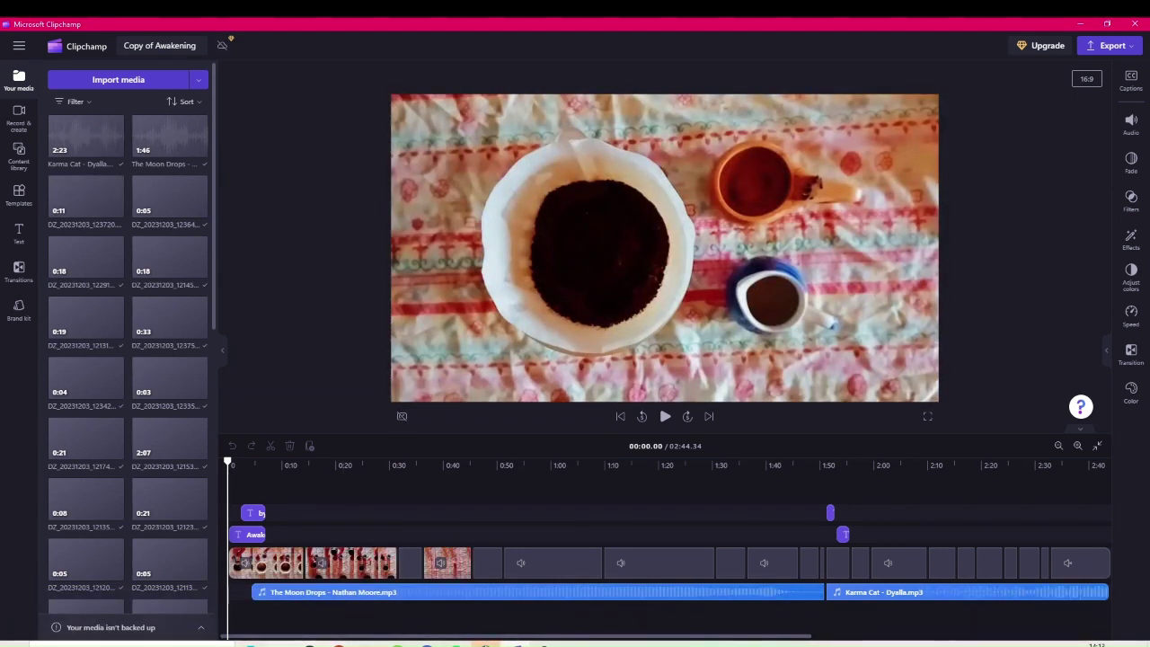
# Step: Remove the "Scenic Route 30" and "Surf breaking on beach" clips from the project media
pyautogui.scroll(-10, 170, 449)
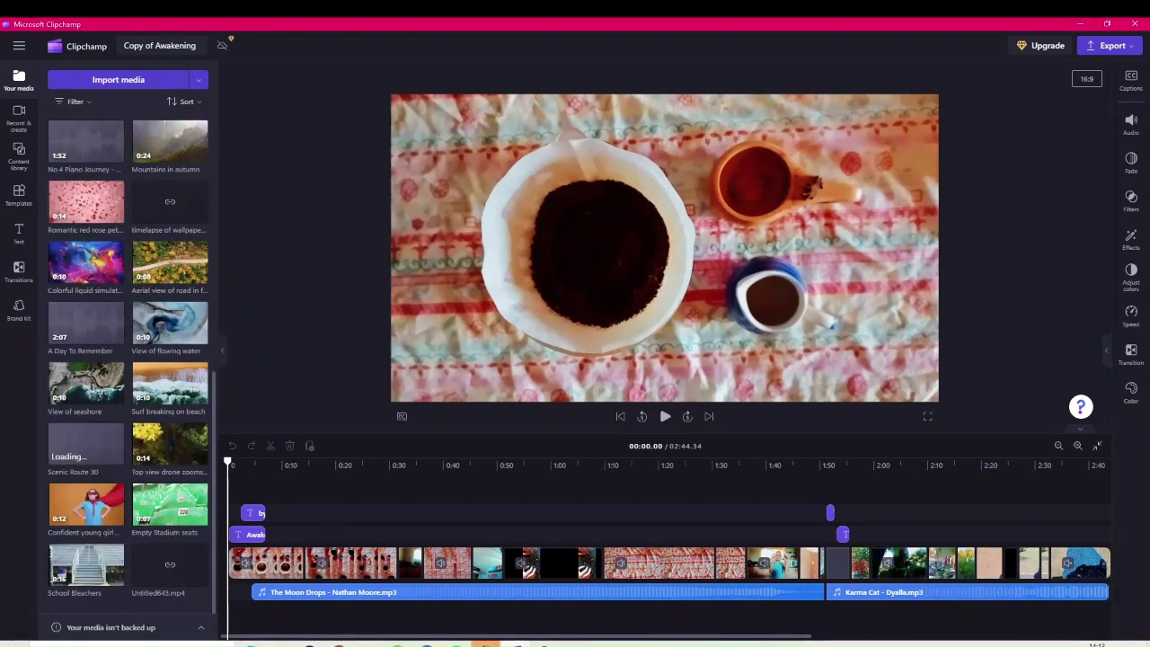
pyautogui.moveTo(170, 504)
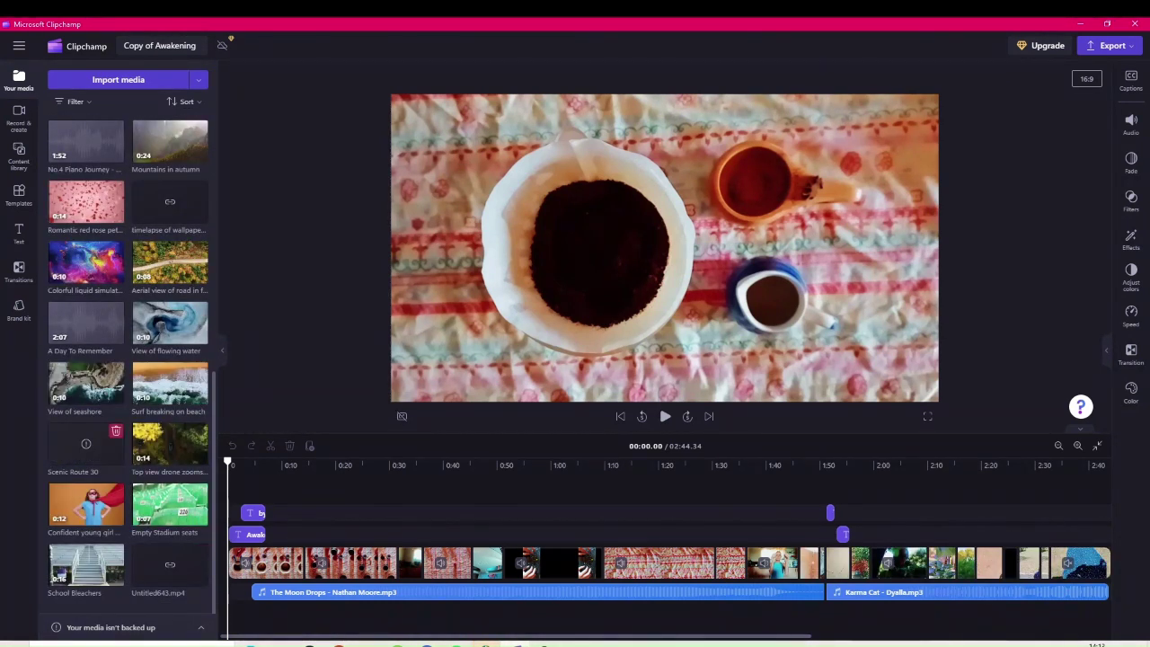
pyautogui.click(115, 431)
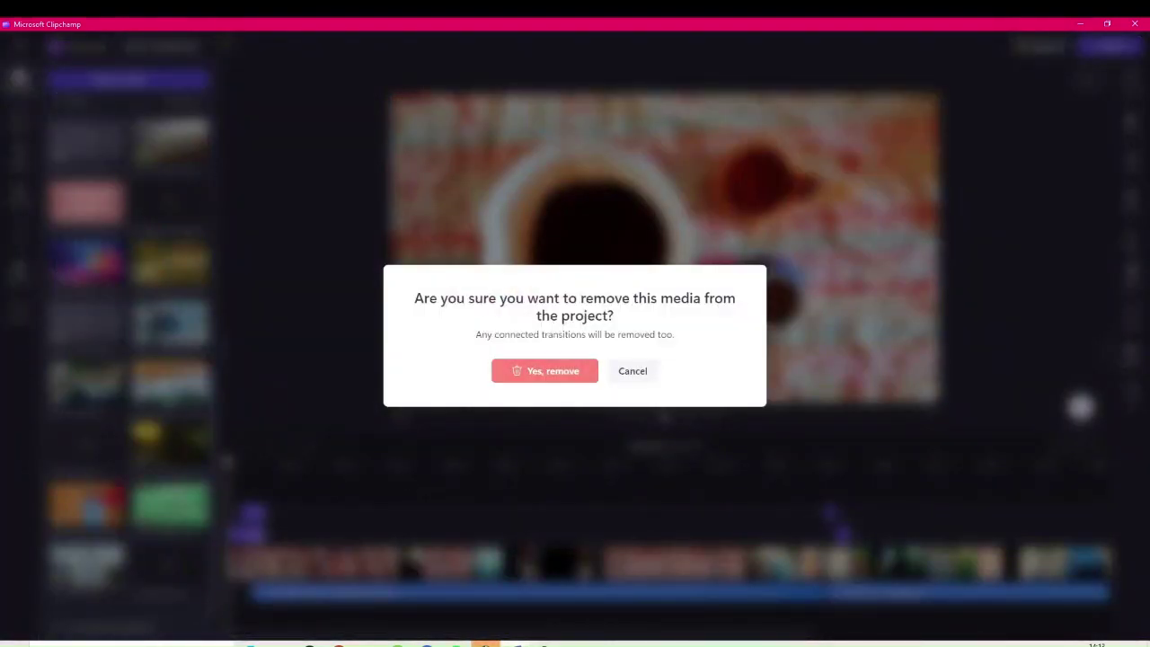
pyautogui.click(544, 370)
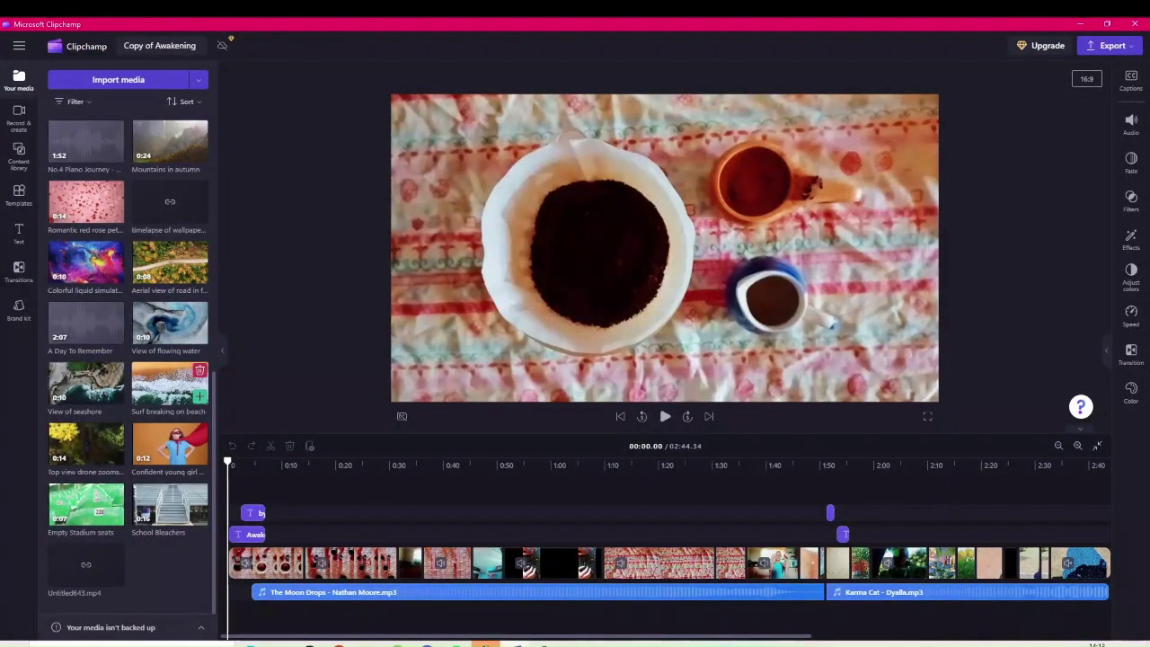
pyautogui.click(199, 369)
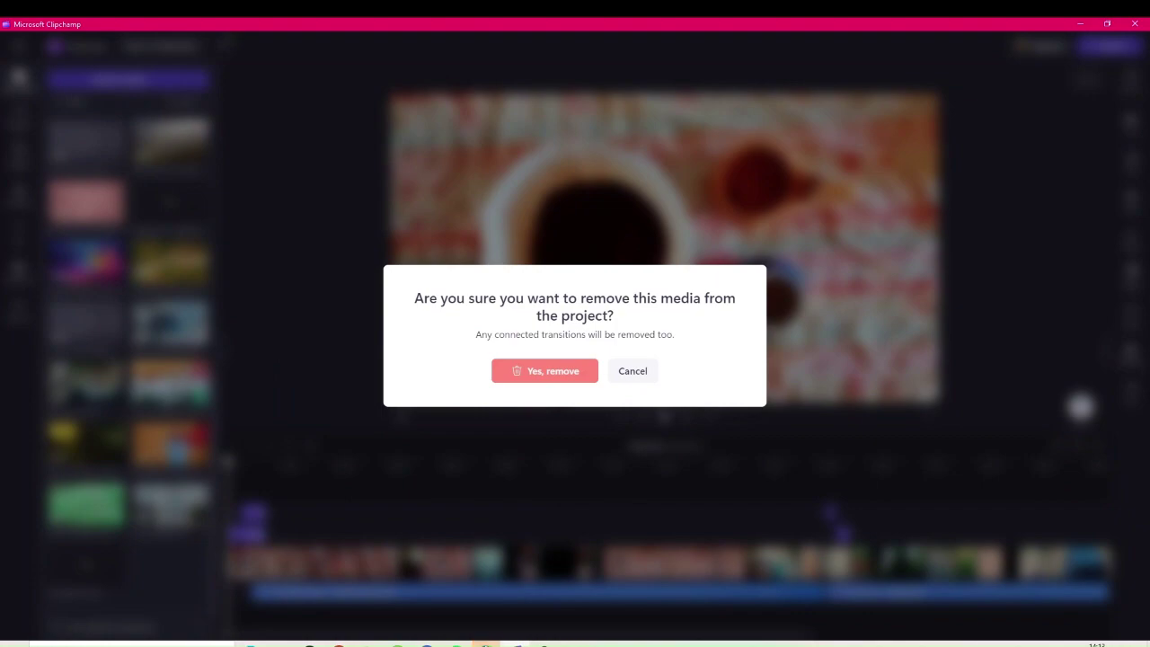
pyautogui.click(545, 370)
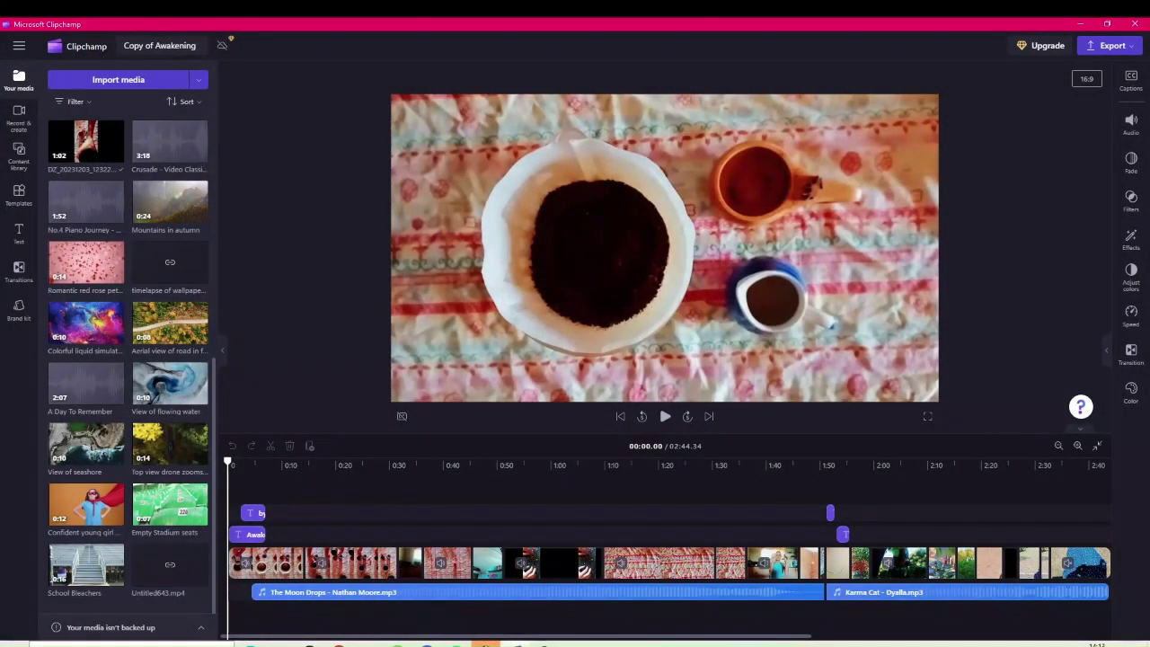
# Step: Switch to the News folder in File Explorer and import all its MP4 clips into the Clipchamp project media
pyautogui.hotkey('alt', 'Tab')
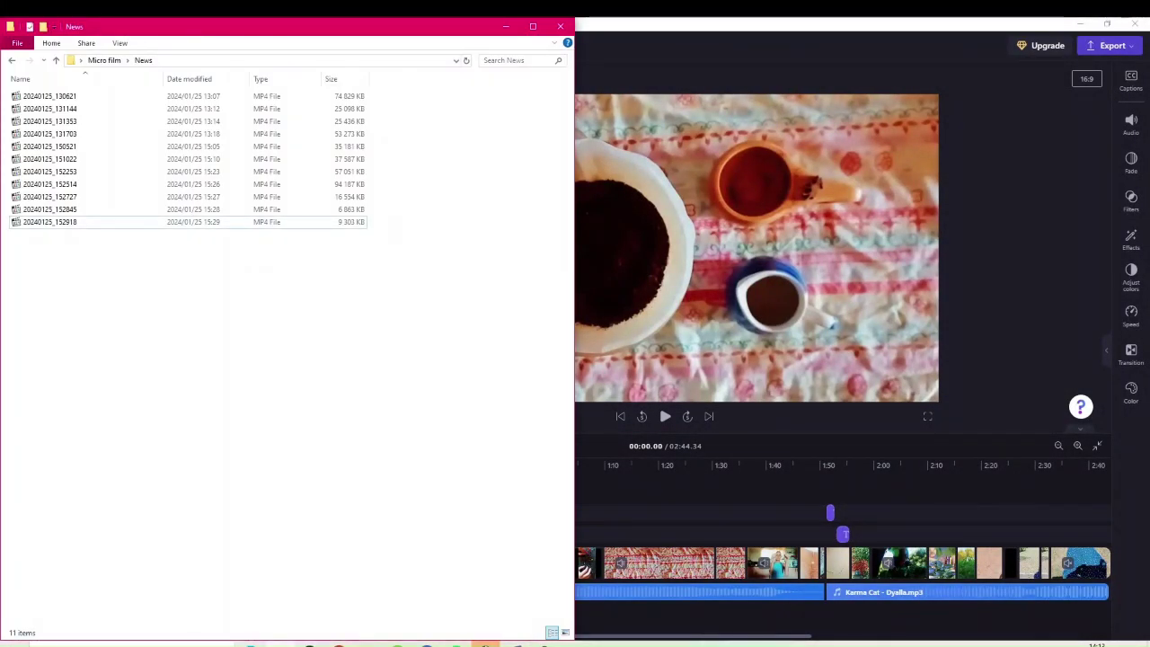
pyautogui.hotkey('ctrl', 'a')
pyautogui.moveTo(297, 27); pyautogui.dragTo(869, 133)
pyautogui.moveTo(750, 291); pyautogui.dragTo(147, 581)
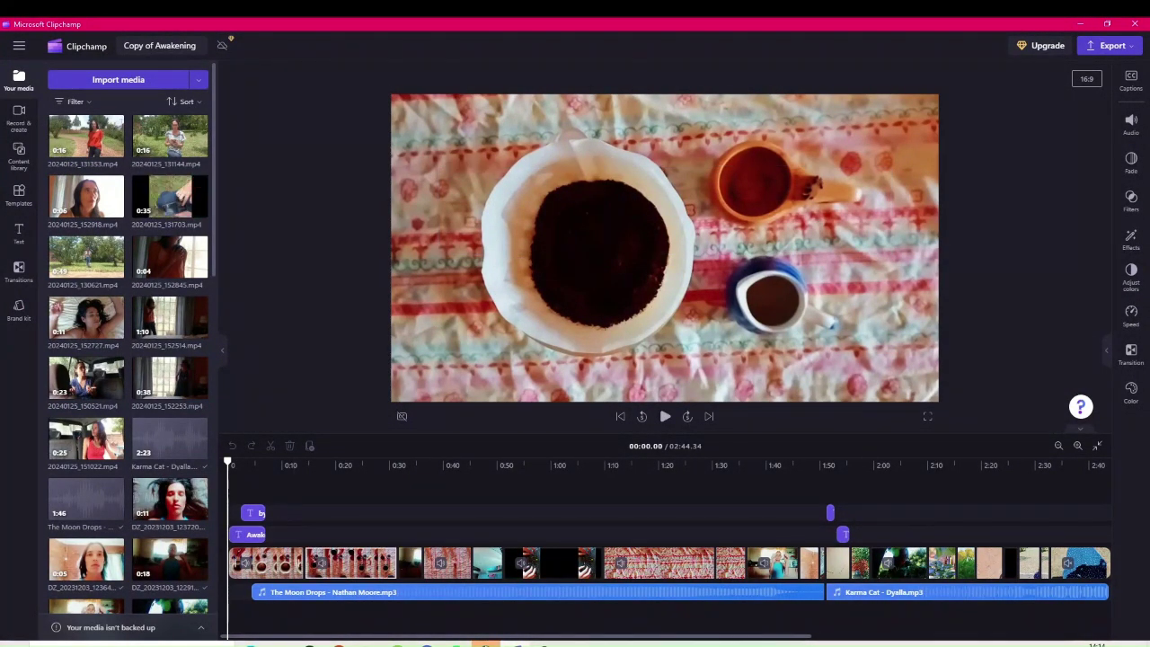
# Step: Replace the opening title text "Awakening" with "It Would've Been in the News"
pyautogui.click(266, 562)
pyautogui.click(240, 465)
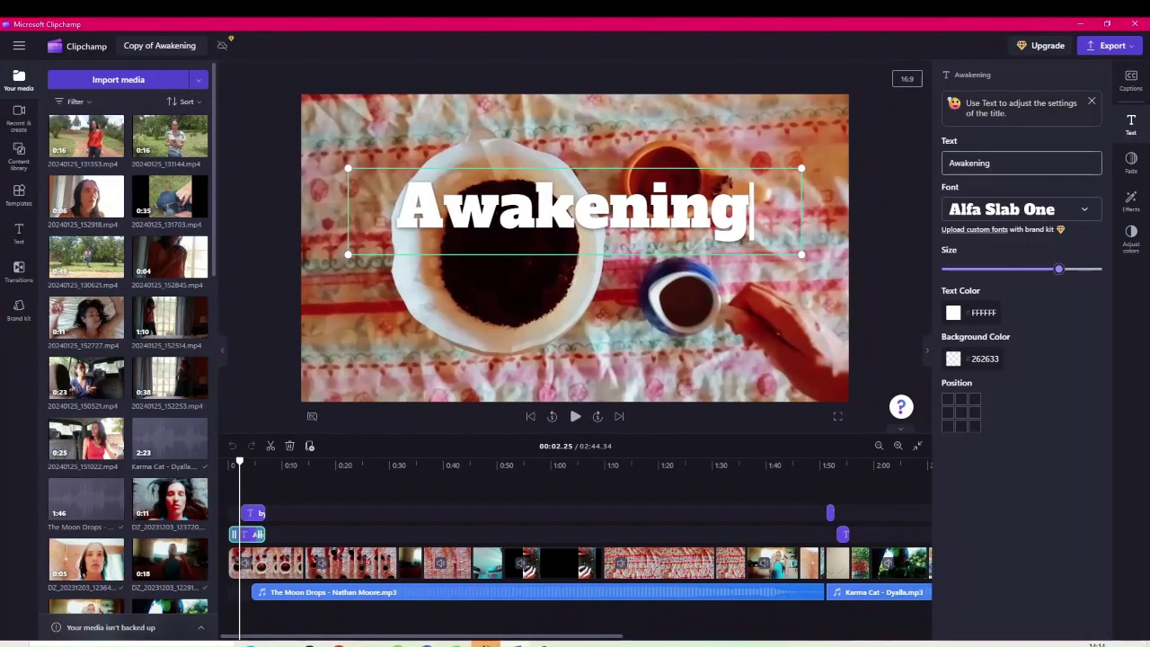
pyautogui.click(990, 162)
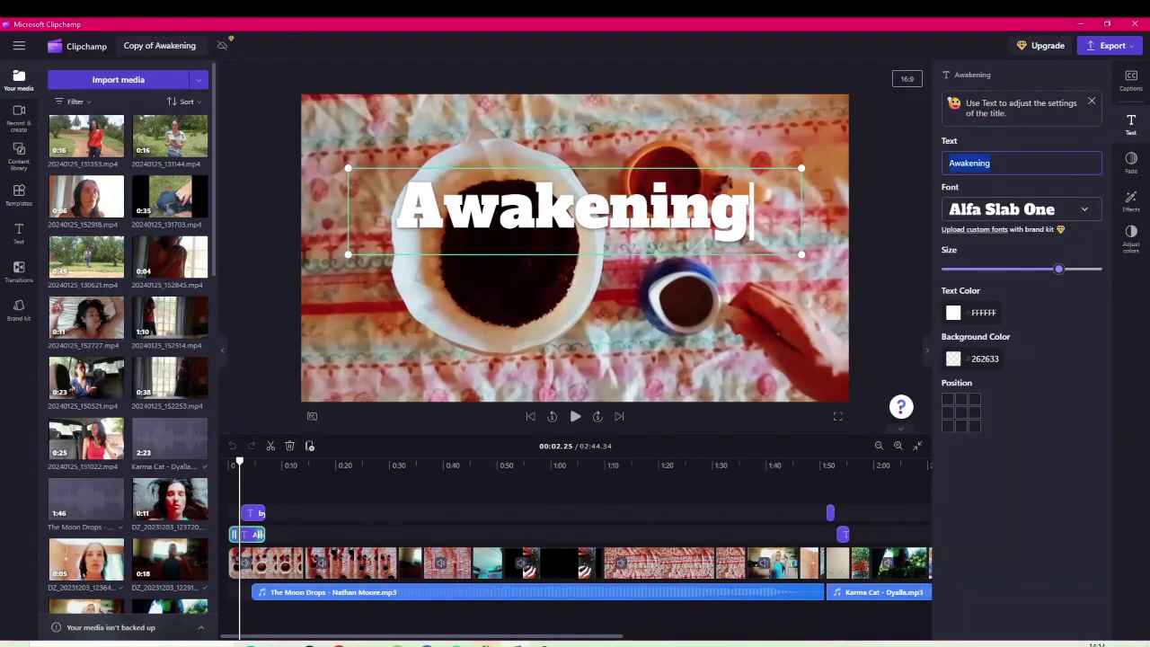
pyautogui.write('It')
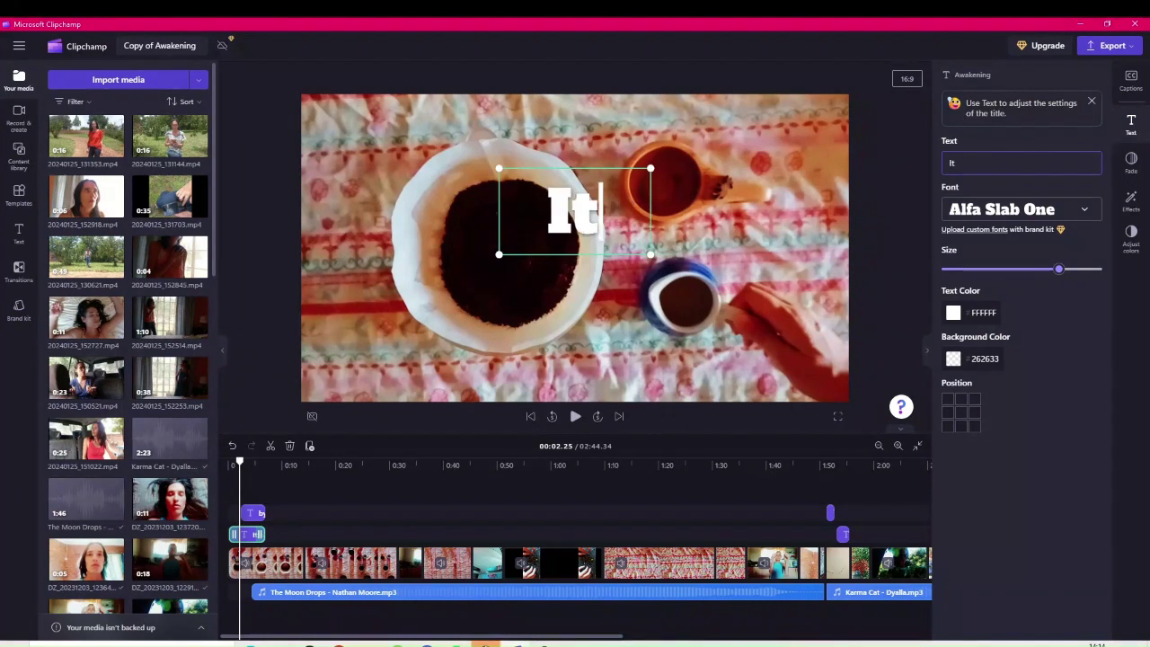
pyautogui.write(" Would've")
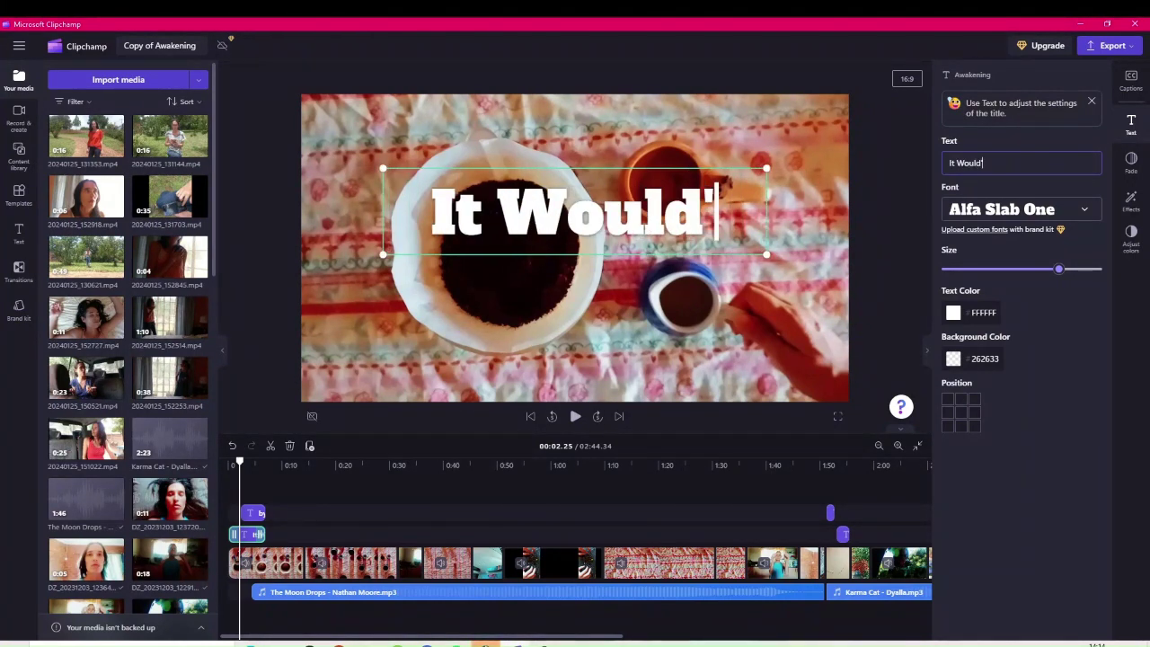
pyautogui.write(' Been in')
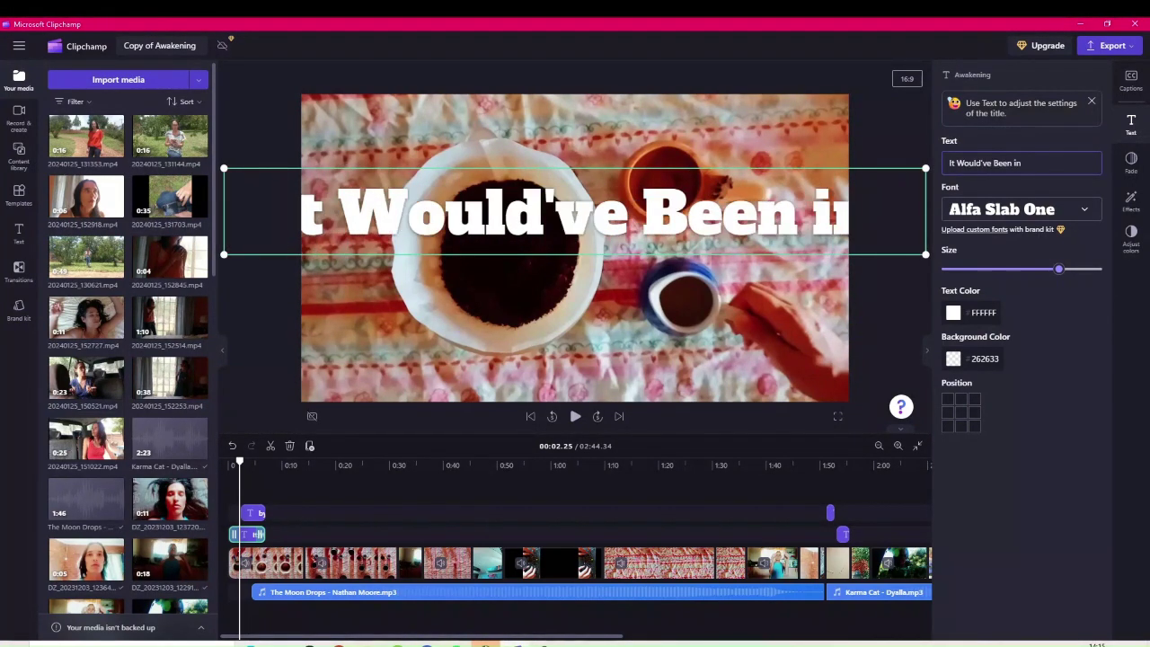
pyautogui.write(' the News')
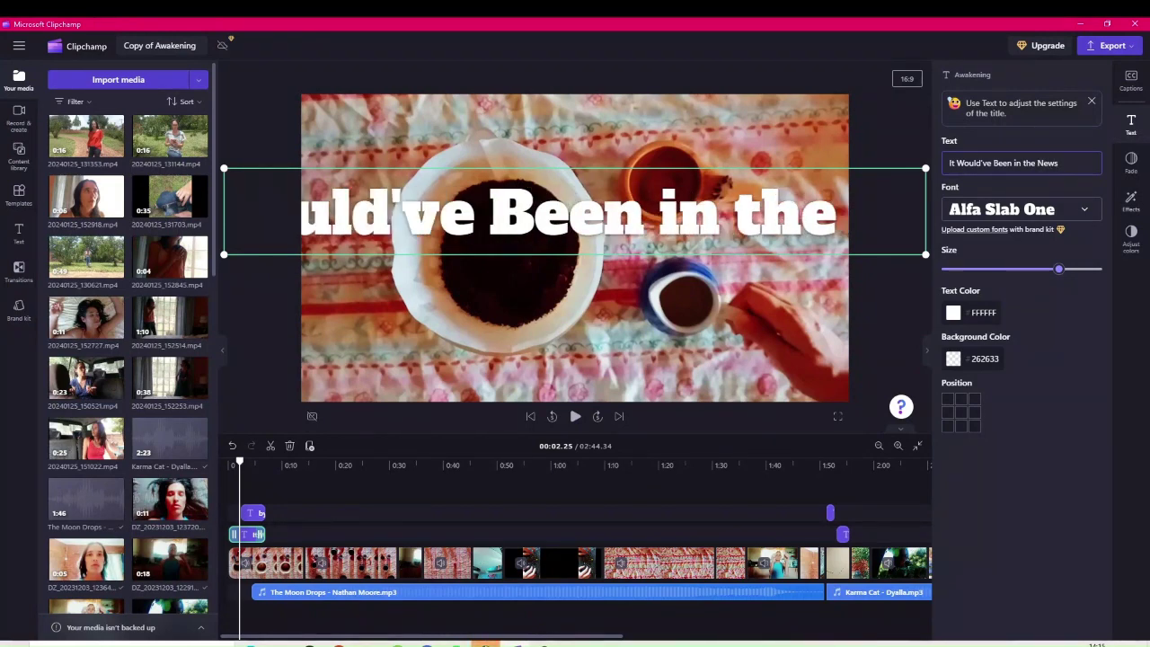
pyautogui.press('Tab')
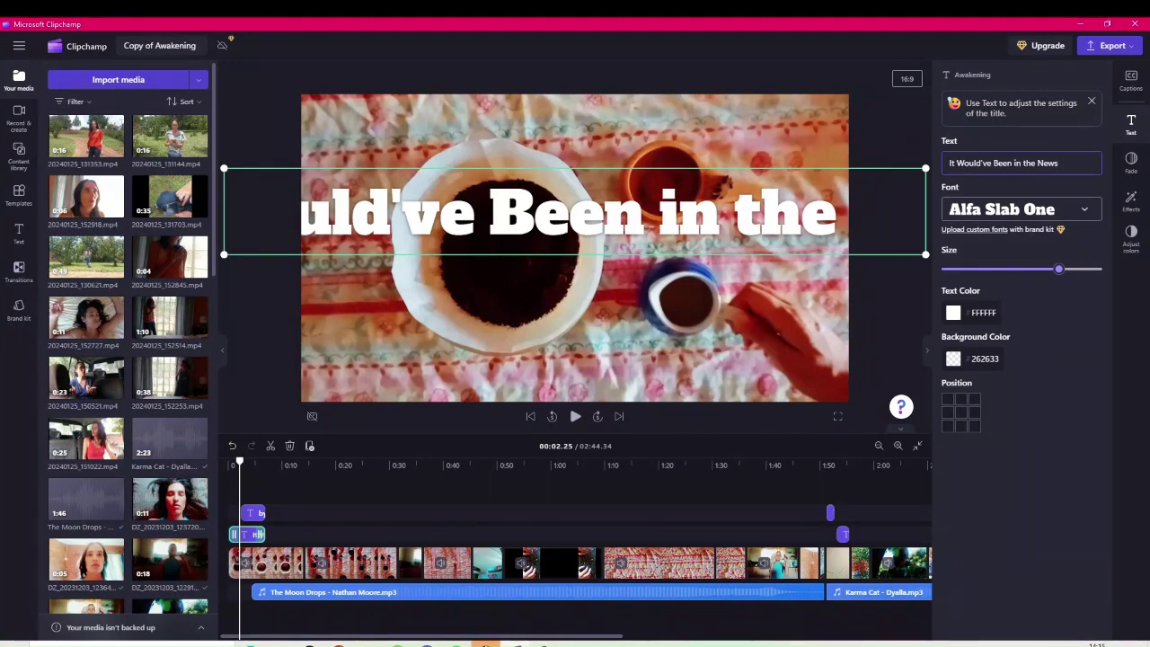
# Step: Reduce the opening title's text size until the whole line fits within the video frame
pyautogui.click(1042, 209)
pyautogui.click(1042, 209)
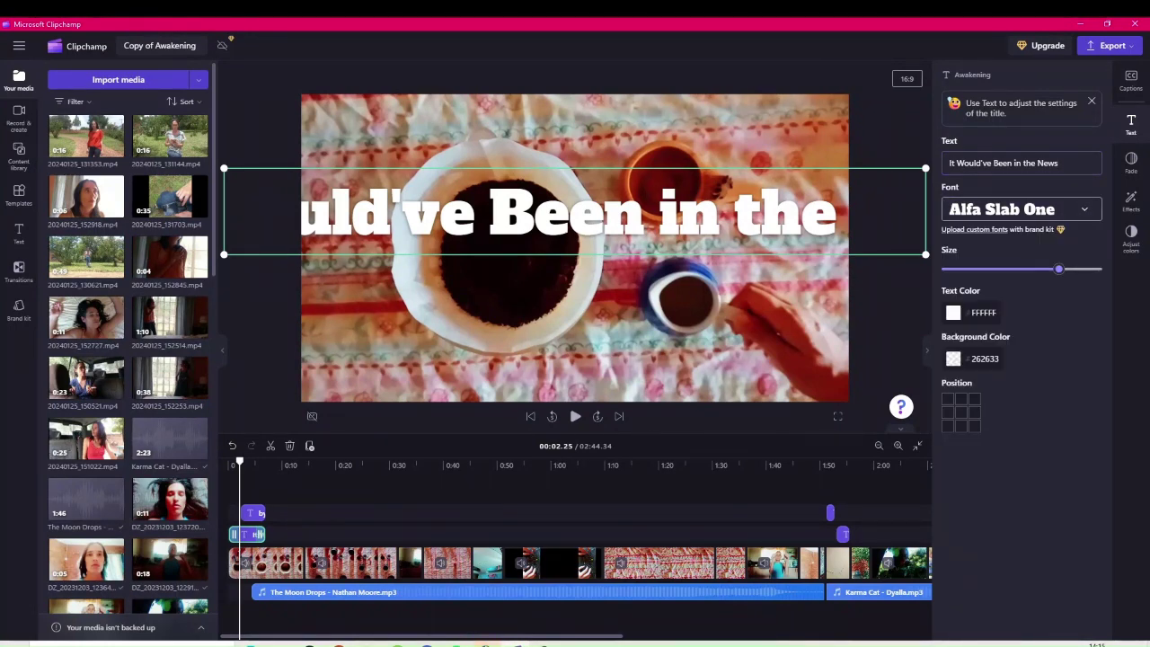
pyautogui.moveTo(1058, 268); pyautogui.dragTo(1026, 268)
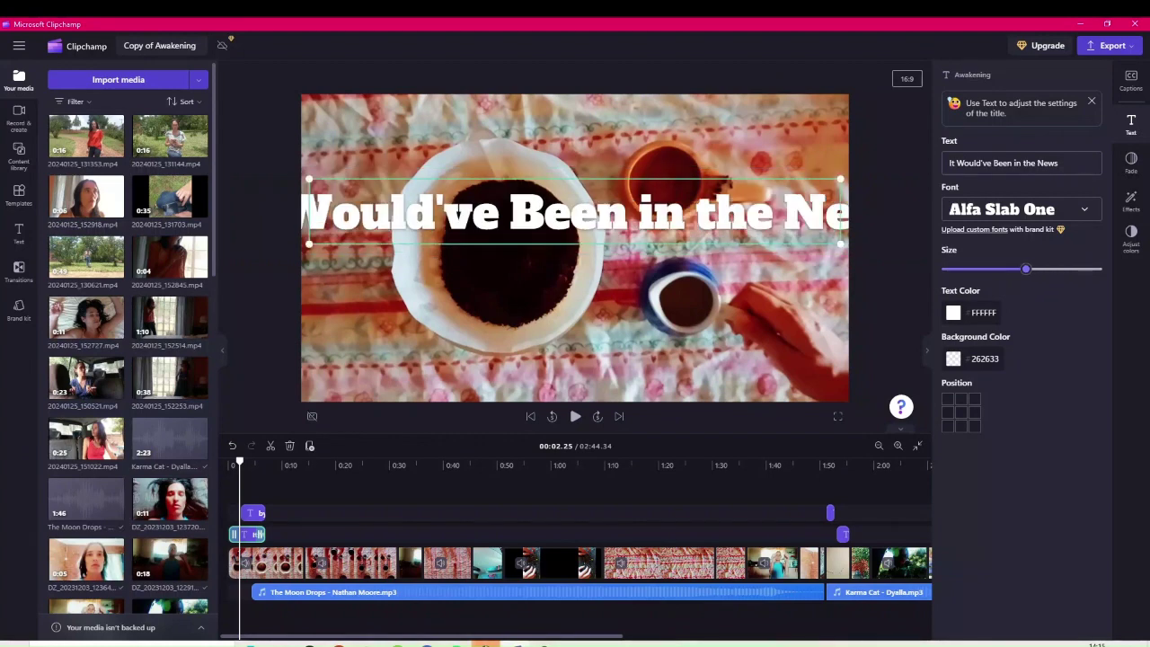
pyautogui.press('Left')
pyautogui.press('Left')
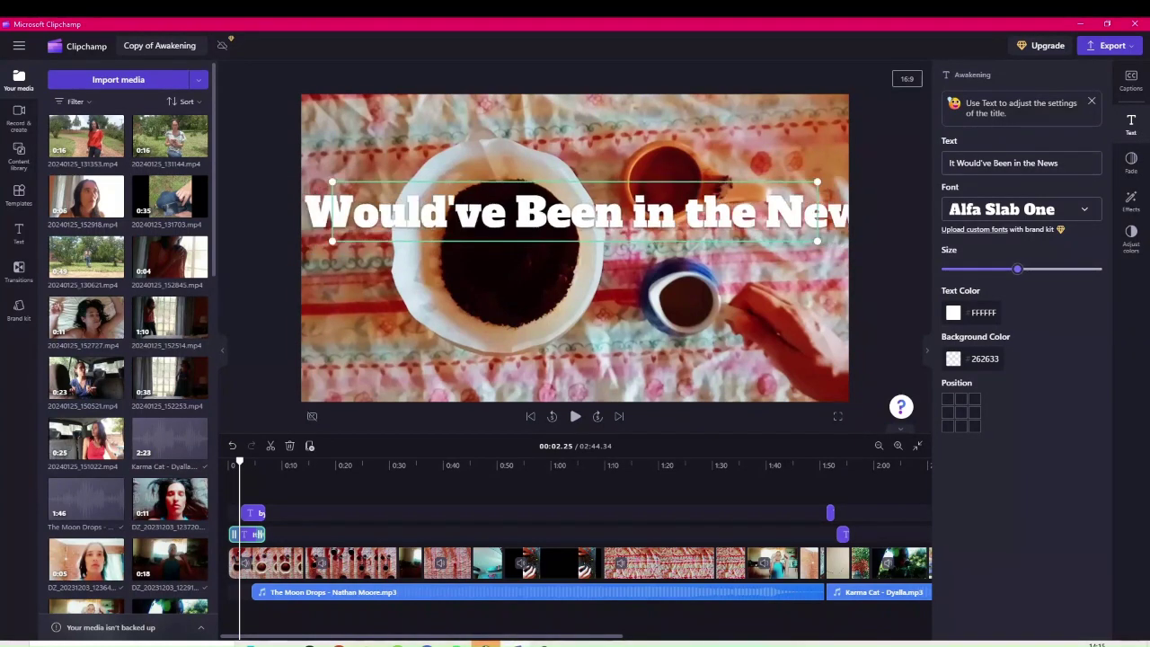
pyautogui.press('Left')
pyautogui.press('Left')
pyautogui.hotkey('shift', 'Tab')
pyautogui.hotkey('shift', 'Tab')
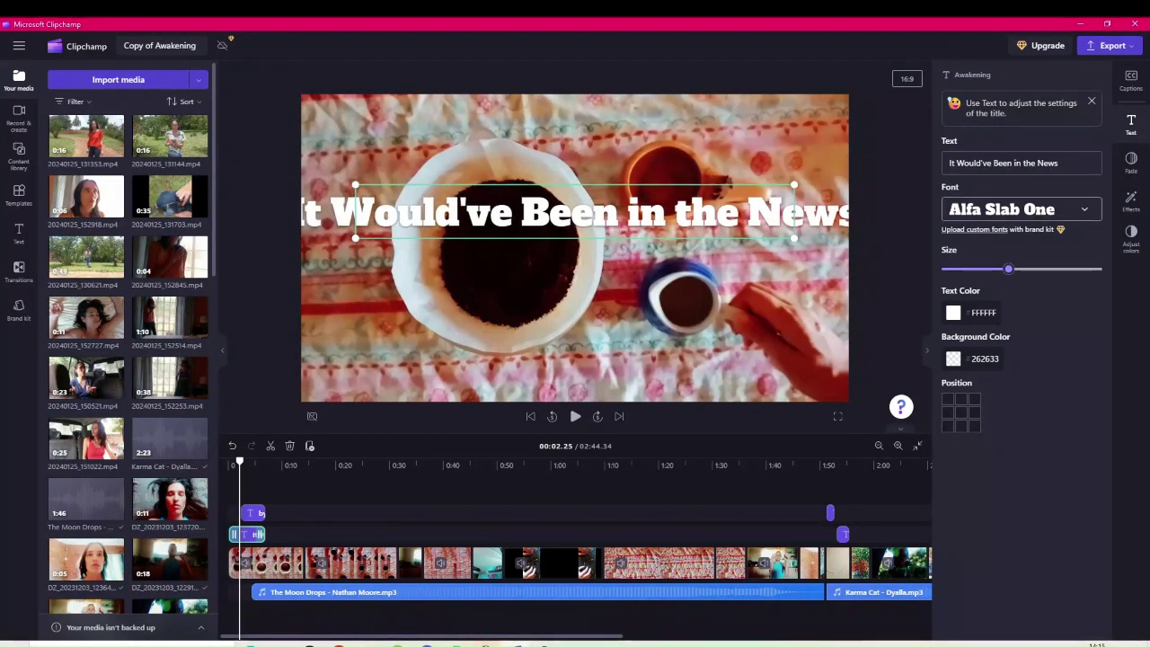
pyautogui.hotkey('shift', 'Tab')
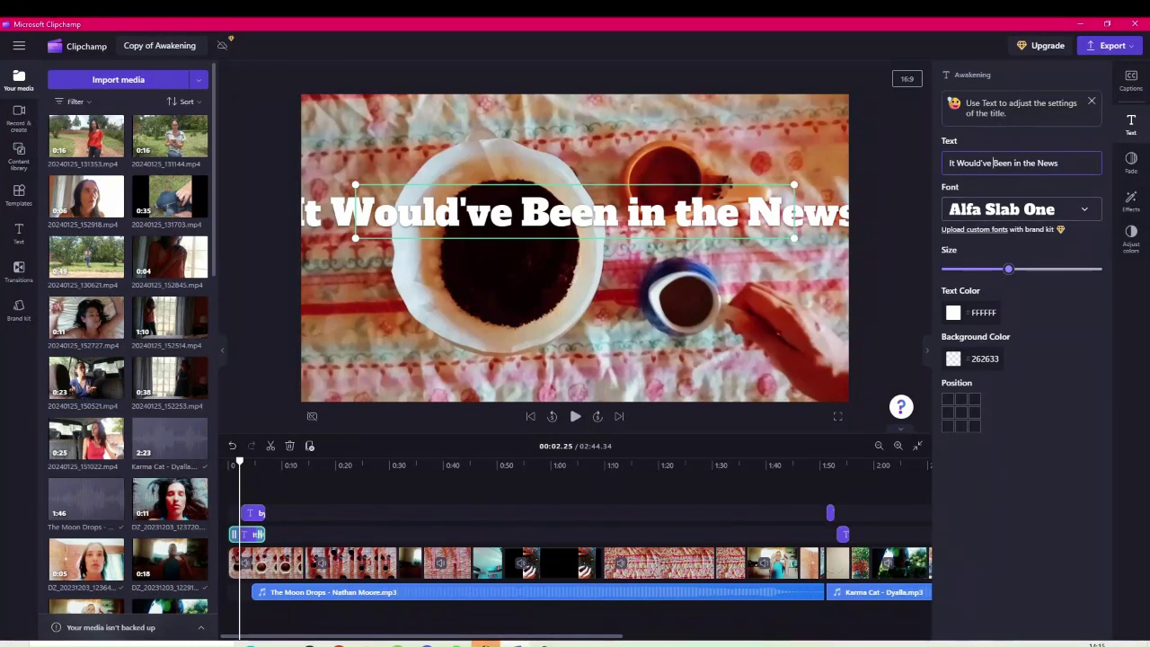
pyautogui.moveTo(1008, 269); pyautogui.dragTo(999, 269)
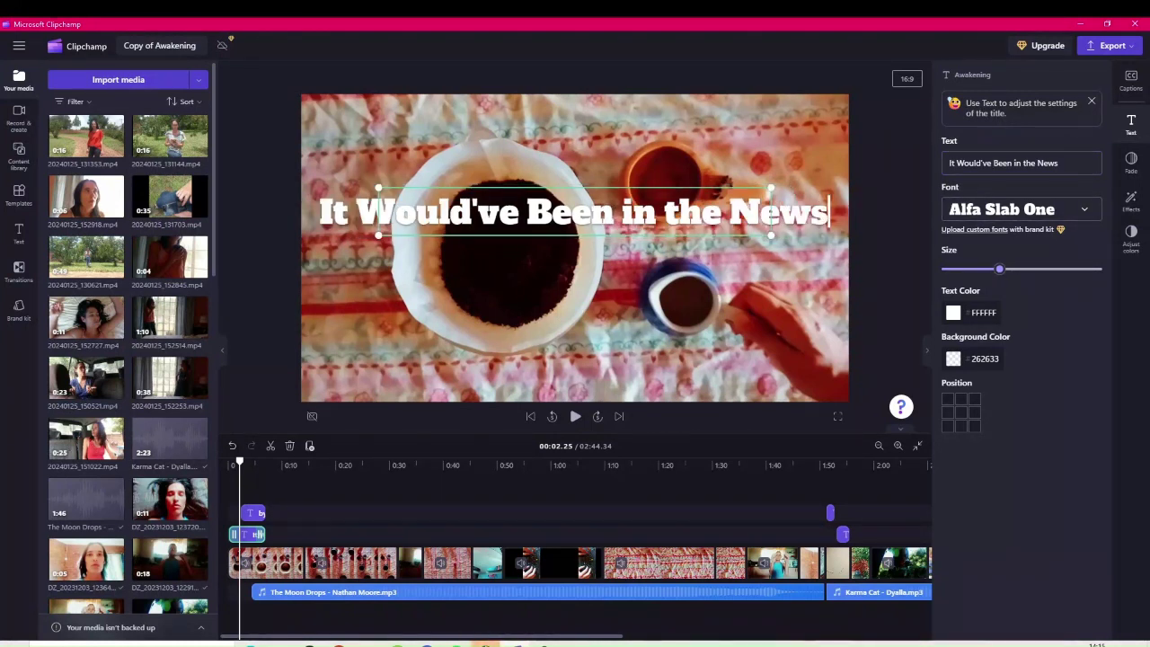
pyautogui.press('Tab')
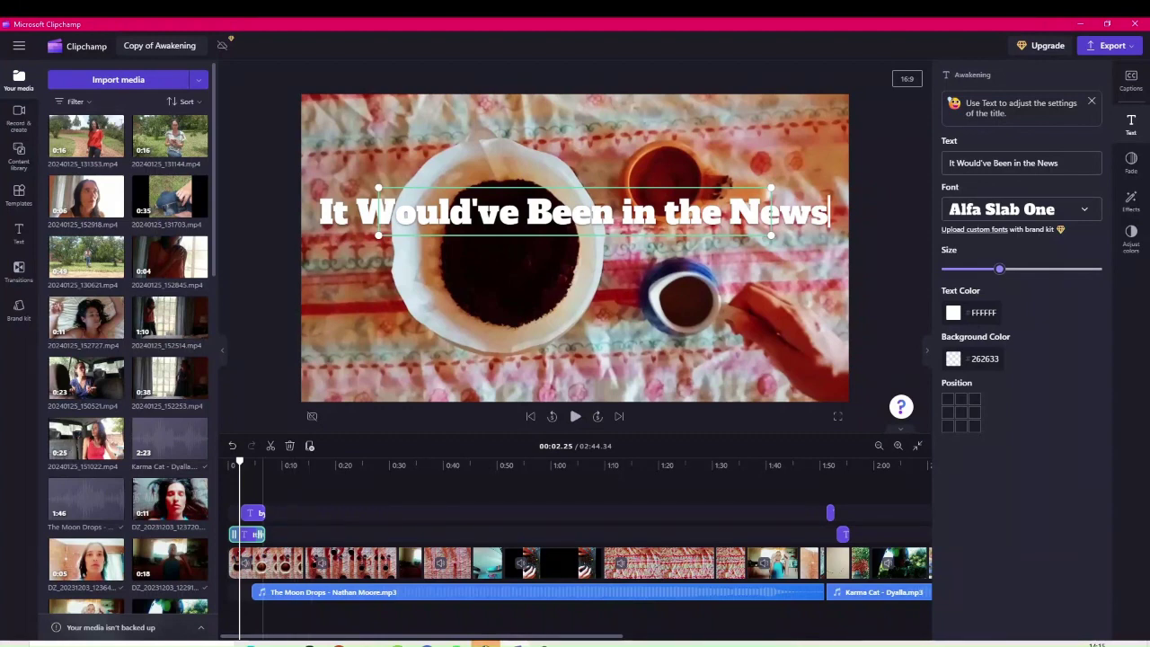
# Step: Check the opening title together with the byline at about 5 seconds on the timeline
pyautogui.click(254, 486)
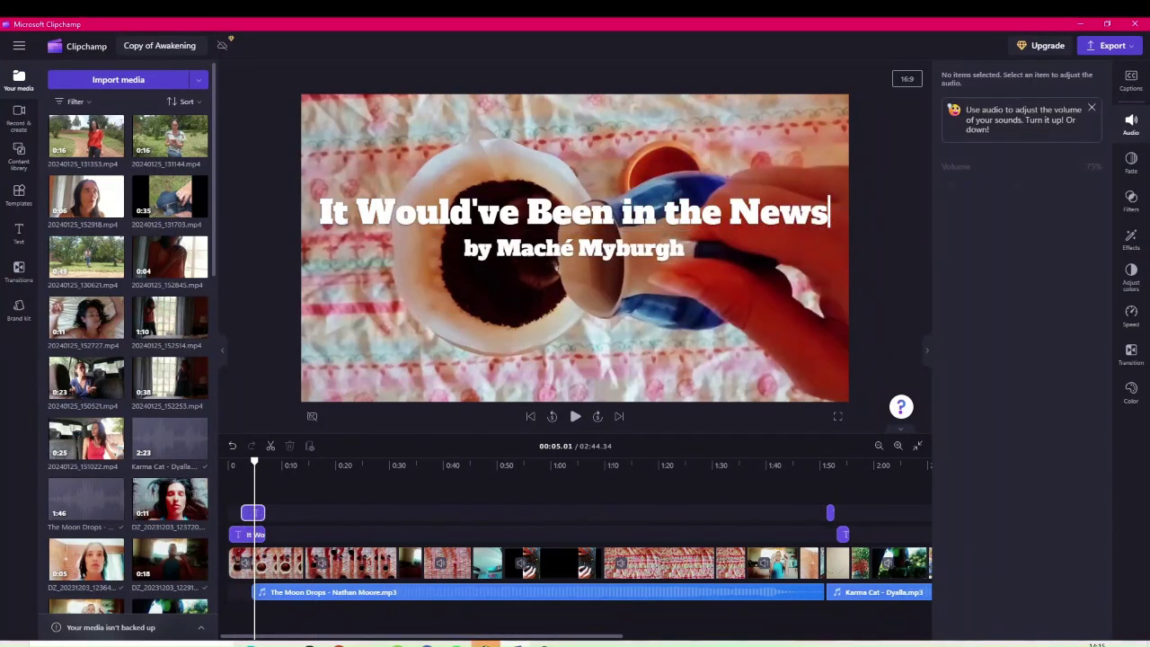
pyautogui.click(253, 512)
pyautogui.click(251, 535)
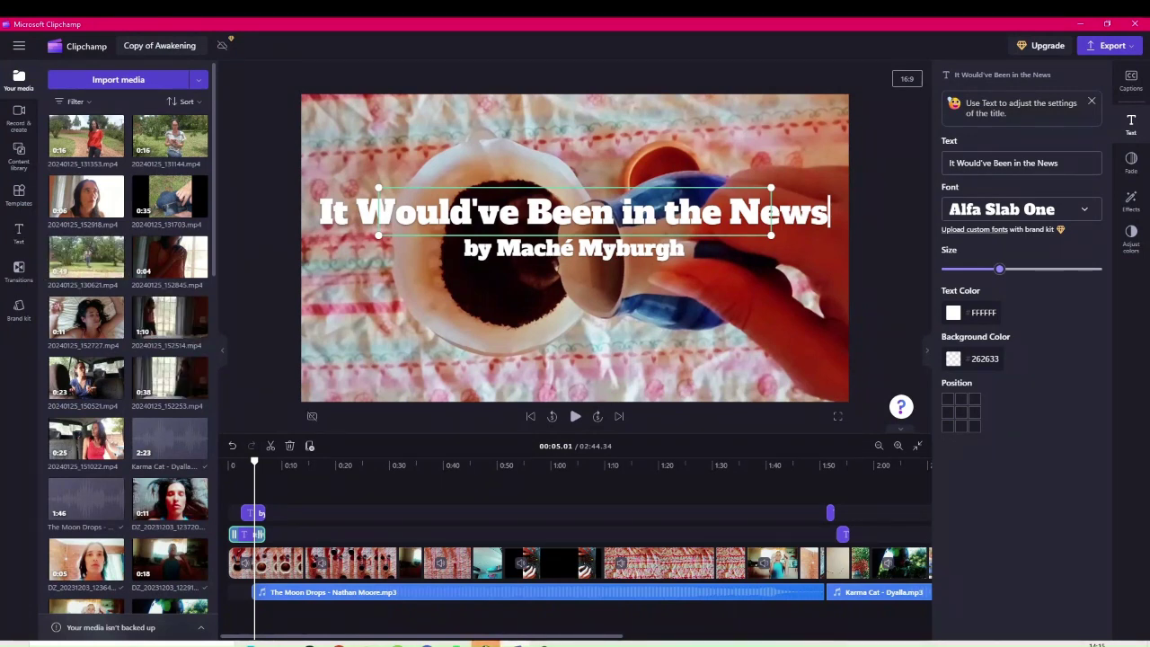
# Step: Browse the text styles and try adding a Typewriter title to the timeline at about 15.5 seconds
pyautogui.click(312, 511)
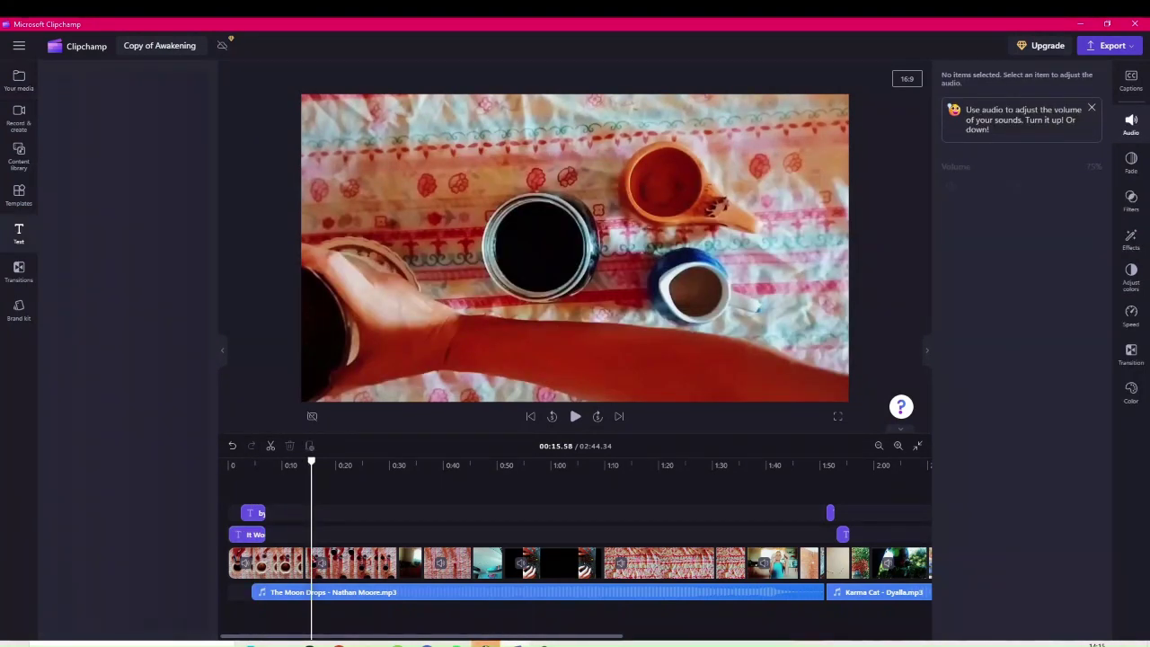
pyautogui.click(19, 232)
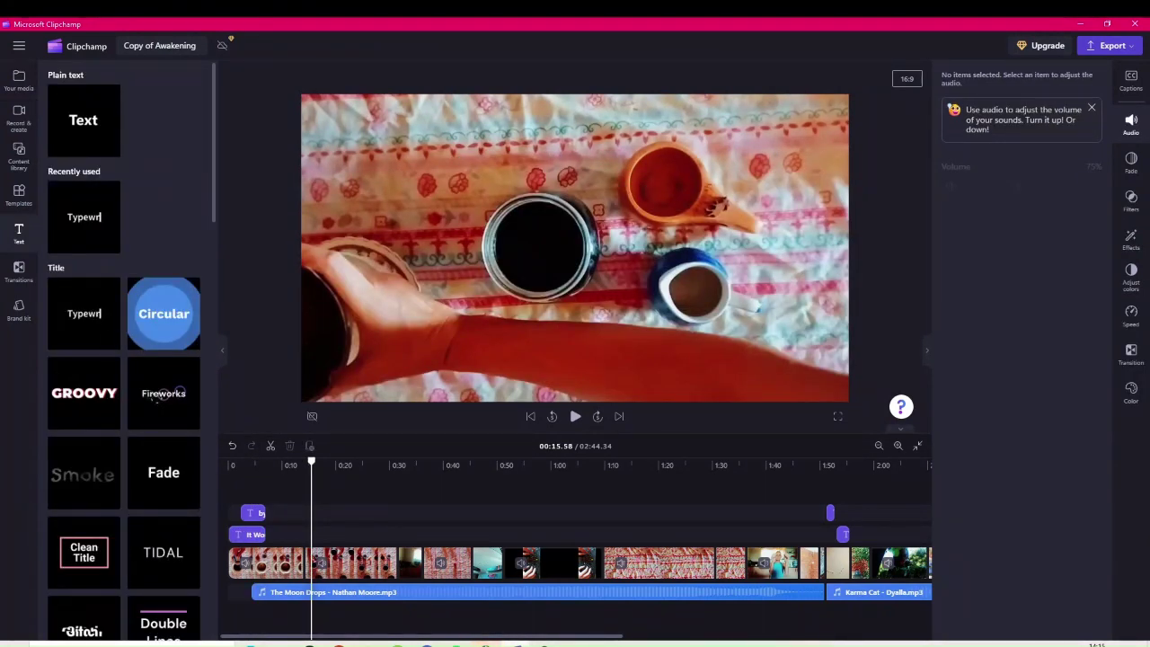
pyautogui.moveTo(84, 393)
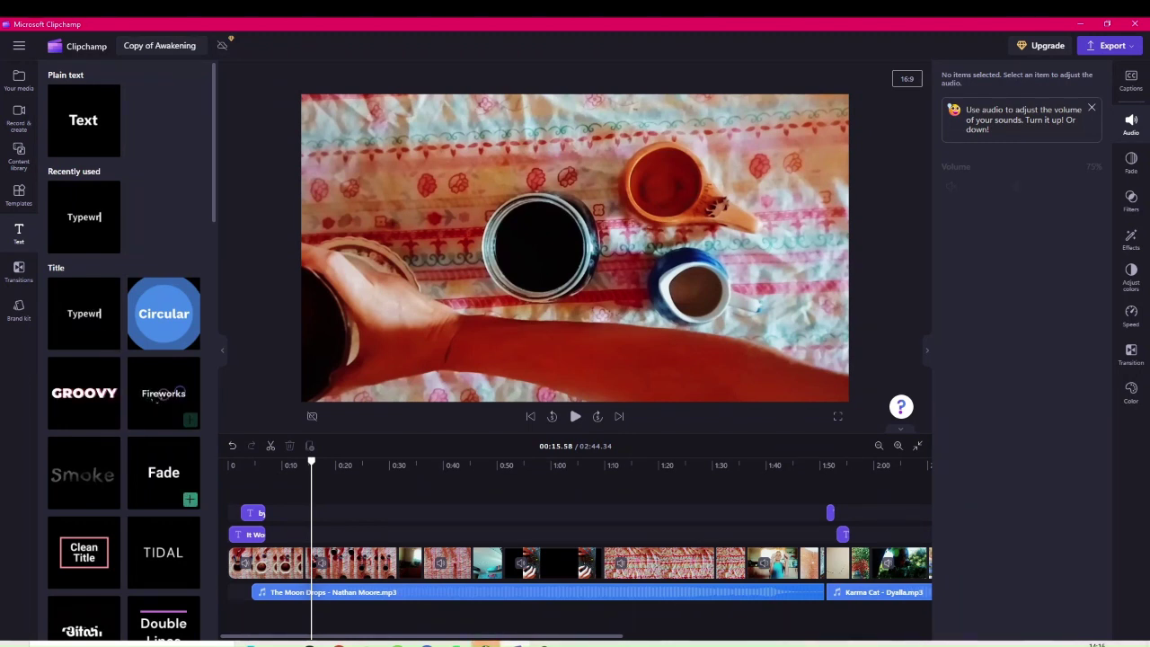
pyautogui.moveTo(83, 473)
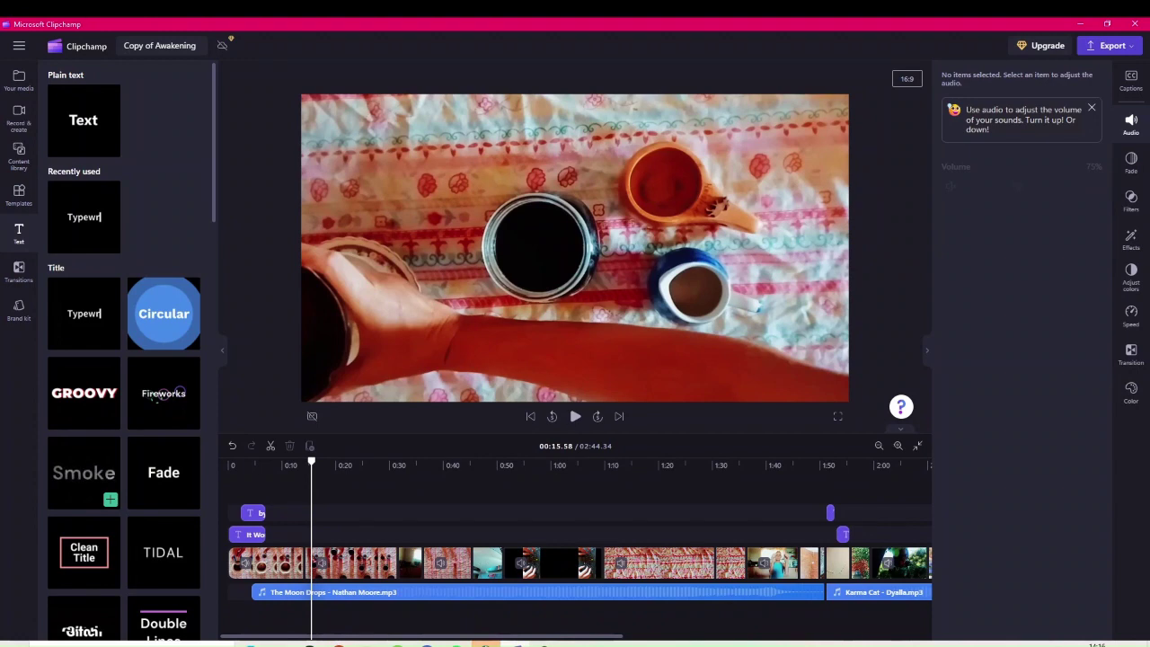
pyautogui.moveTo(163, 550)
pyautogui.scroll(-12, 125, 377)
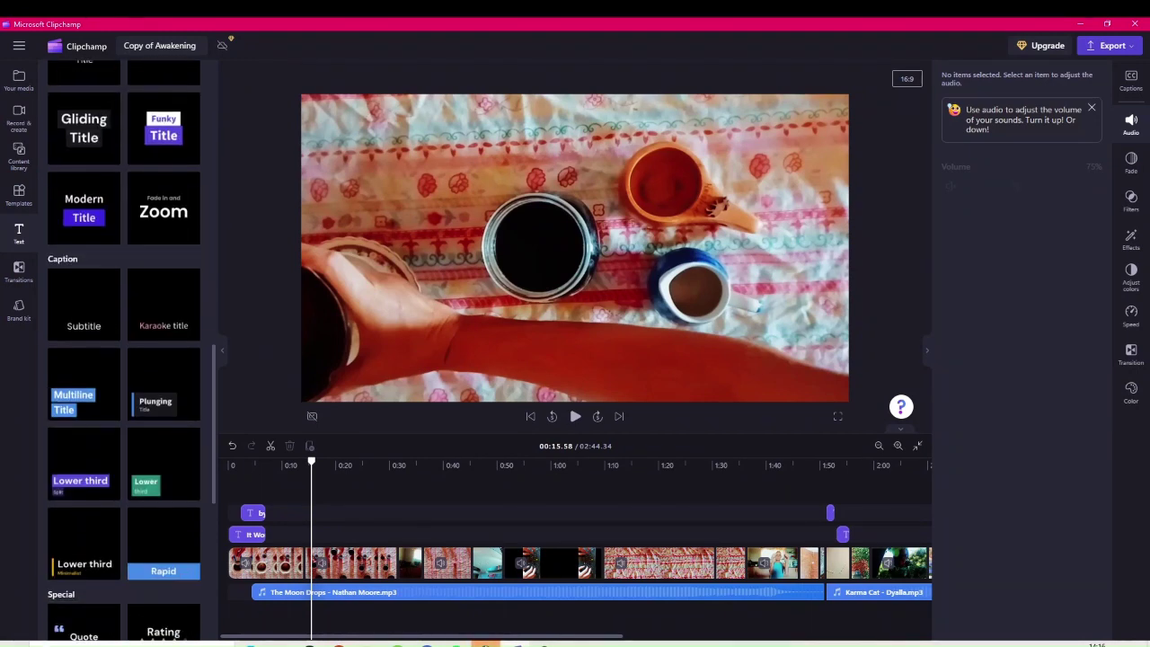
pyautogui.scroll(5, 125, 378)
pyautogui.scroll(8, 125, 377)
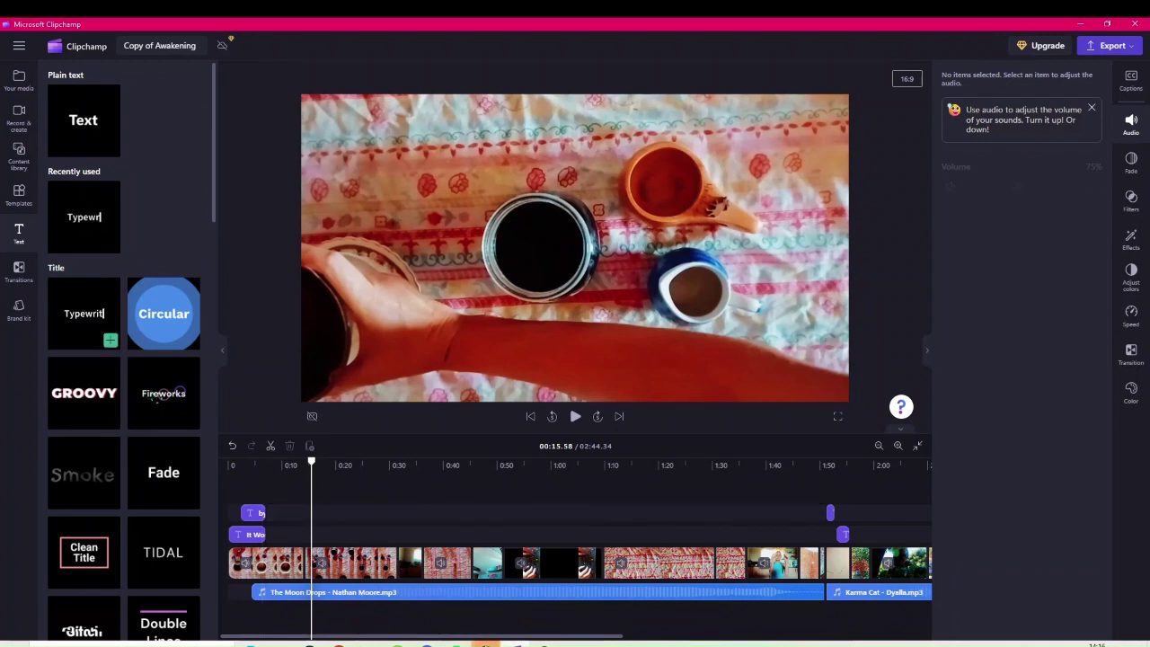
pyautogui.click(110, 339)
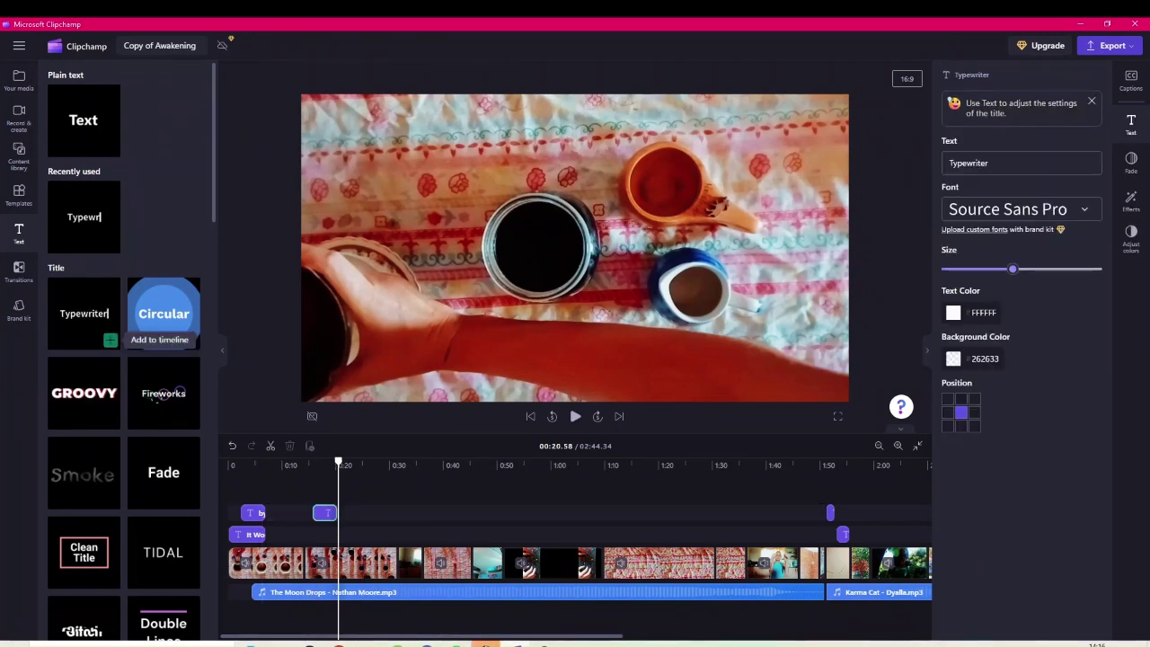
# Step: Preview the Typewriter title in the video and delete it from the timeline
pyautogui.click(324, 483)
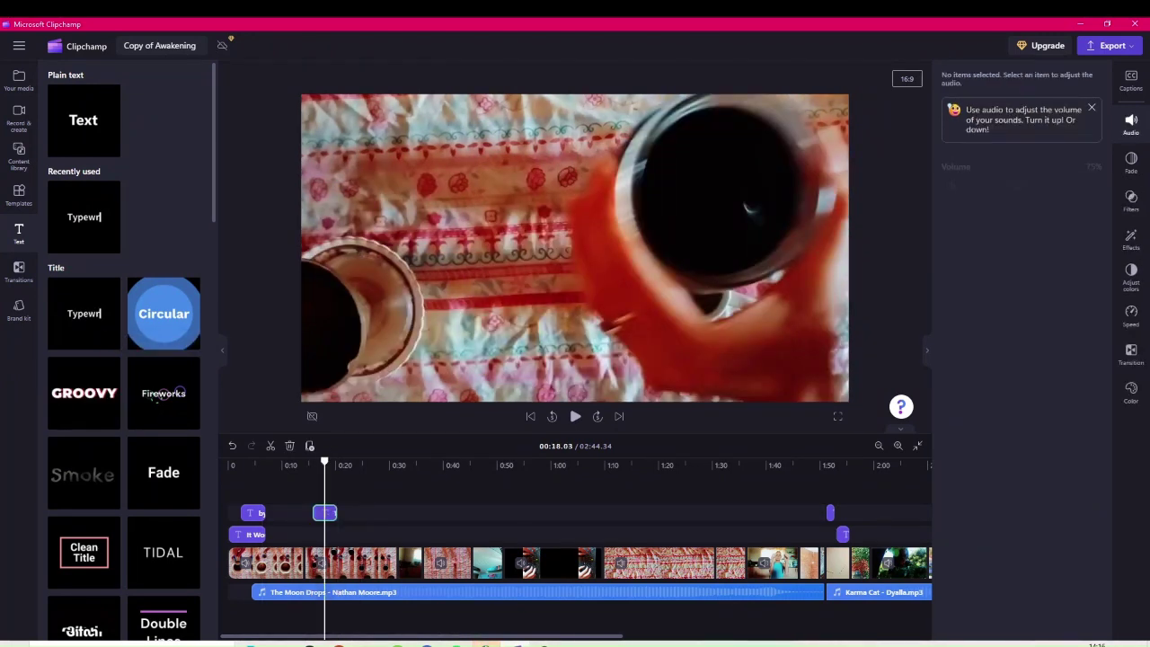
pyautogui.moveTo(323, 461); pyautogui.dragTo(329, 462)
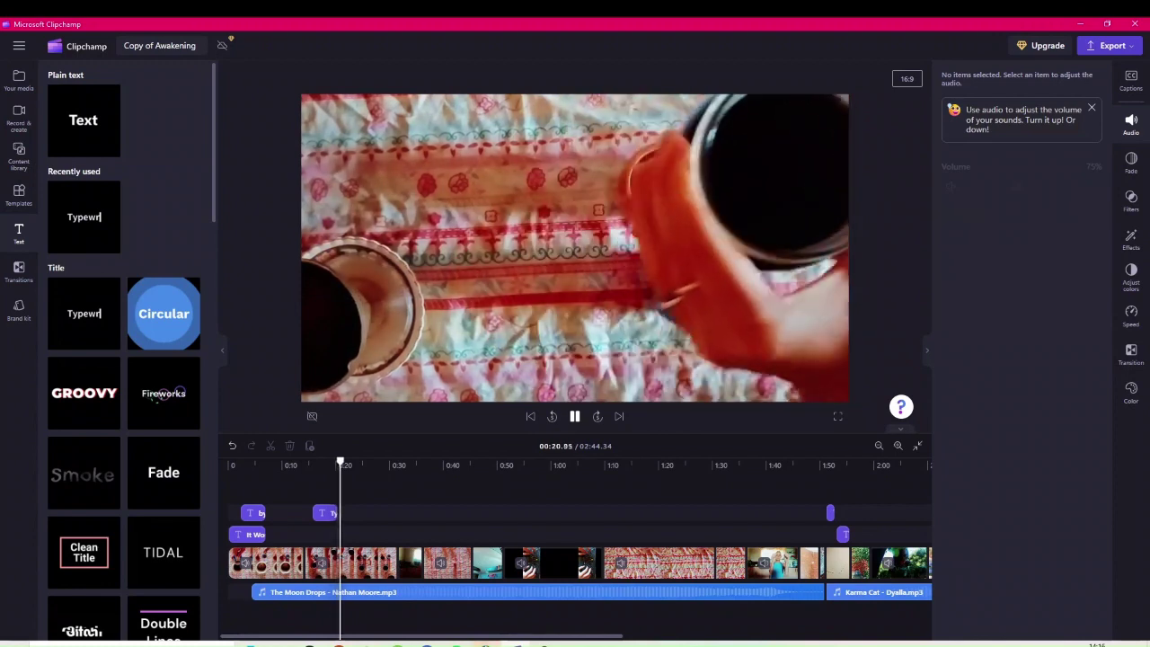
pyautogui.click(575, 416)
pyautogui.click(324, 512)
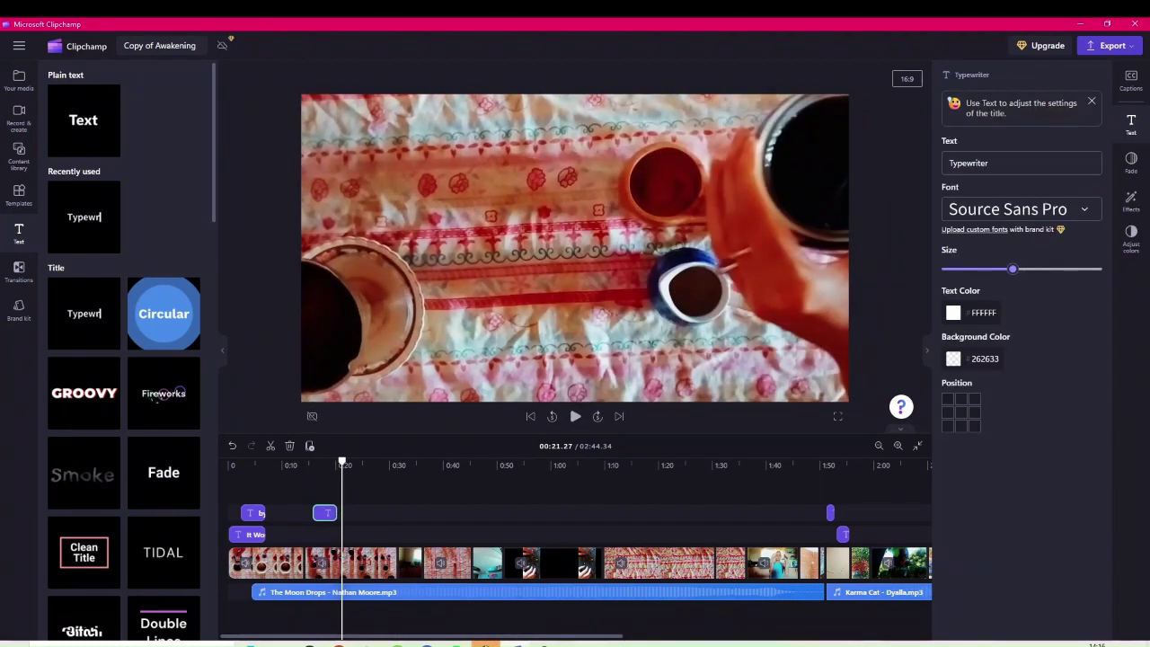
pyautogui.press('Delete')
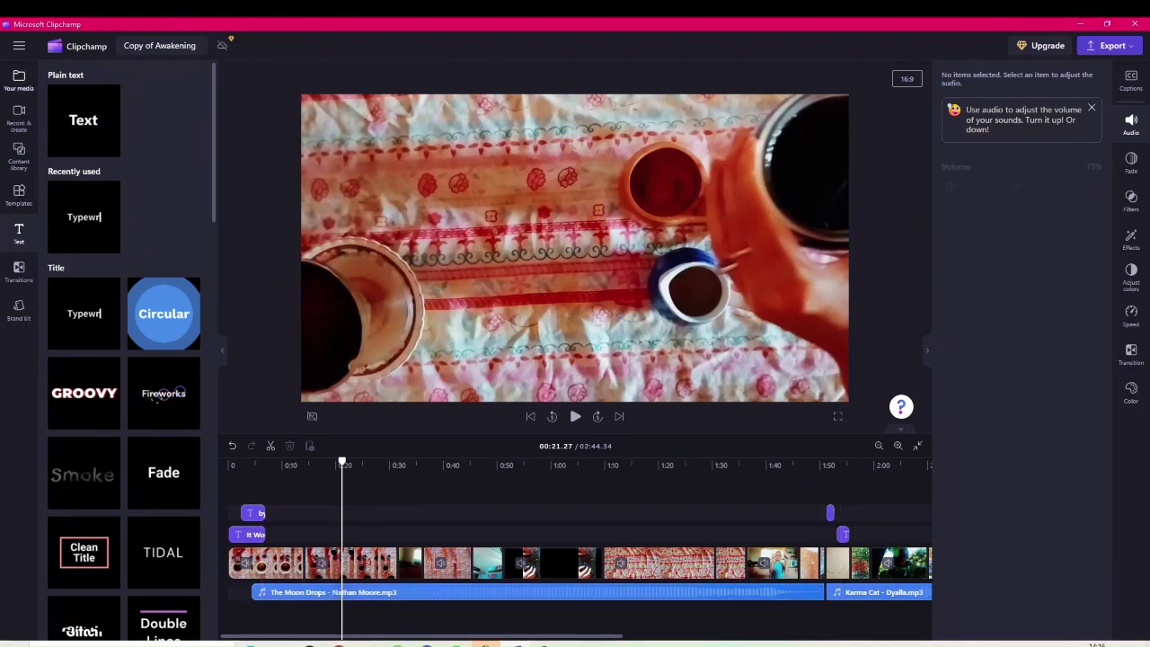
# Step: Add the clip 20240125_130621.mp4 to the timeline on its own track, starting at about 13 seconds
pyautogui.click(19, 80)
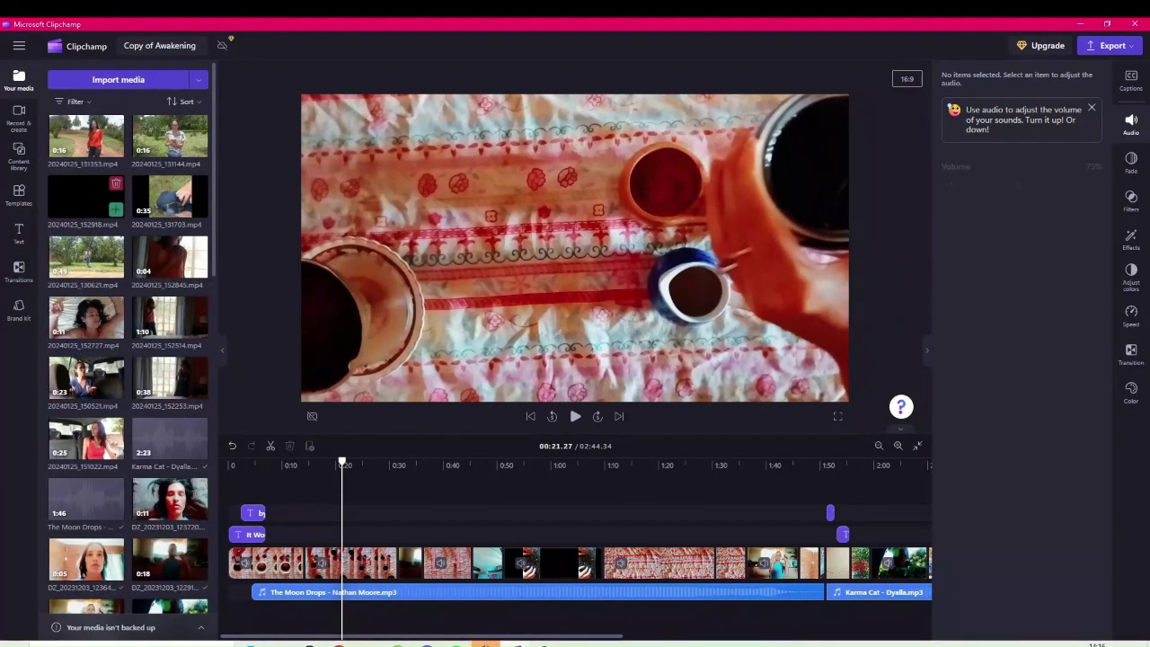
pyautogui.moveTo(86, 258)
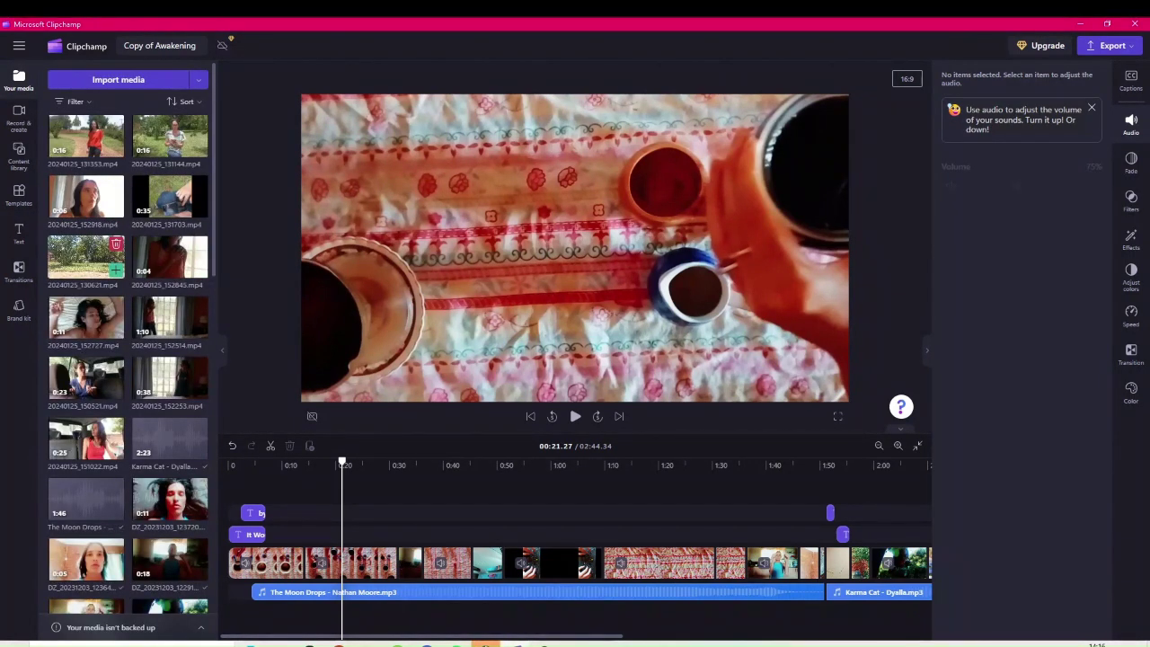
pyautogui.moveTo(86, 258); pyautogui.dragTo(336, 525)
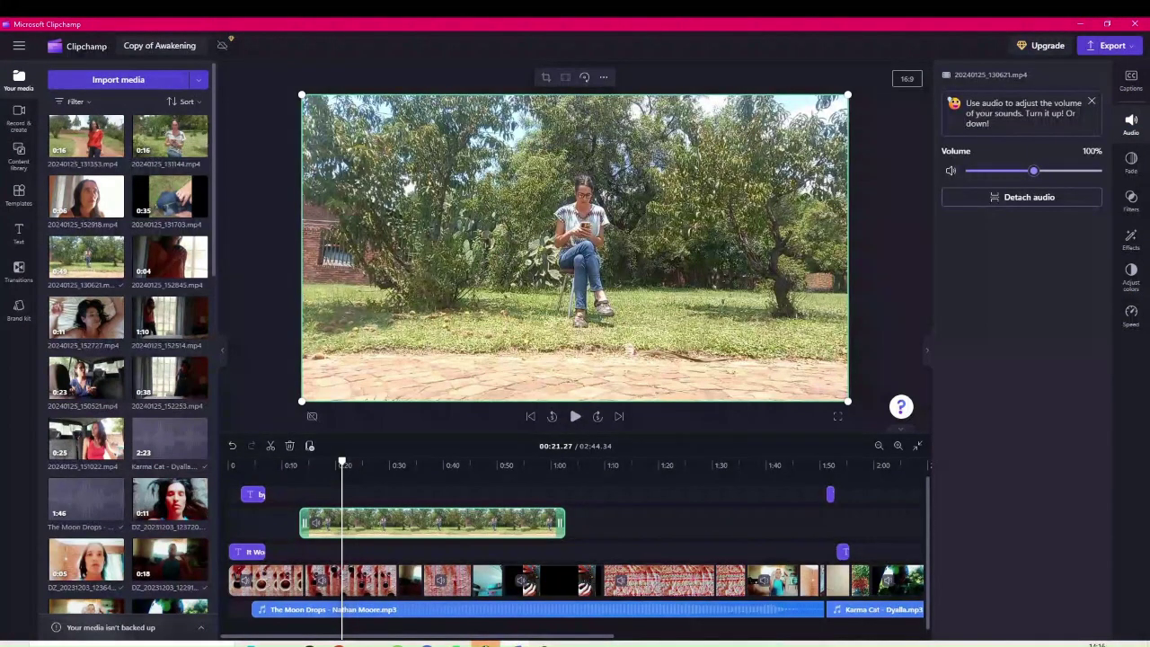
# Step: Set The Moon Drops music volume to 0% and preview the garden clip from its start to about 30 seconds
pyautogui.moveTo(341, 462); pyautogui.dragTo(318, 462)
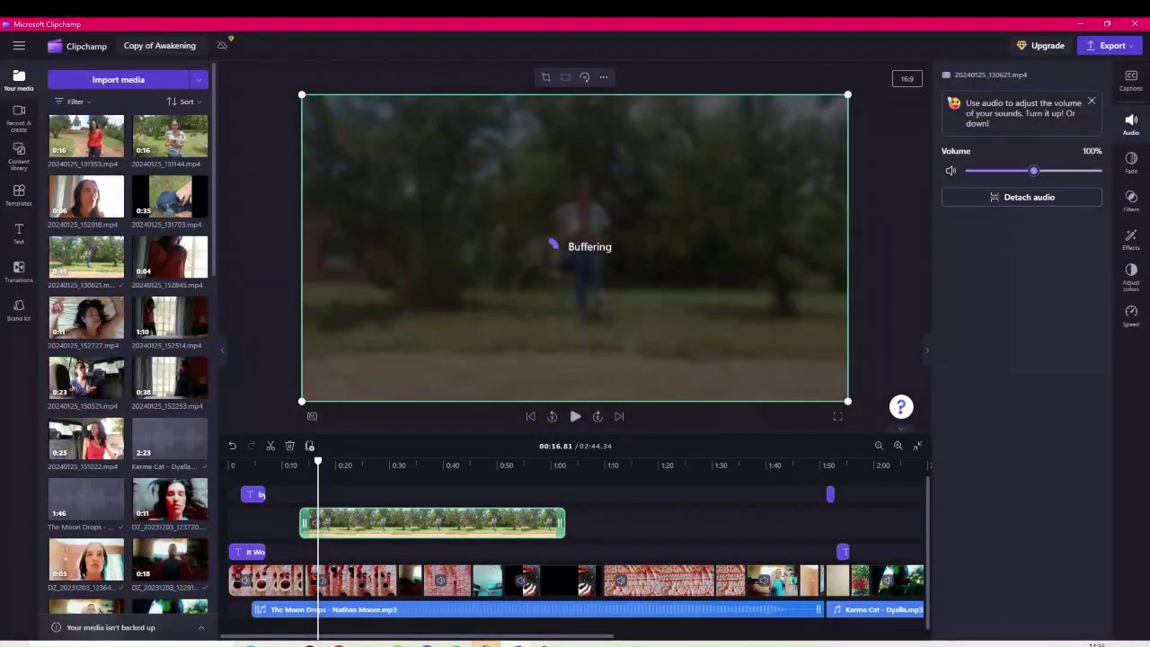
pyautogui.click(378, 610)
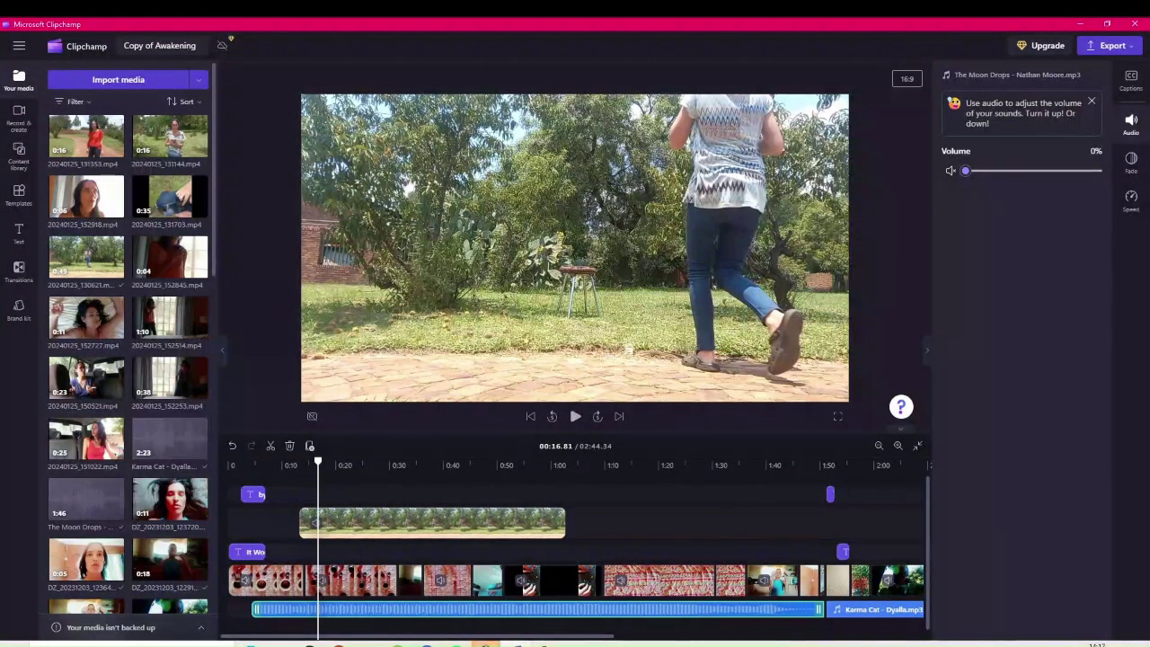
pyautogui.moveTo(318, 462); pyautogui.dragTo(299, 463)
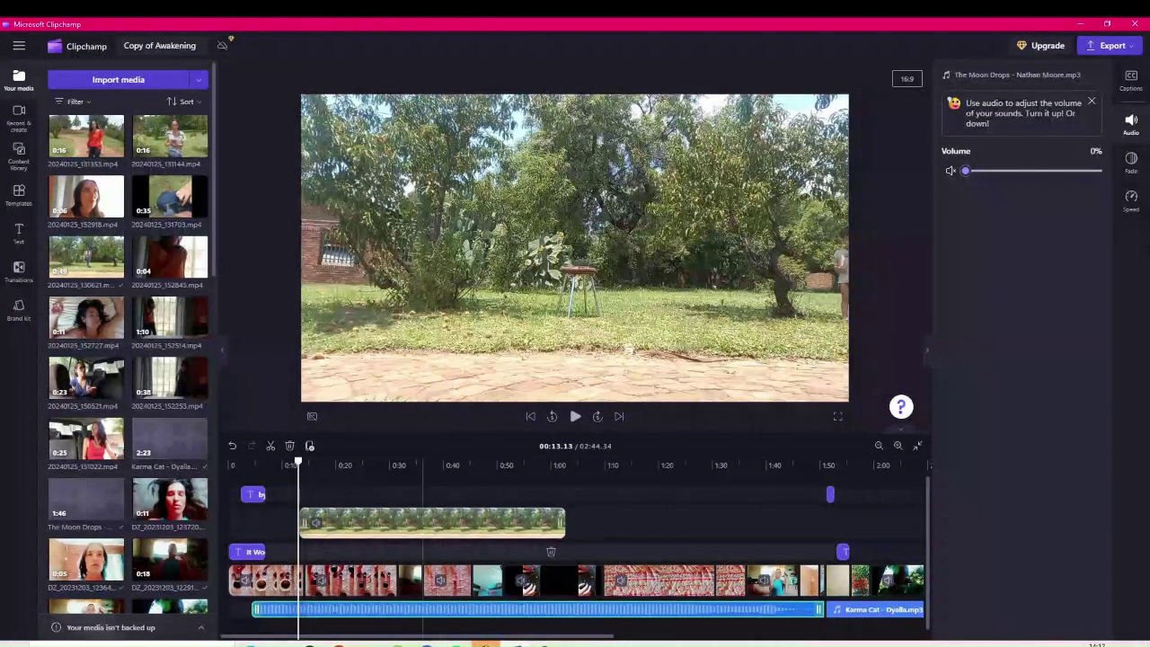
pyautogui.press('space')
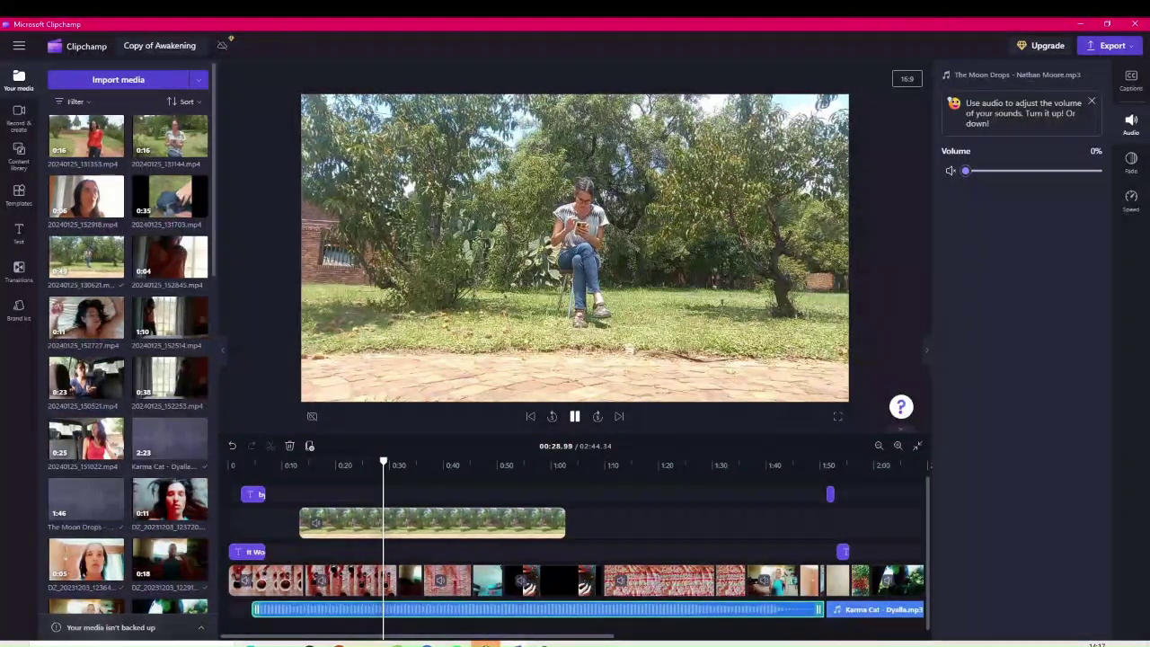
pyautogui.press('space')
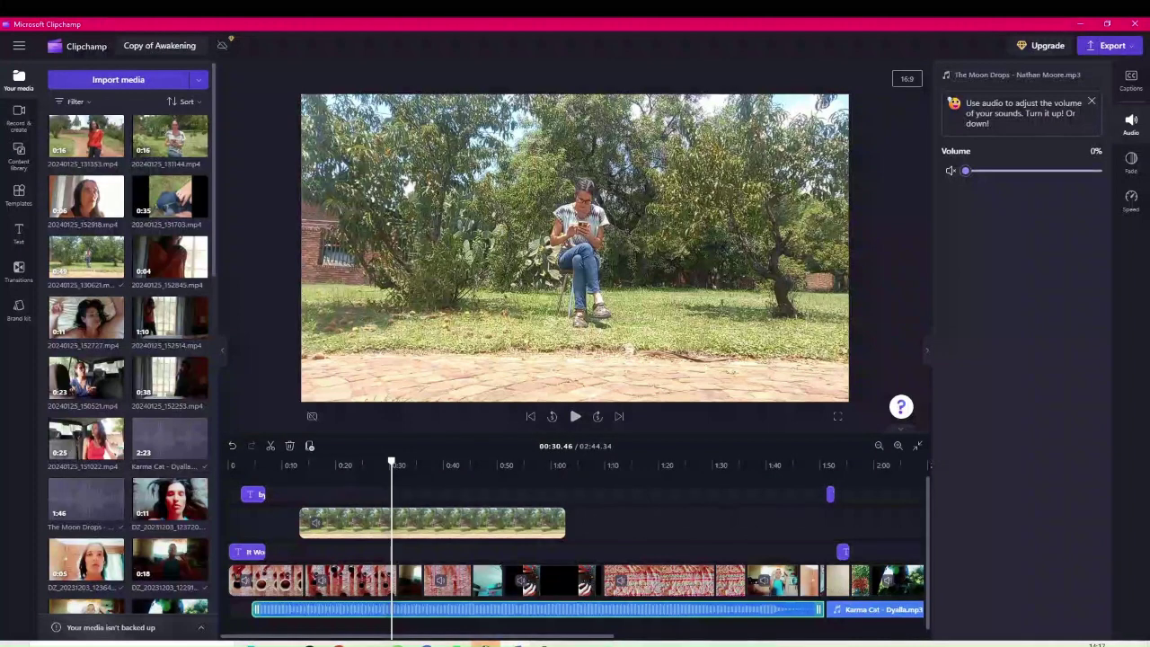
# Step: Check the computer's speaker volume and replay the garden clip from about 30 to 35 seconds
pyautogui.click(1036, 645)
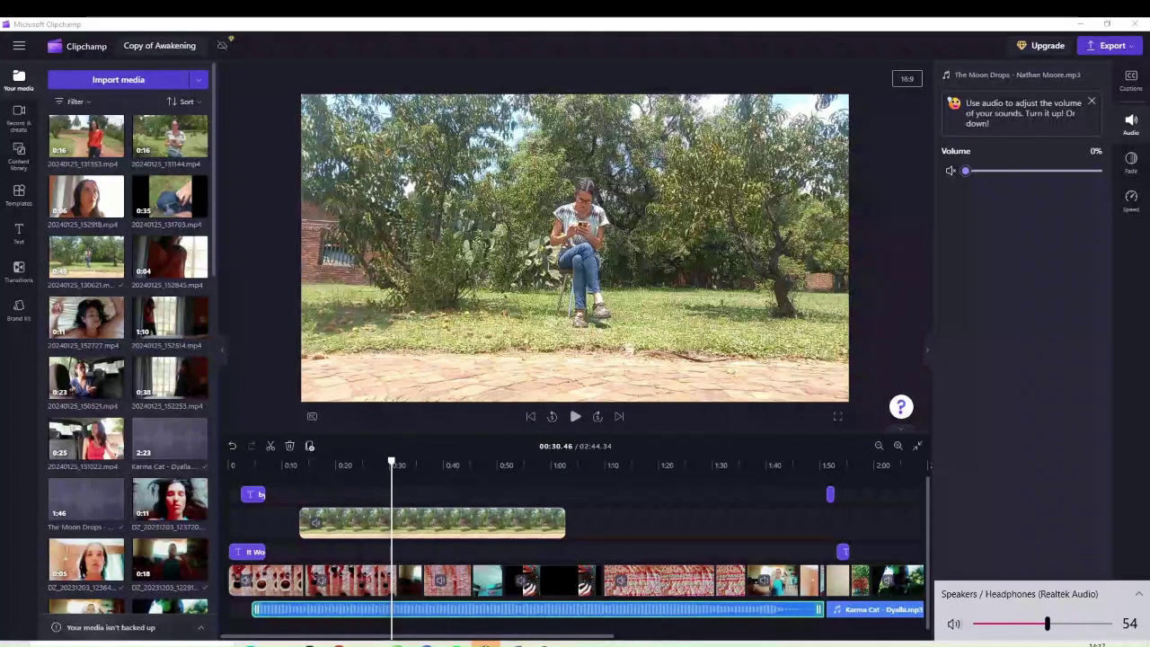
pyautogui.click(569, 400)
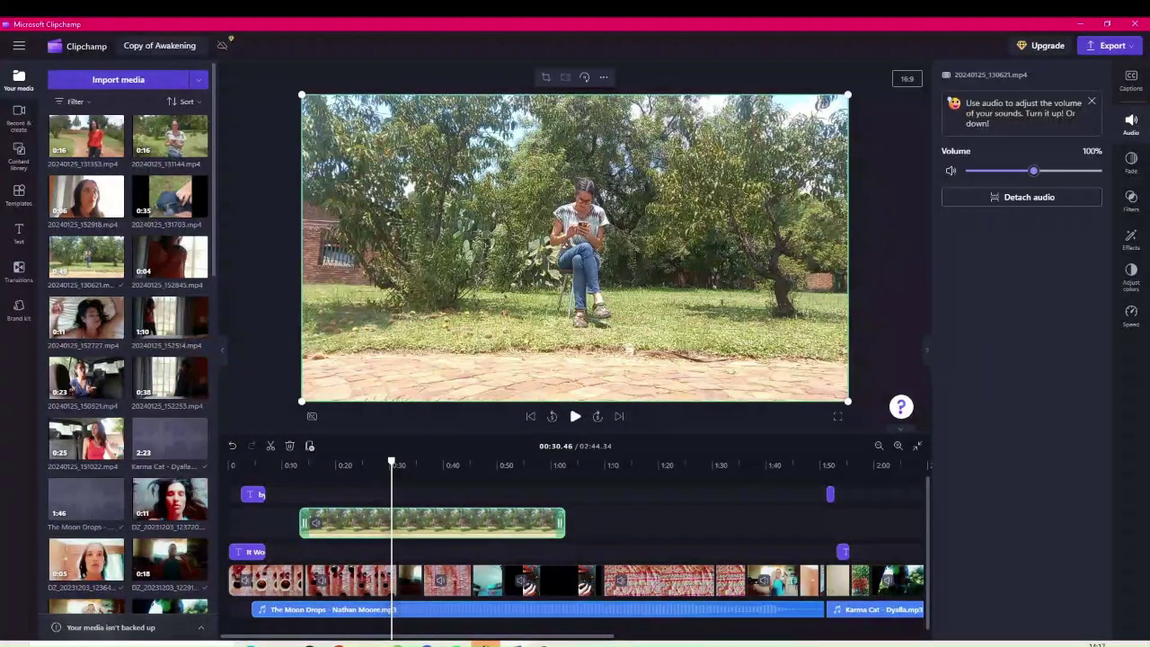
pyautogui.press('space')
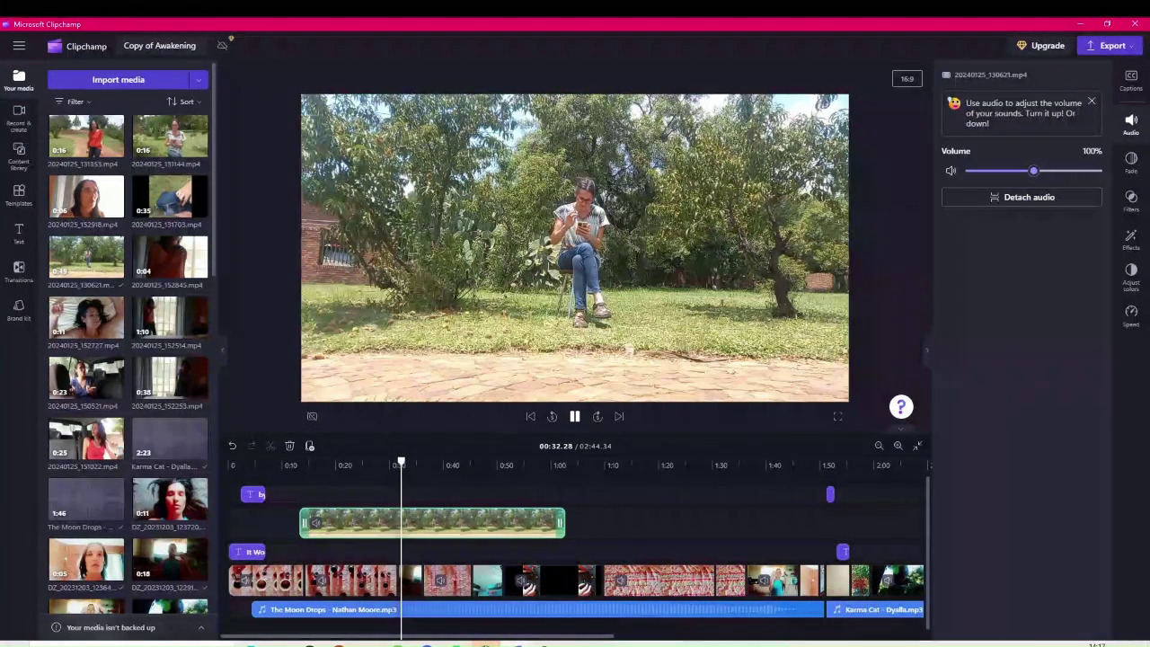
pyautogui.press('space')
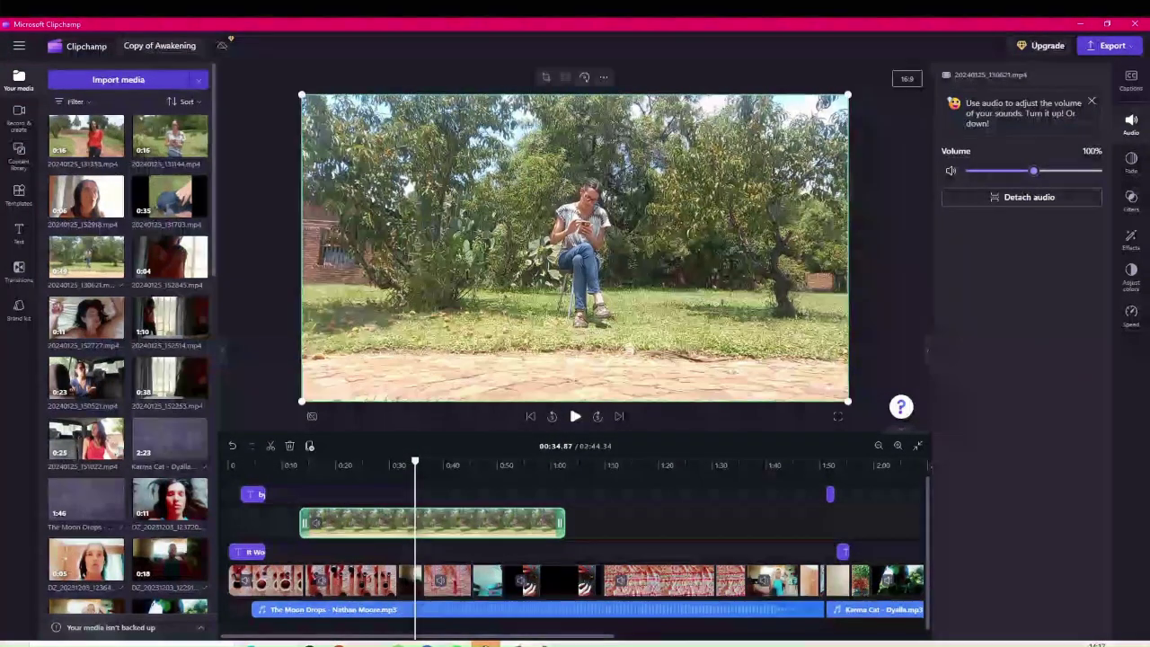
# Step: Split the garden clip at about 31.7 seconds on the timeline and delete the part before the cut
pyautogui.click(392, 494)
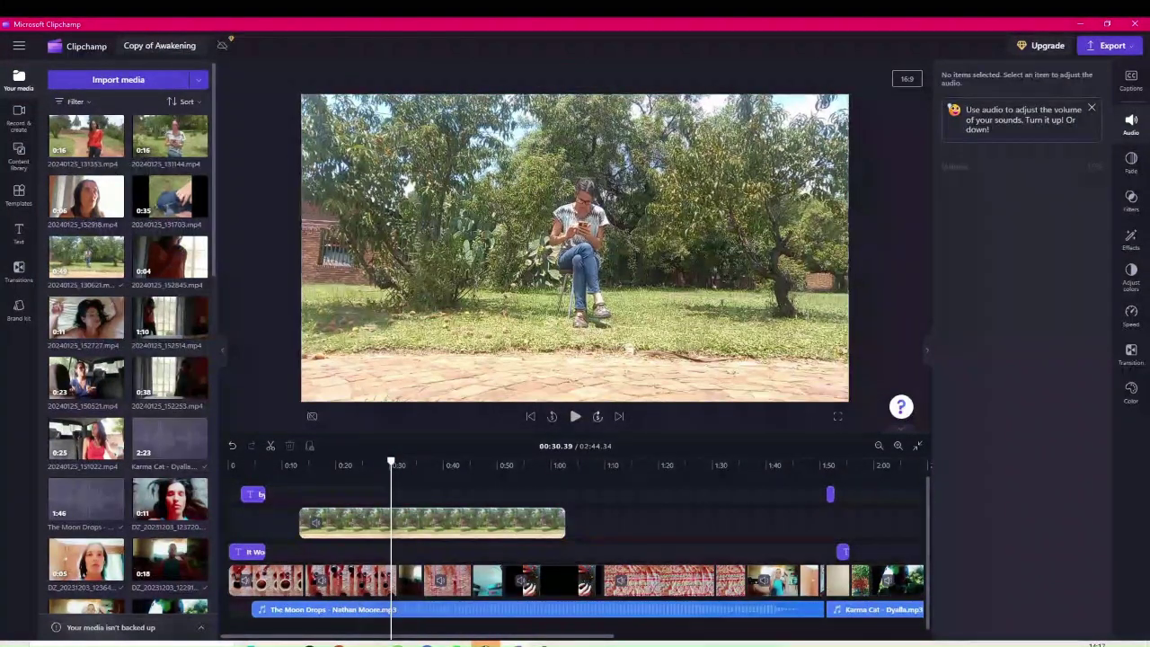
pyautogui.press('space')
pyautogui.press('space')
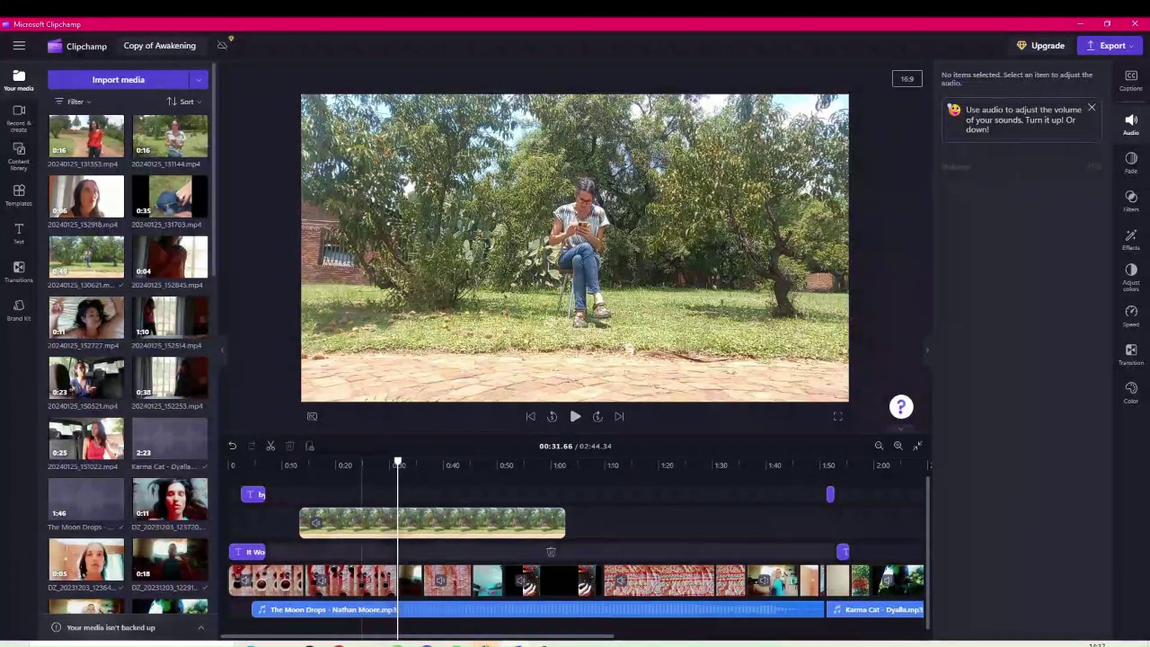
pyautogui.click(382, 523)
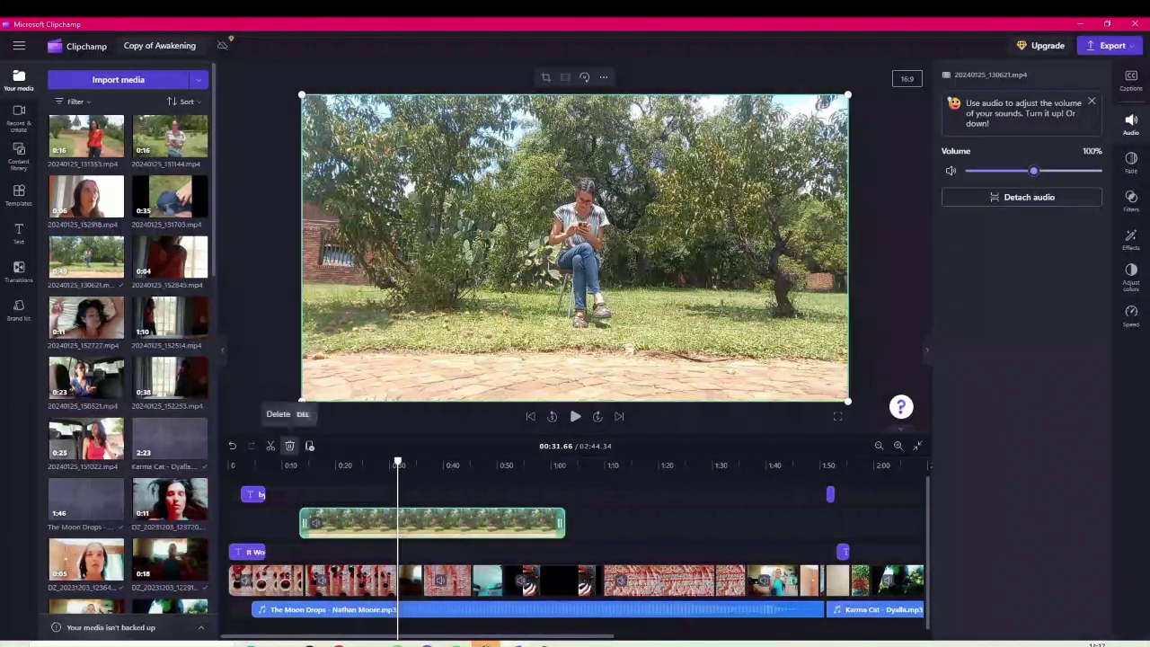
pyautogui.click(270, 446)
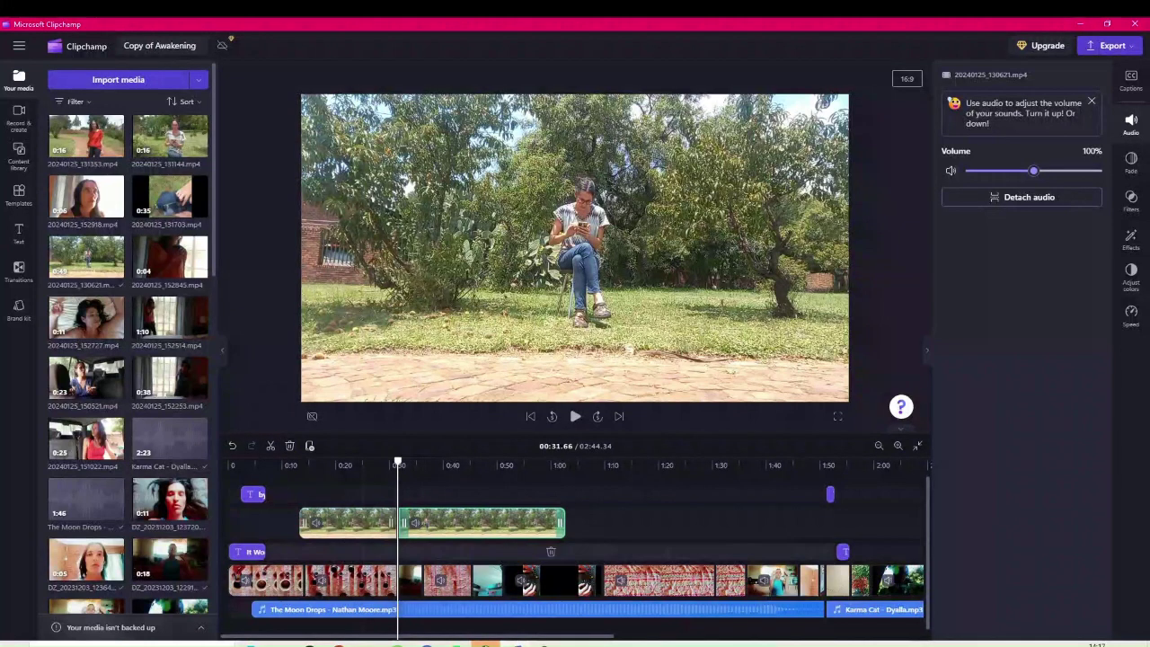
pyautogui.click(348, 523)
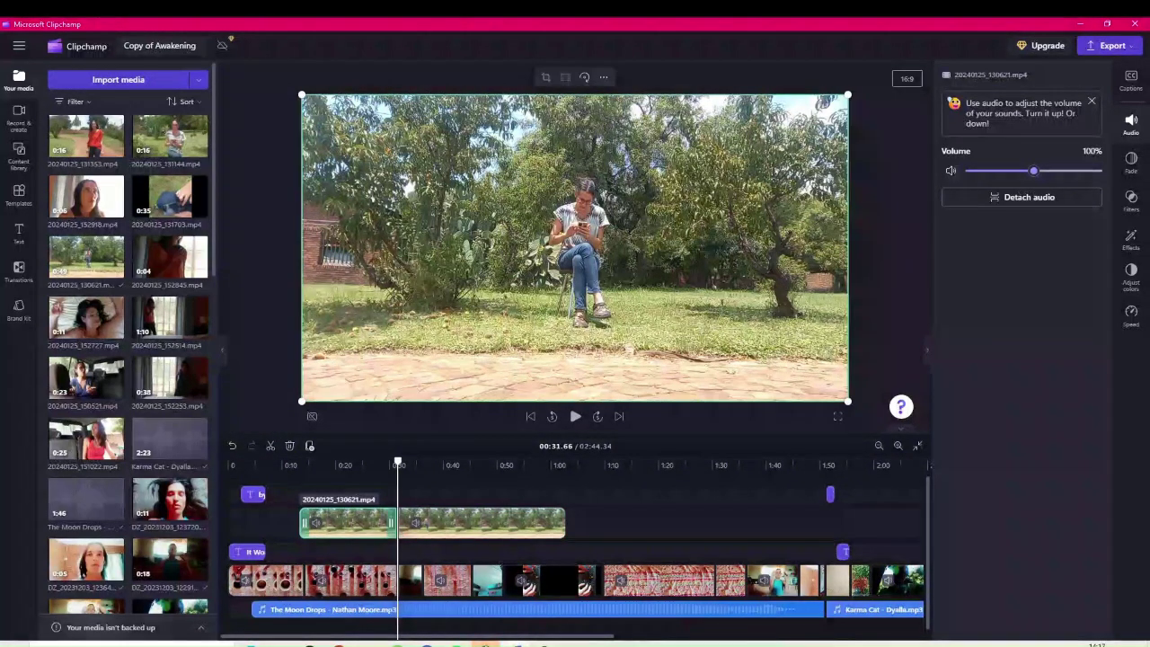
pyautogui.press('Delete')
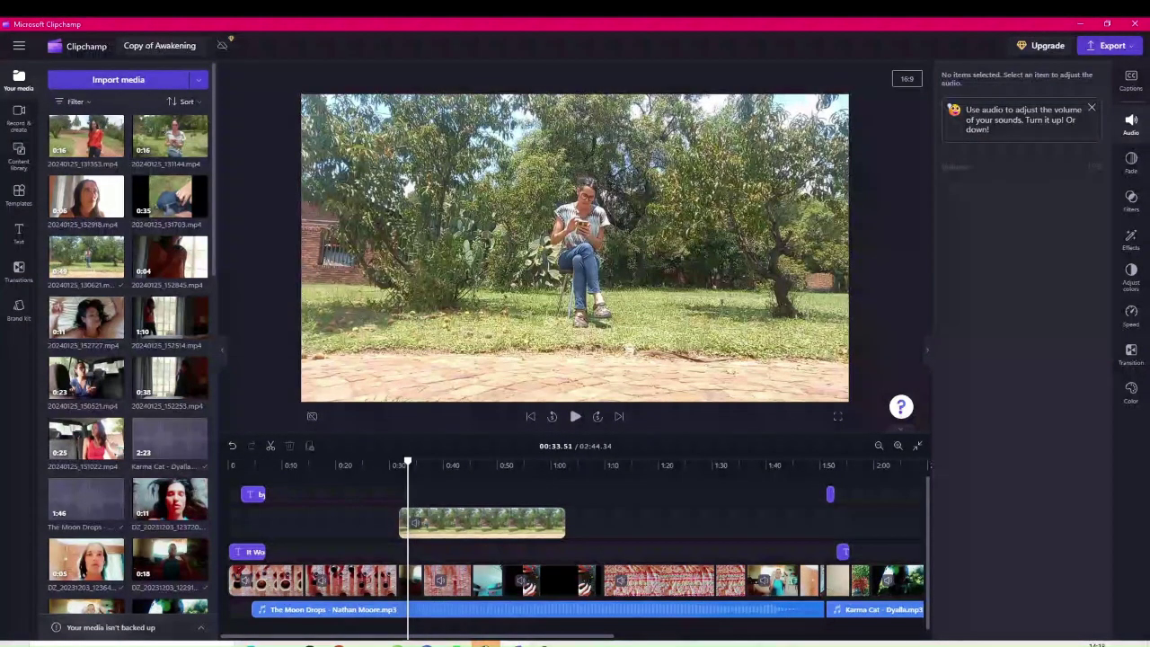
# Step: Preview the shortened garden clip from its start and split all tracks at about 37.4 seconds
pyautogui.moveTo(408, 461); pyautogui.dragTo(398, 461)
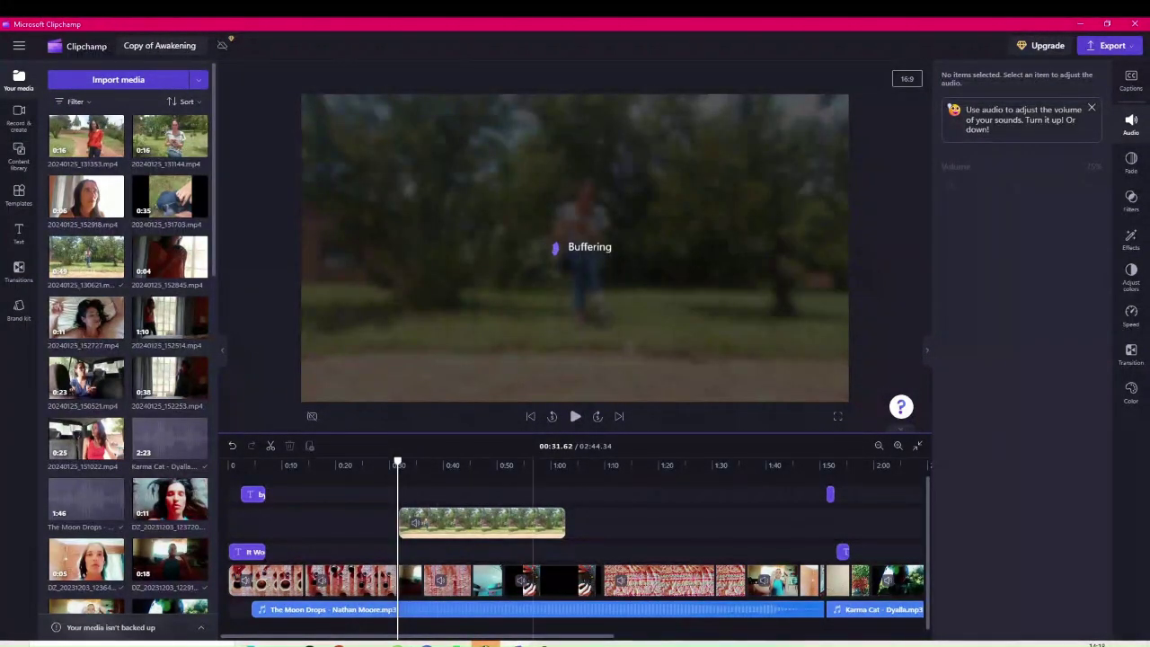
pyautogui.press('space')
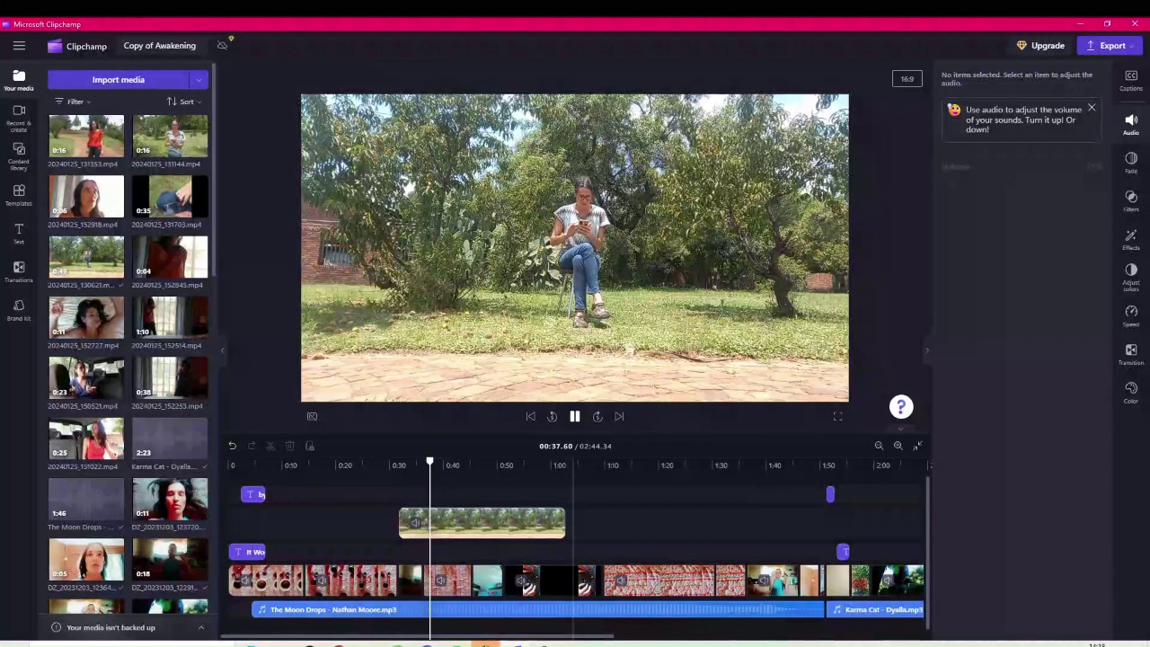
pyautogui.click(575, 416)
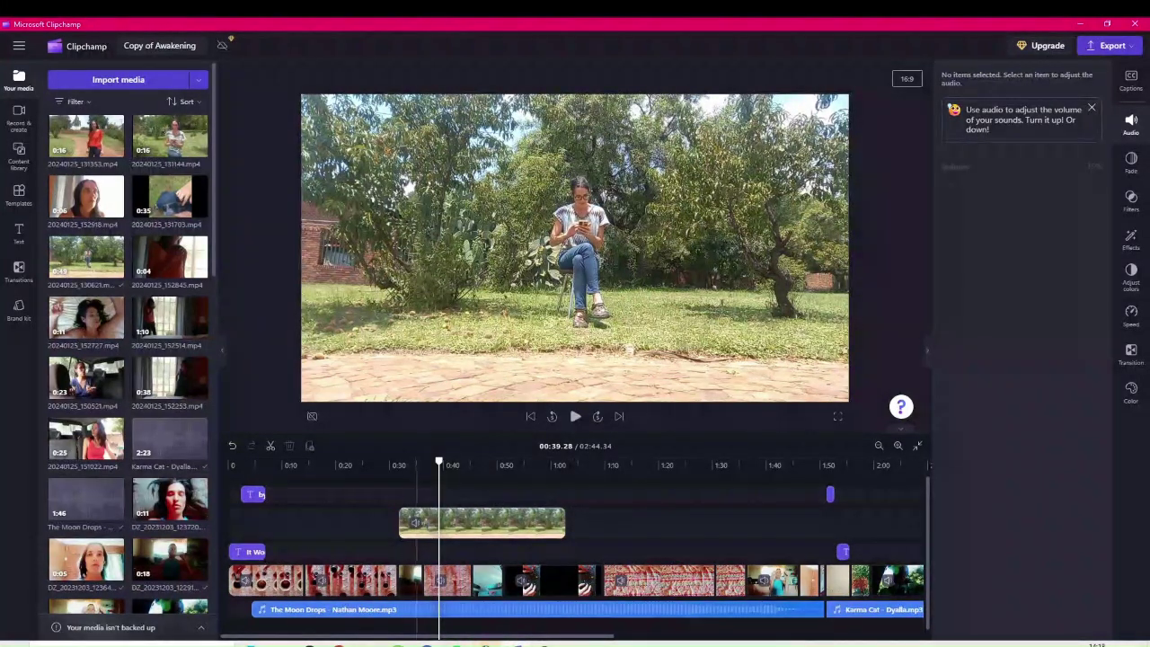
pyautogui.click(423, 494)
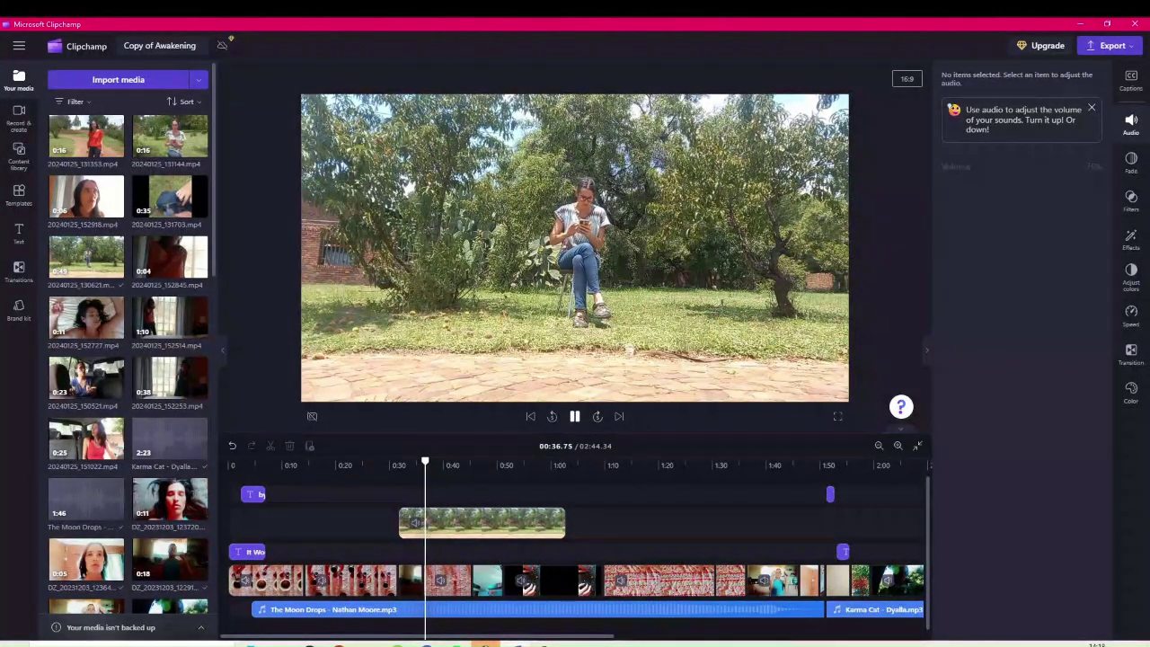
pyautogui.press('space')
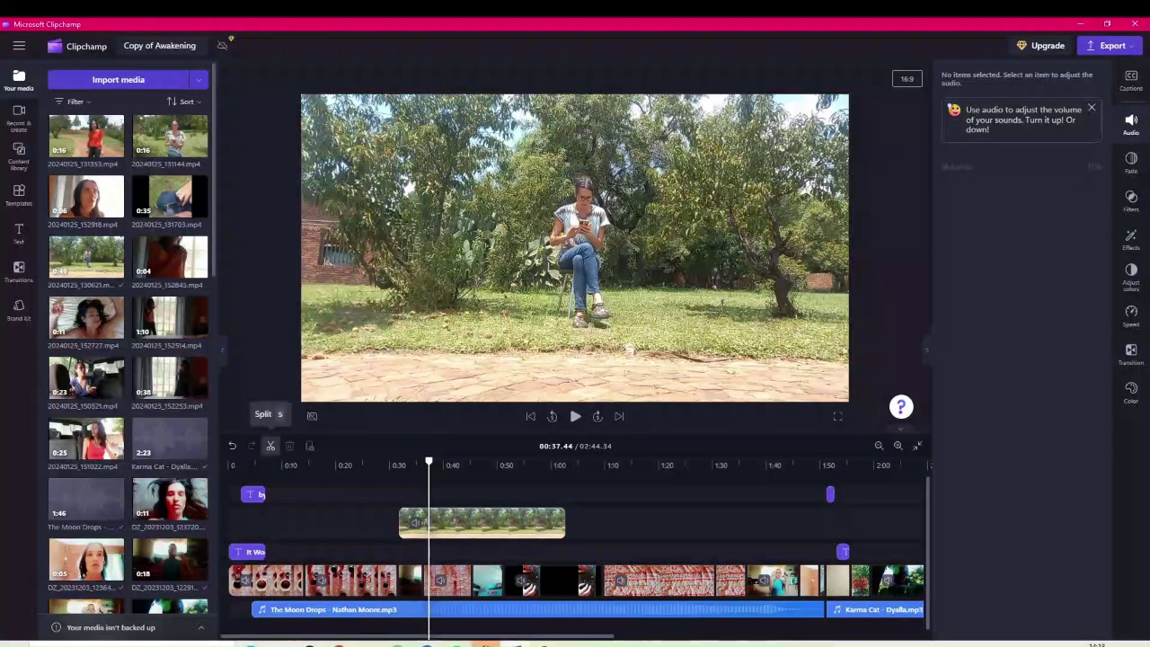
pyautogui.click(269, 446)
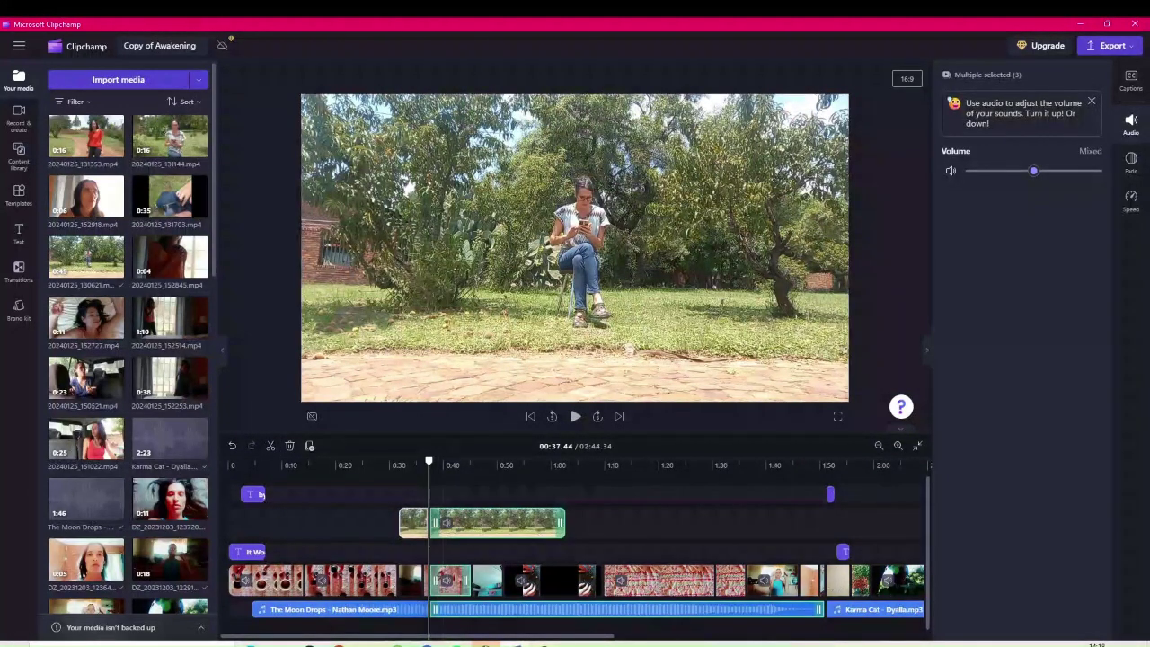
# Step: Move the short first piece of the garden clip onto the main video track, right after the opening clip
pyautogui.click(414, 523)
pyautogui.press('Delete')
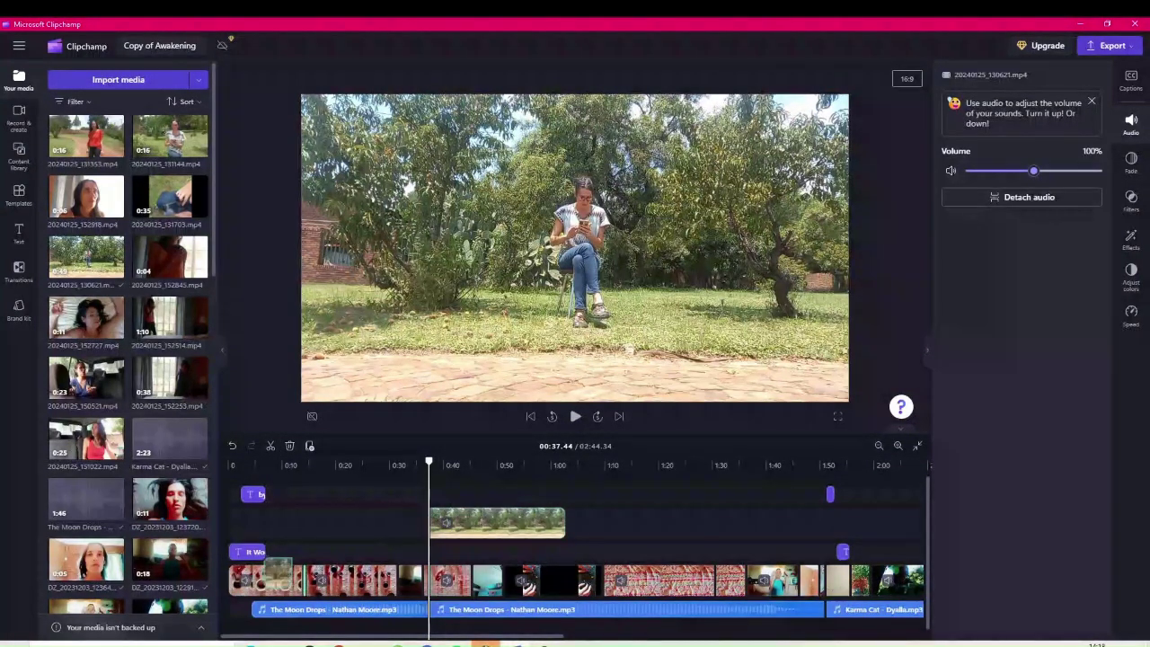
pyautogui.moveTo(278, 573); pyautogui.dragTo(278, 575)
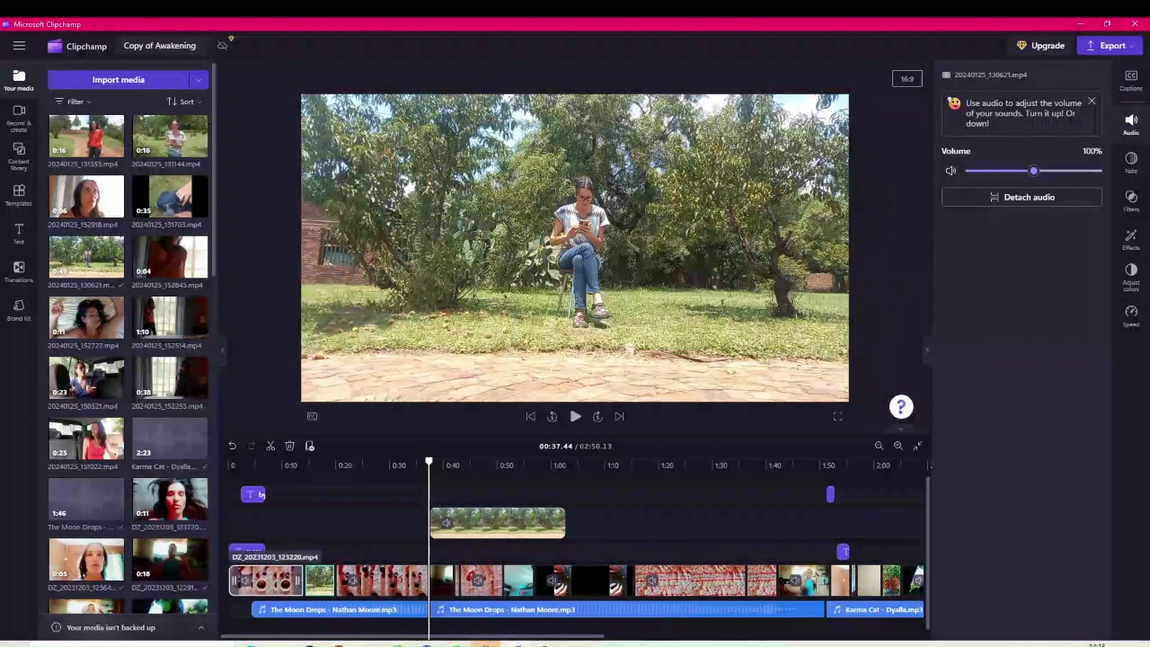
# Step: Delete the old opening clip DZ_20231203_123220.mp4 and move the short garden piece to the very start of the main track
pyautogui.click(278, 580)
pyautogui.press('Delete')
pyautogui.click(320, 581)
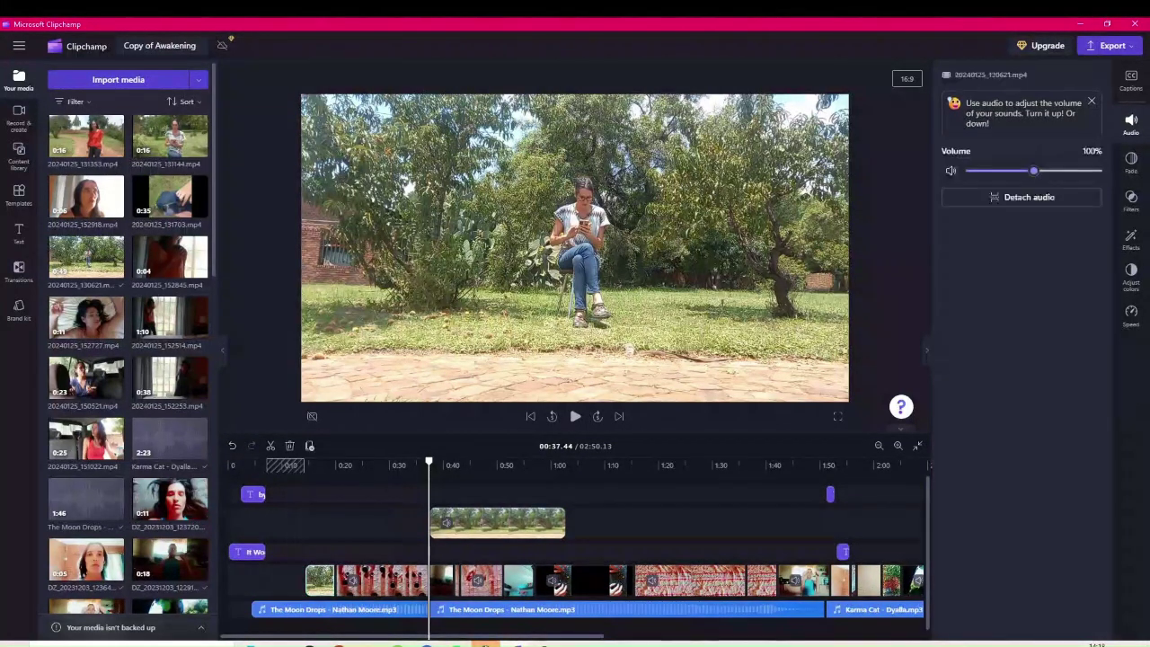
pyautogui.moveTo(320, 581); pyautogui.dragTo(251, 580)
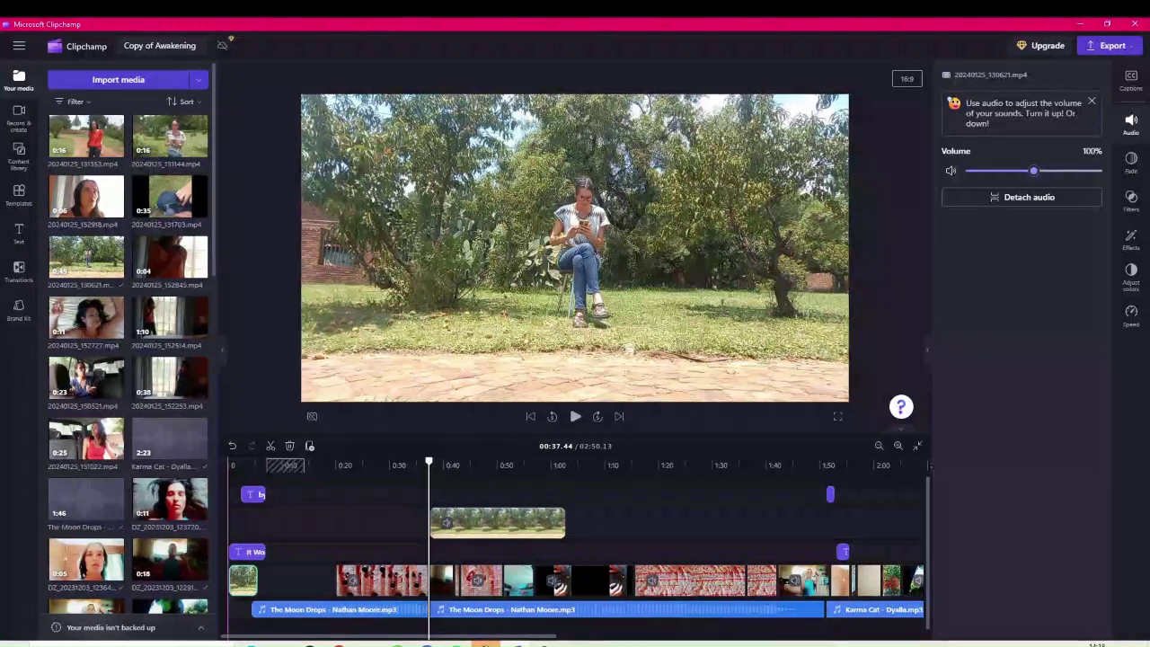
# Step: Delete the run of old clips following the garden piece on the main track and the two titles near 1:50
pyautogui.moveTo(318, 570)
pyautogui.mouseDown()
pyautogui.moveTo(354, 589)
pyautogui.moveTo(655, 575)
pyautogui.moveTo(921, 582)
pyautogui.mouseUp()
pyautogui.press('Delete')
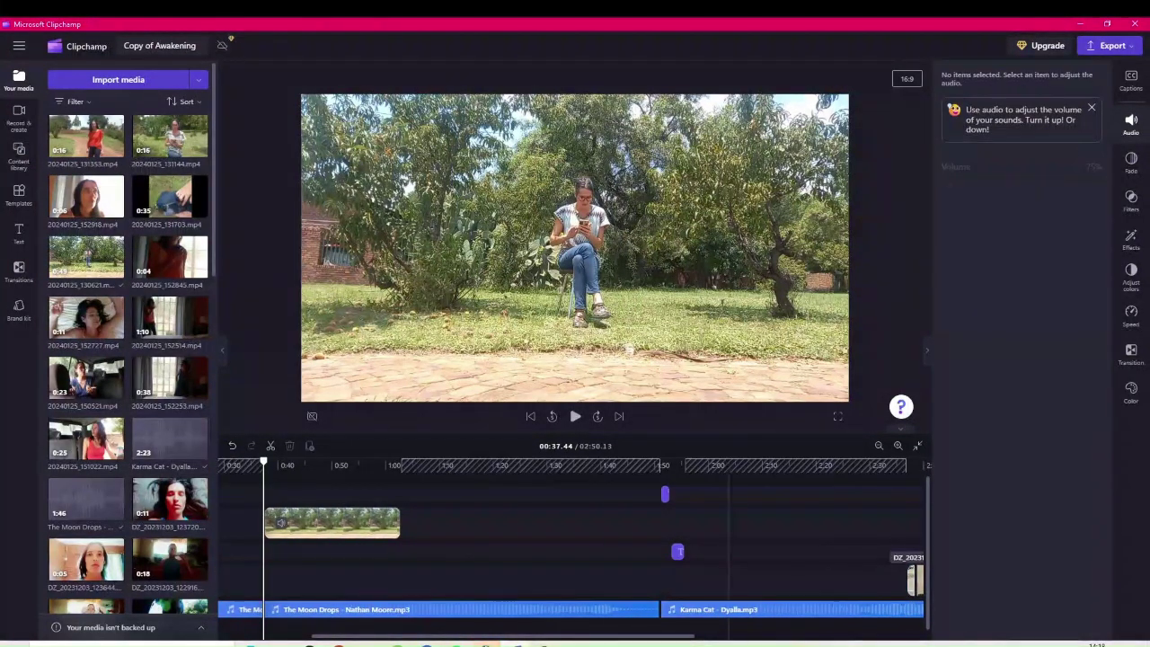
pyautogui.moveTo(641, 494); pyautogui.dragTo(702, 557)
pyautogui.press('Delete')
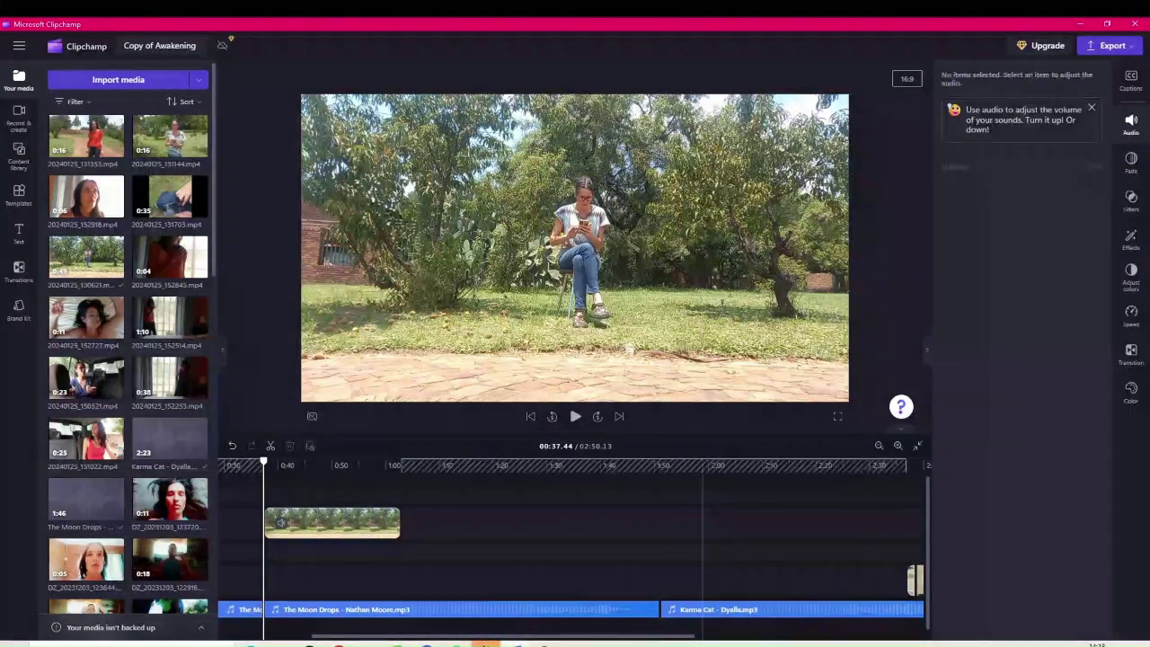
# Step: Delete the remaining old clips at the end of the main video track
pyautogui.hscroll(3, 835, 557)
pyautogui.hscroll(-2, 790, 566)
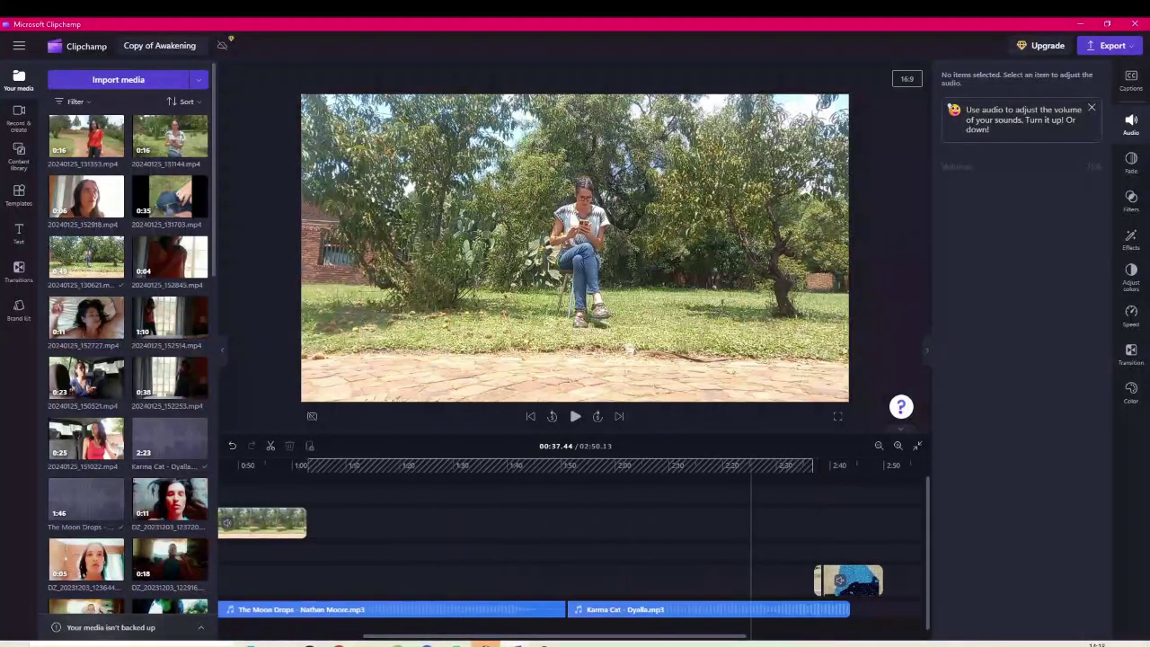
pyautogui.click(844, 580)
pyautogui.press('Delete')
pyautogui.hscroll(-3, 575, 557)
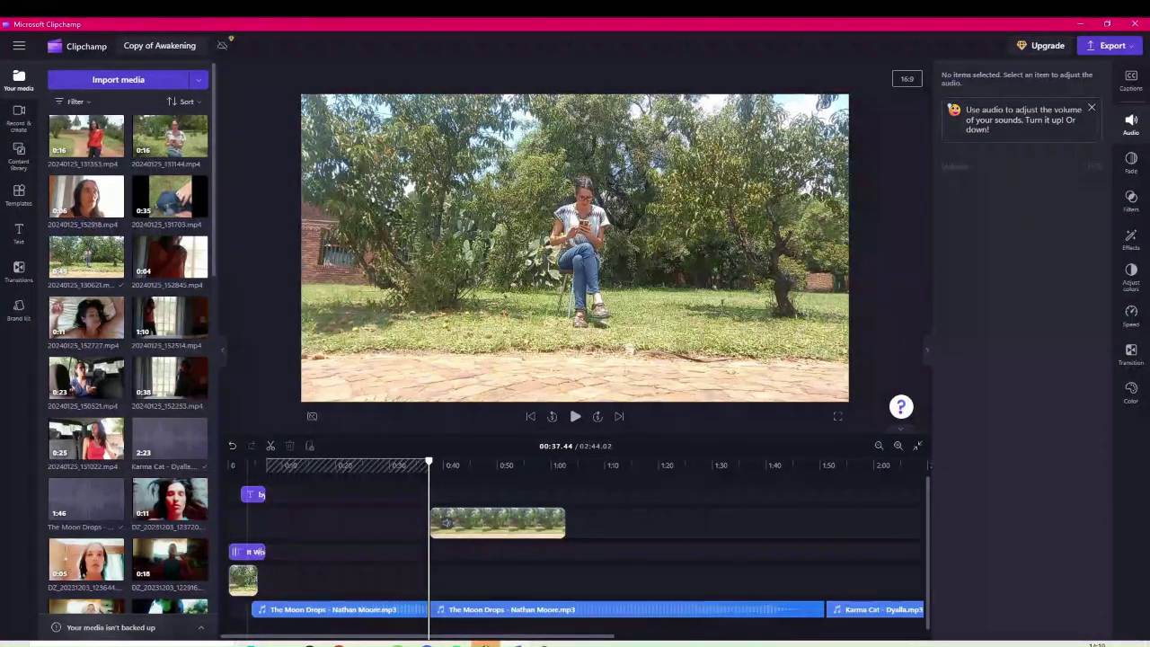
# Step: Trim the opening title and byline to end with the first garden piece, and check them at about 4.6 seconds
pyautogui.click(244, 552)
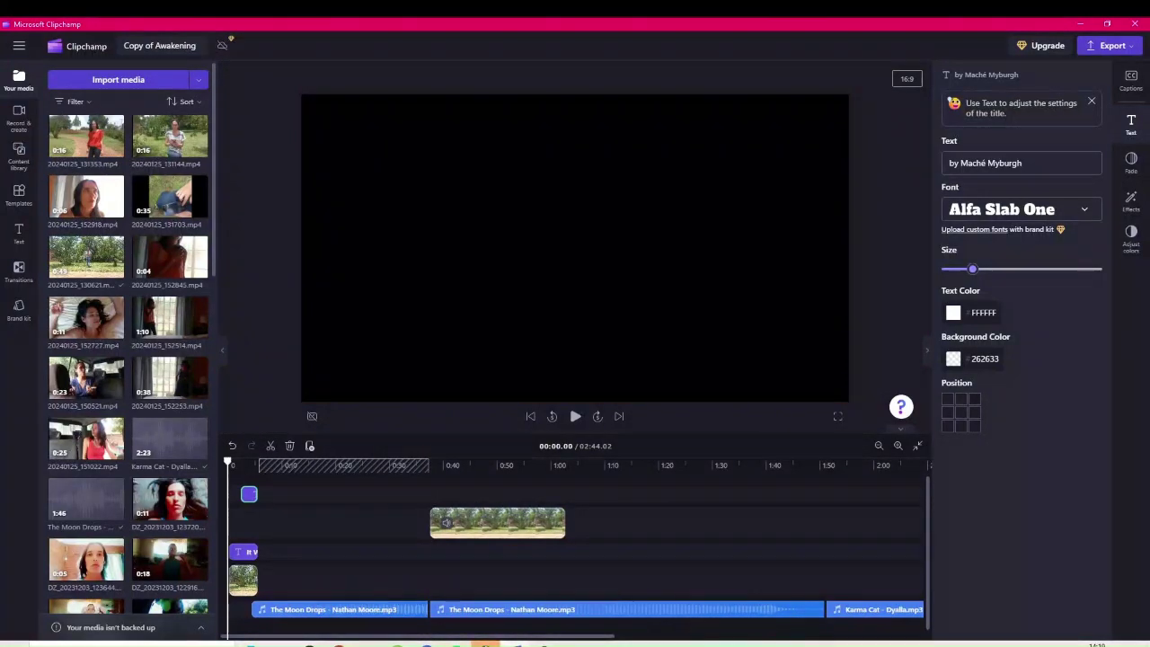
pyautogui.press('space')
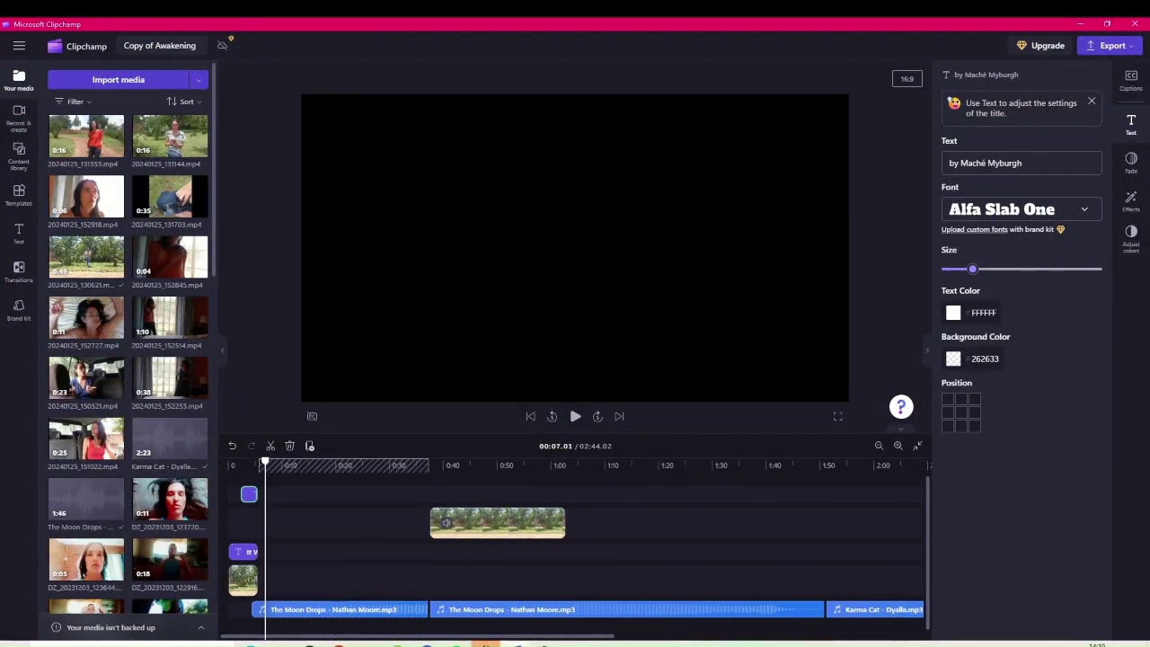
pyautogui.moveTo(264, 461); pyautogui.dragTo(253, 461)
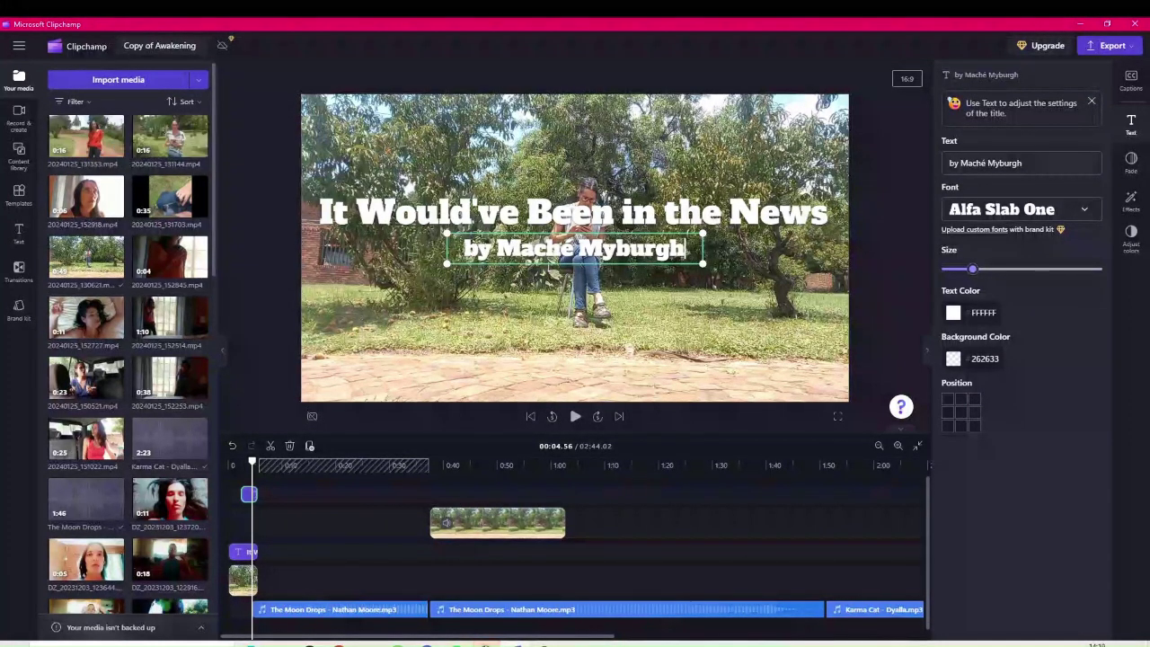
# Step: Add 20240125_131703.mp4 right after the opening garden piece on the main track, then rotate it to landscape and fill the frame
pyautogui.moveTo(169, 195)
pyautogui.moveTo(170, 196); pyautogui.dragTo(298, 581)
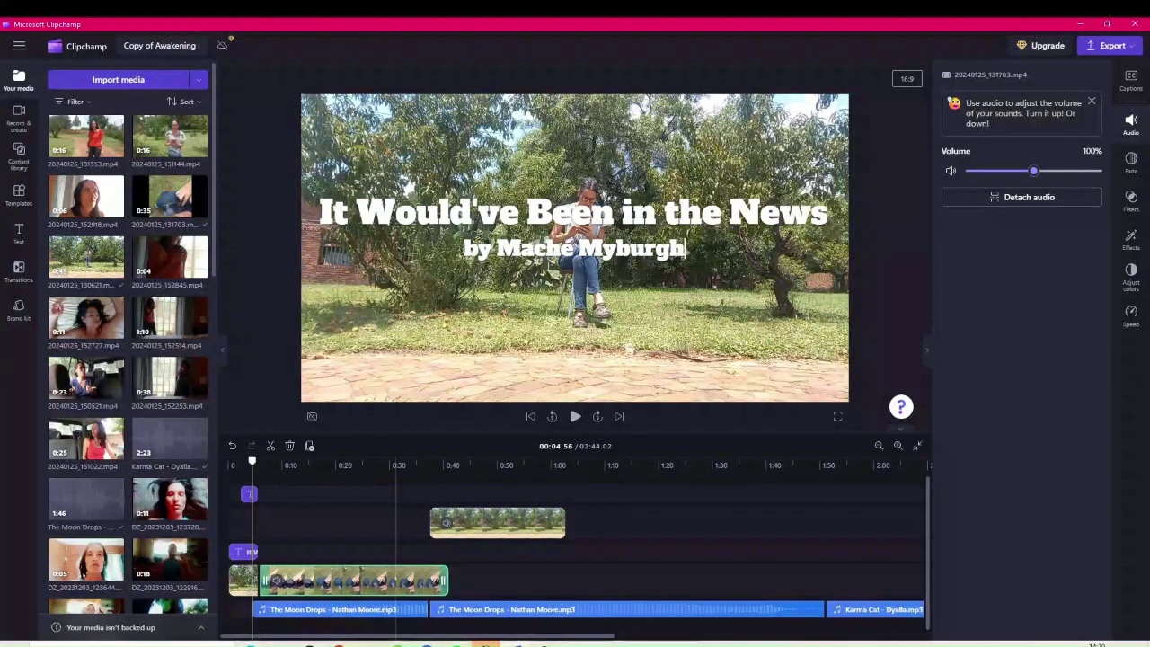
pyautogui.press('space')
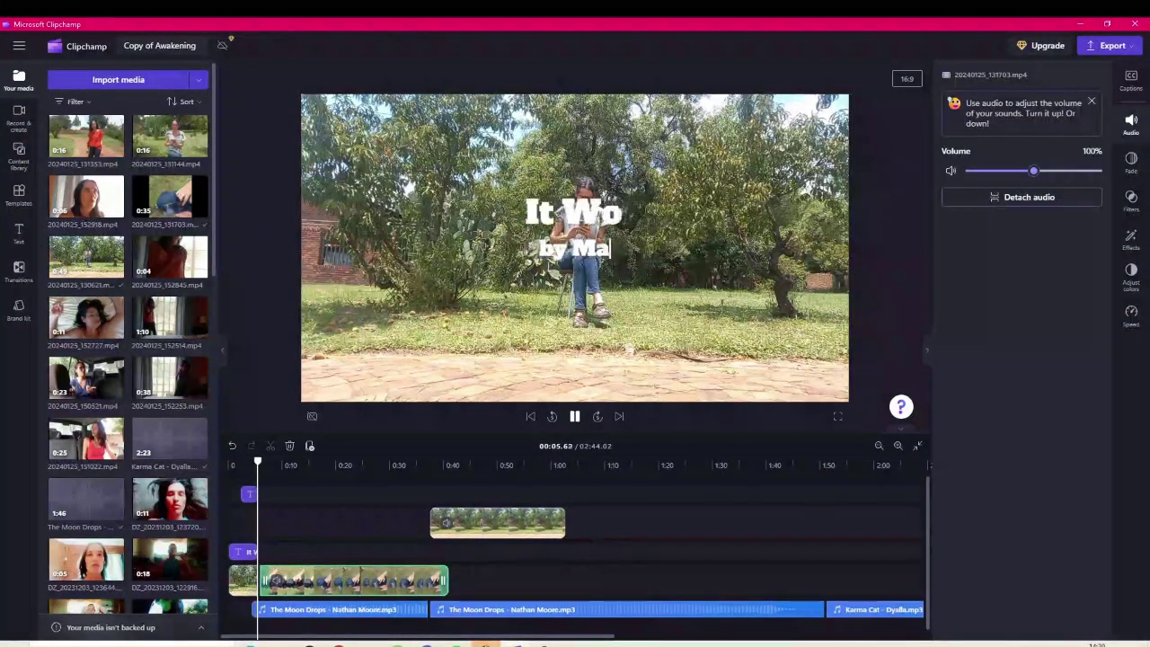
pyautogui.press('space')
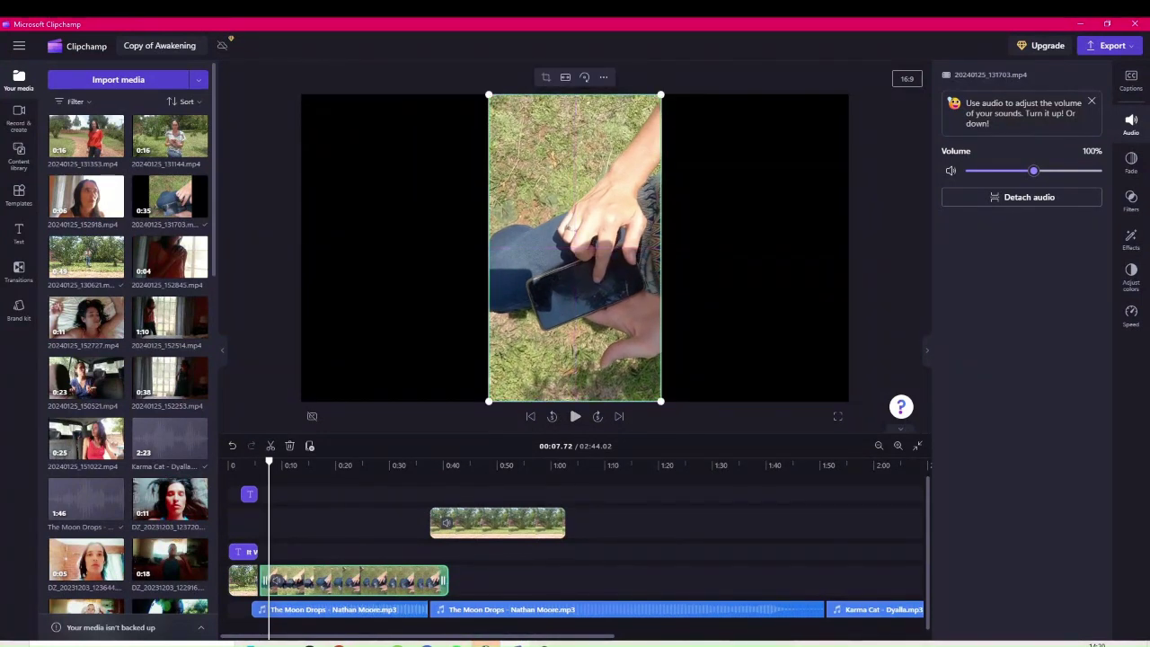
pyautogui.click(584, 77)
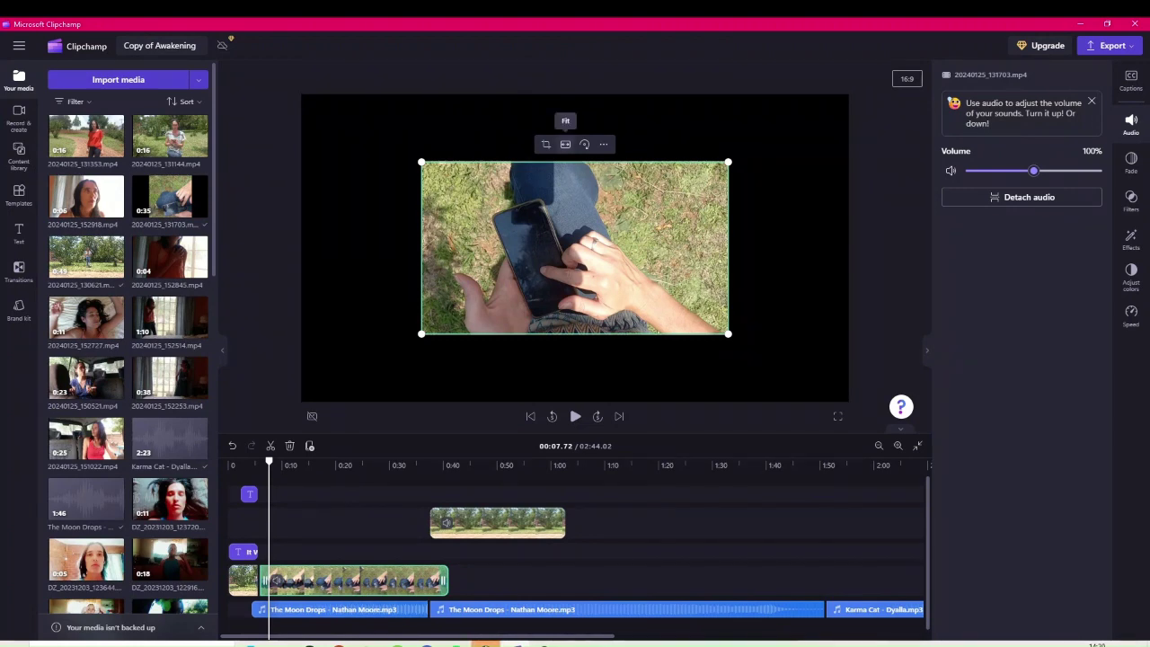
pyautogui.click(565, 144)
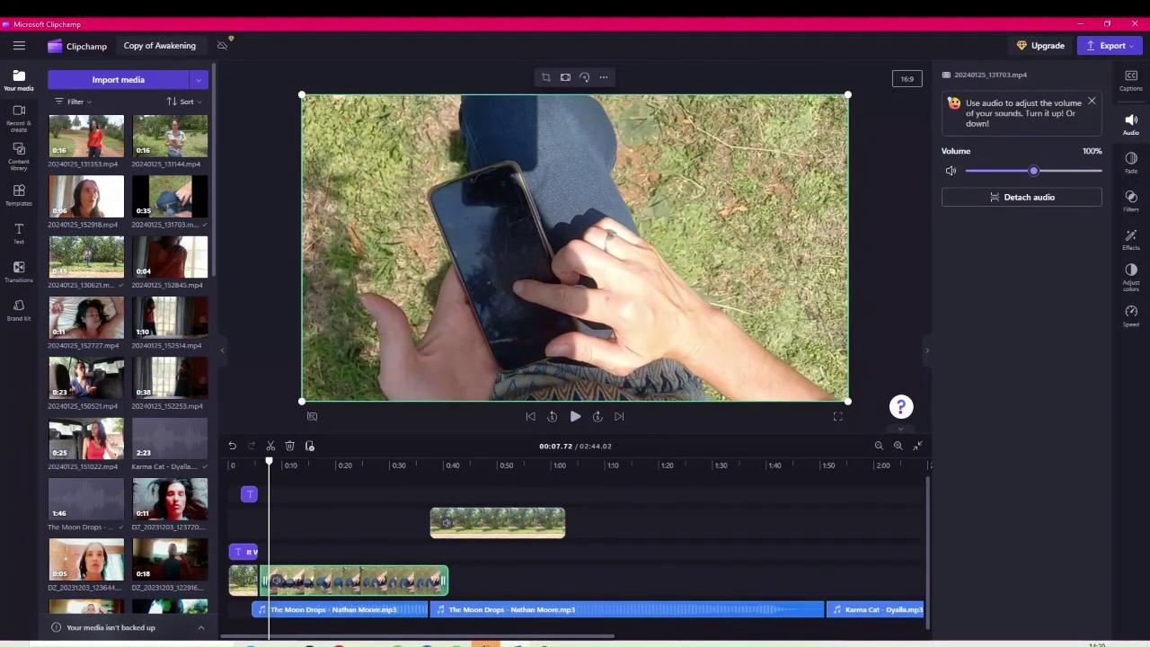
# Step: Split the phone close-up at about 25.9 seconds, delete its earlier part and close the resulting gap
pyautogui.click(574, 416)
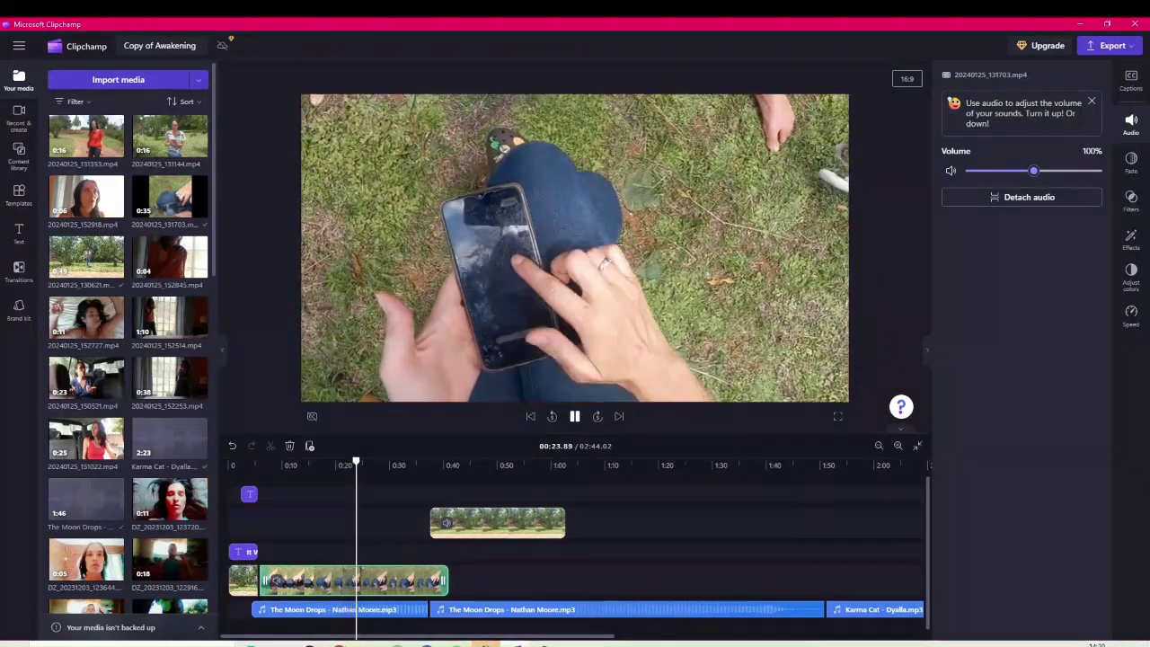
pyautogui.press('space')
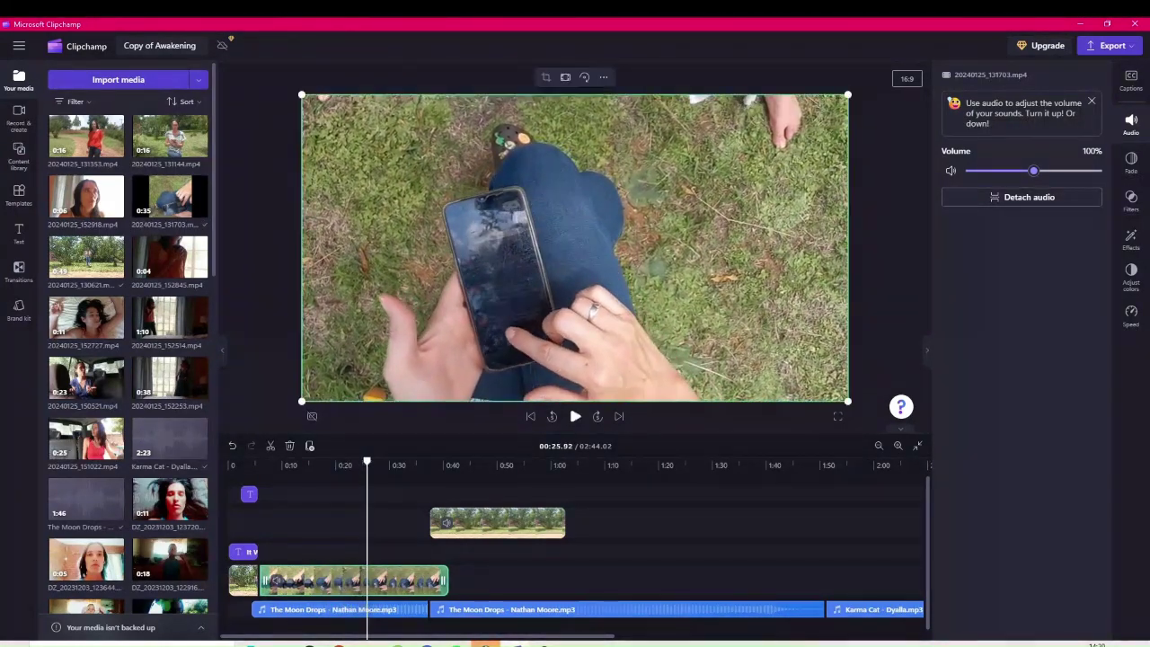
pyautogui.click(270, 445)
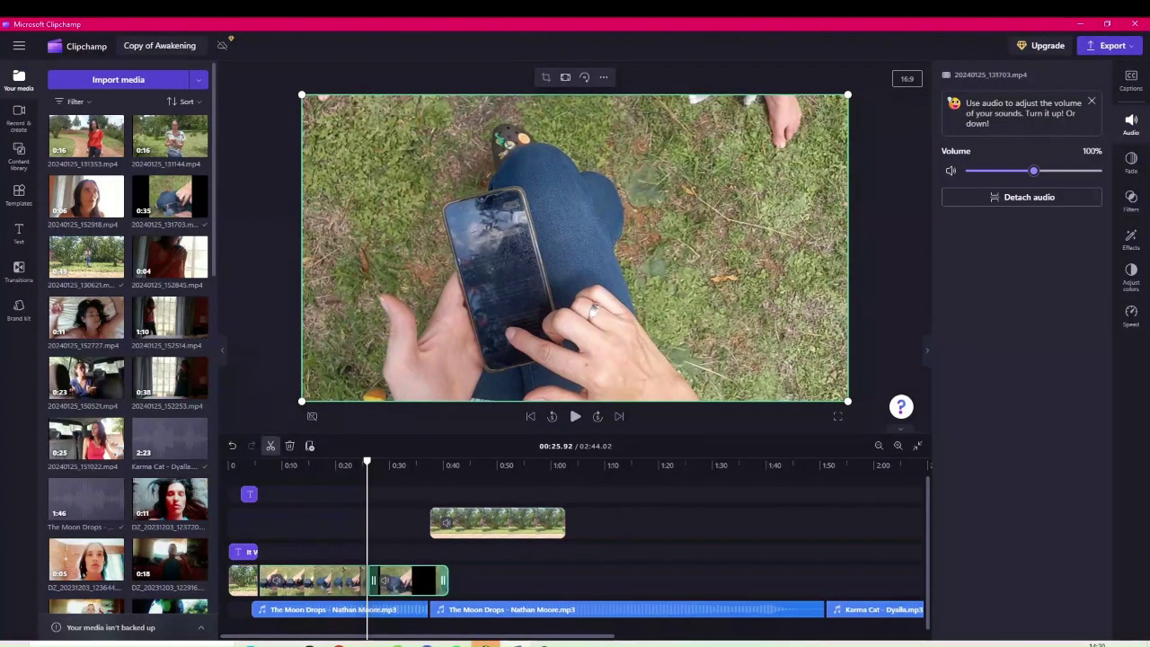
pyautogui.click(312, 580)
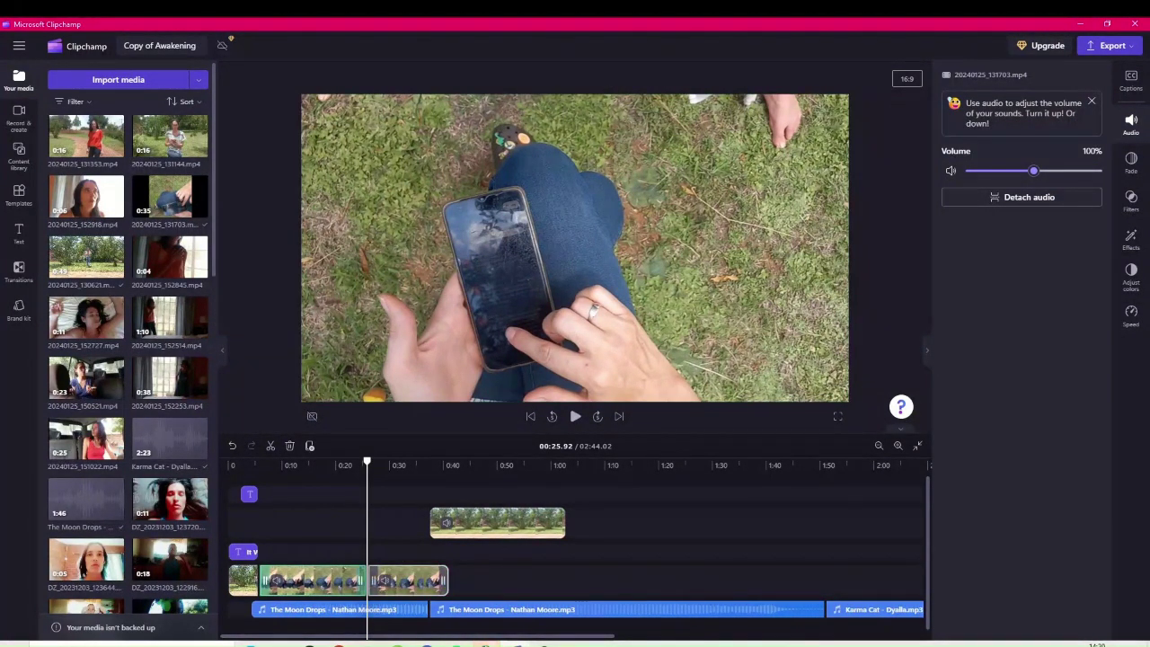
pyautogui.click(341, 610)
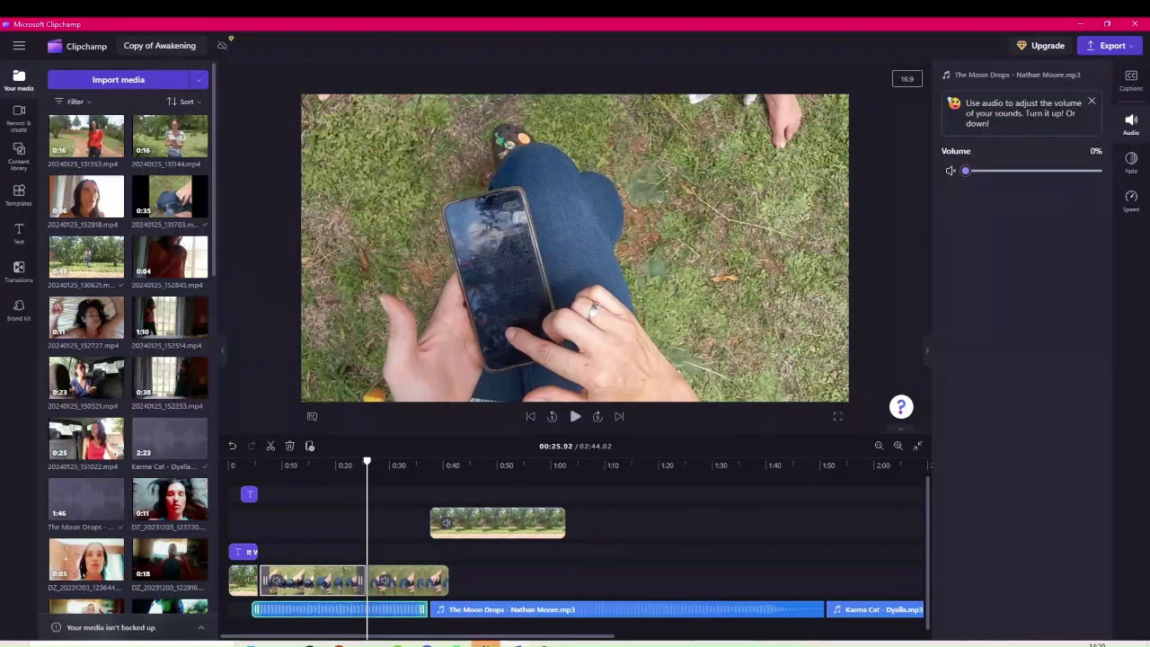
pyautogui.click(314, 581)
pyautogui.press('Delete')
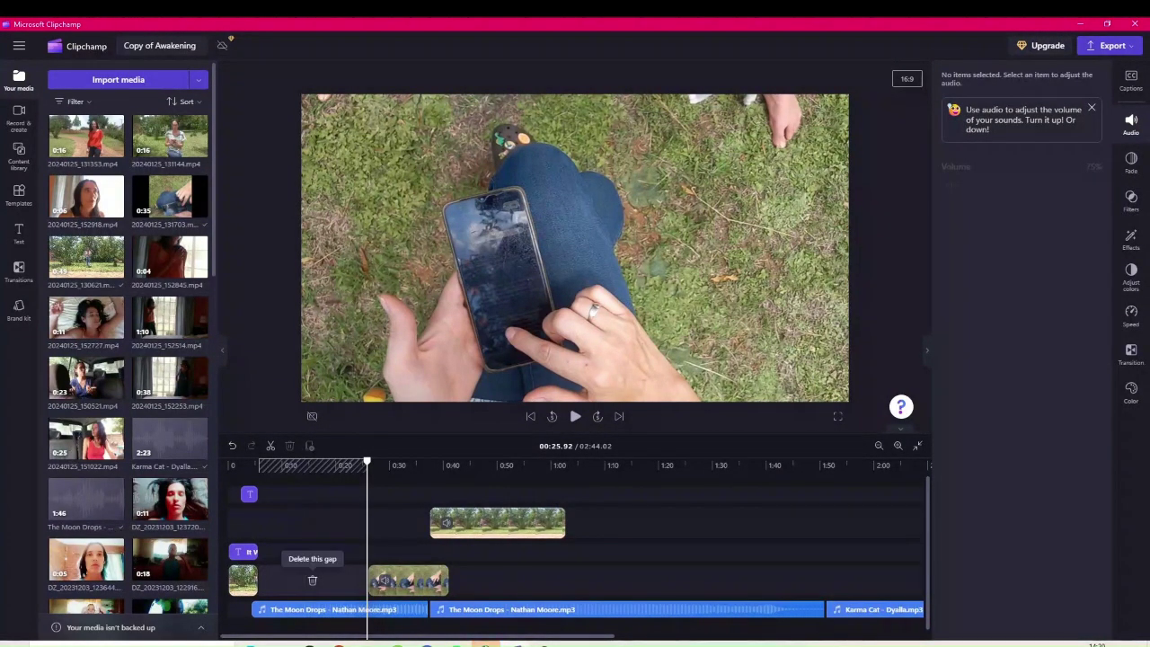
pyautogui.click(313, 580)
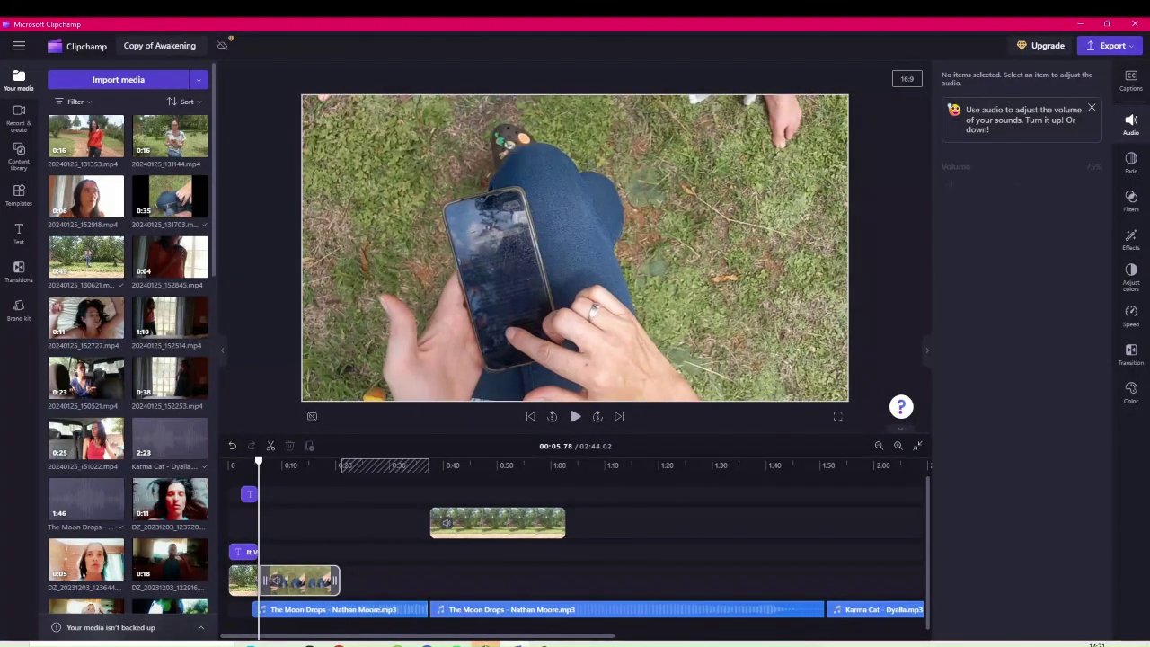
# Step: Enlarge the remaining phone close-up beyond the frame and reposition it so the phone and hands fill the picture
pyautogui.click(575, 415)
pyautogui.click(301, 580)
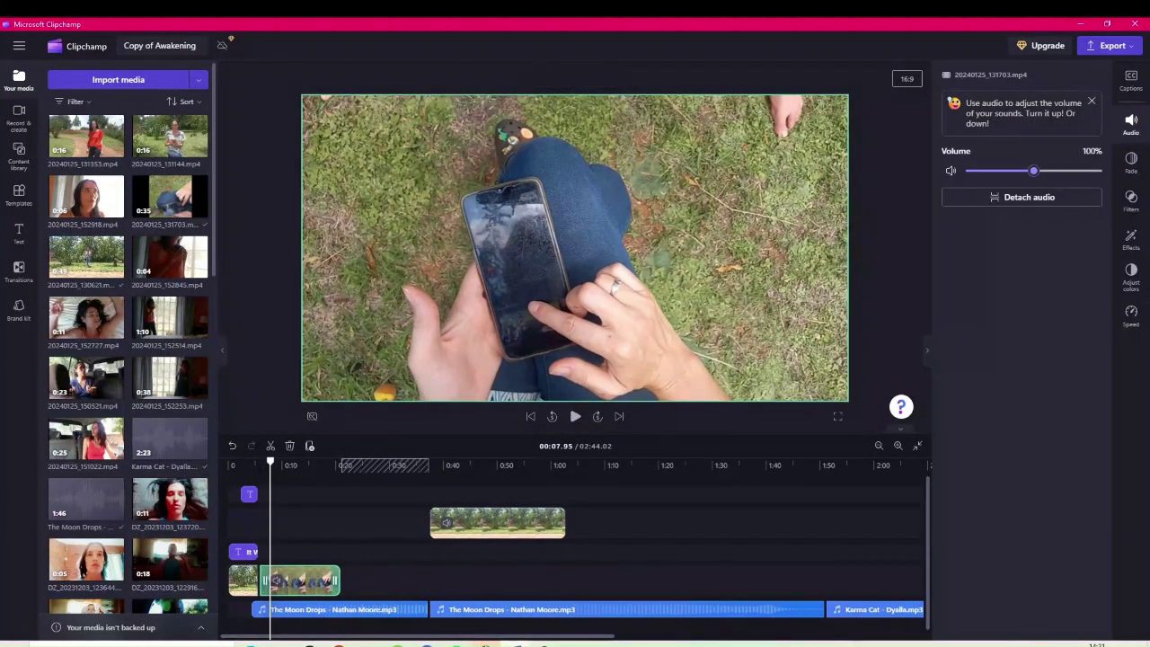
pyautogui.moveTo(302, 95); pyautogui.dragTo(180, 25)
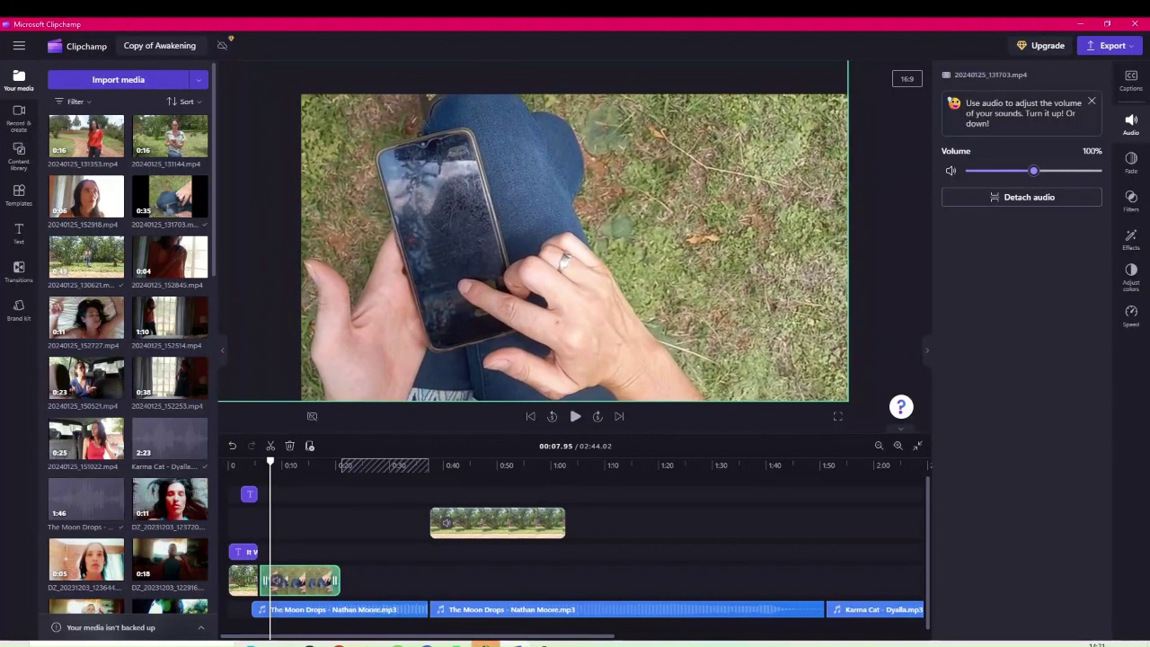
pyautogui.moveTo(503, 247); pyautogui.dragTo(610, 247)
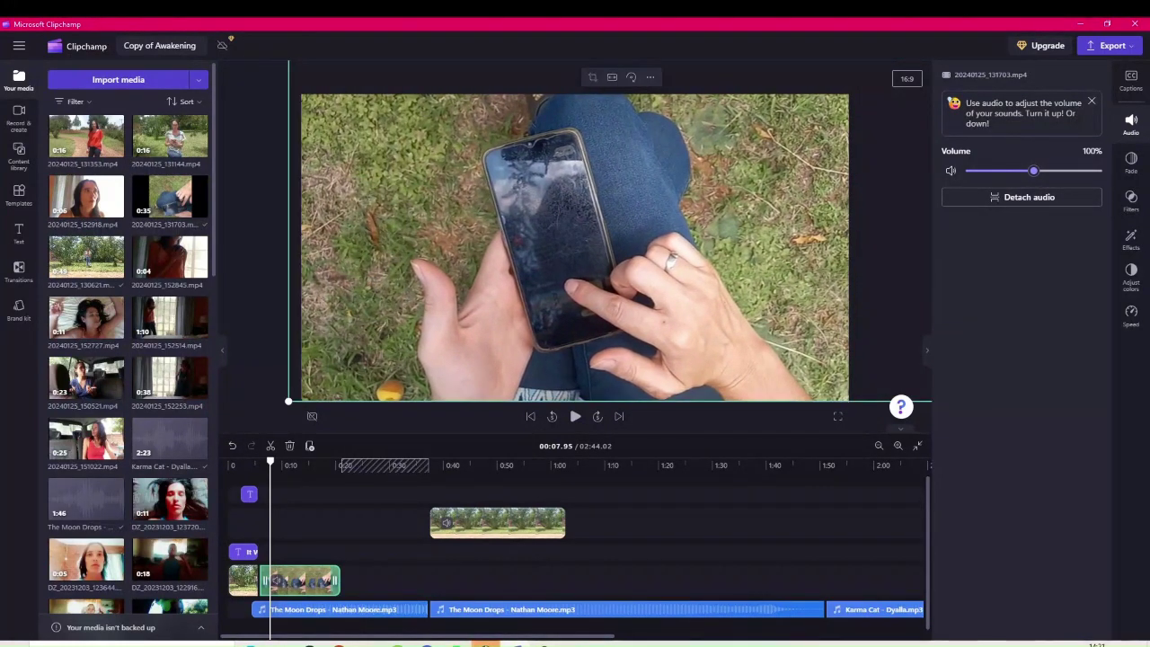
pyautogui.moveTo(597, 197); pyautogui.dragTo(453, 215)
pyautogui.moveTo(503, 270); pyautogui.dragTo(677, 187)
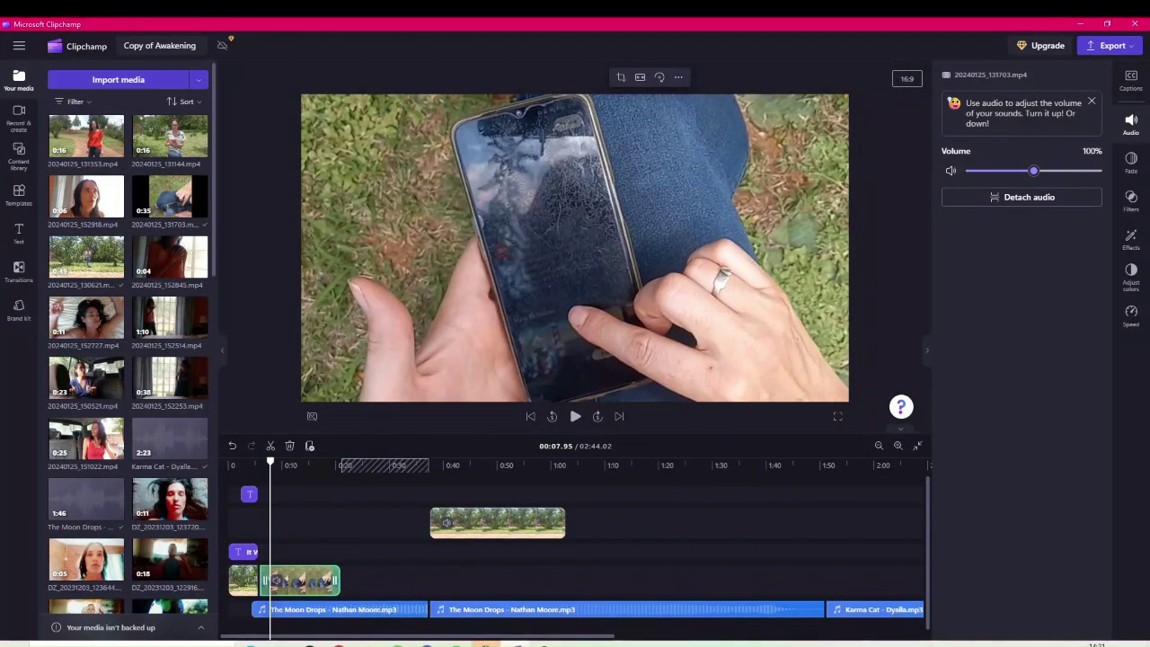
# Step: Play through the enlarged phone close-up, split it at about 14.1 seconds and delete the part after the cut
pyautogui.press('space')
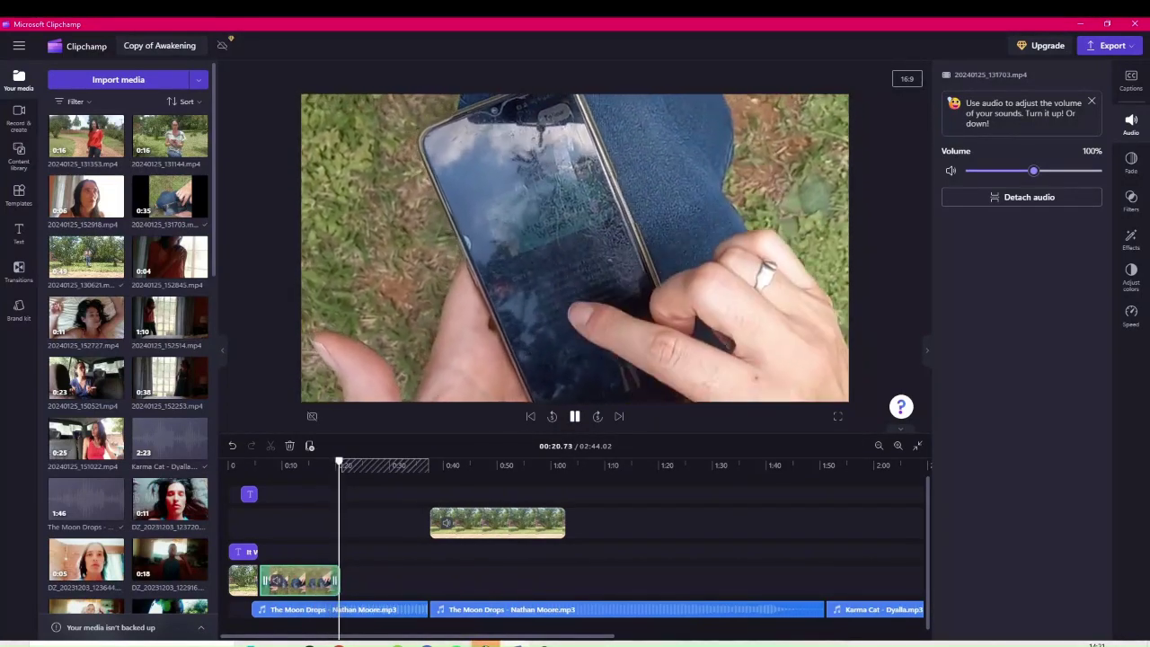
pyautogui.click(574, 416)
pyautogui.click(317, 524)
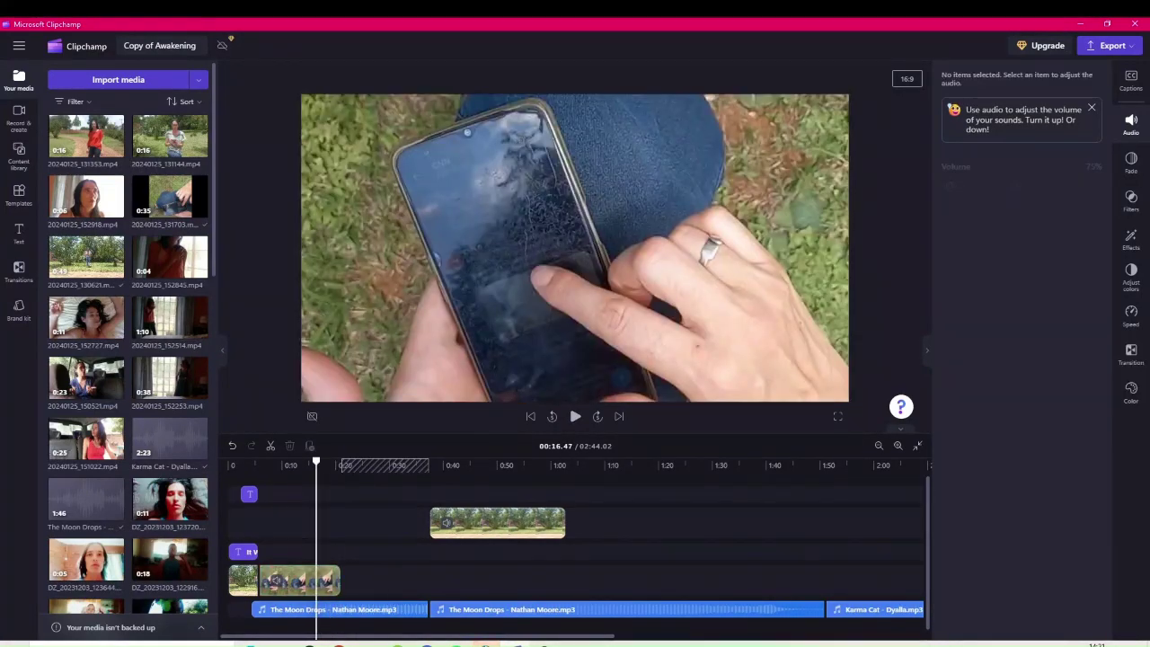
pyautogui.click(303, 524)
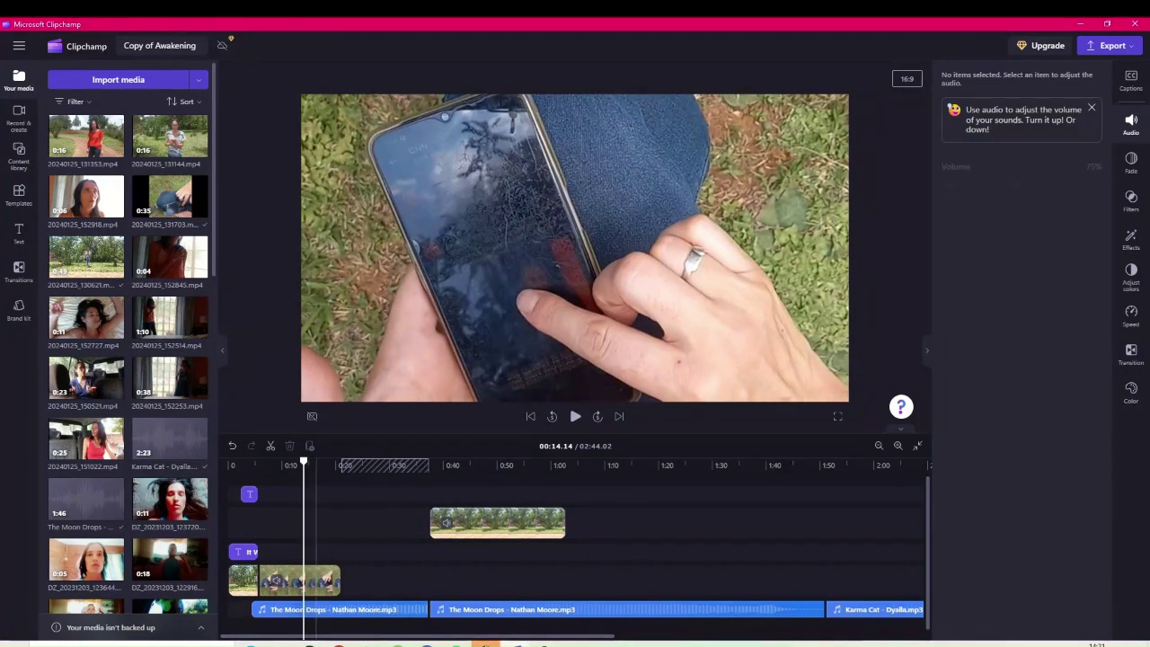
pyautogui.click(299, 580)
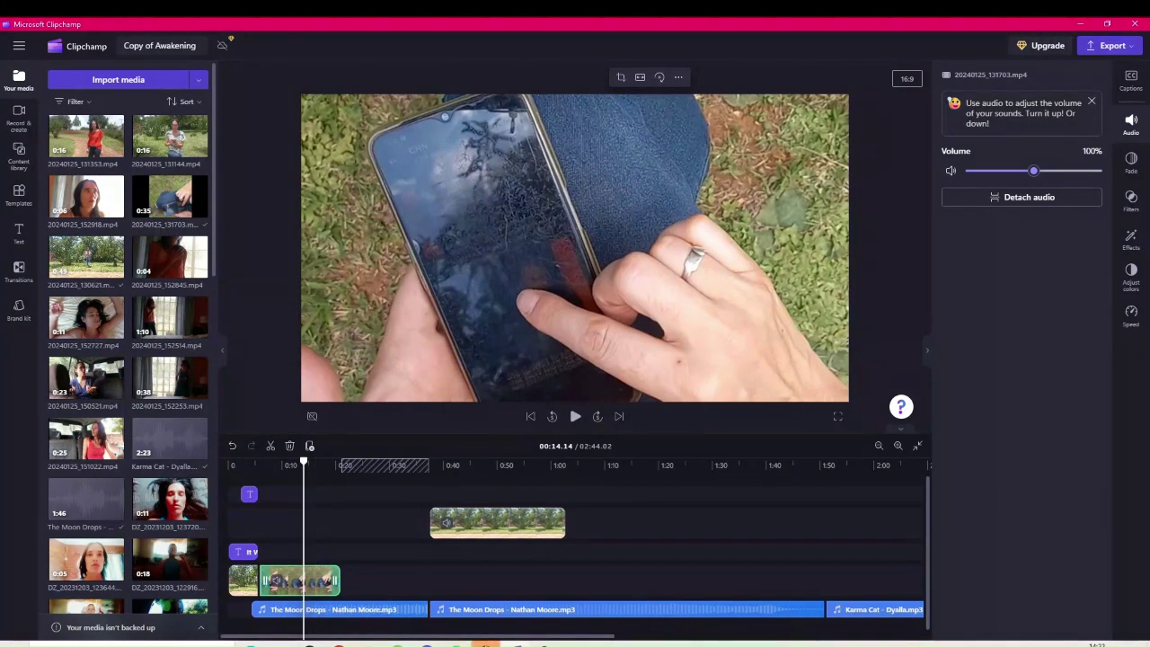
pyautogui.click(271, 446)
pyautogui.press('Delete')
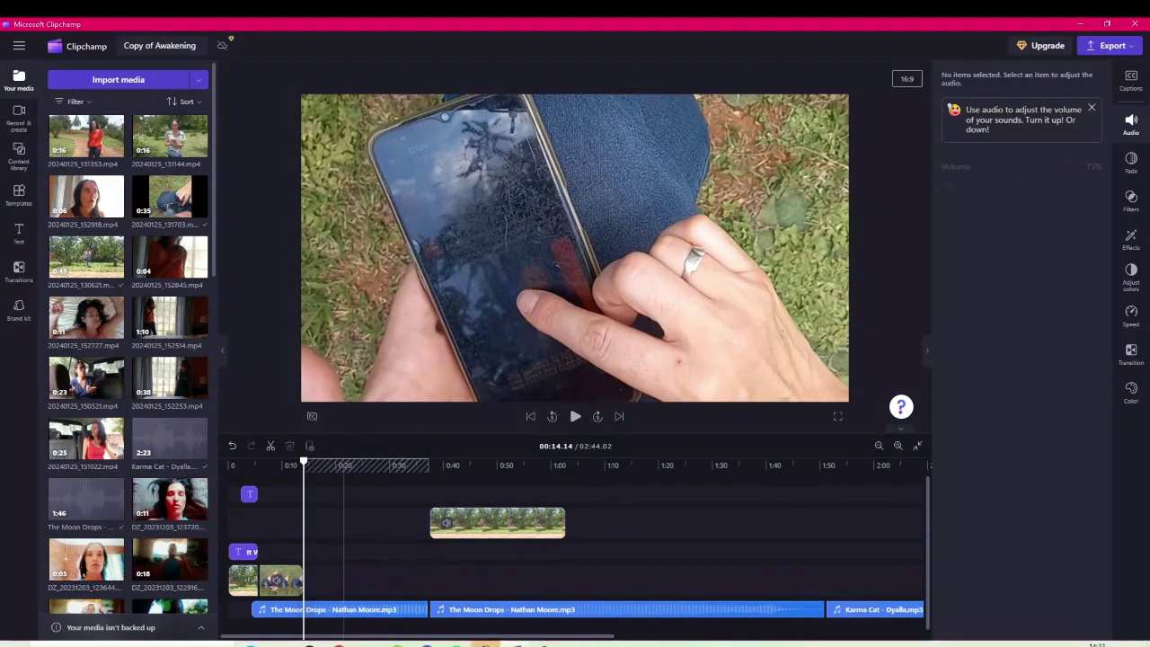
# Step: Move the first The Moon Drops audio piece to the timeline start and trim it to end with the opening garden piece
pyautogui.click(331, 609)
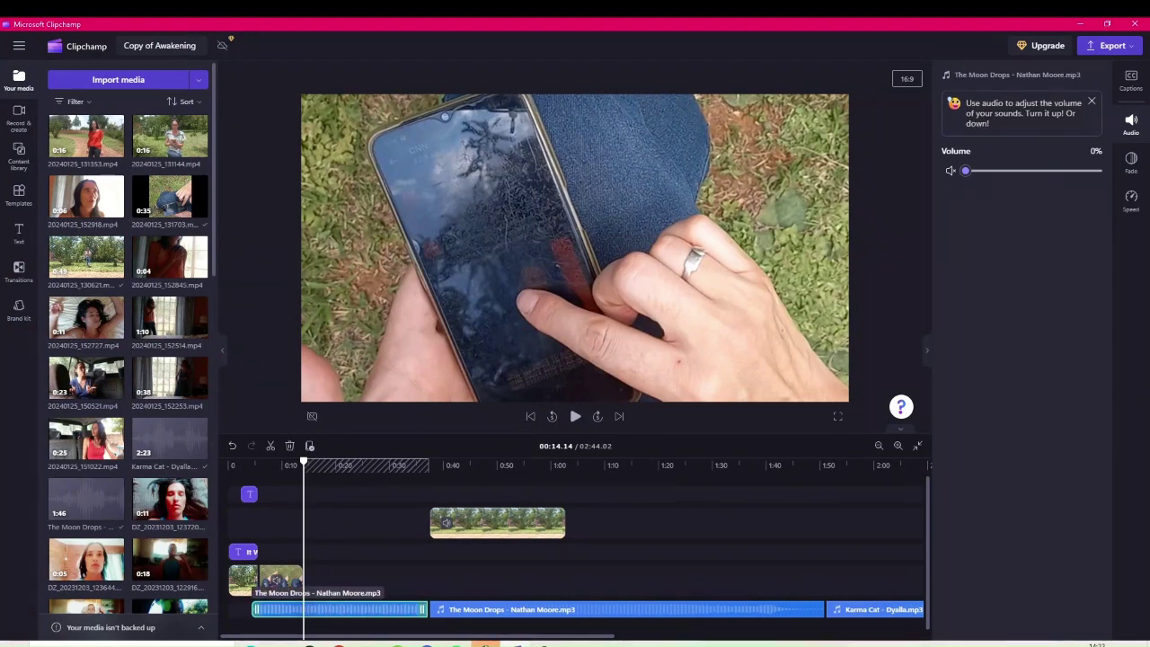
pyautogui.moveTo(318, 609); pyautogui.dragTo(296, 609)
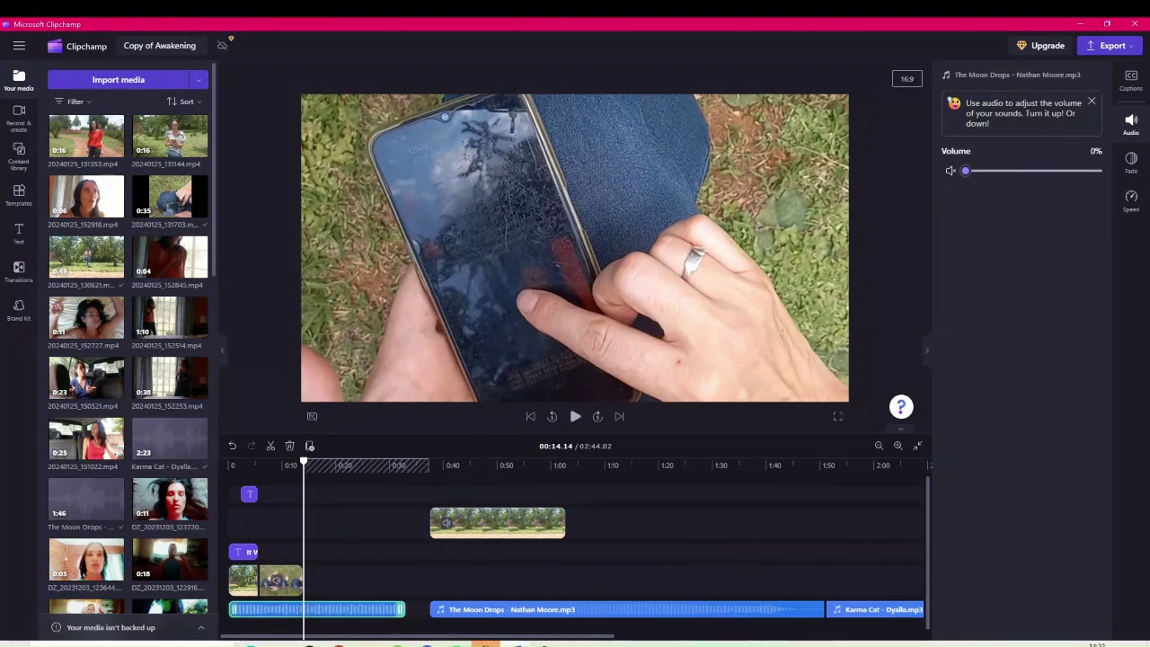
pyautogui.moveTo(401, 609); pyautogui.dragTo(257, 609)
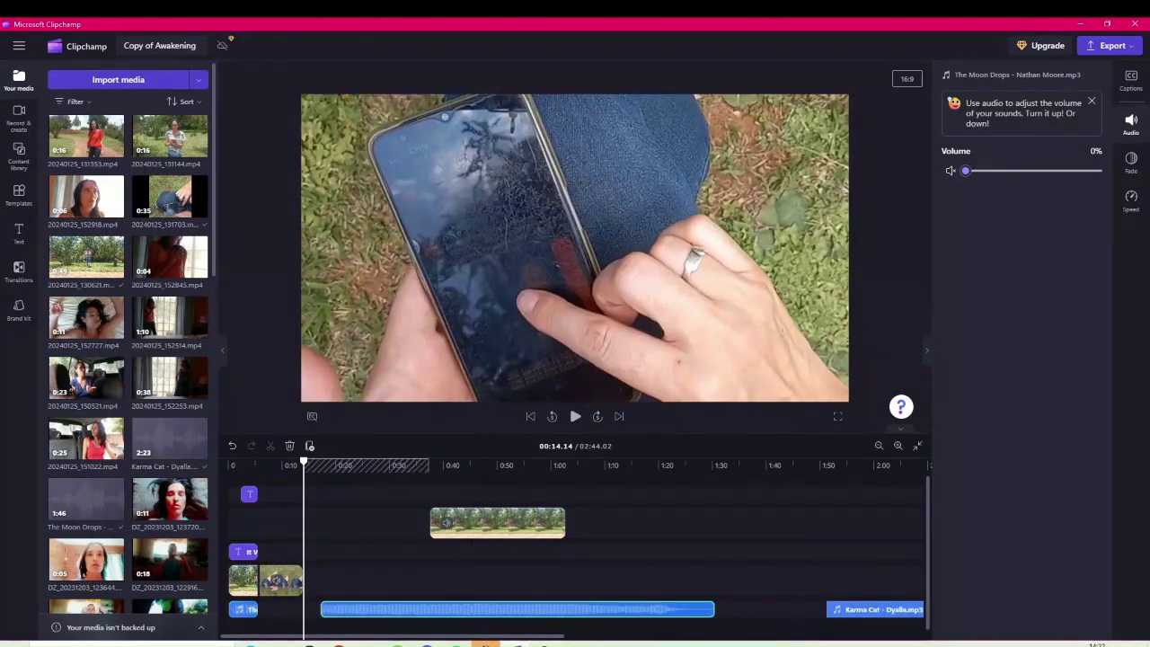
# Step: Close up the remaining music pieces behind the first one and move the upper track's garden clip to about 1:35
pyautogui.moveTo(517, 609); pyautogui.dragTo(456, 609)
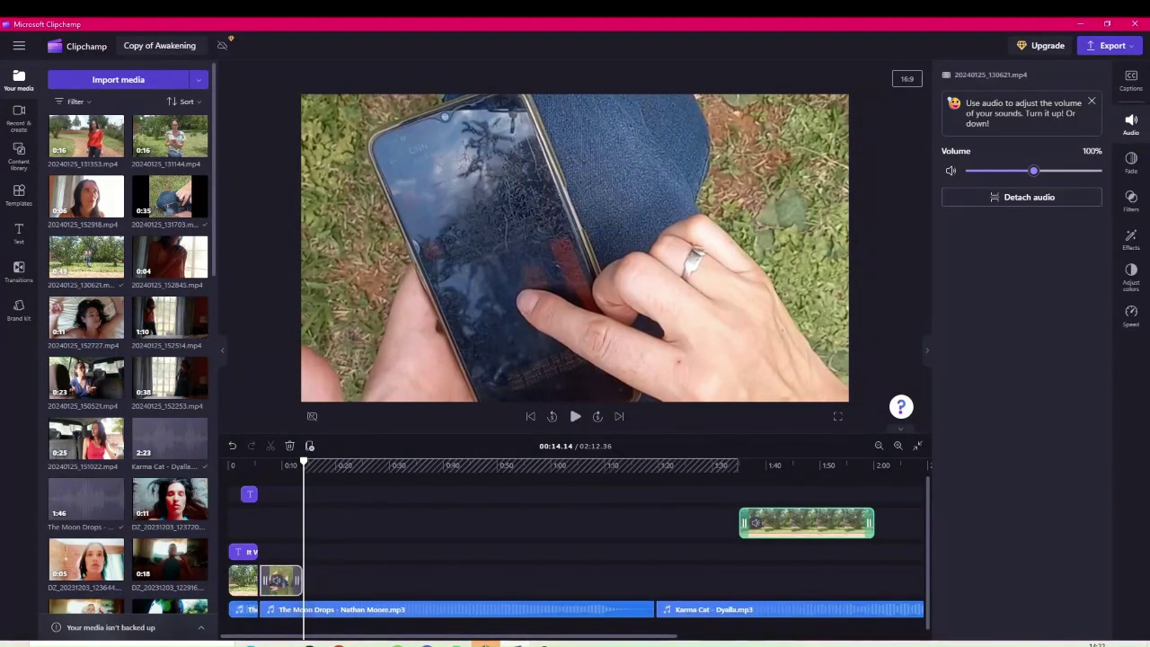
pyautogui.click(281, 581)
pyautogui.click(322, 581)
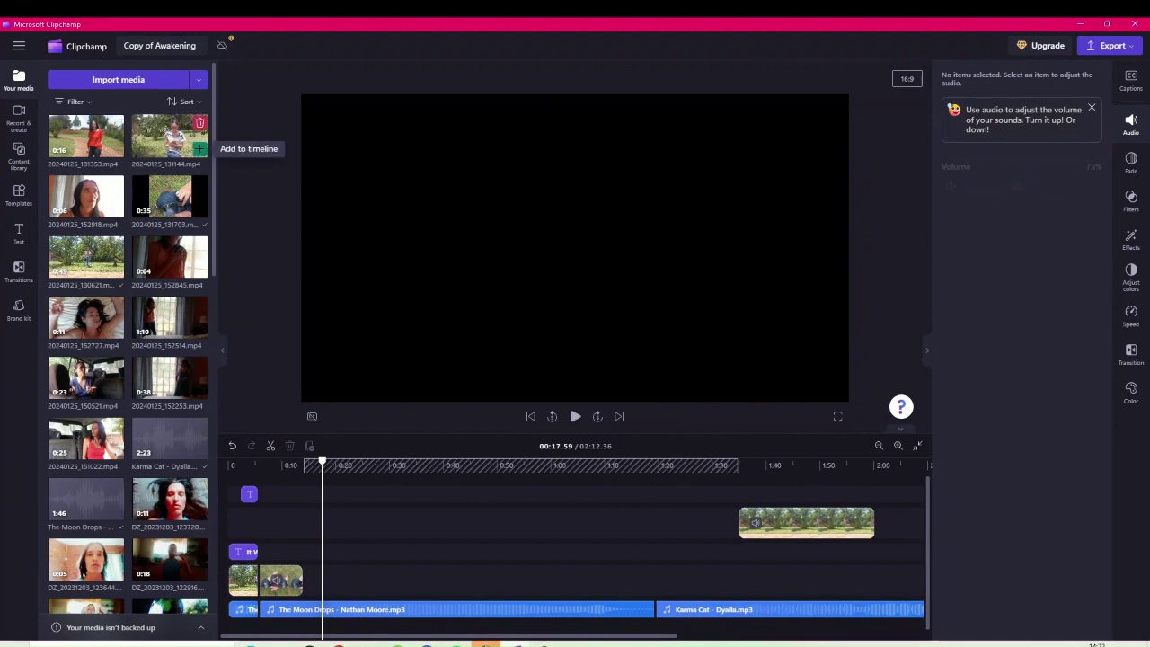
# Step: Add 20240125_131144.mp4 to the main track directly after the phone close-up, and return to its start
pyautogui.click(200, 149)
pyautogui.moveTo(366, 580); pyautogui.dragTo(347, 580)
pyautogui.click(304, 522)
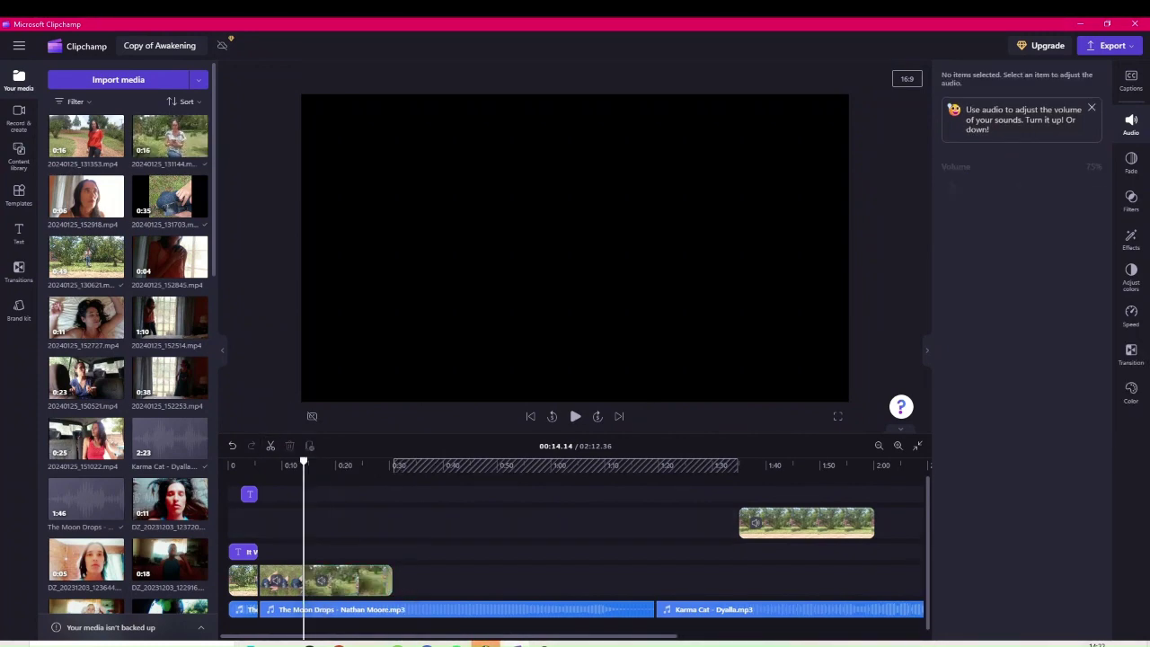
# Step: Play and replay the opening of 20240125_131144.mp4 on the main track to look for a suitable cut point
pyautogui.click(575, 416)
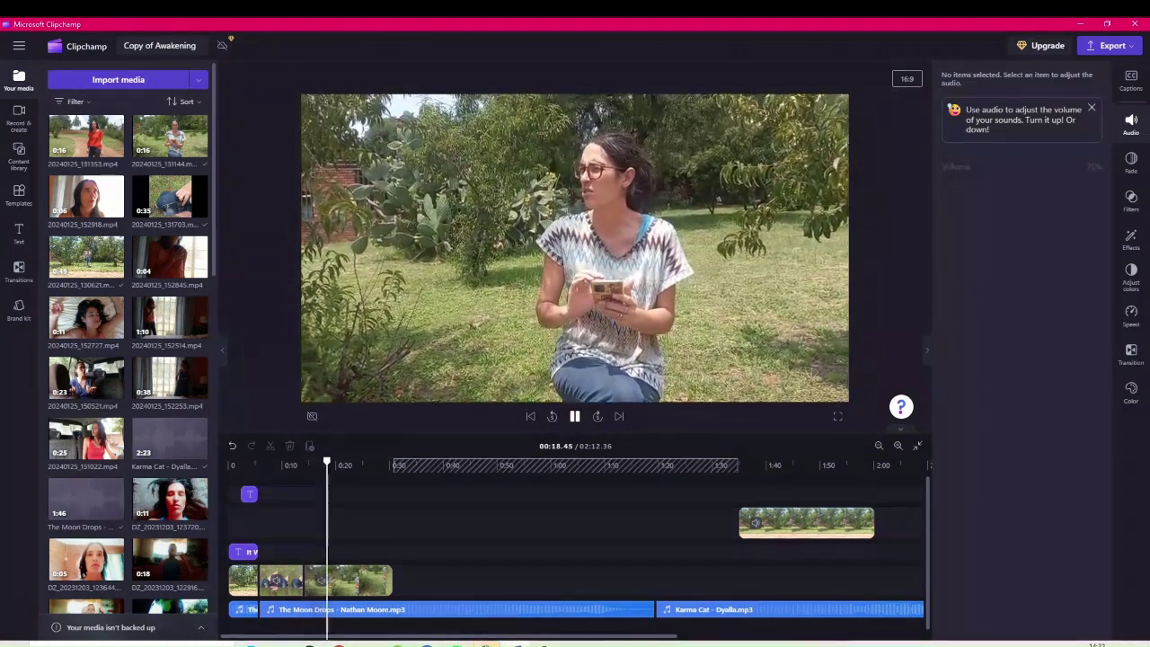
pyautogui.press('space')
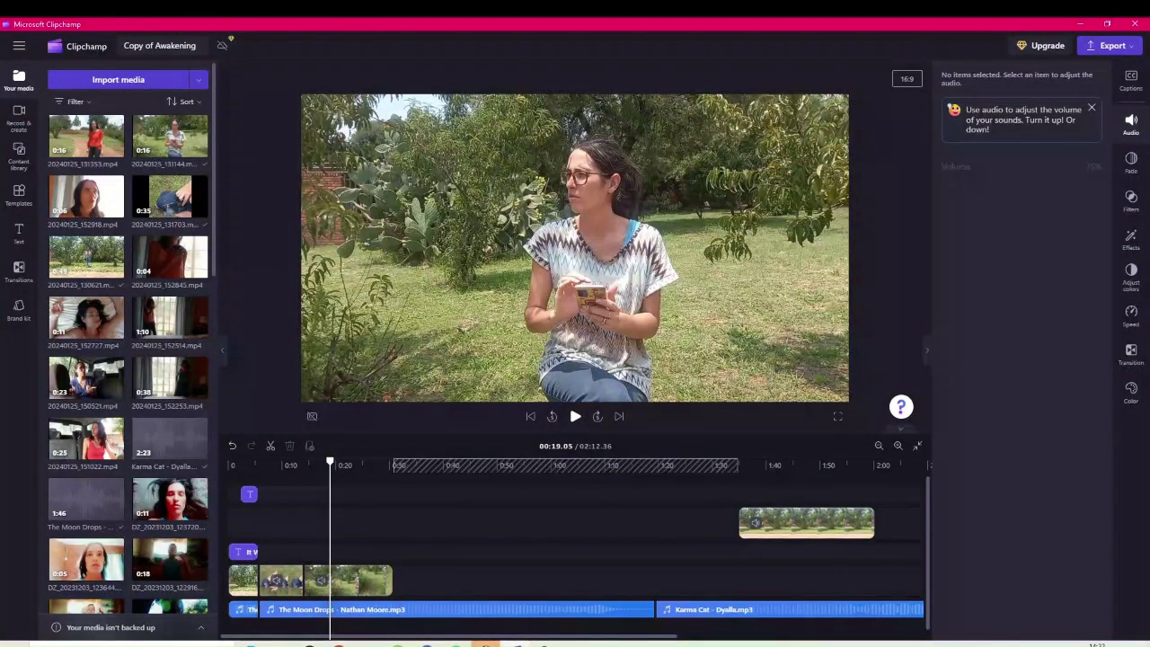
pyautogui.press('space')
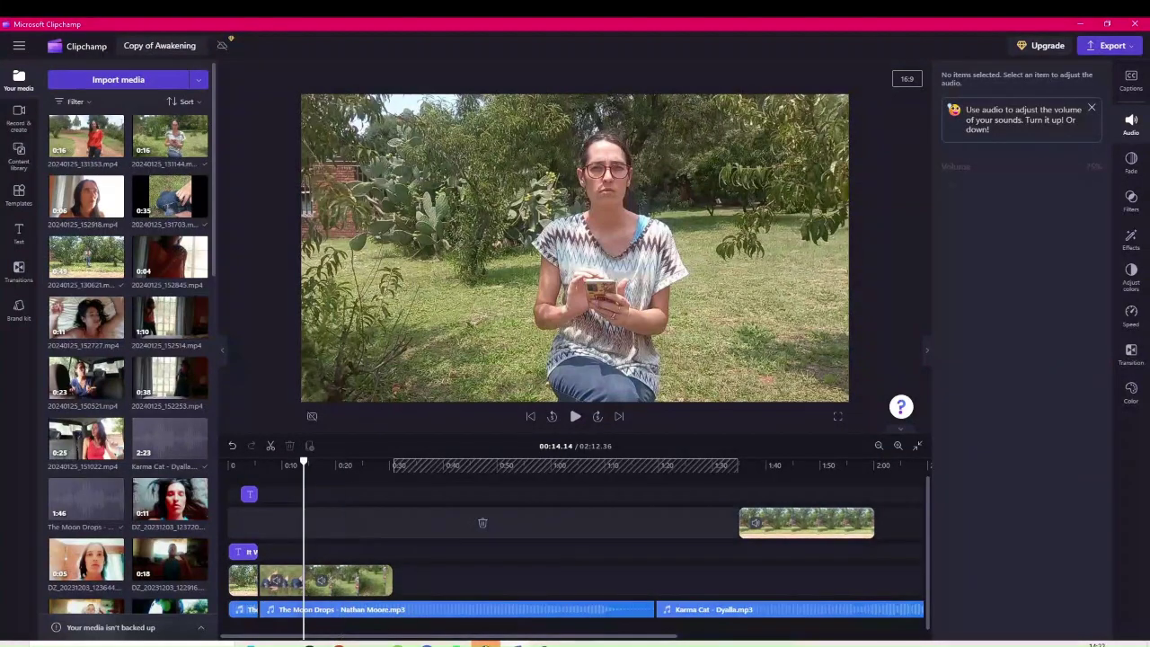
pyautogui.press('space')
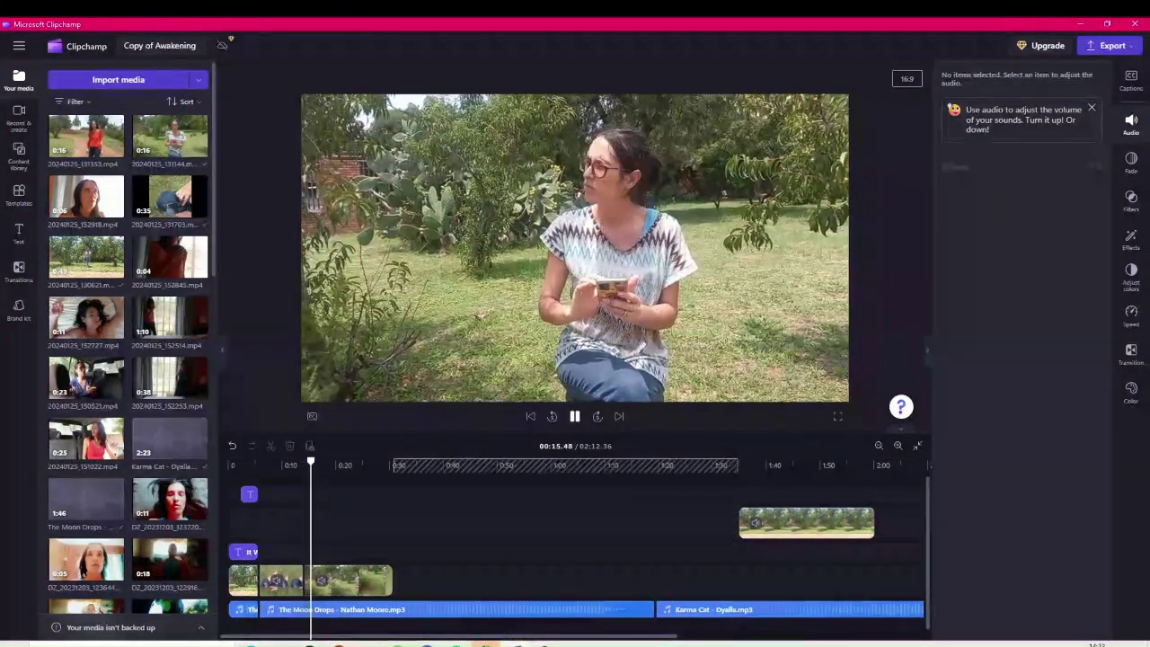
pyautogui.press('space')
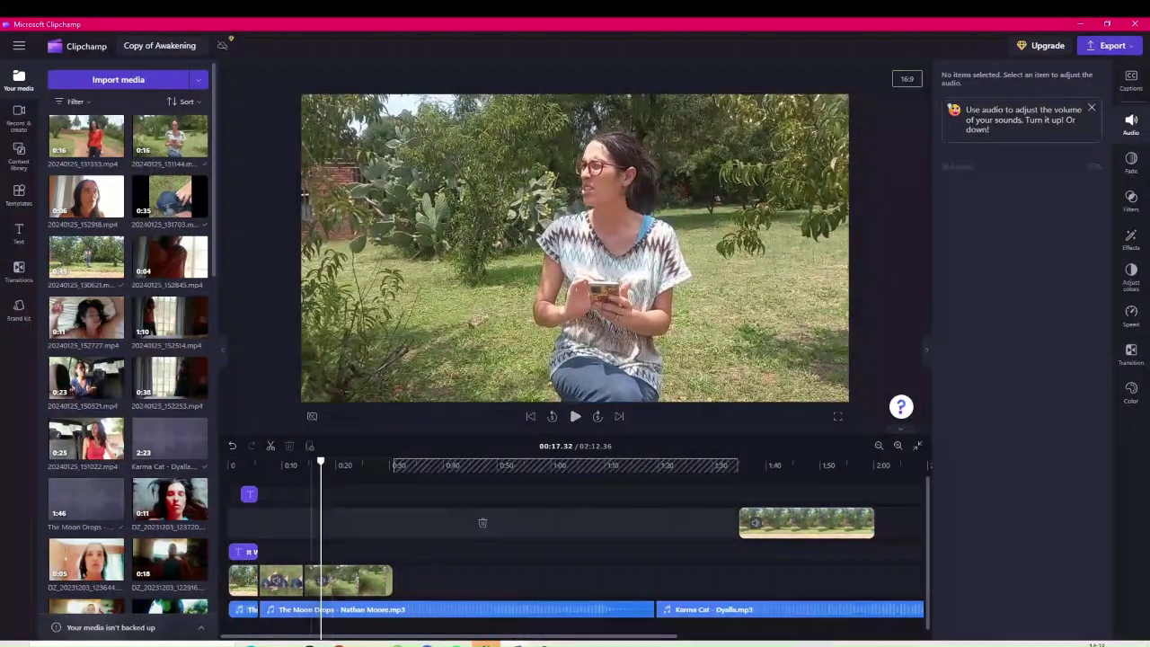
pyautogui.click(310, 524)
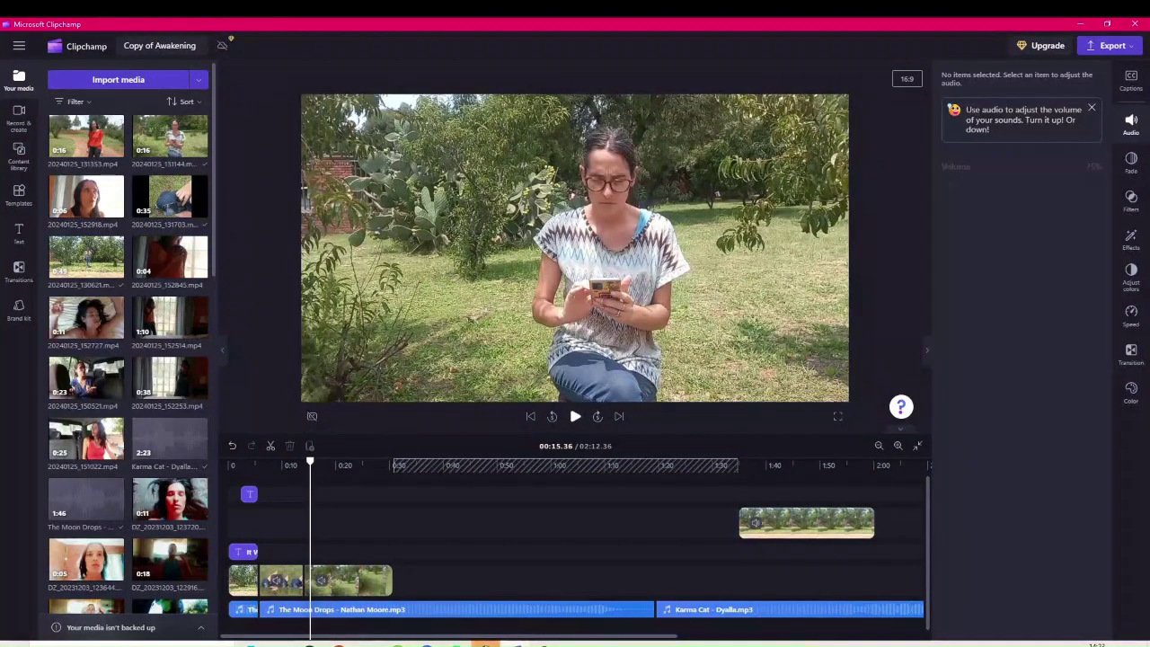
pyautogui.press('space')
pyautogui.press('space')
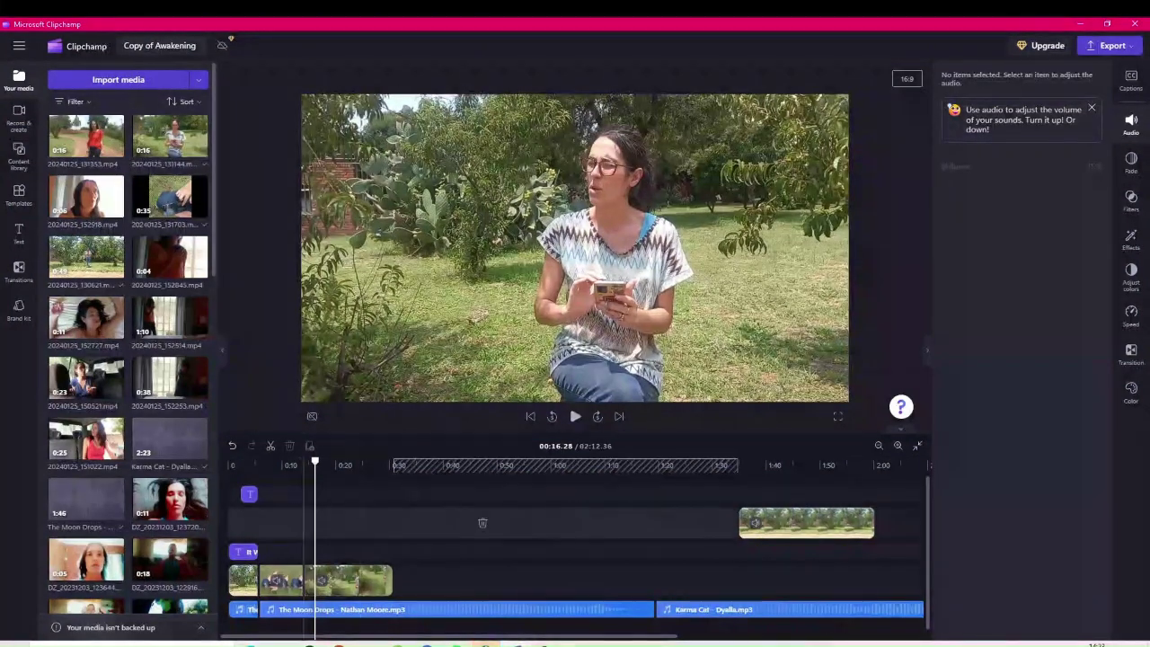
# Step: Replay 20240125_131144.mp4 from its start and split it at about 19.5 seconds on the timeline
pyautogui.click(303, 523)
pyautogui.press('space')
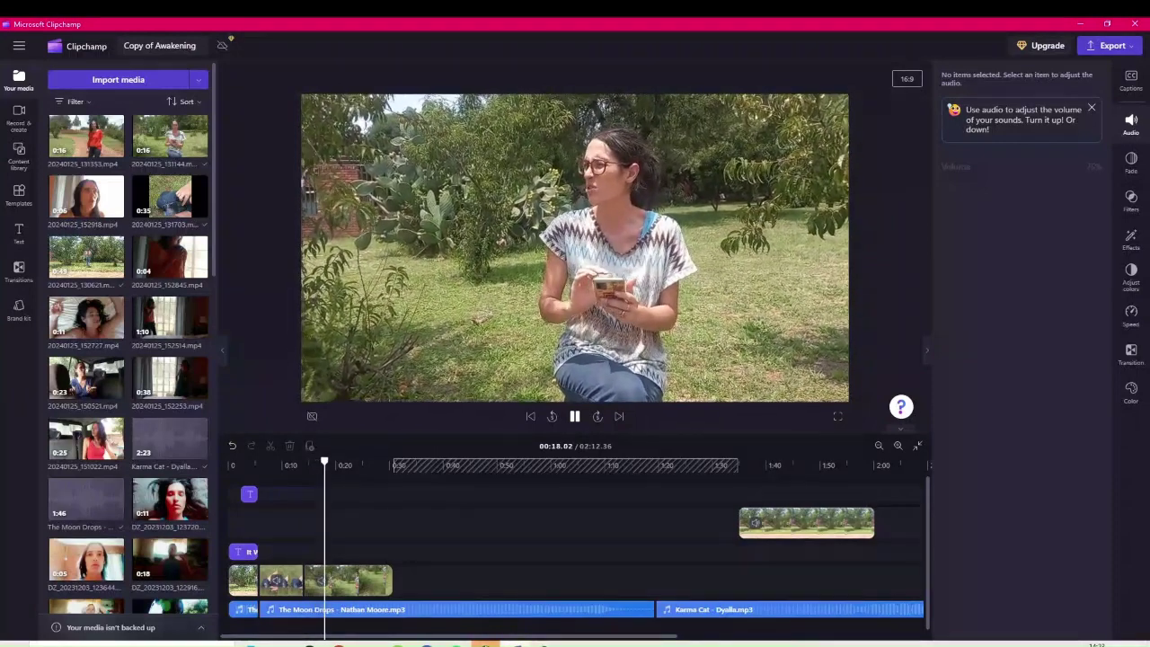
pyautogui.press('space')
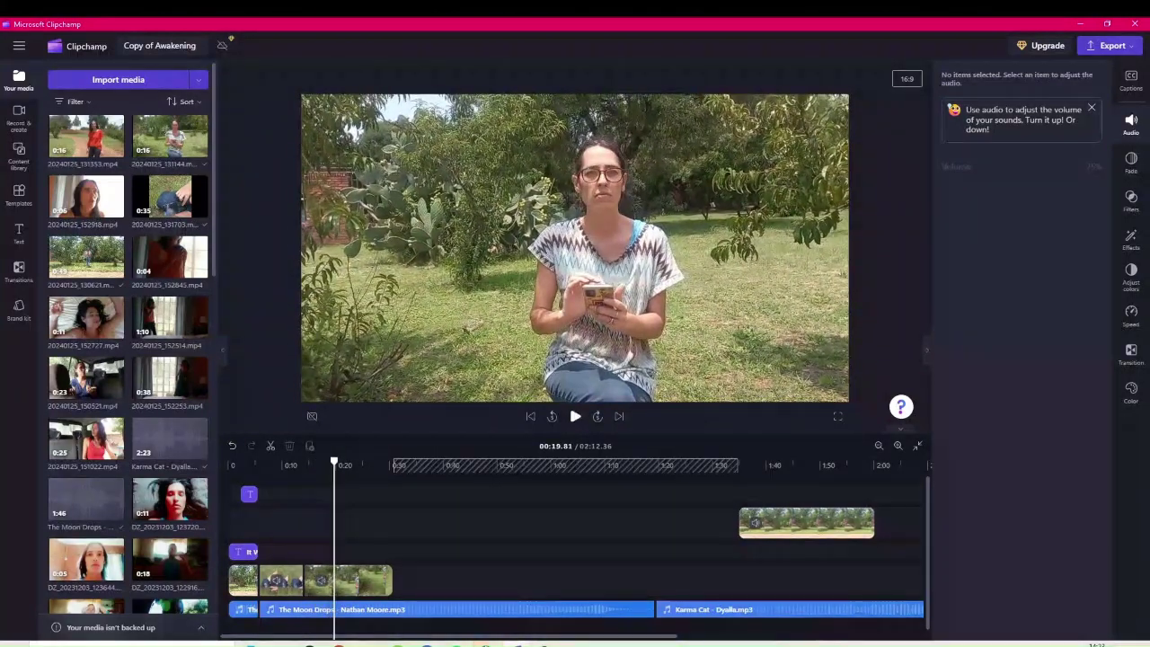
pyautogui.click(326, 522)
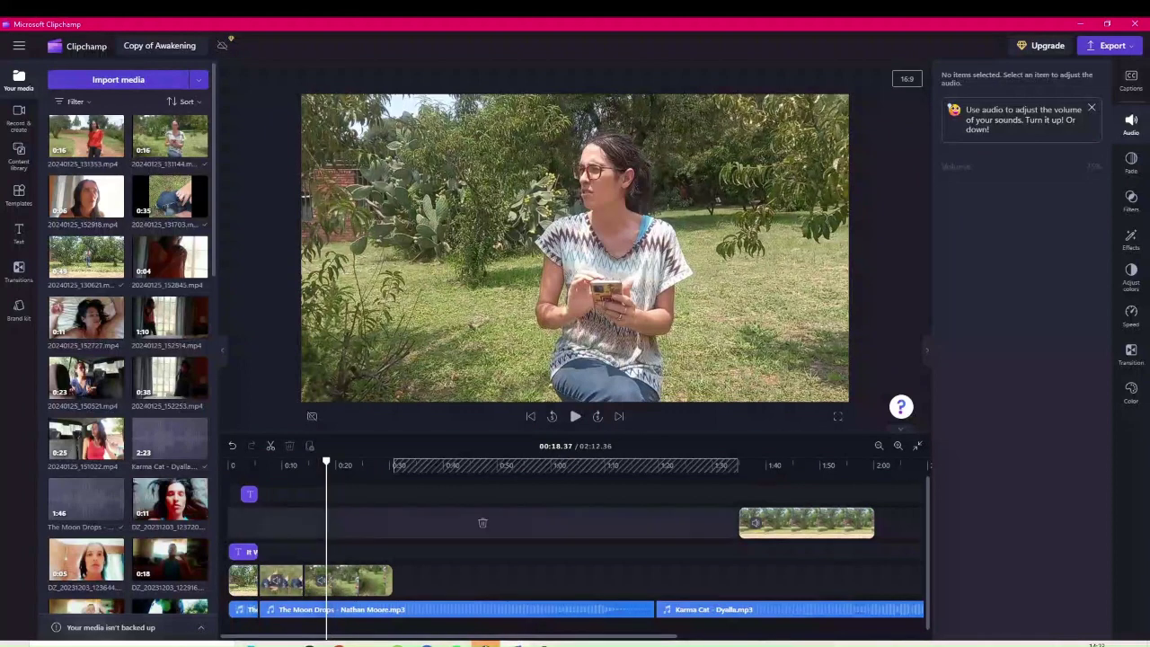
pyautogui.press('space')
pyautogui.press('space')
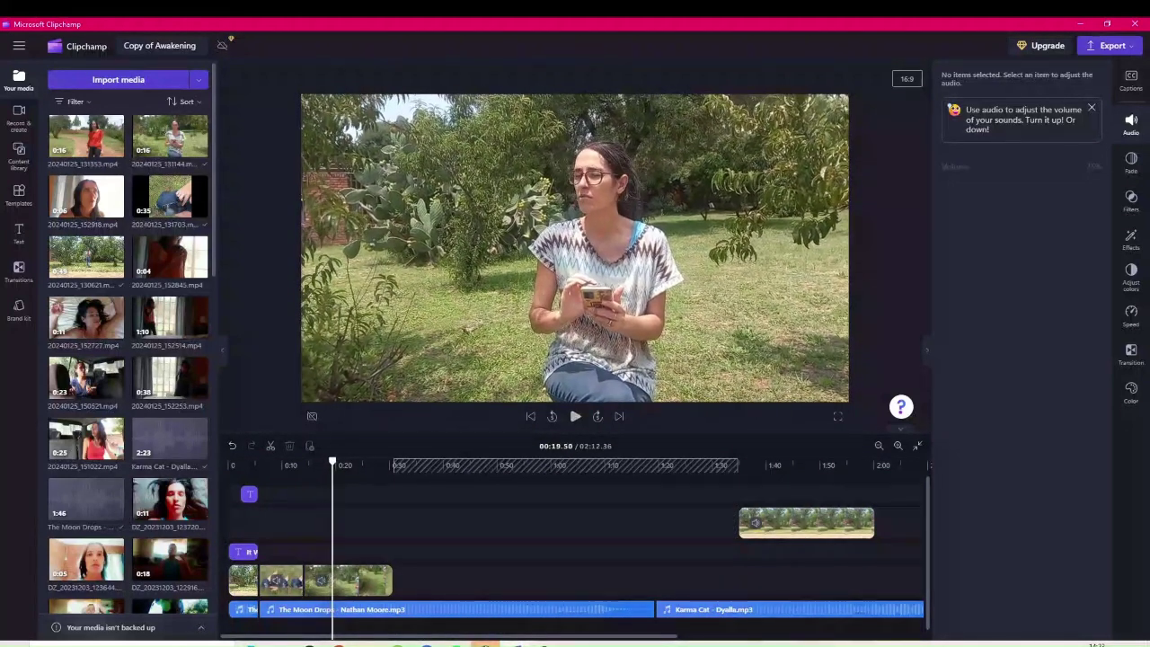
pyautogui.click(352, 581)
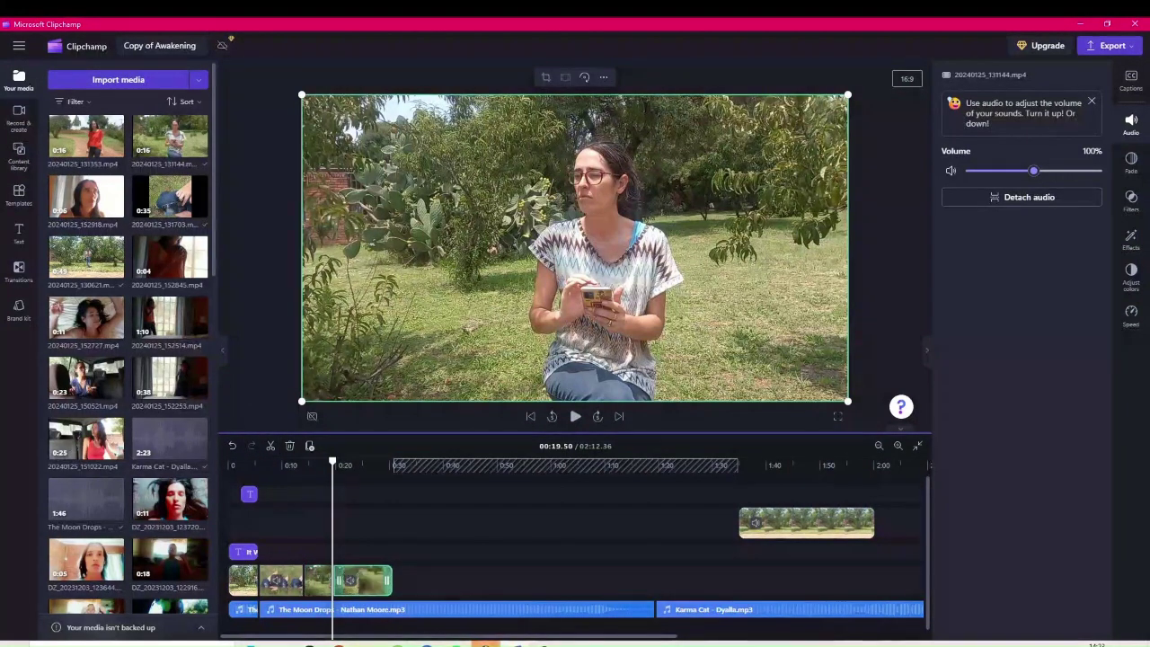
# Step: Play on, split the second garden piece at about 21.2 seconds and delete the short section between the two cuts
pyautogui.click(575, 416)
pyautogui.press('space')
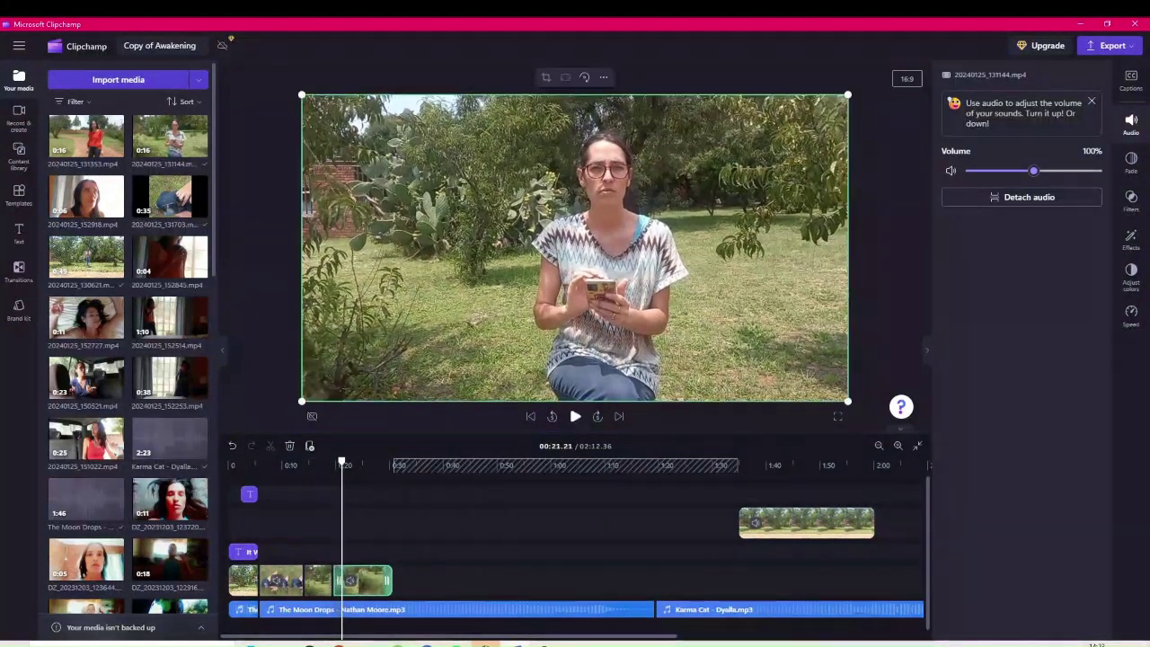
pyautogui.scroll(5, 372, 523)
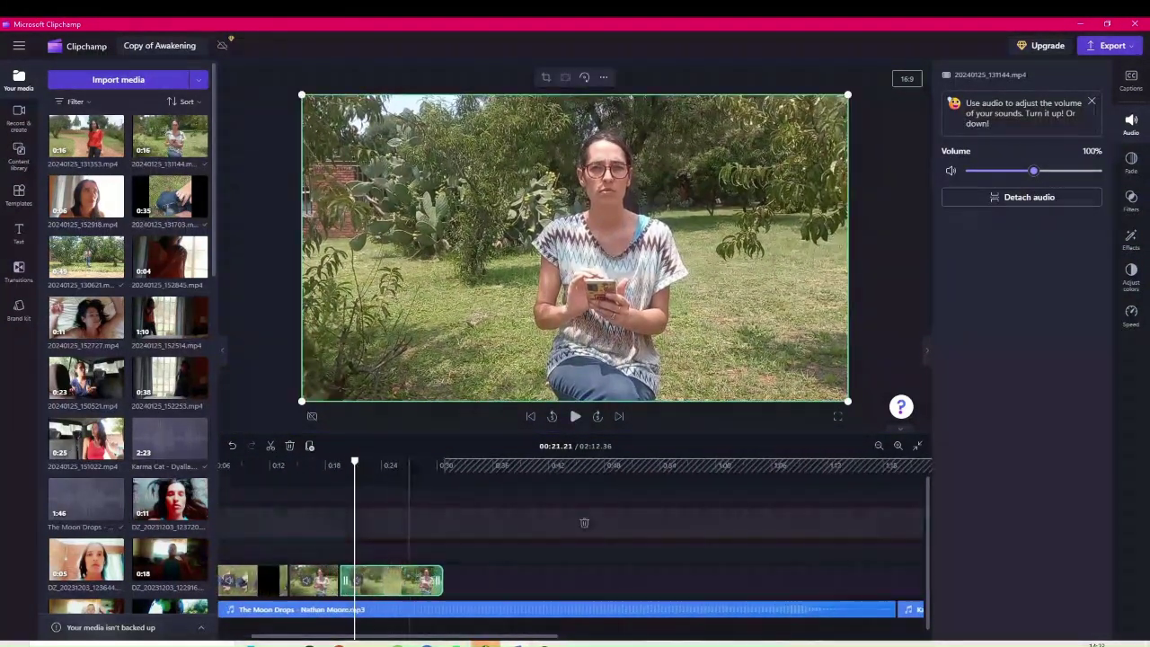
pyautogui.scroll(2, 583, 522)
pyautogui.scroll(1, 584, 522)
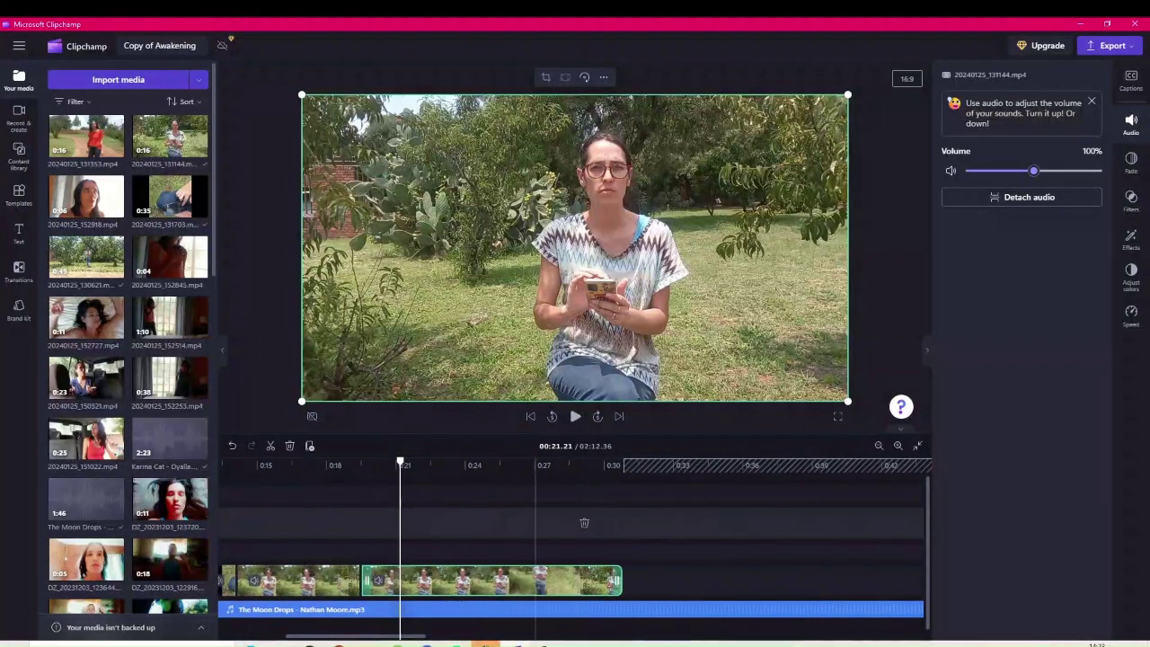
pyautogui.click(270, 445)
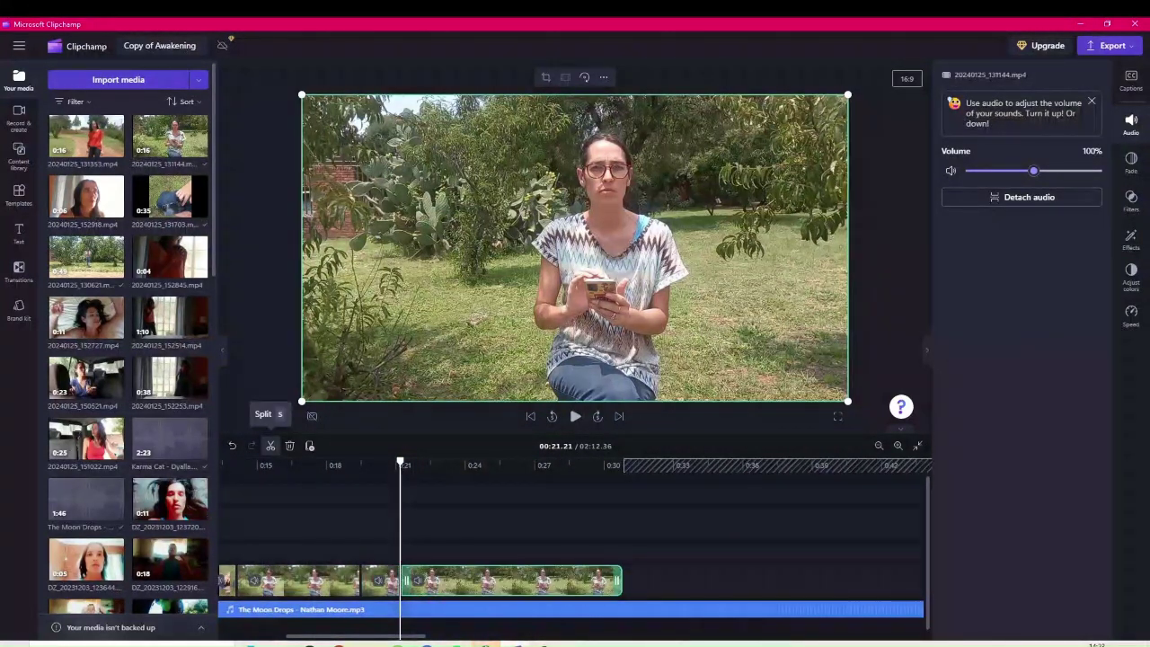
pyautogui.press('Delete')
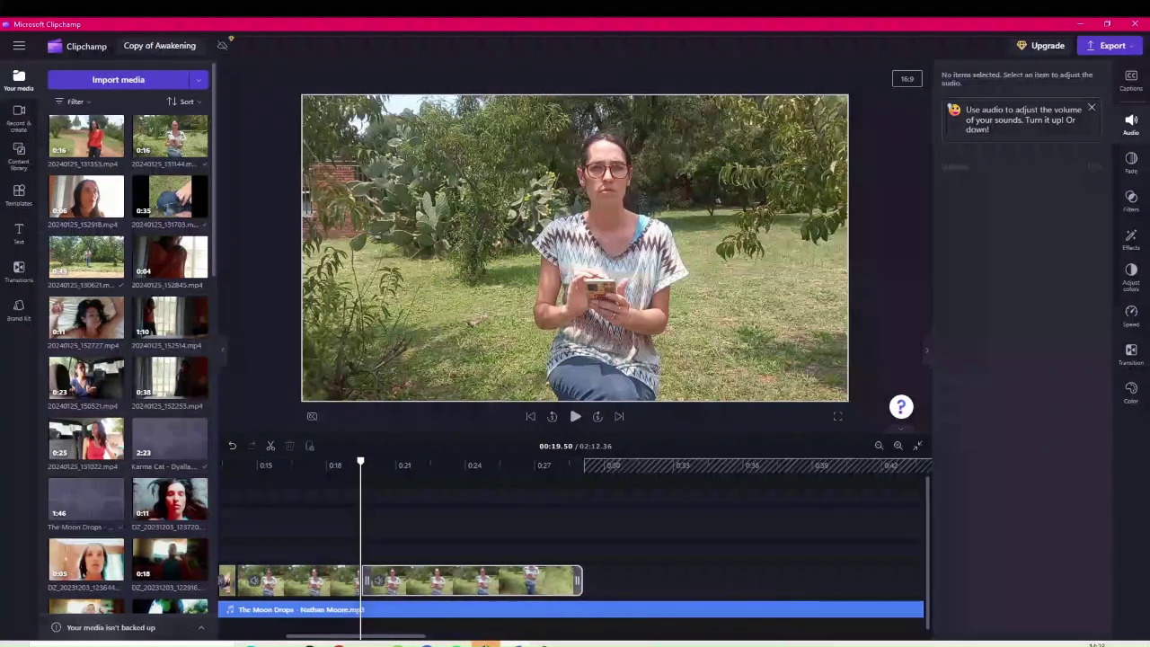
# Step: Move the remaining garden piece to about 0:24 and insert 20240125_131353.mp4 directly after the first garden piece
pyautogui.moveTo(472, 580); pyautogui.dragTo(588, 579)
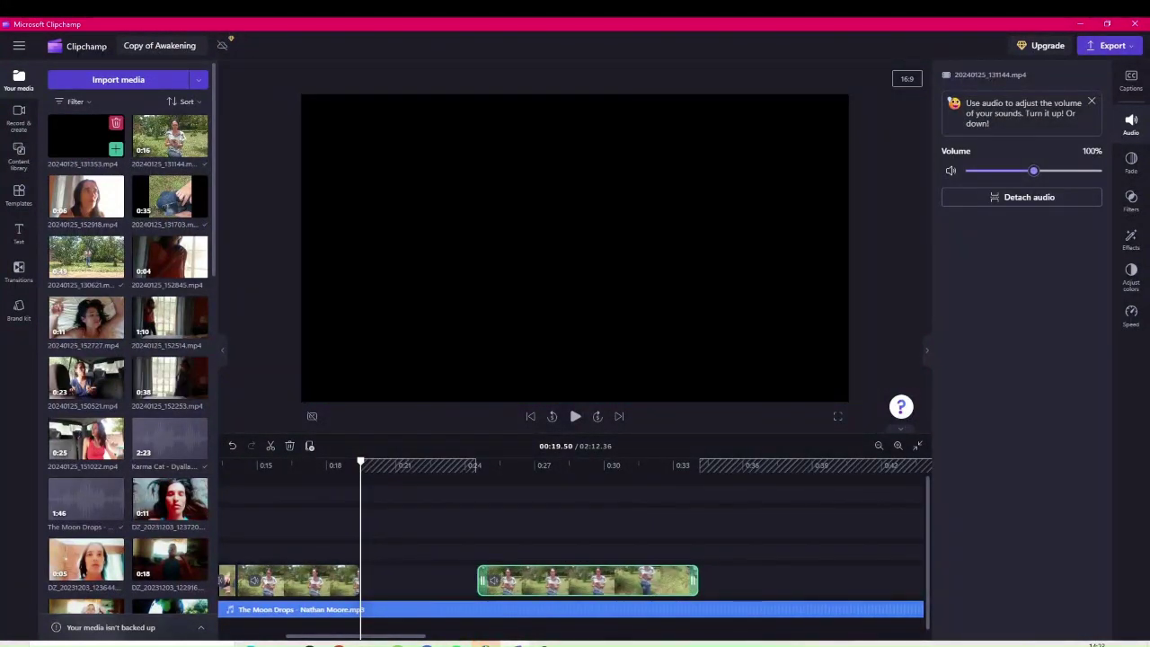
pyautogui.moveTo(85, 135); pyautogui.dragTo(395, 579)
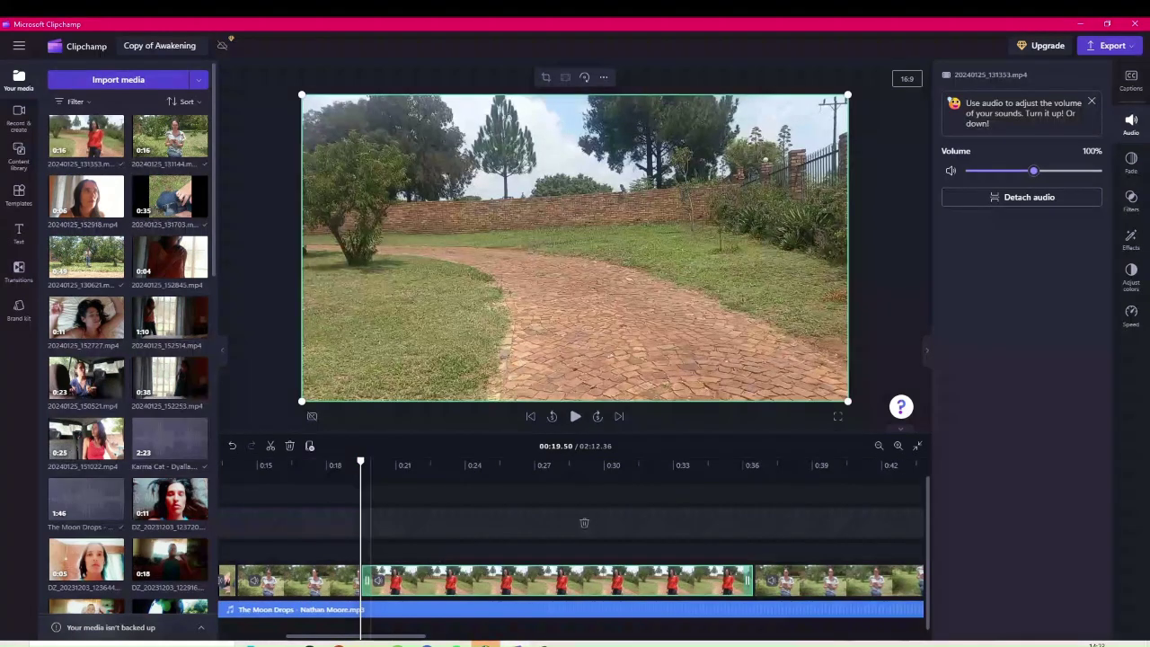
# Step: Play the start of 20240125_131353.mp4, split it at about 20.7 seconds and delete the part before the cut
pyautogui.press('space')
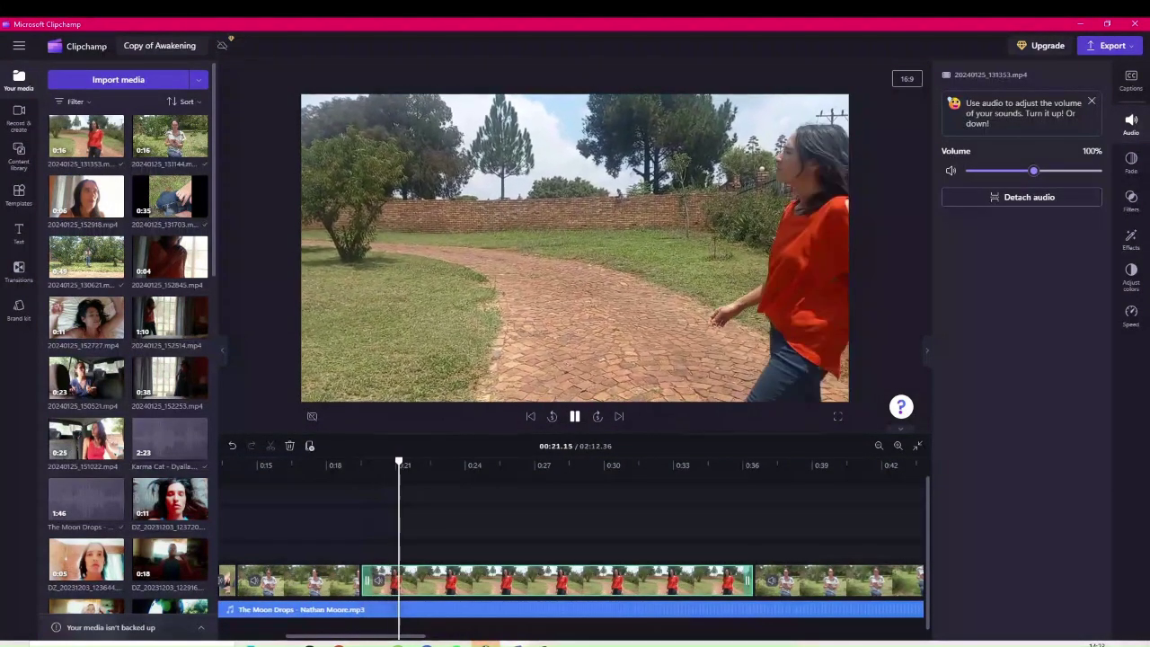
pyautogui.press('space')
pyautogui.click(395, 524)
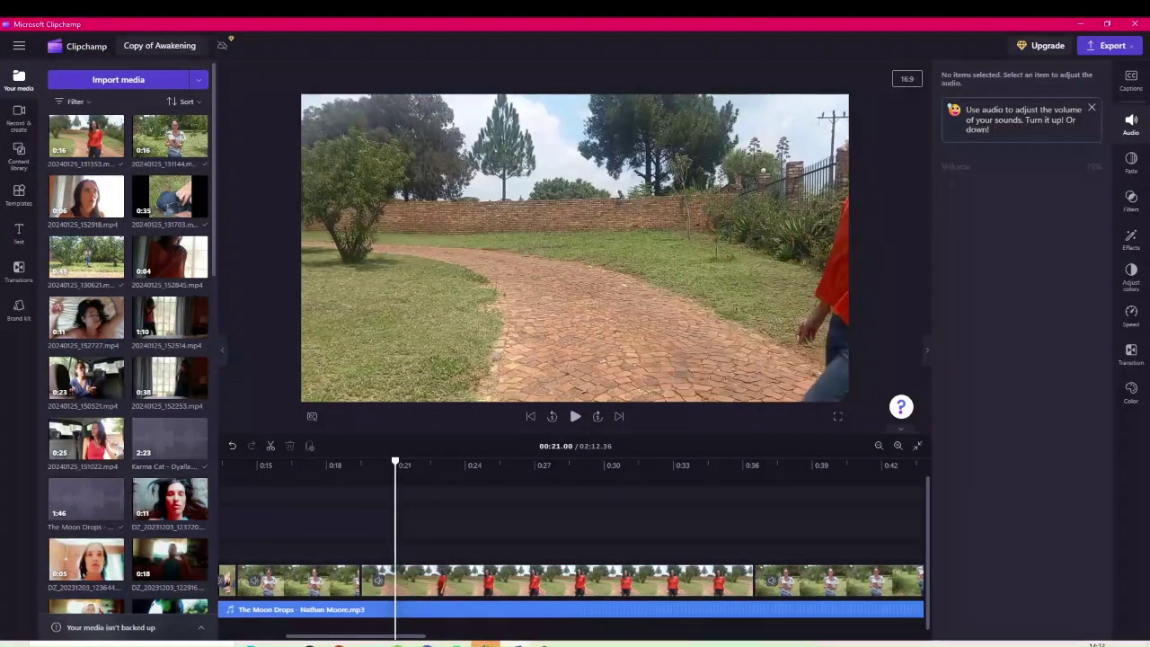
pyautogui.moveTo(395, 523); pyautogui.dragTo(389, 523)
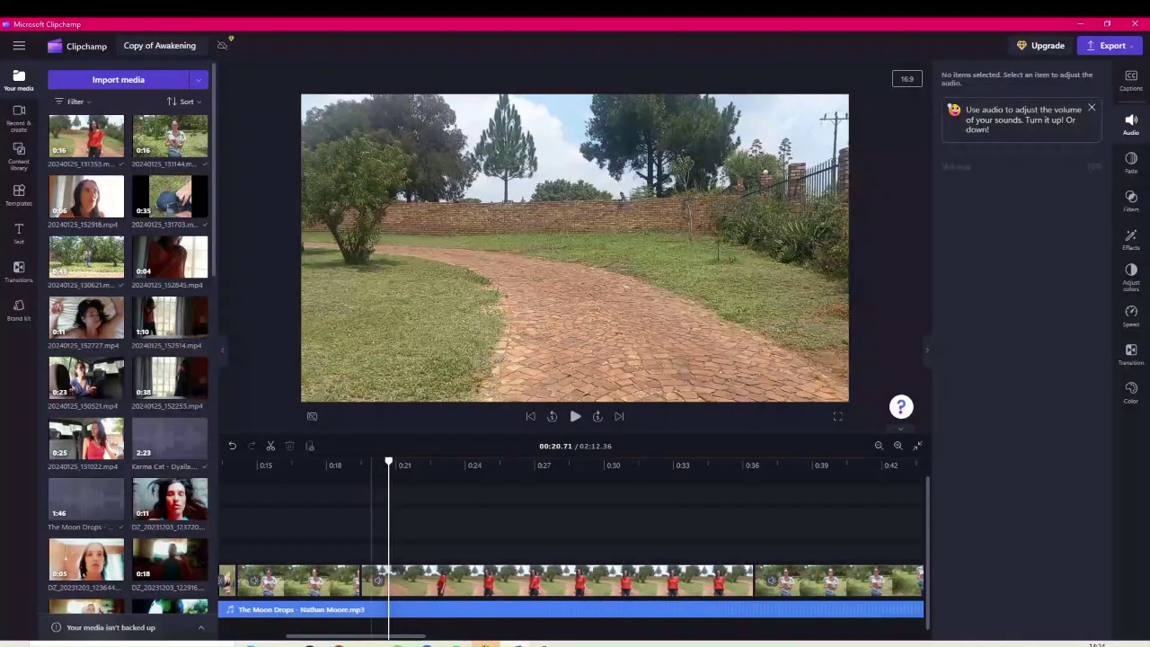
pyautogui.click(368, 580)
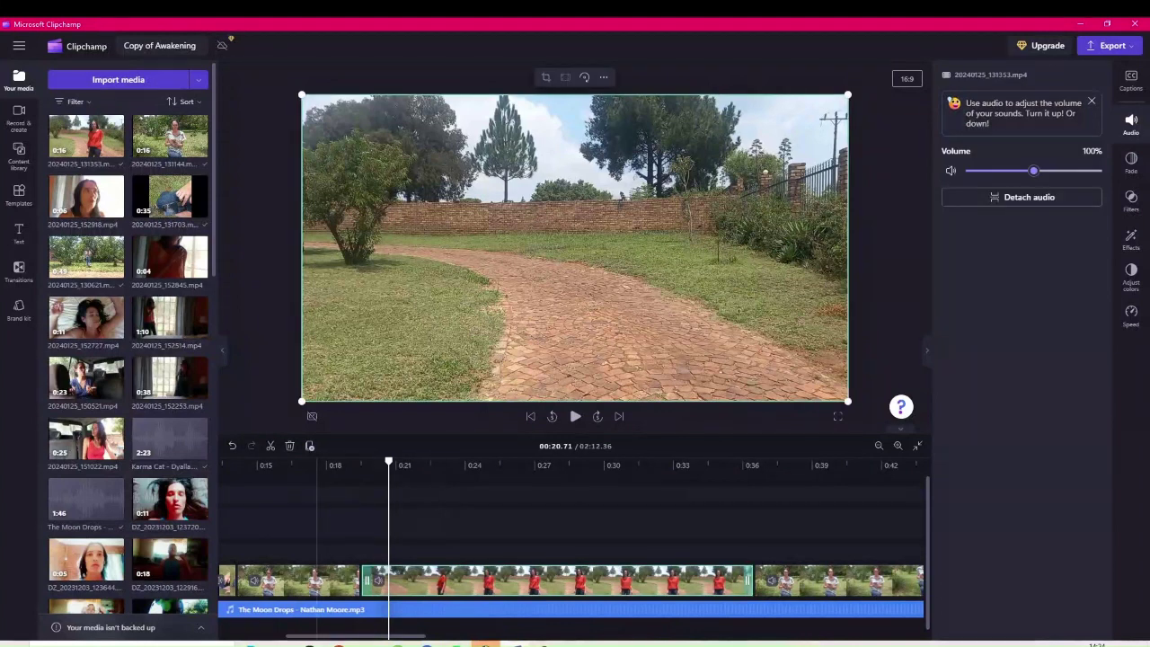
pyautogui.click(269, 445)
pyautogui.press('Delete')
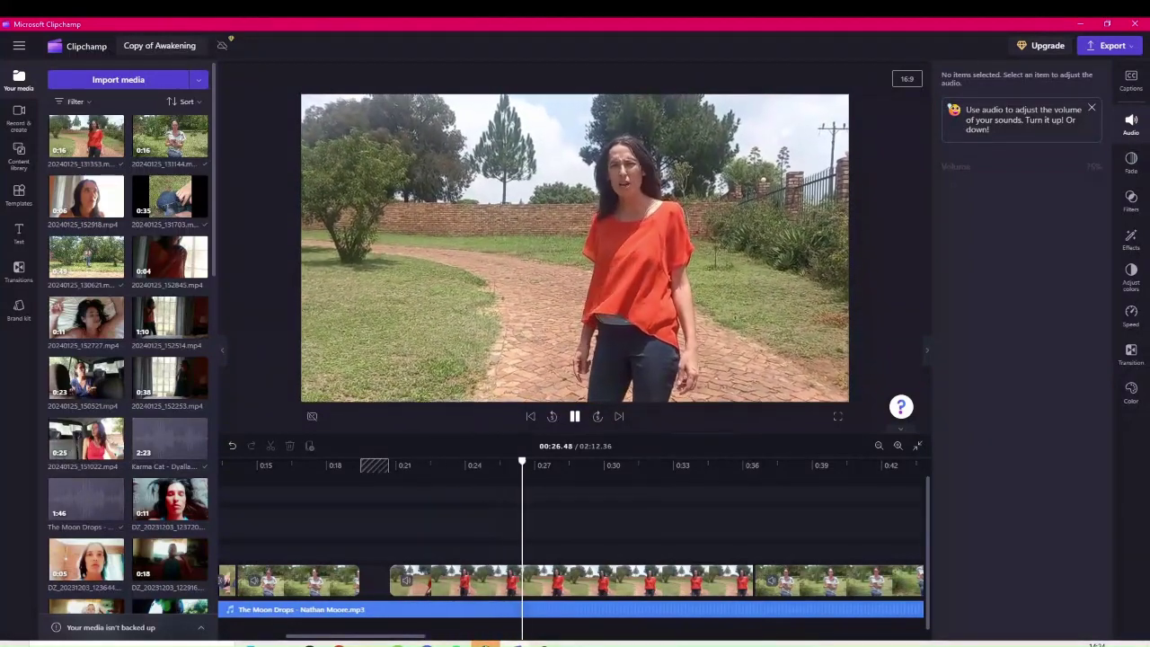
# Step: Split 20240125_131353.mp4 at about 27.6 seconds and move its front part between the phone close-up and the first garden piece
pyautogui.press('space')
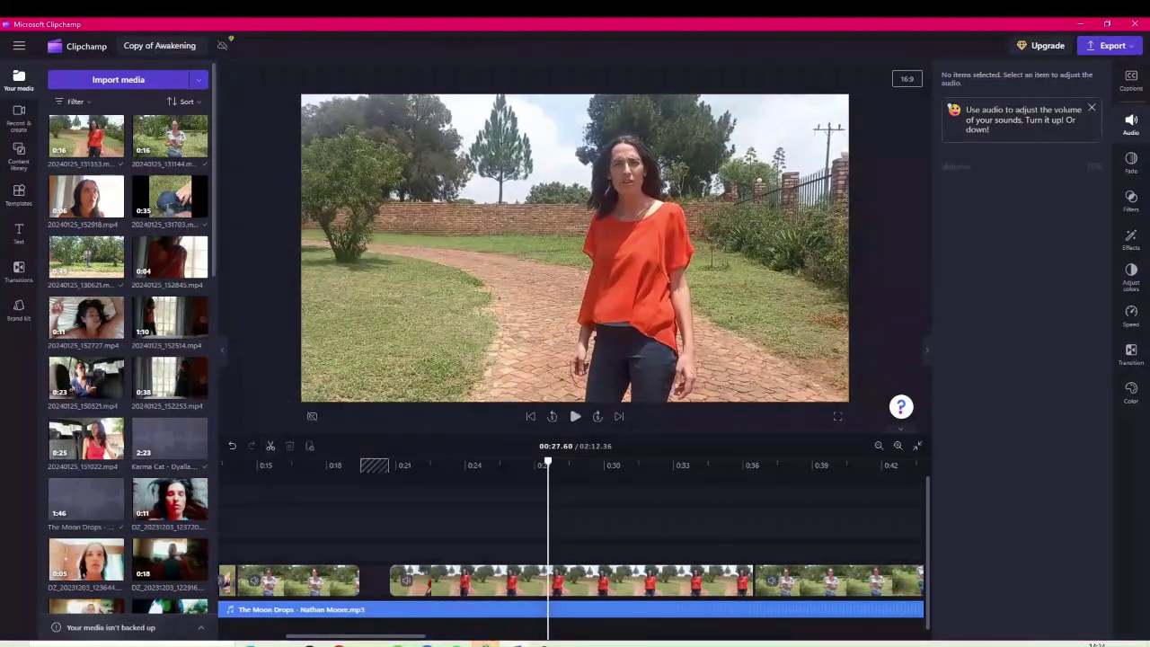
pyautogui.click(503, 580)
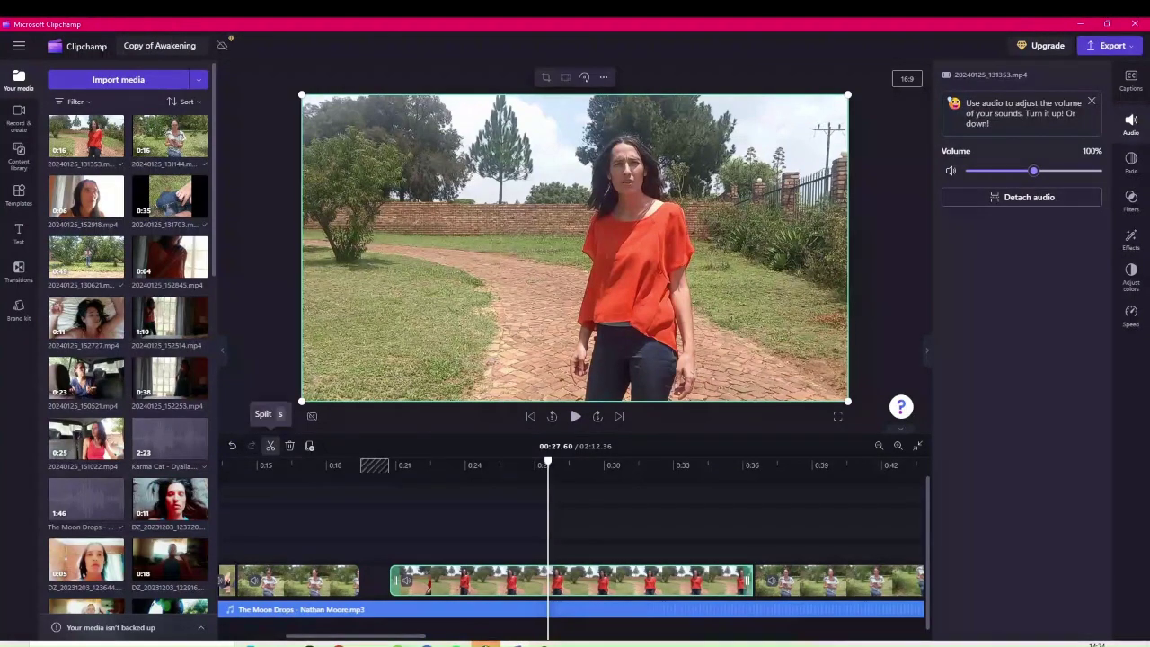
pyautogui.click(270, 445)
pyautogui.moveTo(467, 580); pyautogui.dragTo(333, 522)
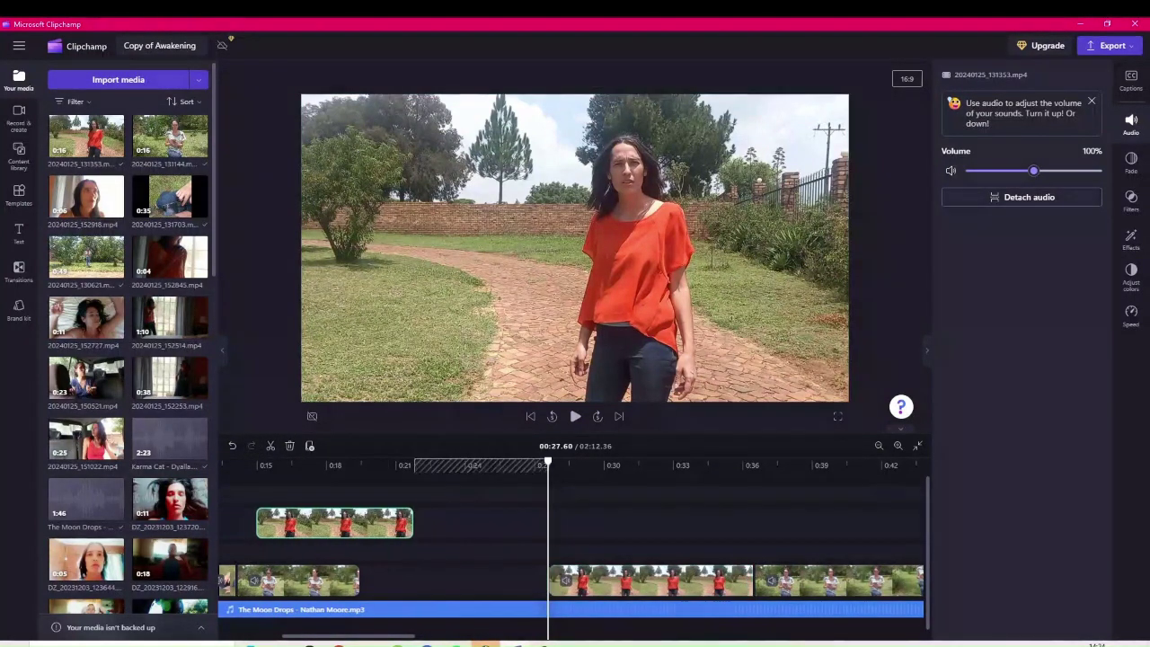
pyautogui.scroll(-3, 411, 523)
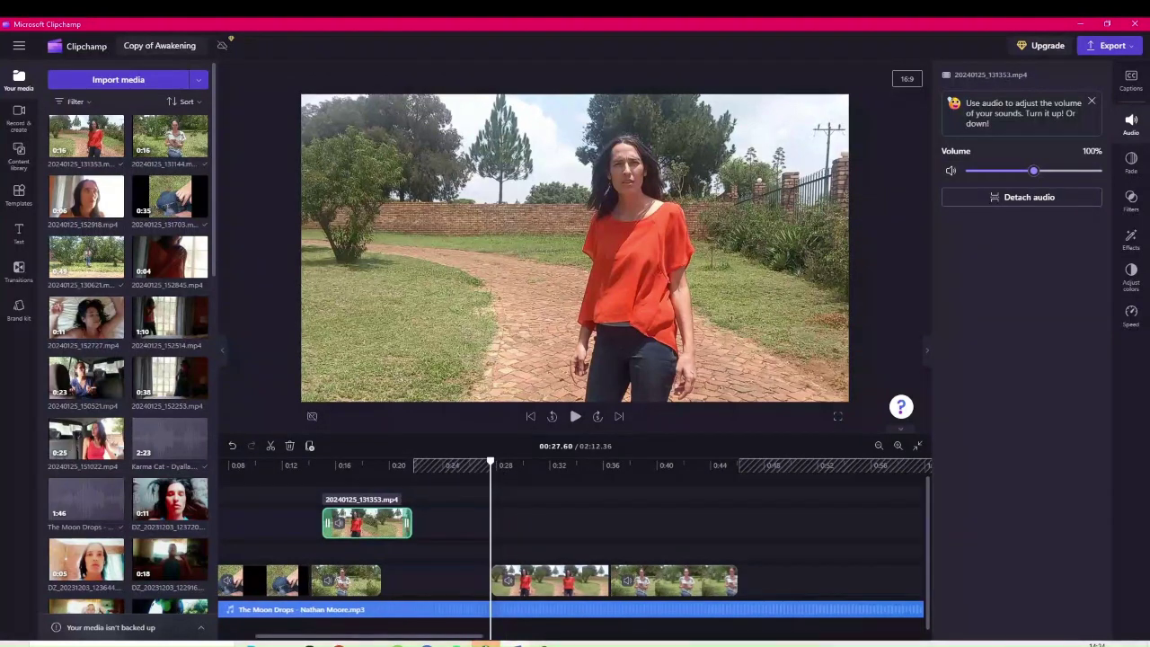
pyautogui.moveTo(366, 523); pyautogui.dragTo(326, 580)
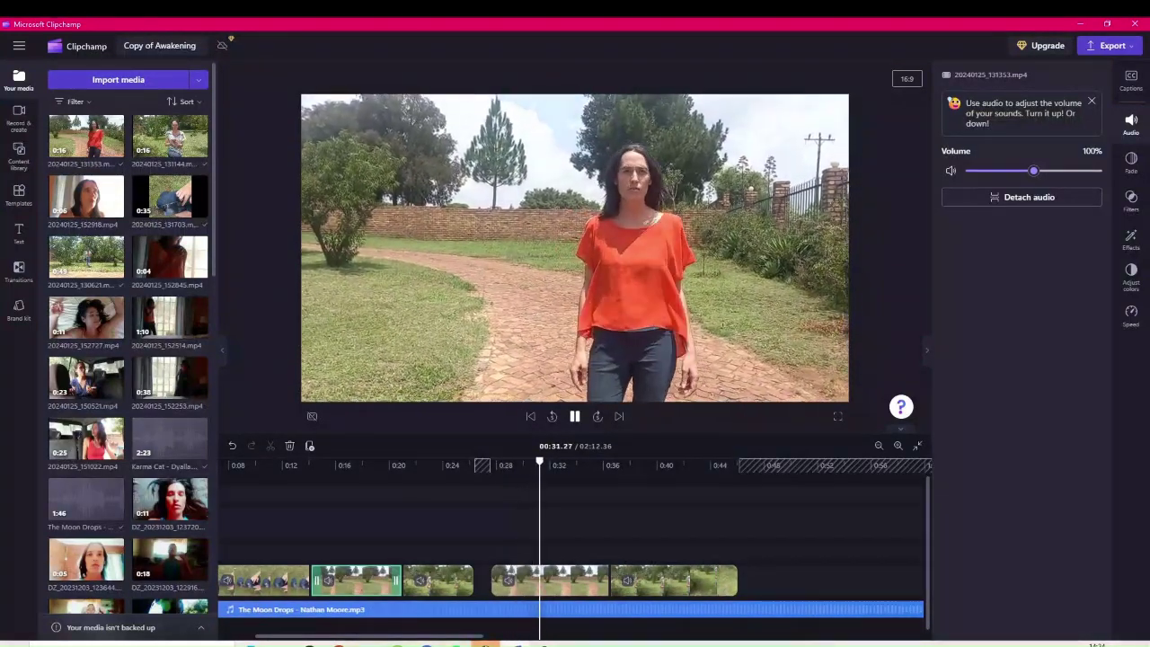
# Step: Split the rear piece of 20240125_131353.mp4 at about 32 seconds and play the section after the cut
pyautogui.press('space')
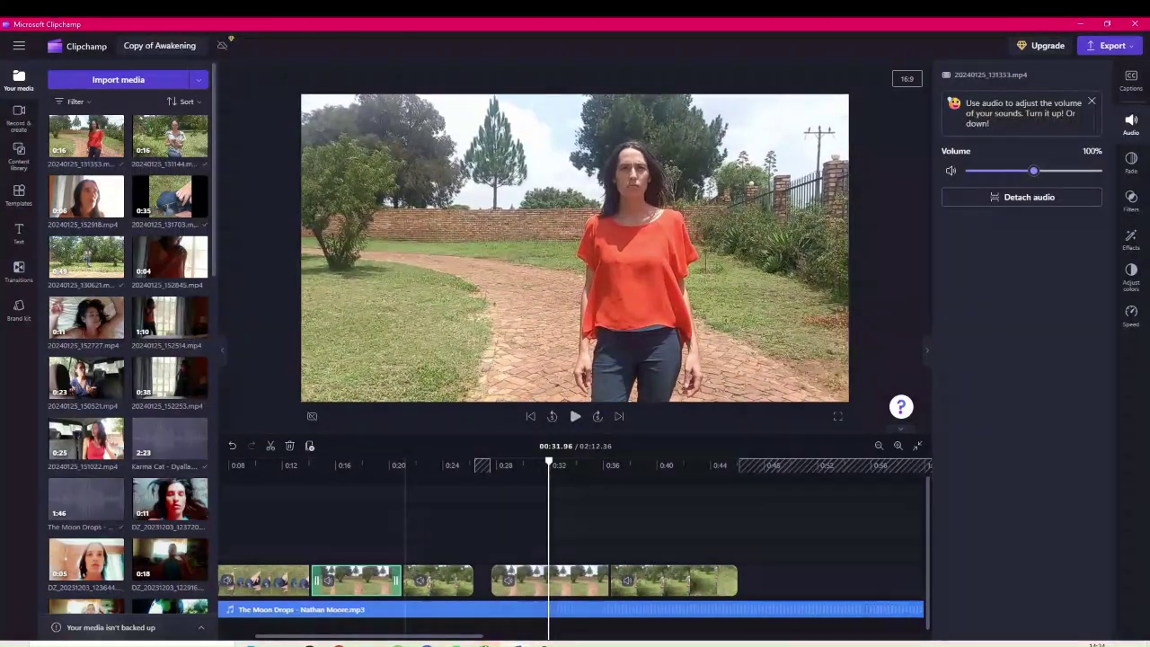
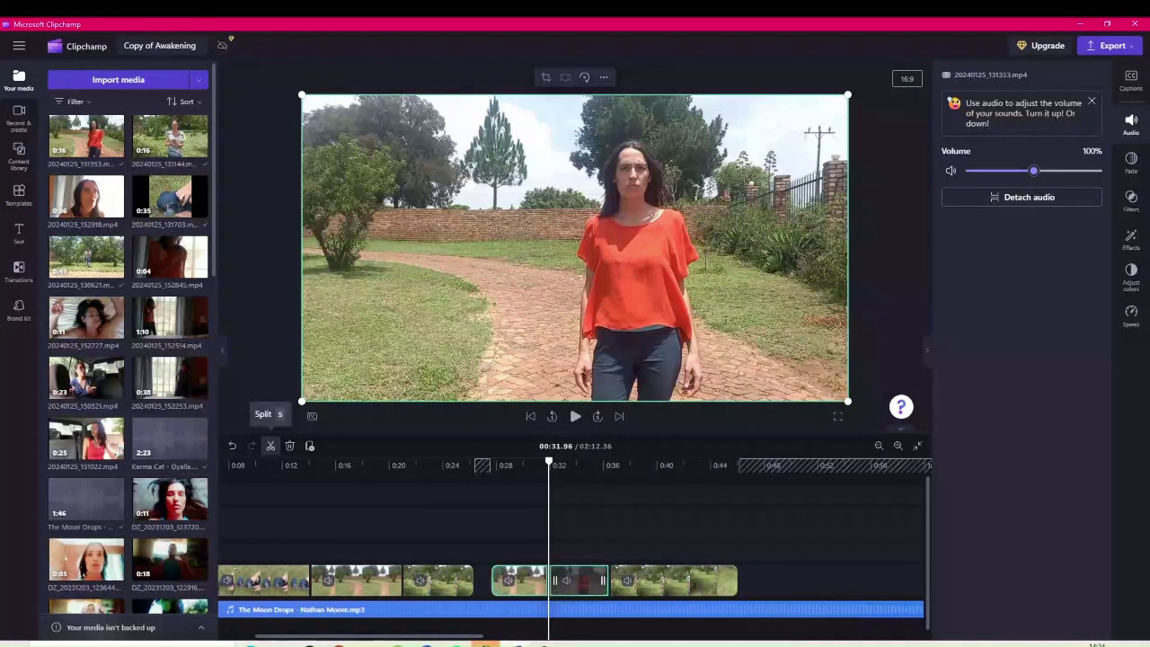
pyautogui.press('space')
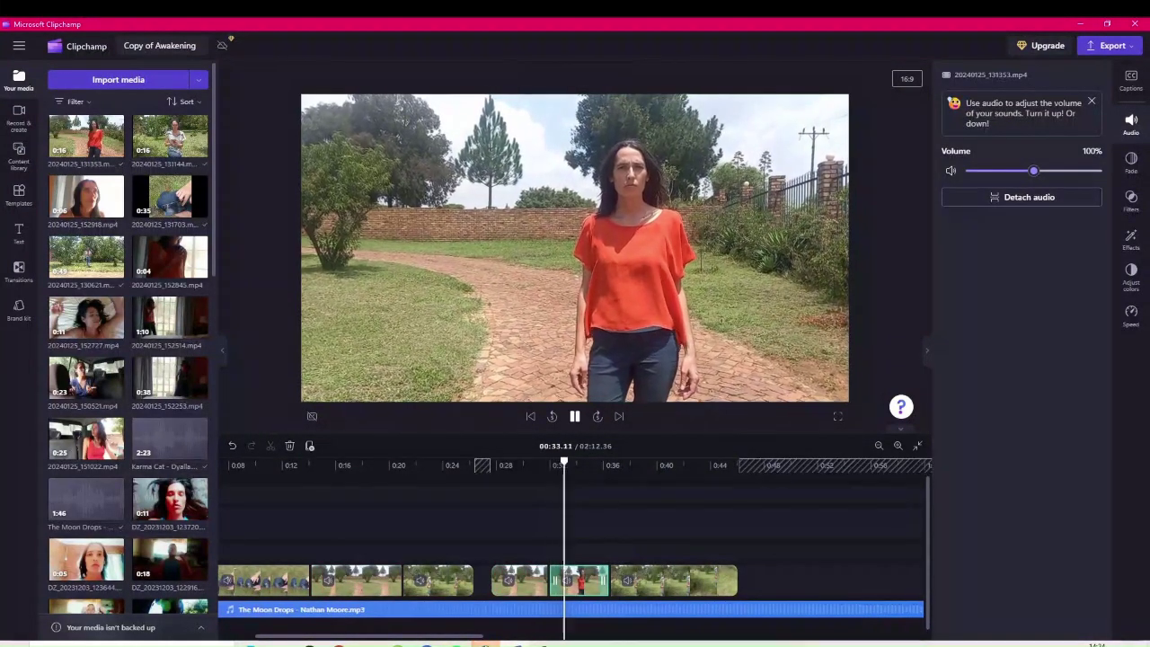
pyautogui.click(569, 401)
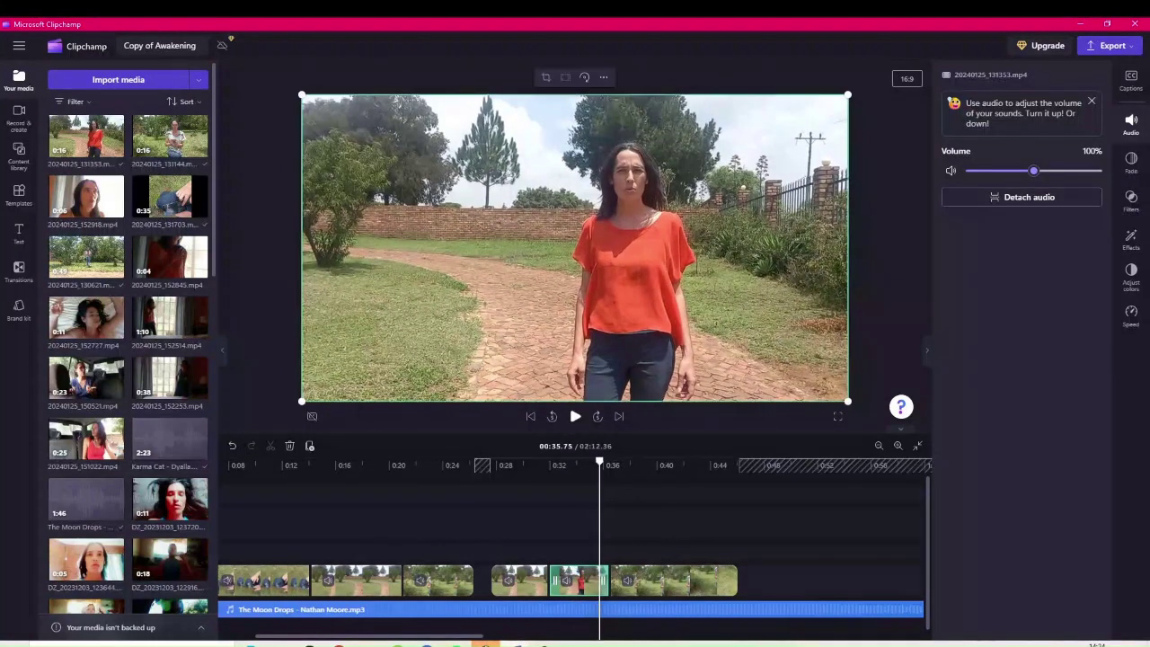
pyautogui.click(581, 523)
pyautogui.click(575, 416)
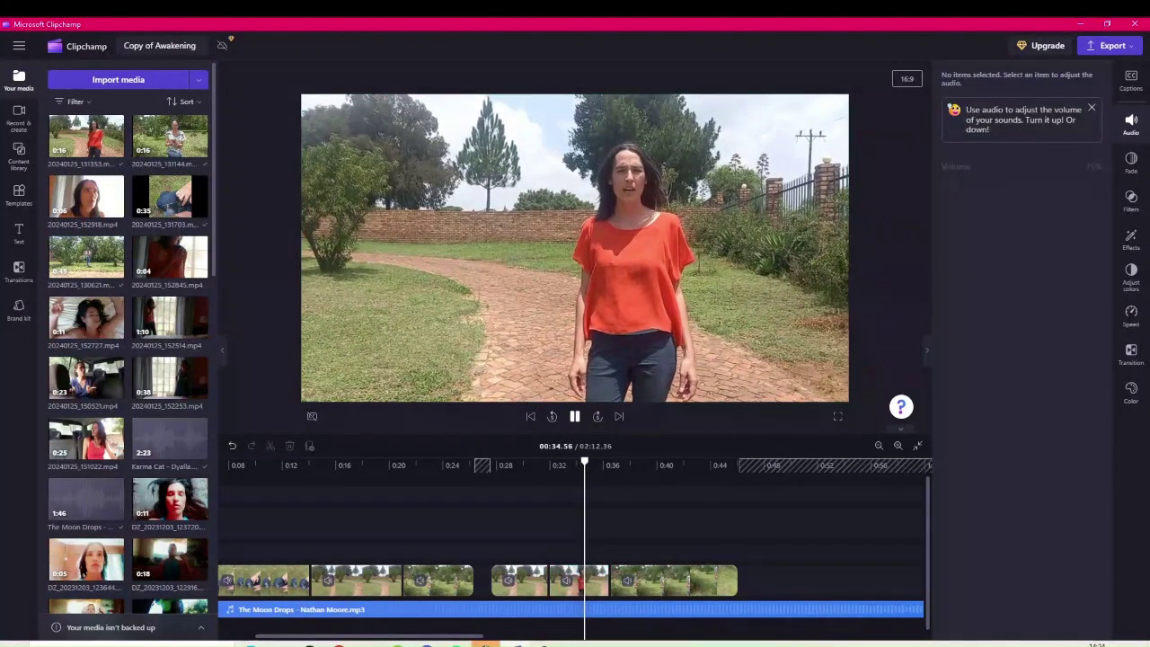
pyautogui.click(574, 416)
# Step: Split that section of 20240125_131353.mp4 at 34 seconds, delete the part after the cut and close the gap
pyautogui.click(571, 523)
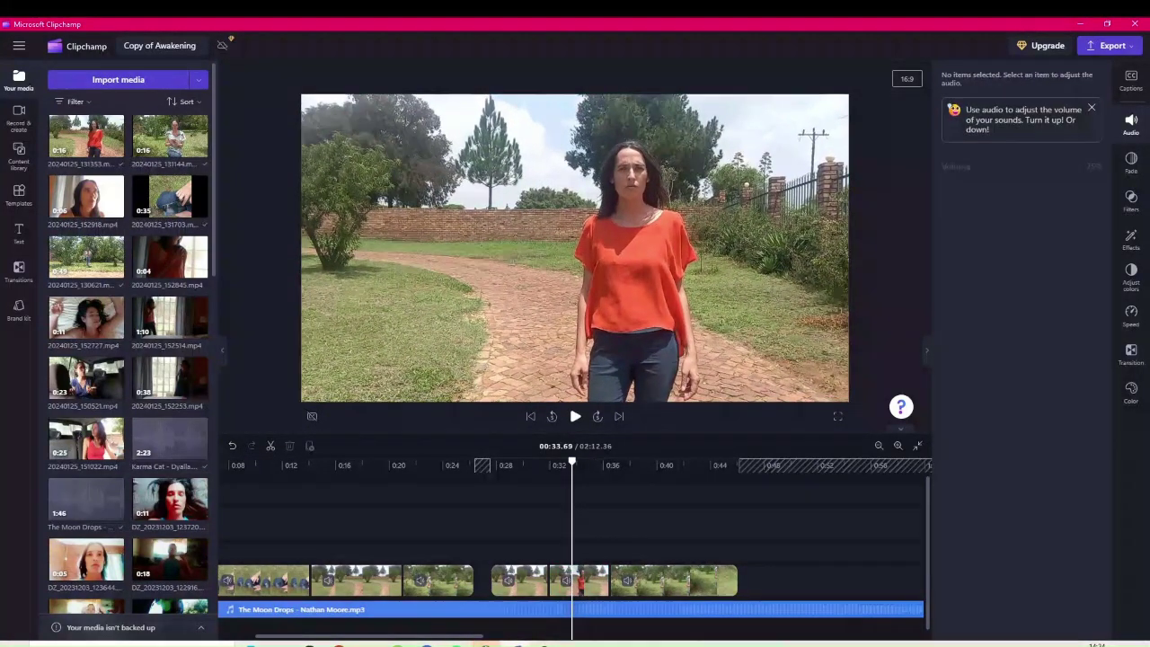
pyautogui.press('space')
pyautogui.press('space')
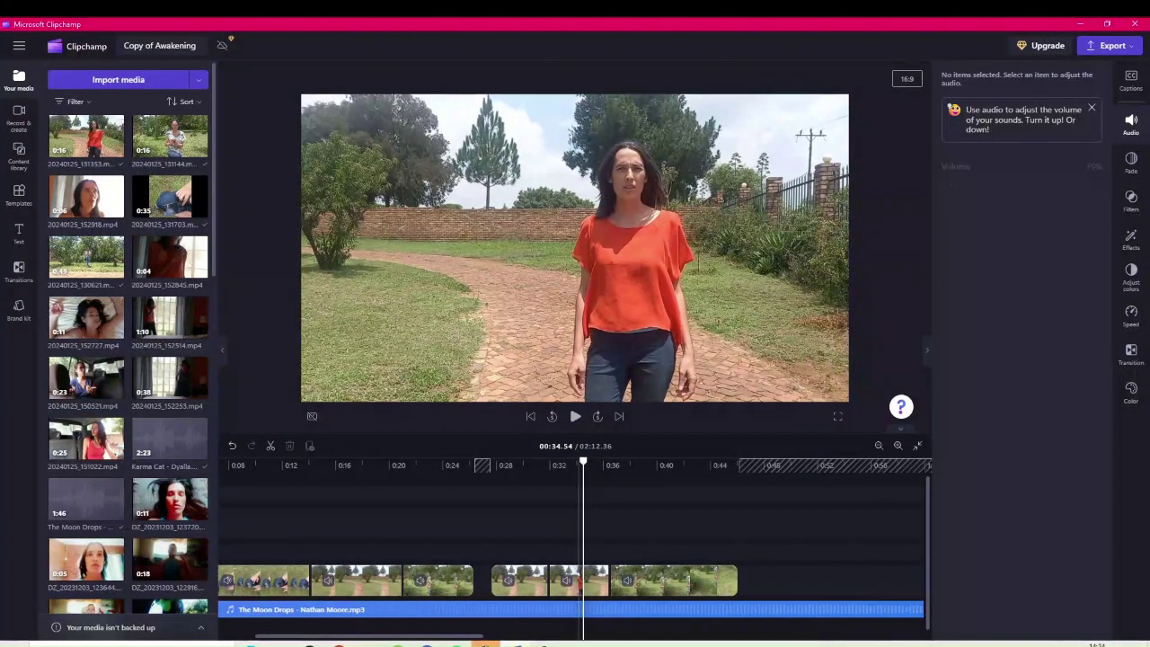
pyautogui.click(578, 522)
pyautogui.press('space')
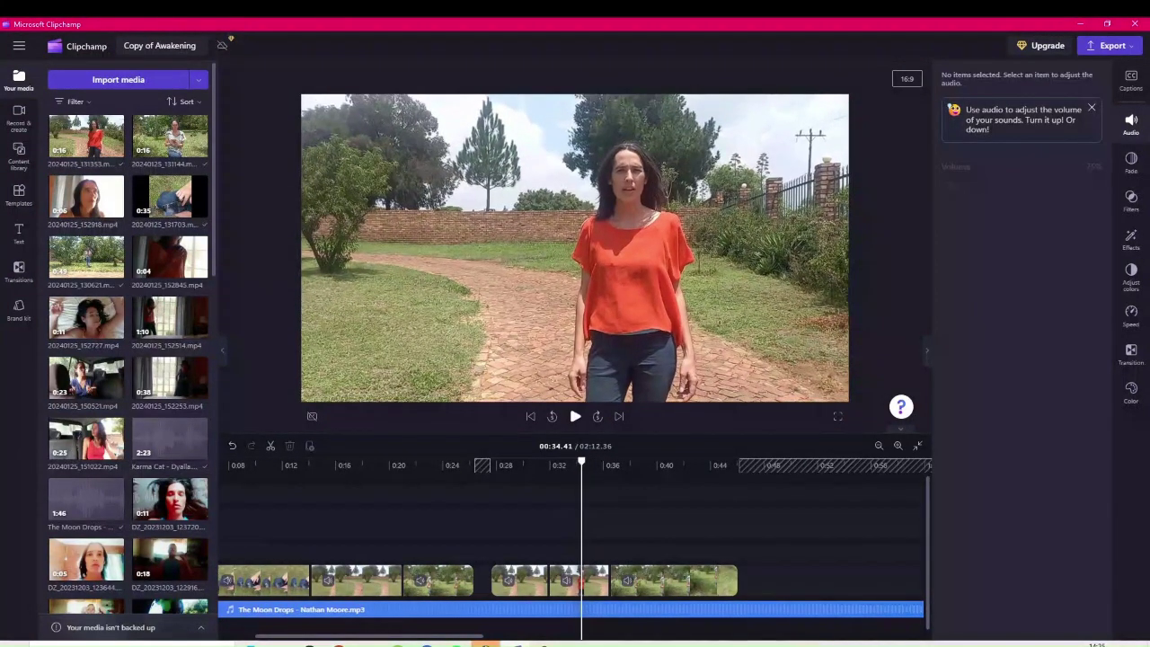
pyautogui.click(571, 523)
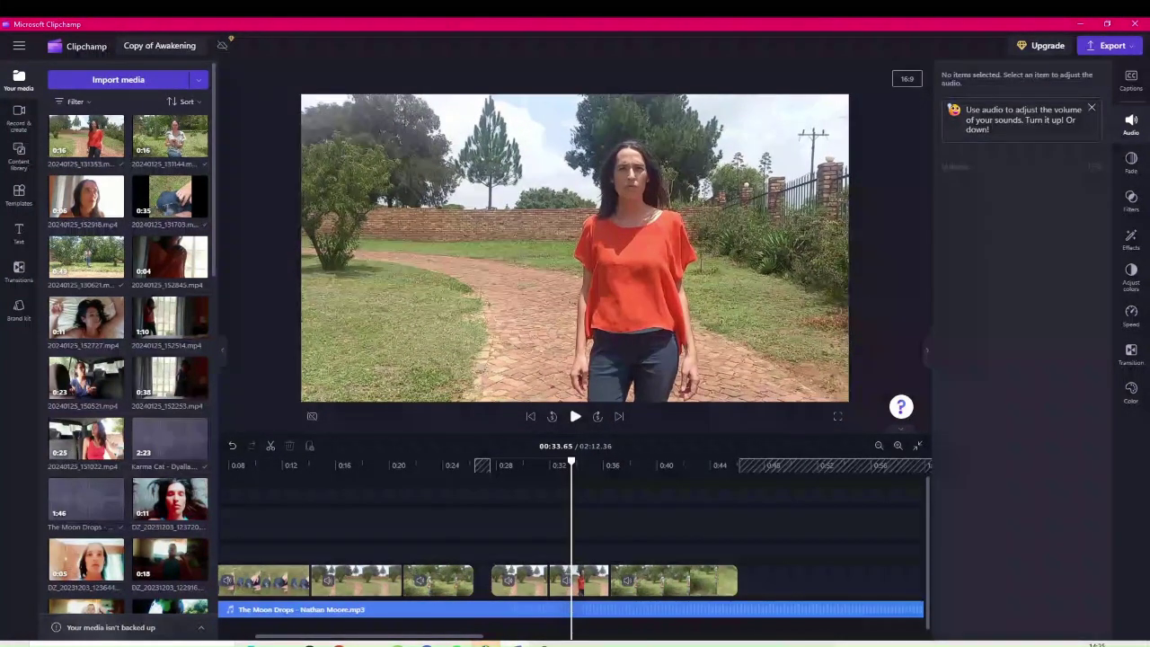
pyautogui.click(576, 521)
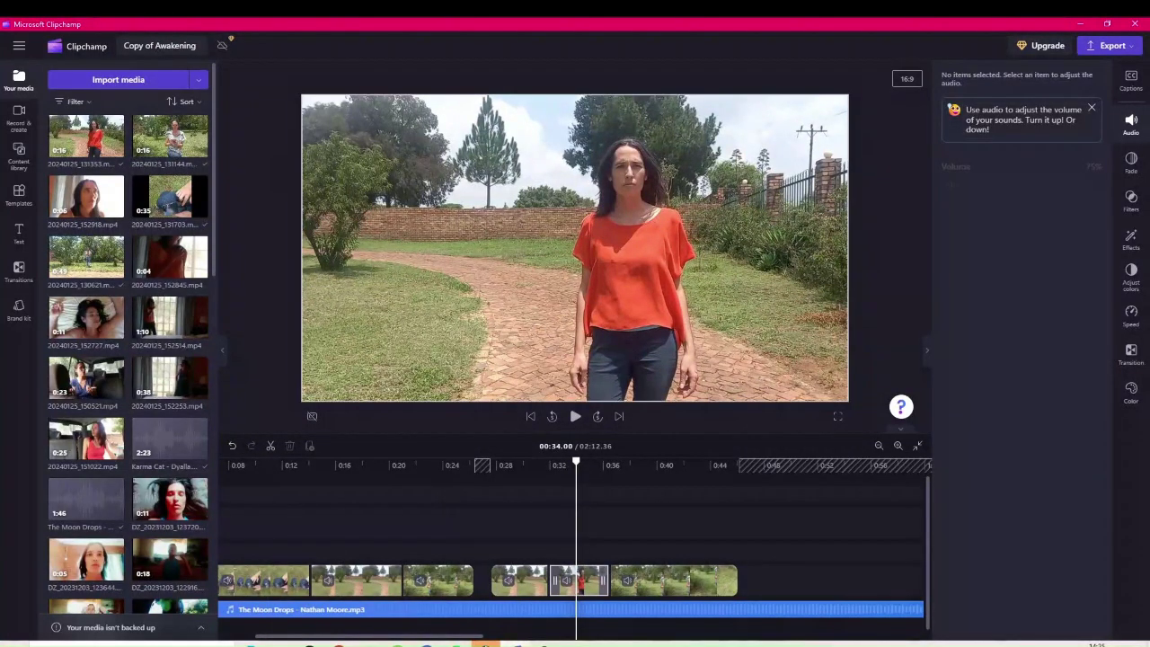
pyautogui.click(578, 581)
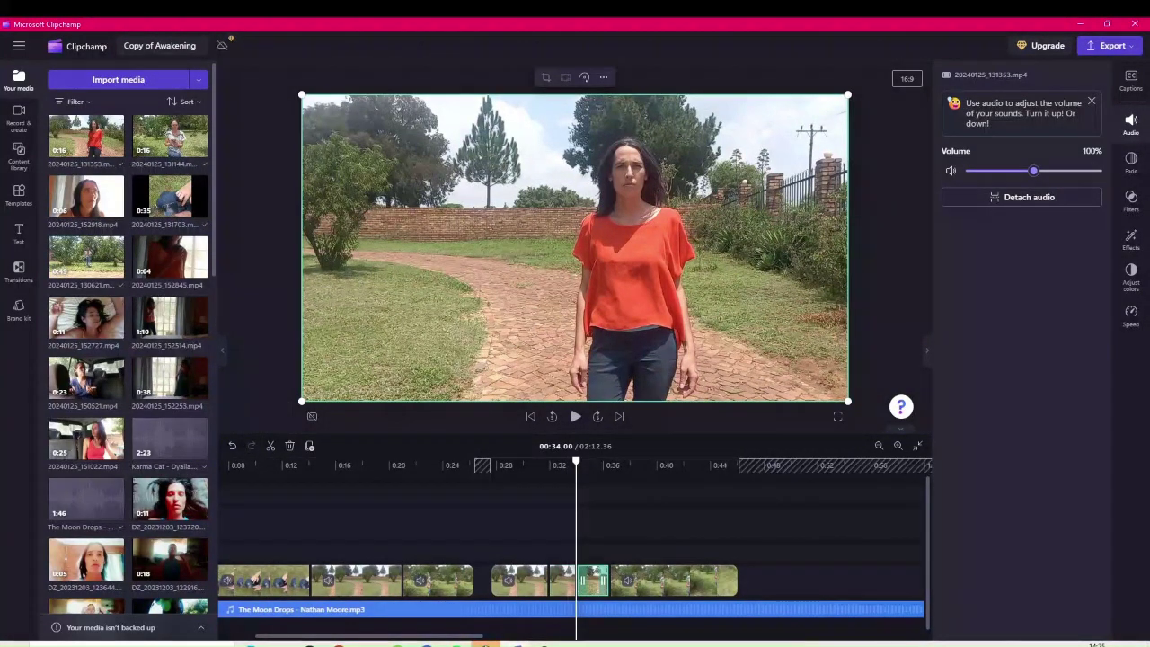
pyautogui.press('Delete')
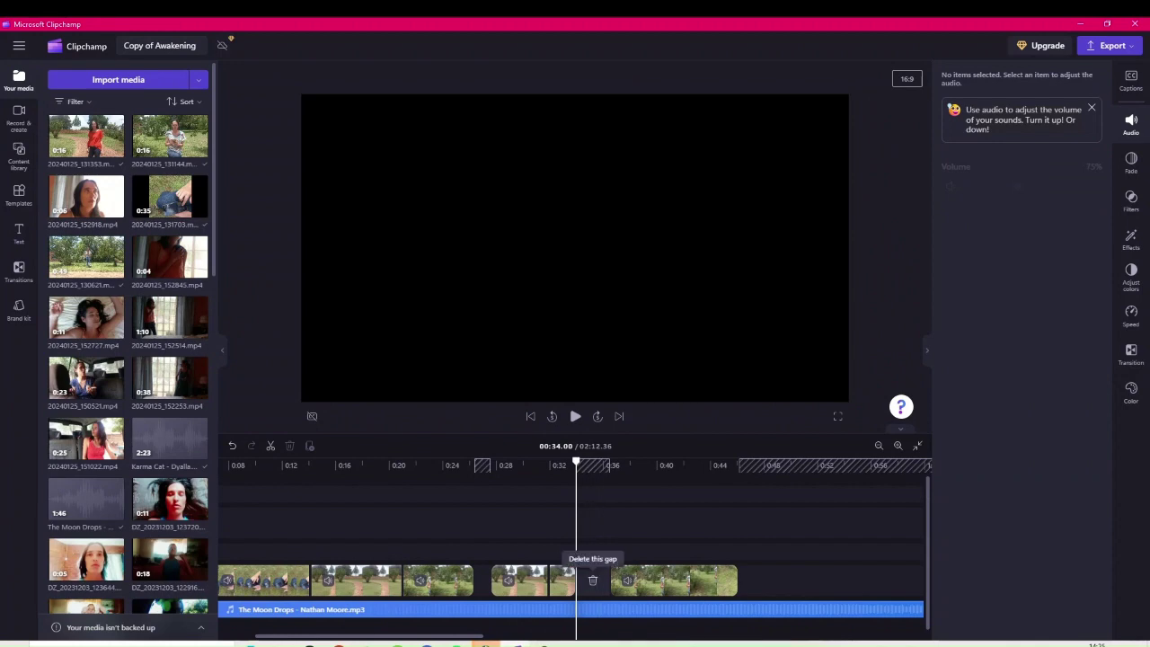
pyautogui.click(592, 580)
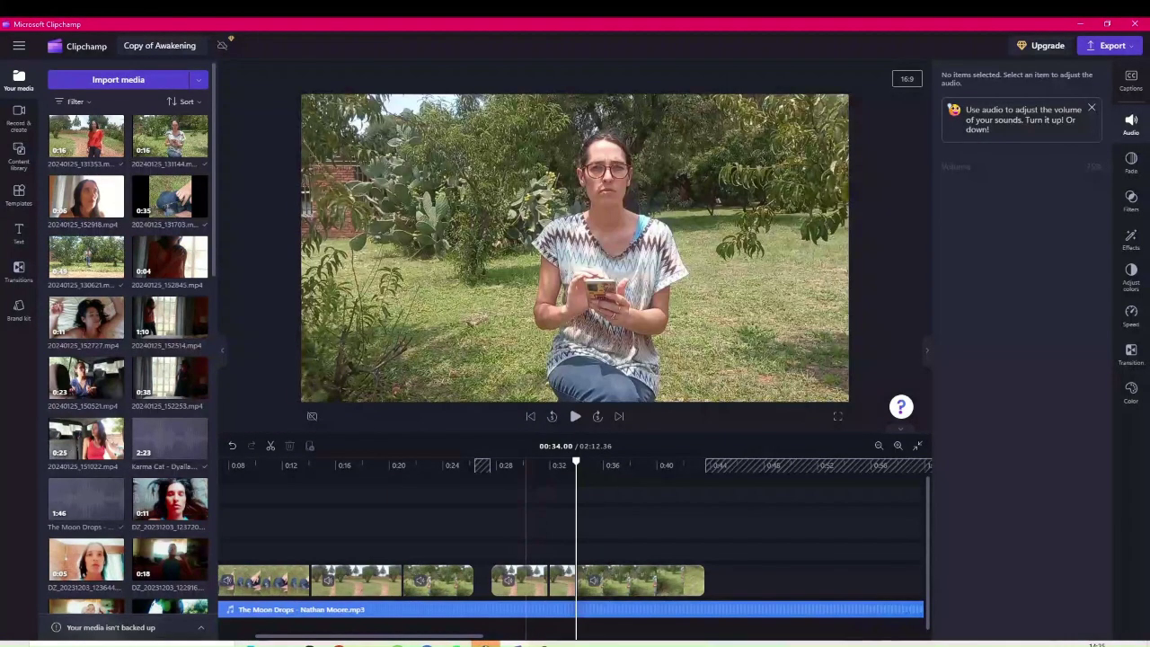
# Step: Play and delete the 20240125_131353.mp4 piece before the 32-second cut, closing the gap up to the first garden piece
pyautogui.click(525, 580)
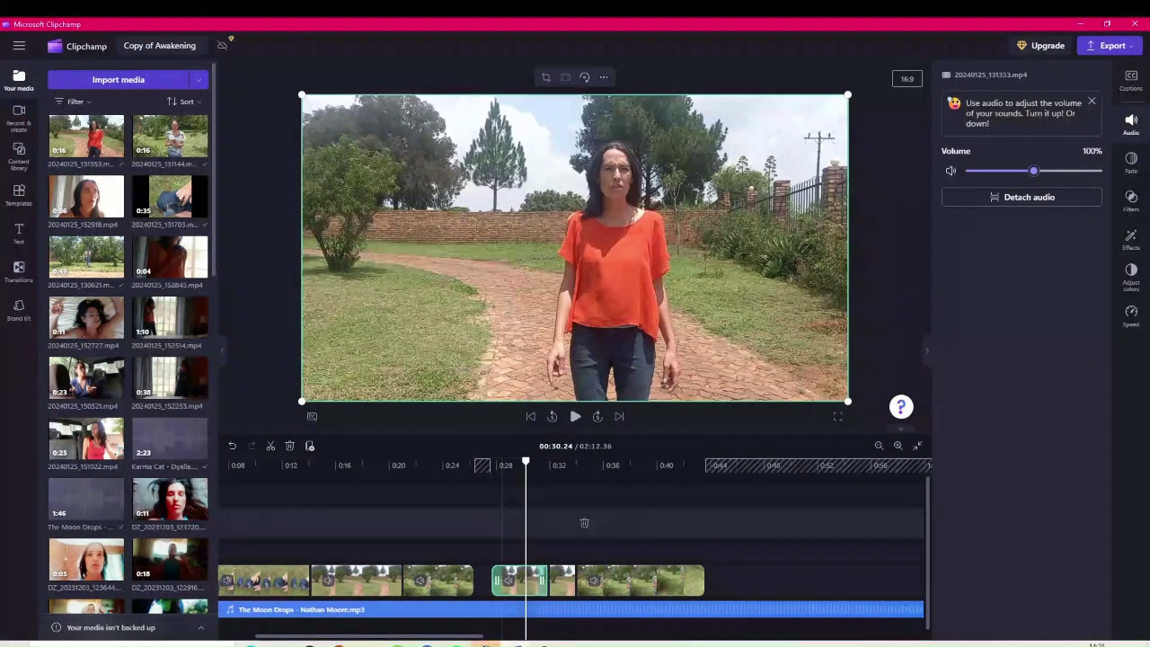
pyautogui.click(501, 524)
pyautogui.press('space')
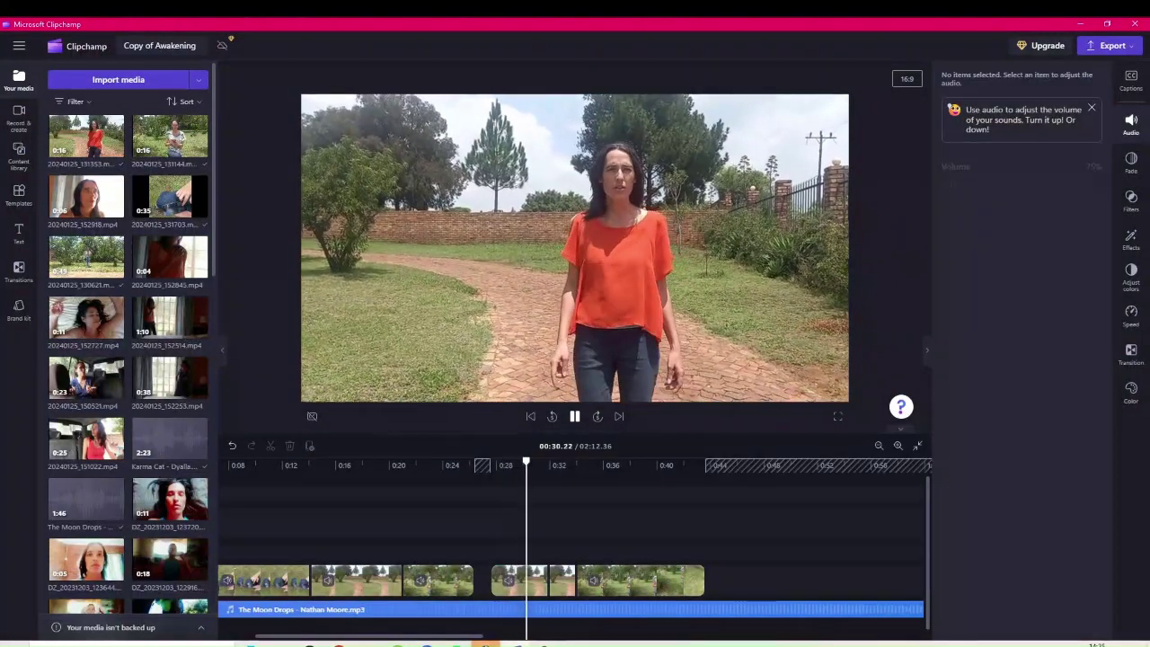
pyautogui.press('space')
pyautogui.click(527, 580)
pyautogui.press('Delete')
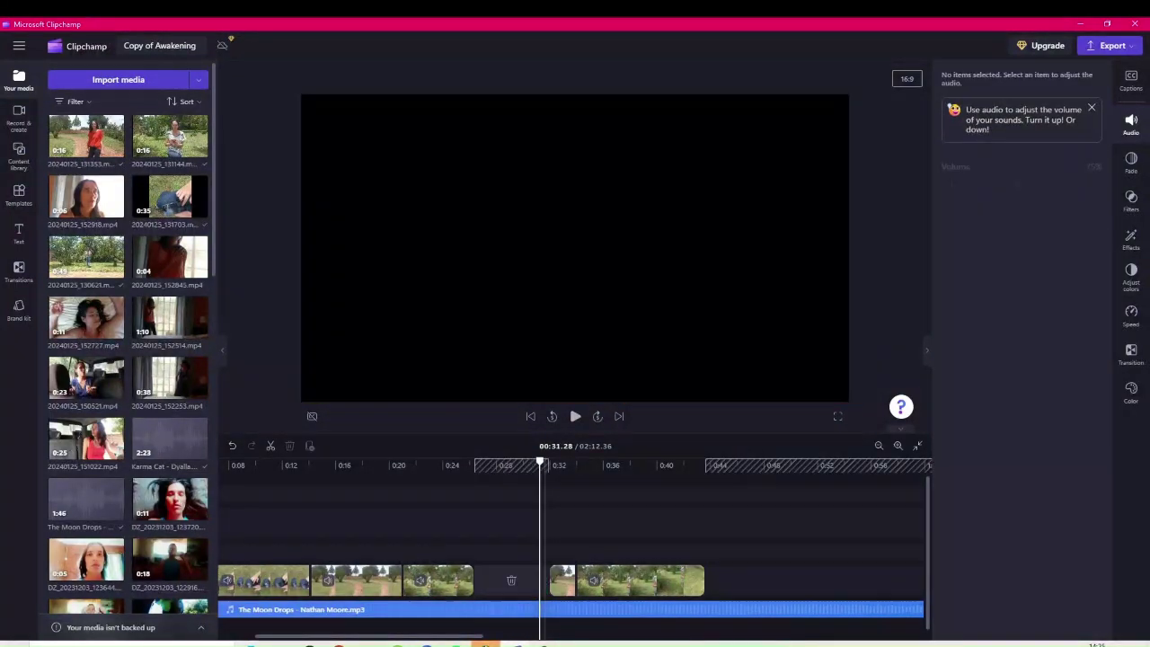
pyautogui.click(511, 581)
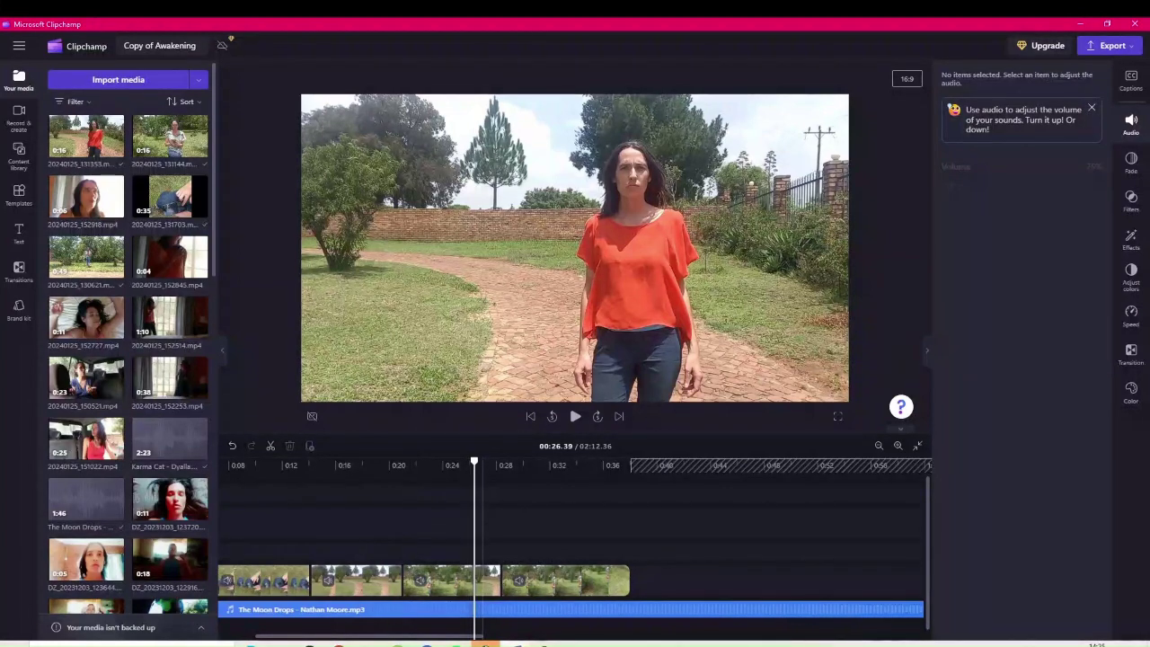
# Step: Play the garden scene through and split its last piece, from 20240125_131144.mp4, at about 32.3 seconds
pyautogui.click(575, 415)
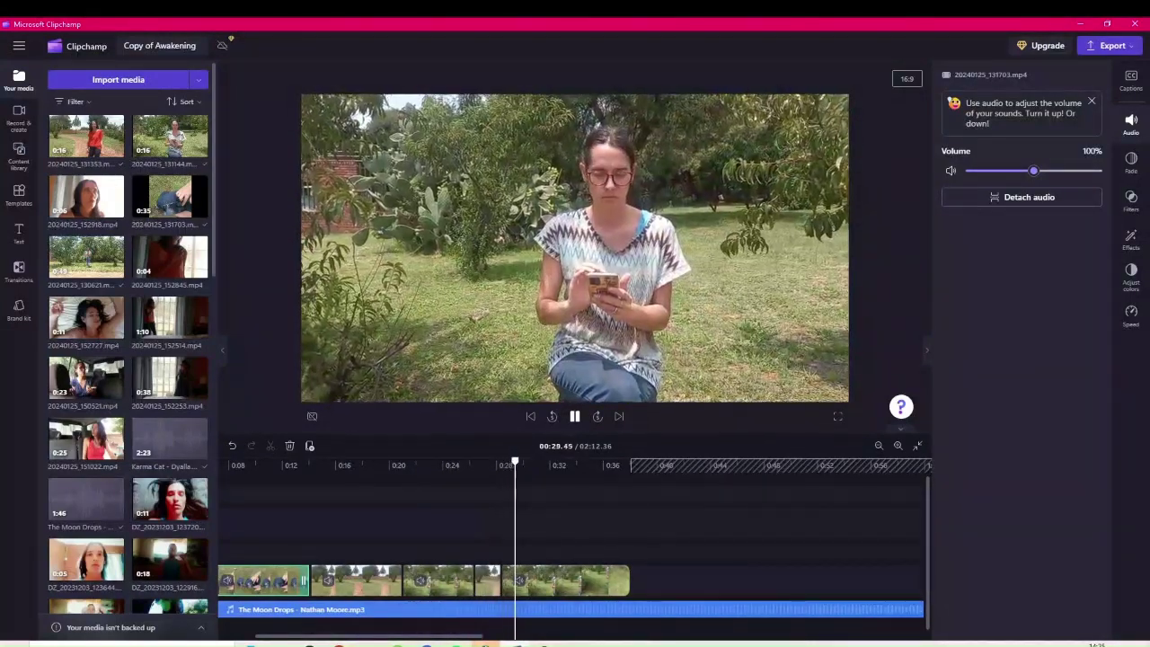
pyautogui.click(574, 415)
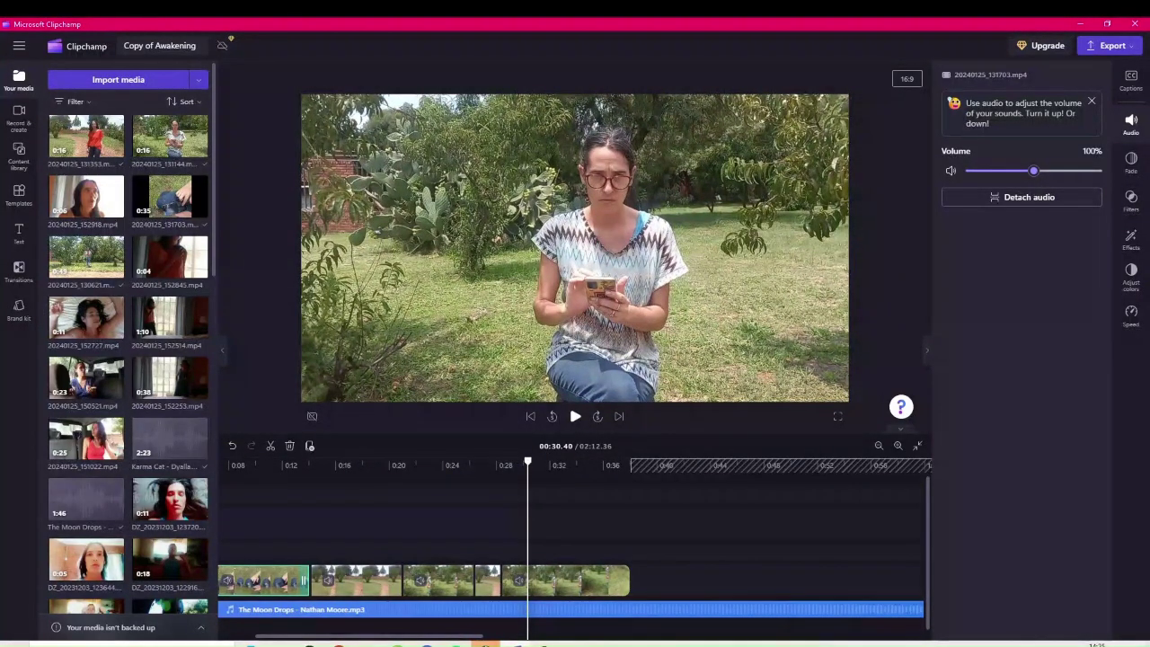
pyautogui.click(574, 415)
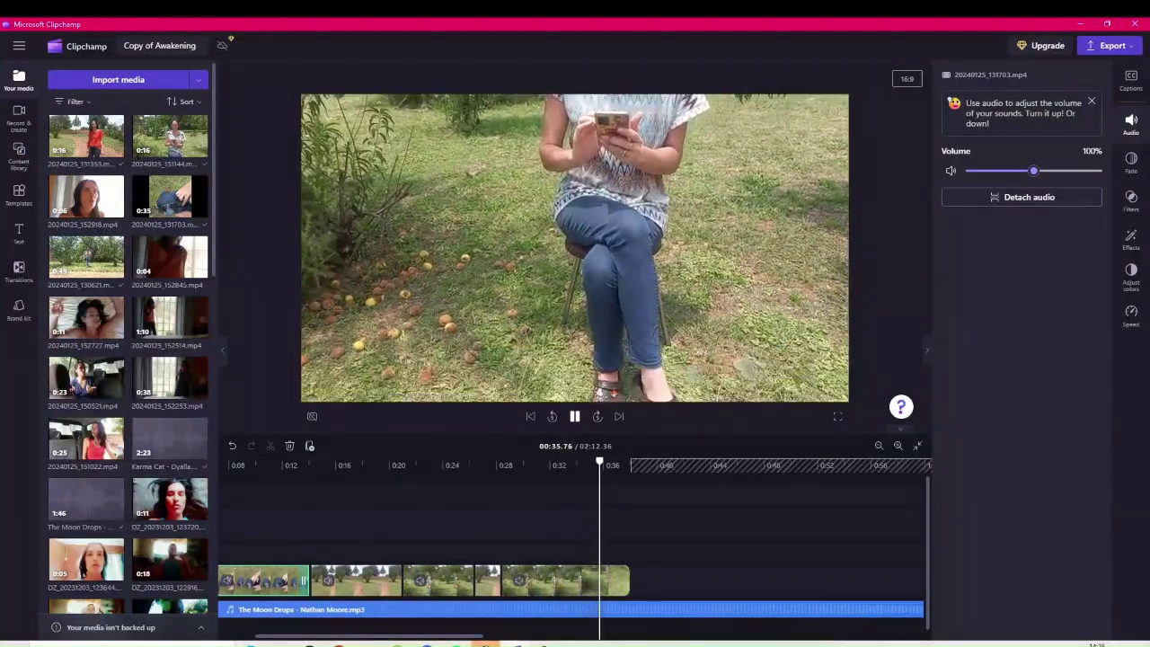
pyautogui.press('space')
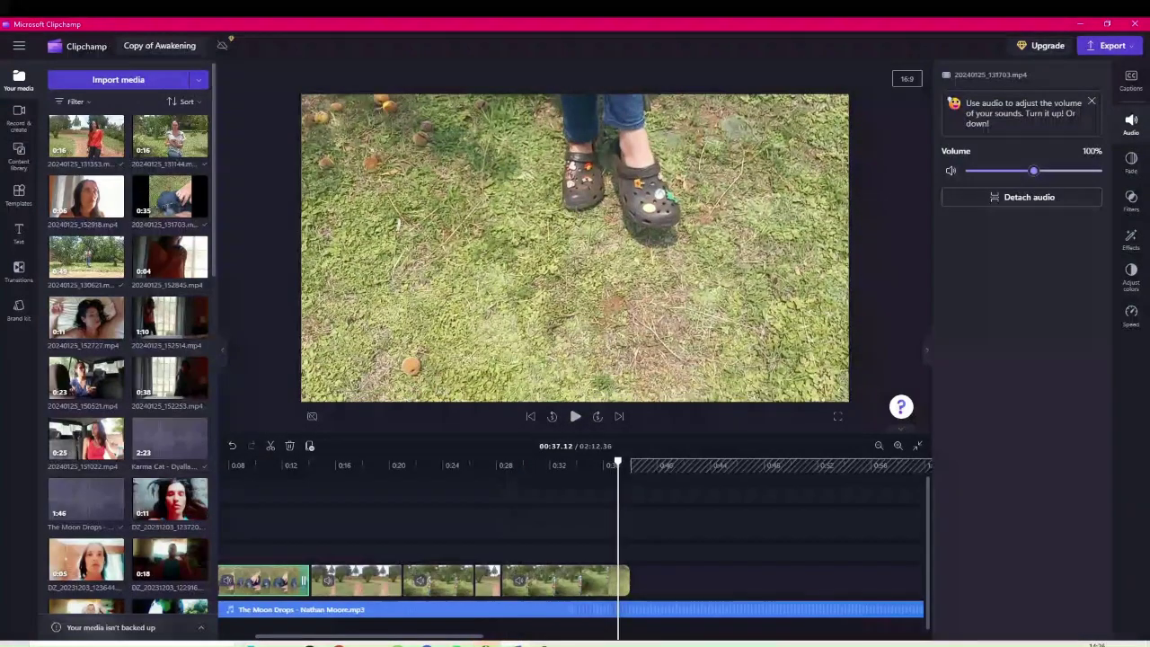
pyautogui.click(505, 539)
pyautogui.press('space')
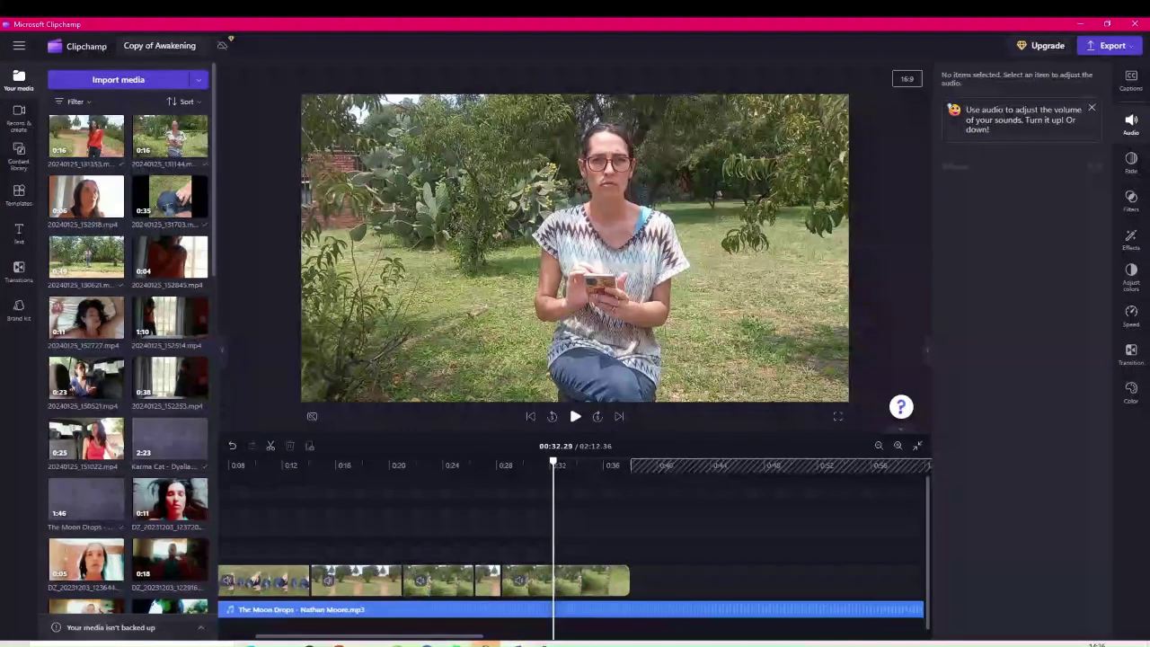
pyautogui.click(568, 582)
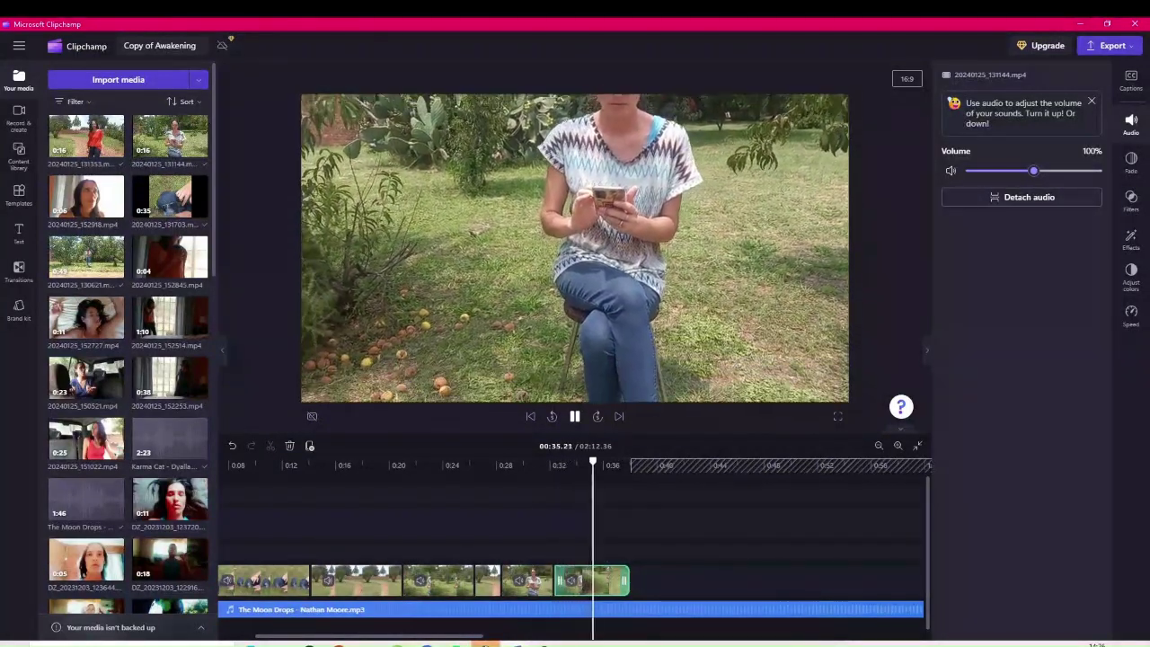
# Step: Split the last garden piece at about 35.6 seconds, delete the section between the two cuts with its gap, and play the join
pyautogui.press('space')
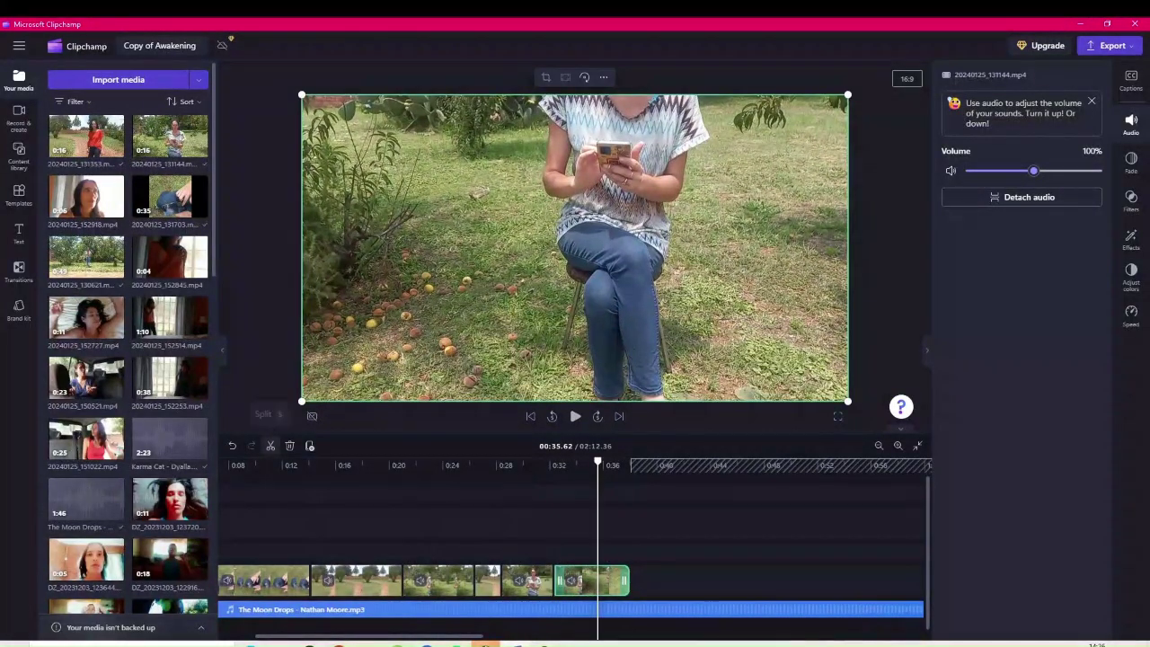
pyautogui.click(270, 446)
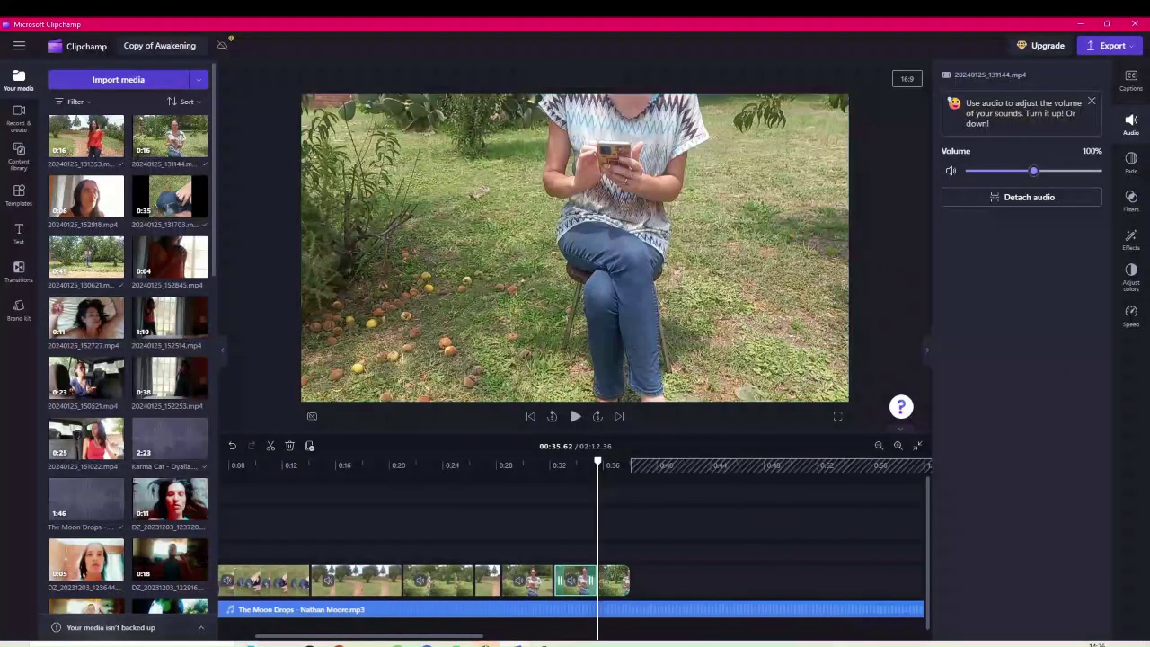
pyautogui.press('Delete')
pyautogui.click(575, 580)
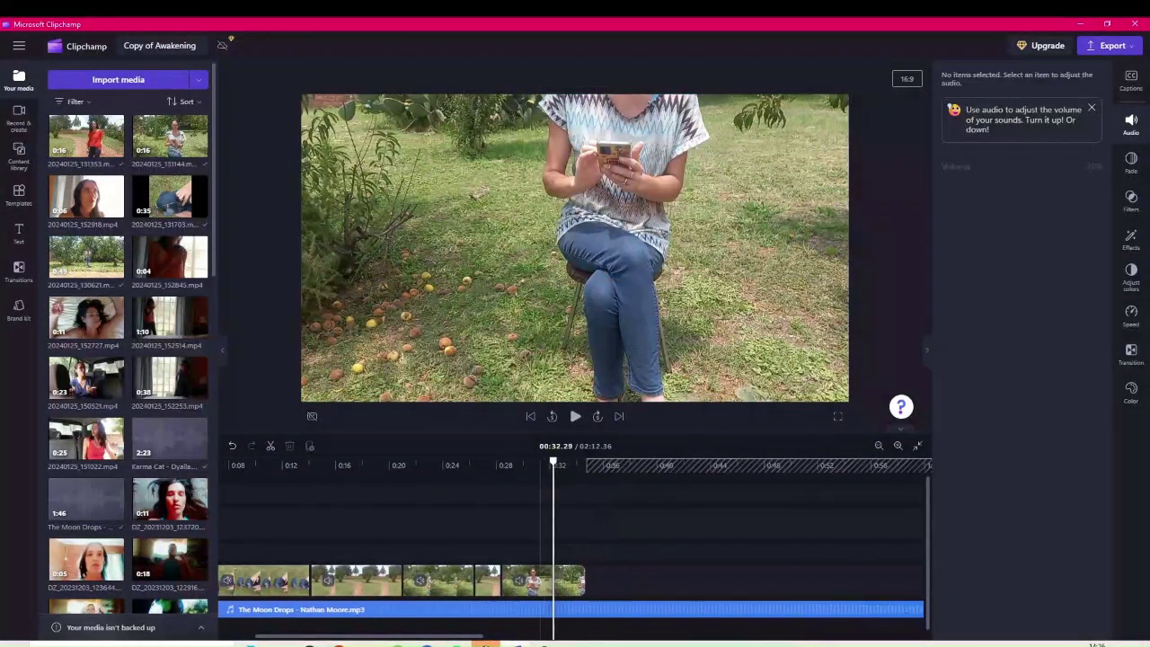
pyautogui.click(528, 530)
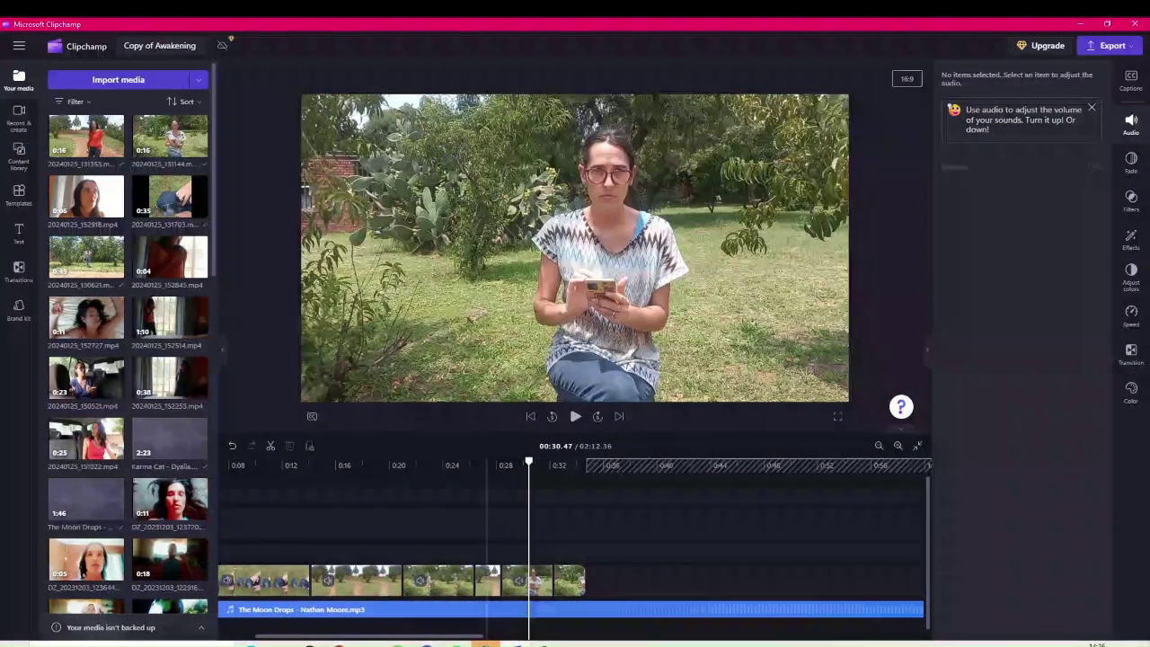
pyautogui.click(574, 416)
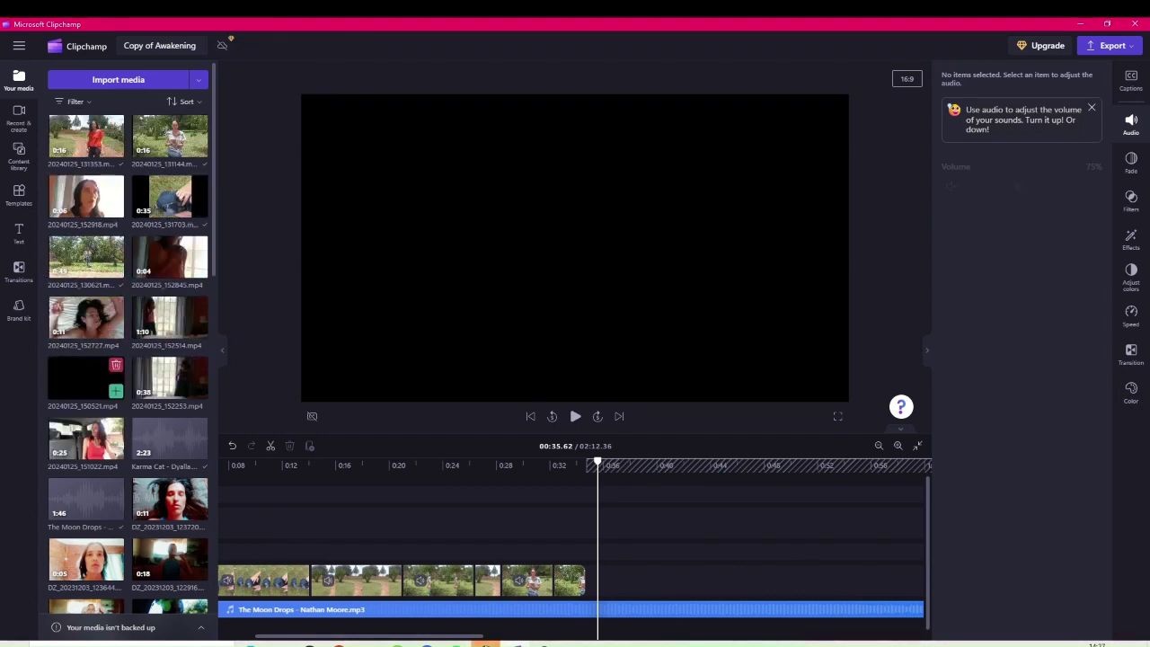
# Step: Append 20240125_150521.mp4 after the last garden piece and add 20240125_151022.mp4 on the track above at about 0:51
pyautogui.moveTo(87, 377); pyautogui.dragTo(621, 581)
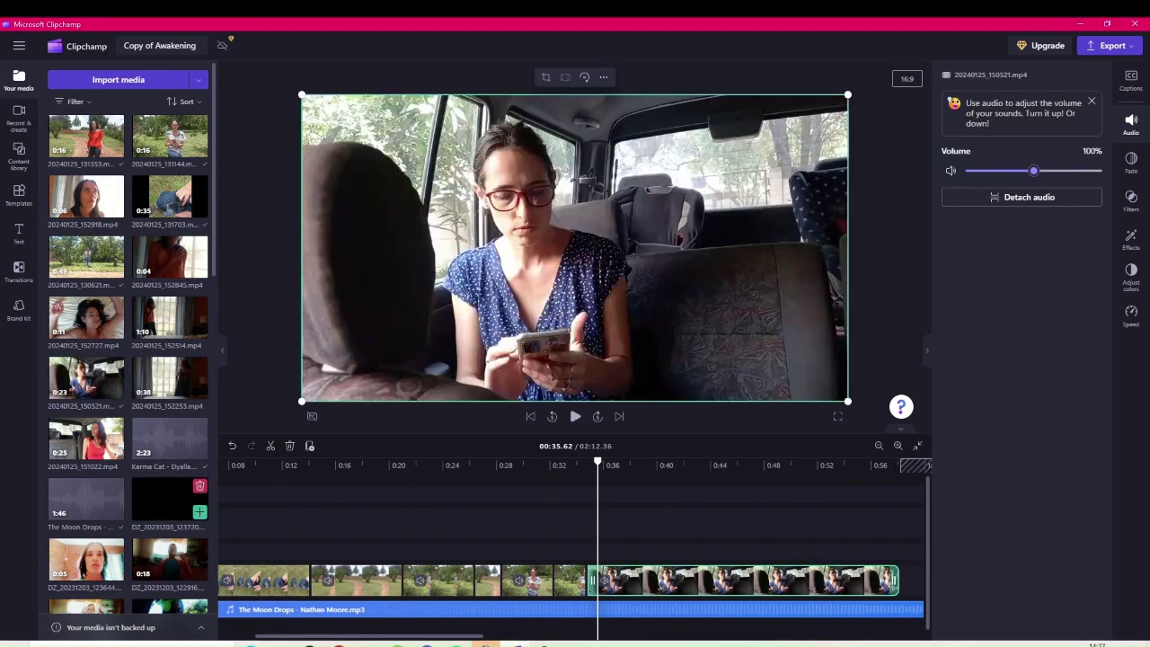
pyautogui.moveTo(87, 439); pyautogui.dragTo(848, 524)
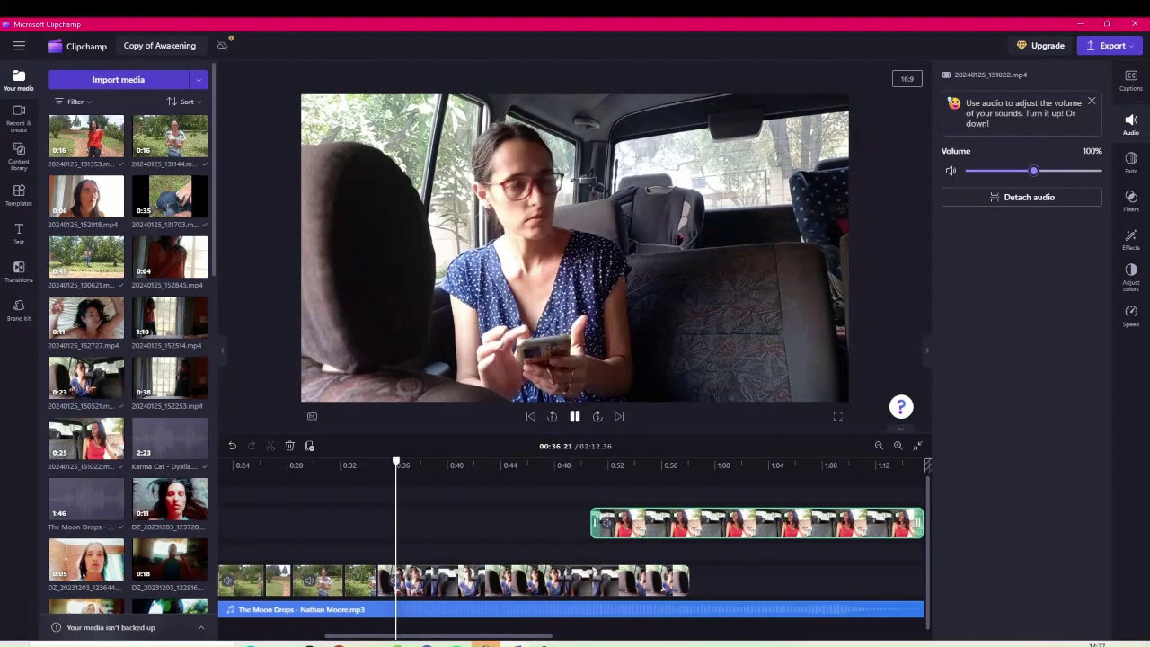
# Step: Play the start of 20240125_150521.mp4, split it at about 38.2 seconds and move its rear part to about 0:56
pyautogui.click(569, 402)
pyautogui.press('space')
pyautogui.press('space')
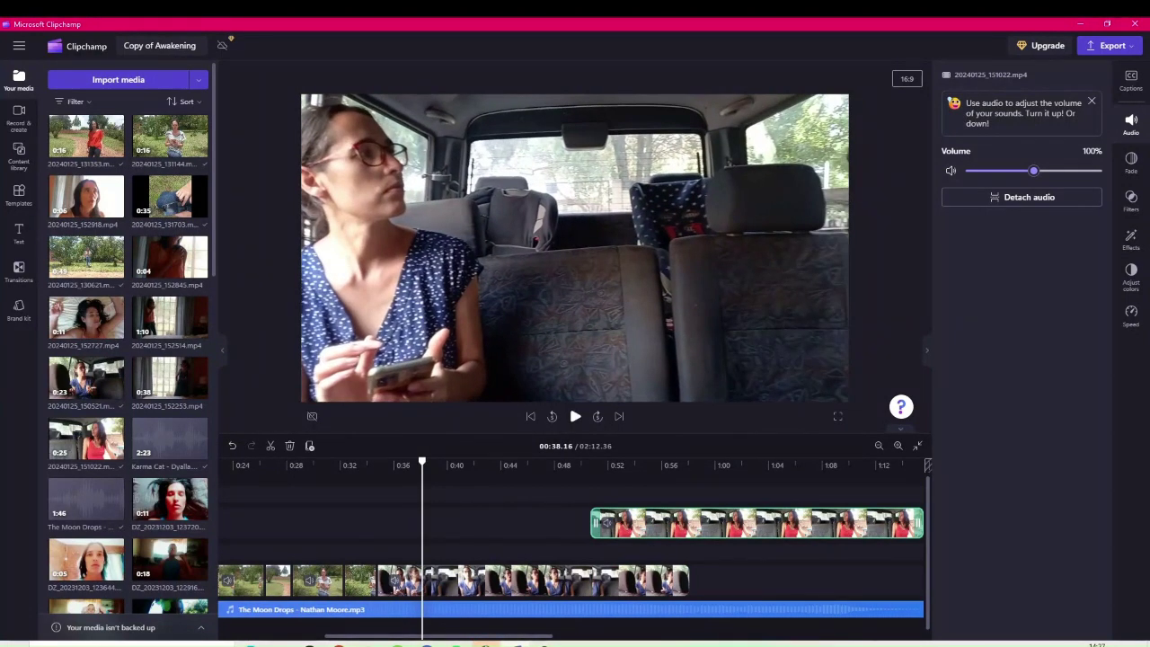
pyautogui.click(503, 582)
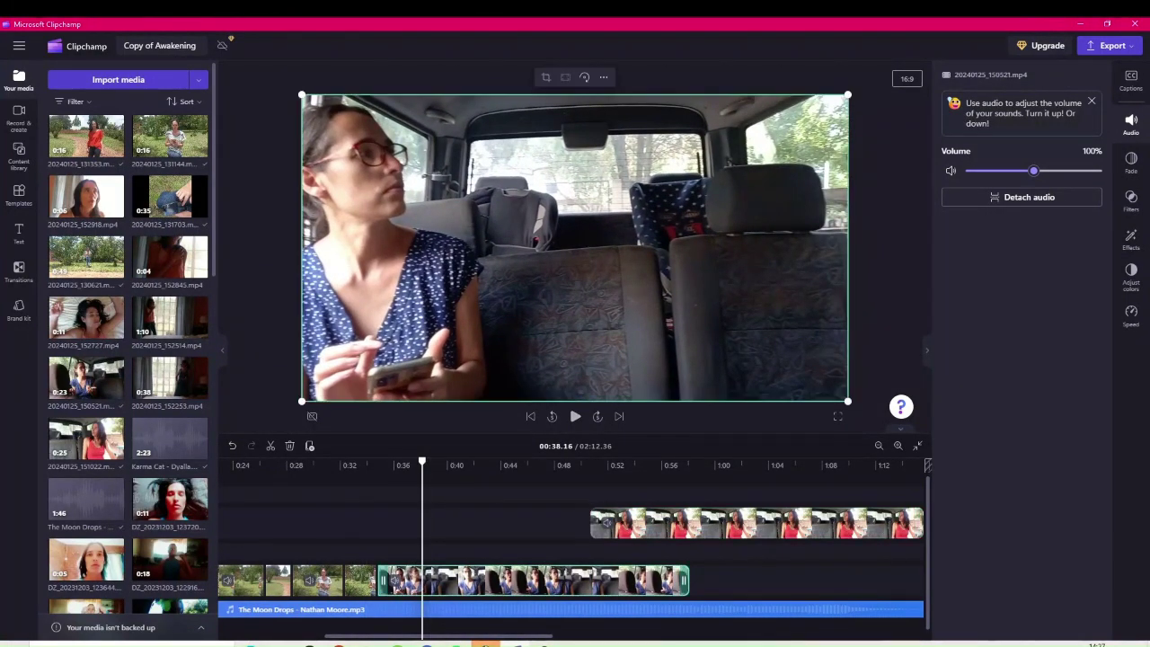
pyautogui.click(271, 445)
pyautogui.moveTo(548, 580); pyautogui.dragTo(793, 580)
# Step: Move 20240125_151022.mp4 on the upper track to start at the 38.2-second cut and play its opening
pyautogui.moveTo(755, 523); pyautogui.dragTo(588, 523)
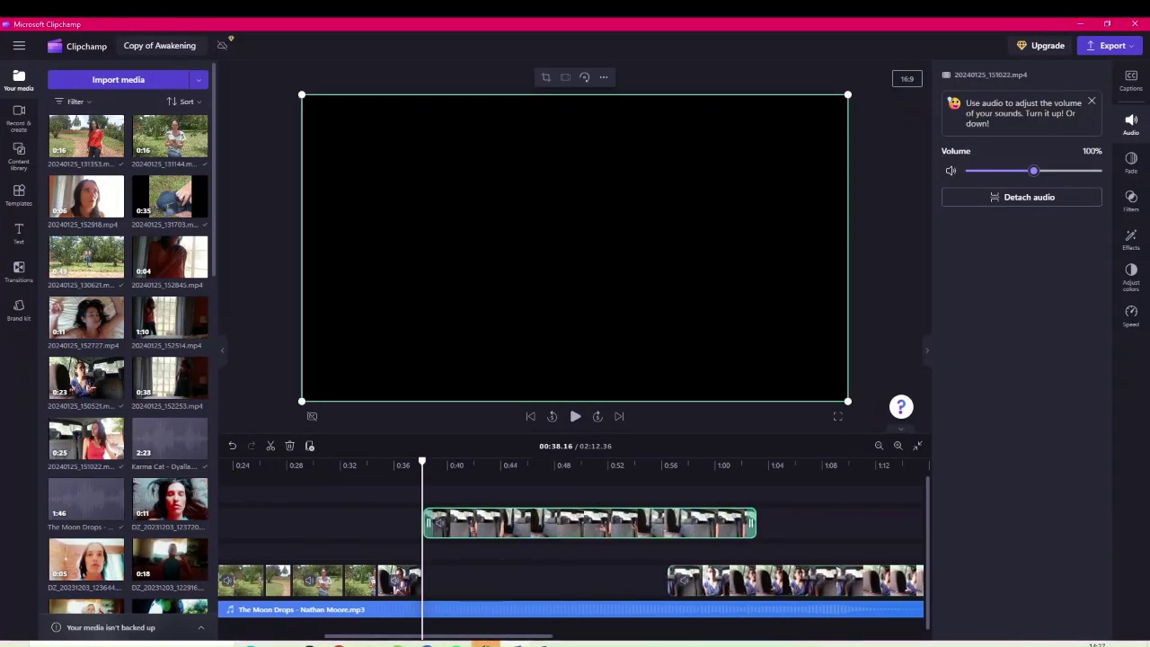
pyautogui.press('space')
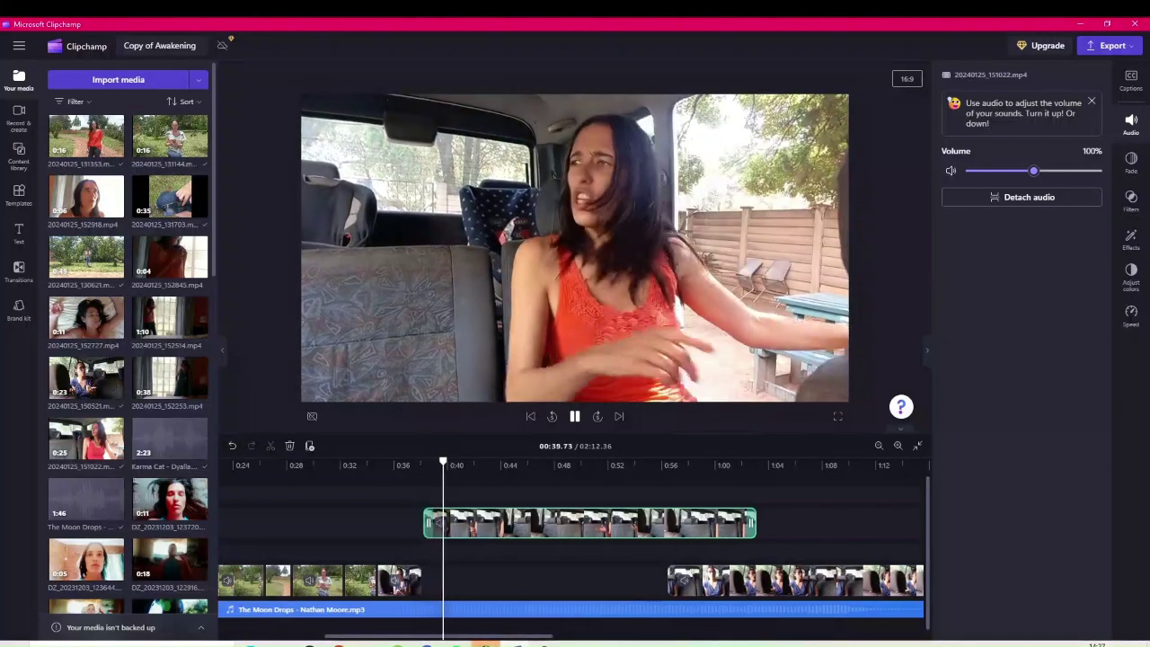
pyautogui.click(568, 401)
pyautogui.click(411, 521)
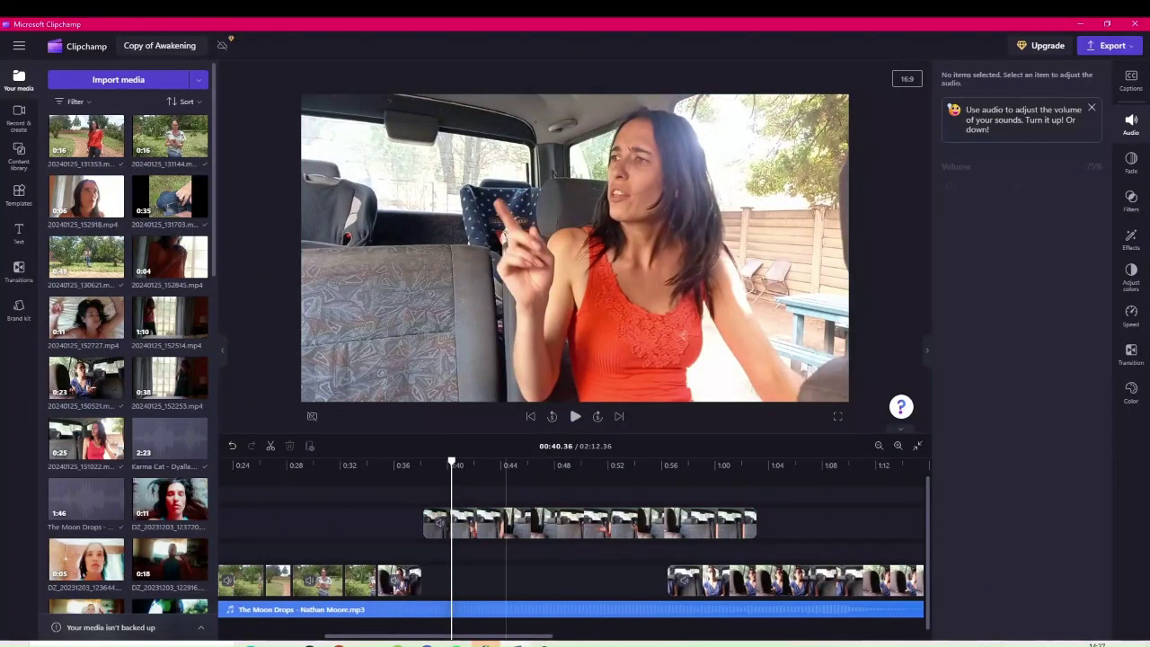
# Step: Play 20240125_151022.mp4, split it at about 44.2 seconds and place its front part on the lower track against the preceding car piece
pyautogui.press('space')
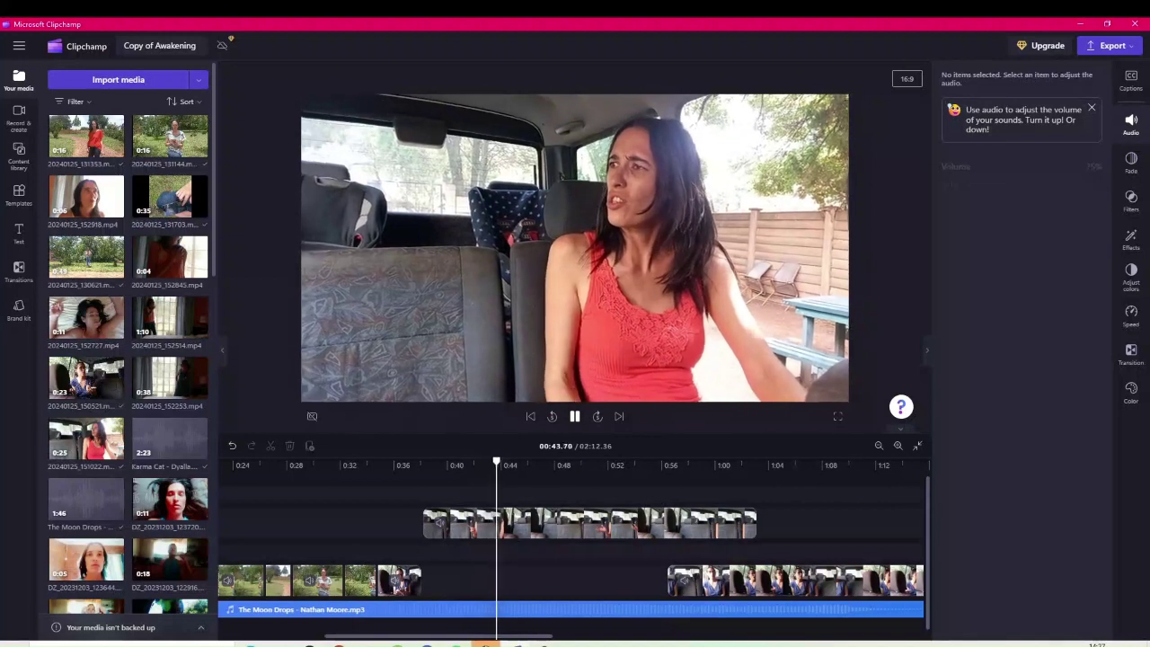
pyautogui.press('space')
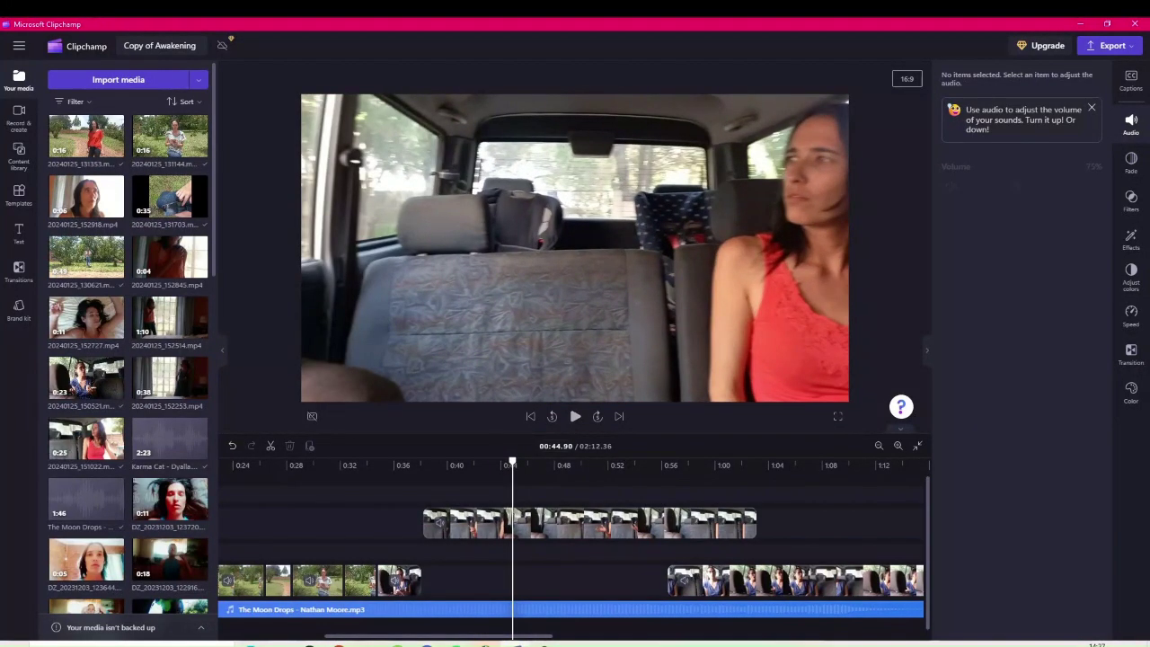
pyautogui.click(503, 465)
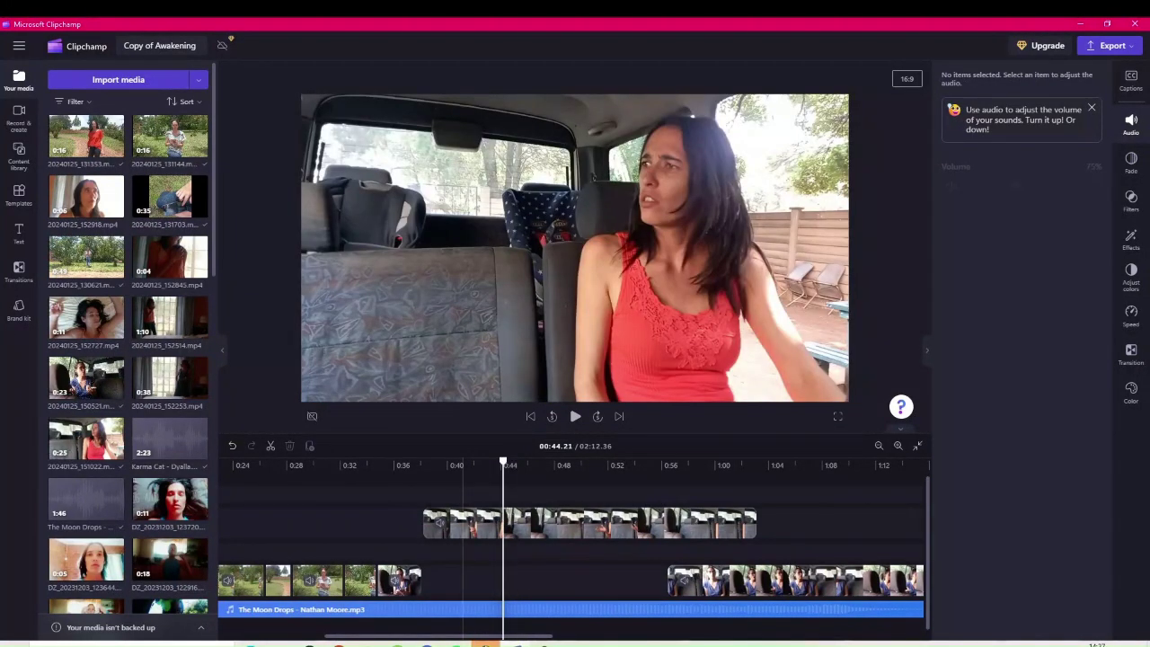
pyautogui.click(558, 523)
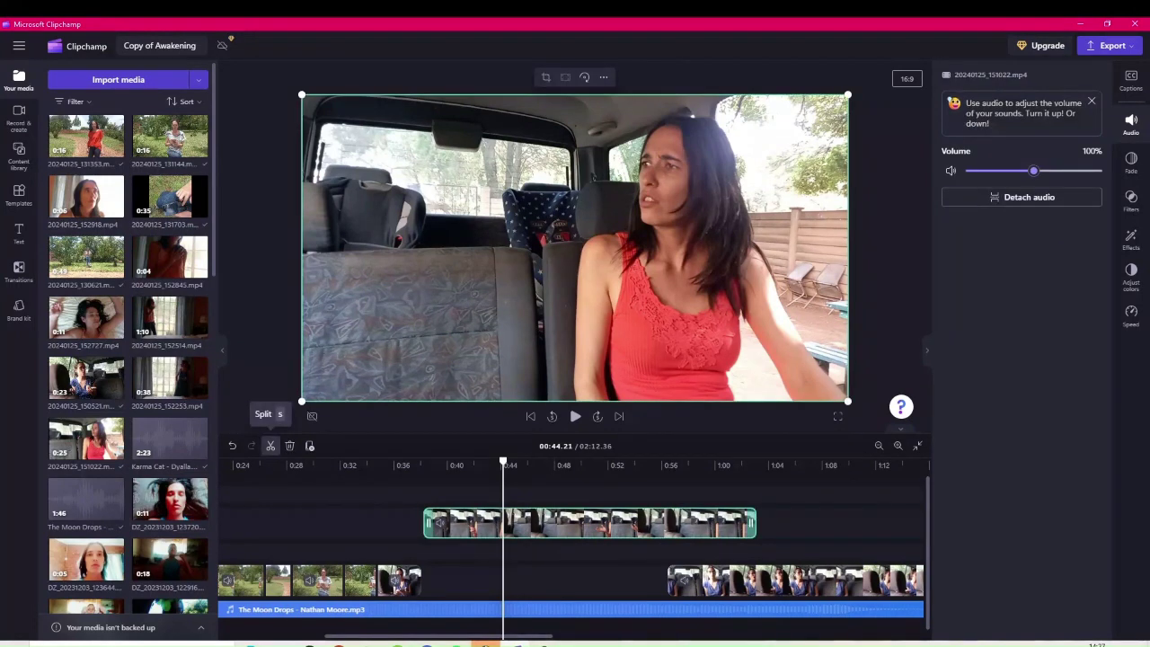
pyautogui.click(270, 445)
pyautogui.moveTo(463, 522); pyautogui.dragTo(462, 580)
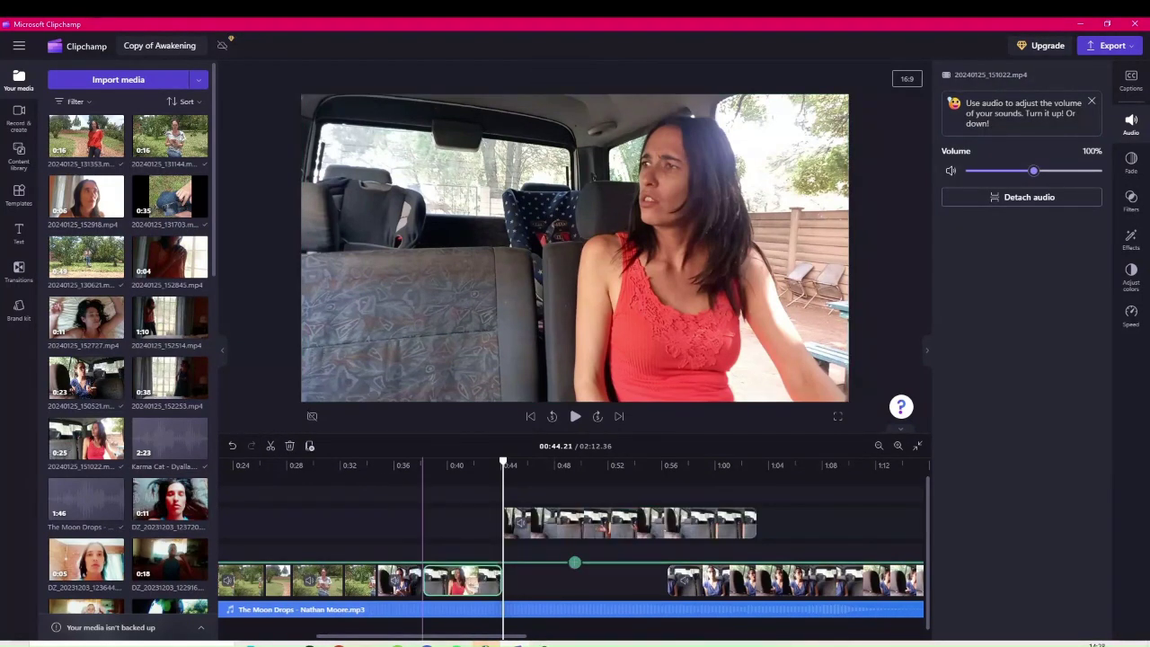
# Step: Move the rest of 20240125_151022.mp4 to about 1:01 and the rear 20240125_150521.mp4 piece to about 47.7 seconds, and play the latter
pyautogui.moveTo(584, 523); pyautogui.dragTo(807, 525)
pyautogui.moveTo(694, 580); pyautogui.dragTo(577, 580)
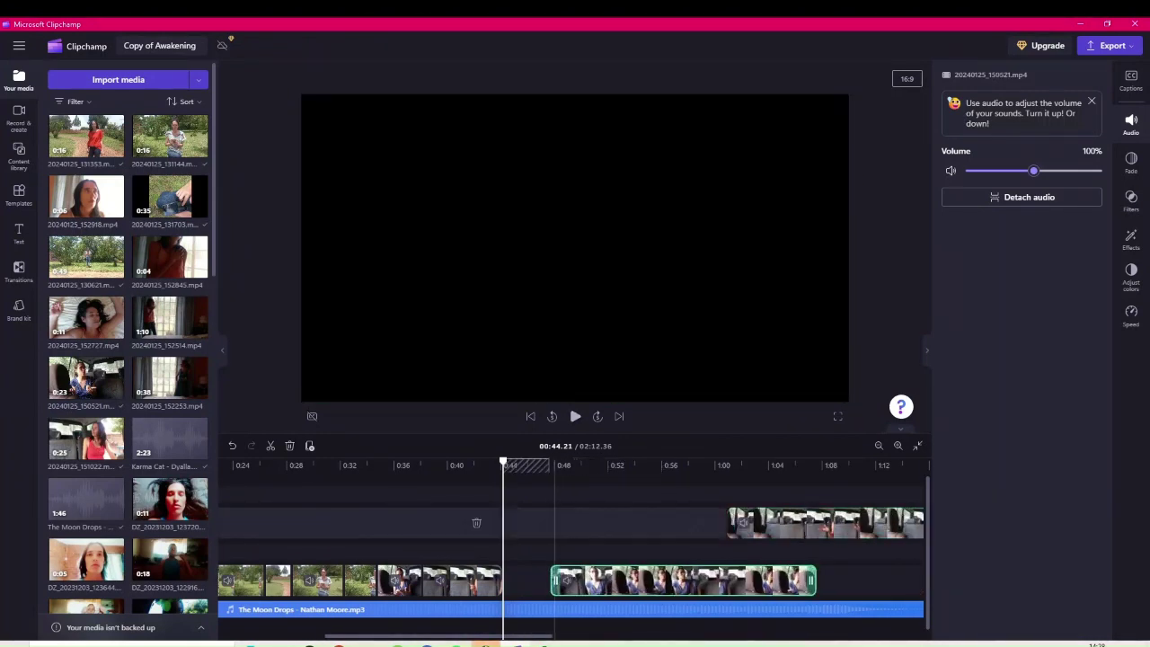
pyautogui.click(550, 524)
pyautogui.press('space')
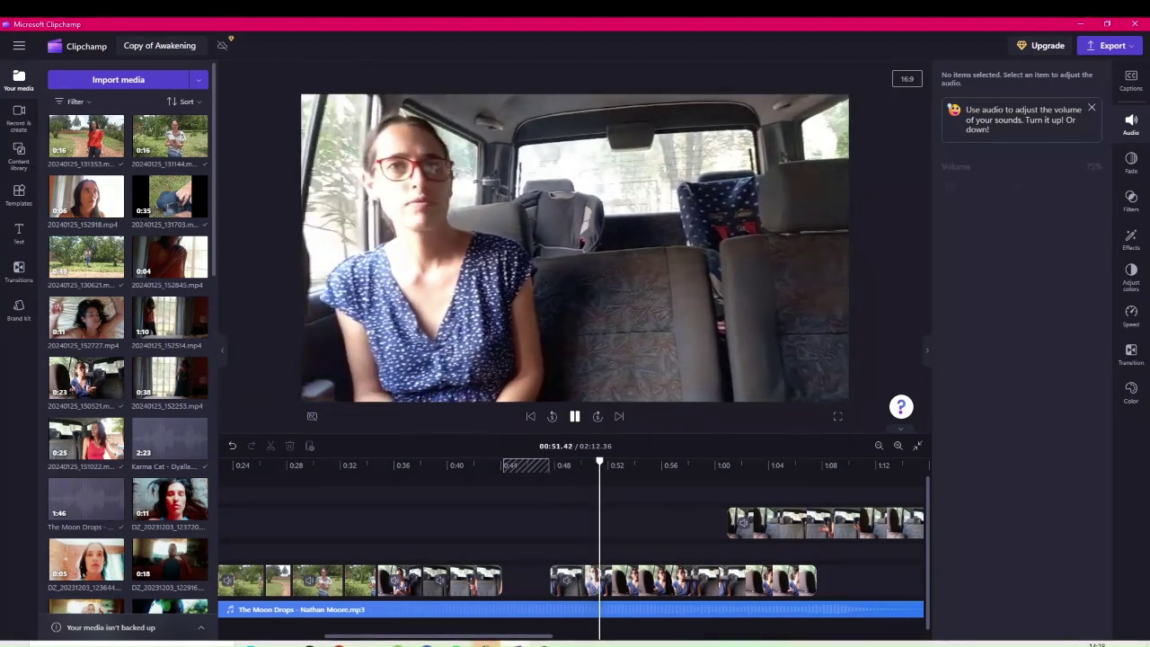
pyautogui.press('space')
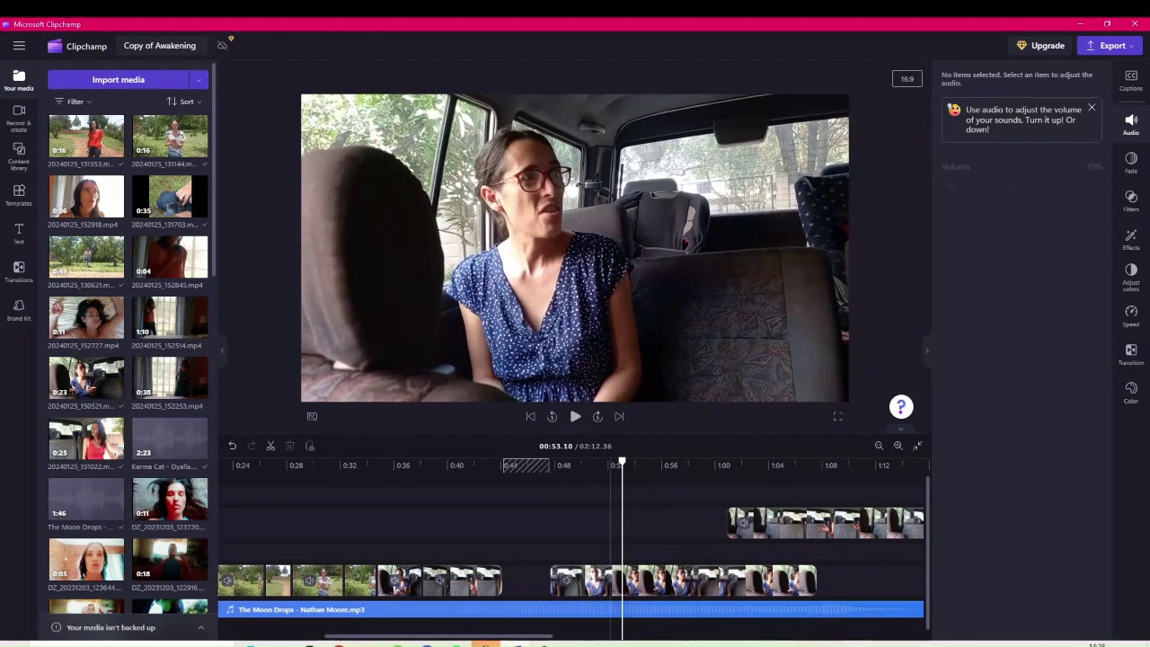
# Step: Split 20240125_150521.mp4 together with the music at about 52.5 seconds and delete the video's front part
pyautogui.click(615, 550)
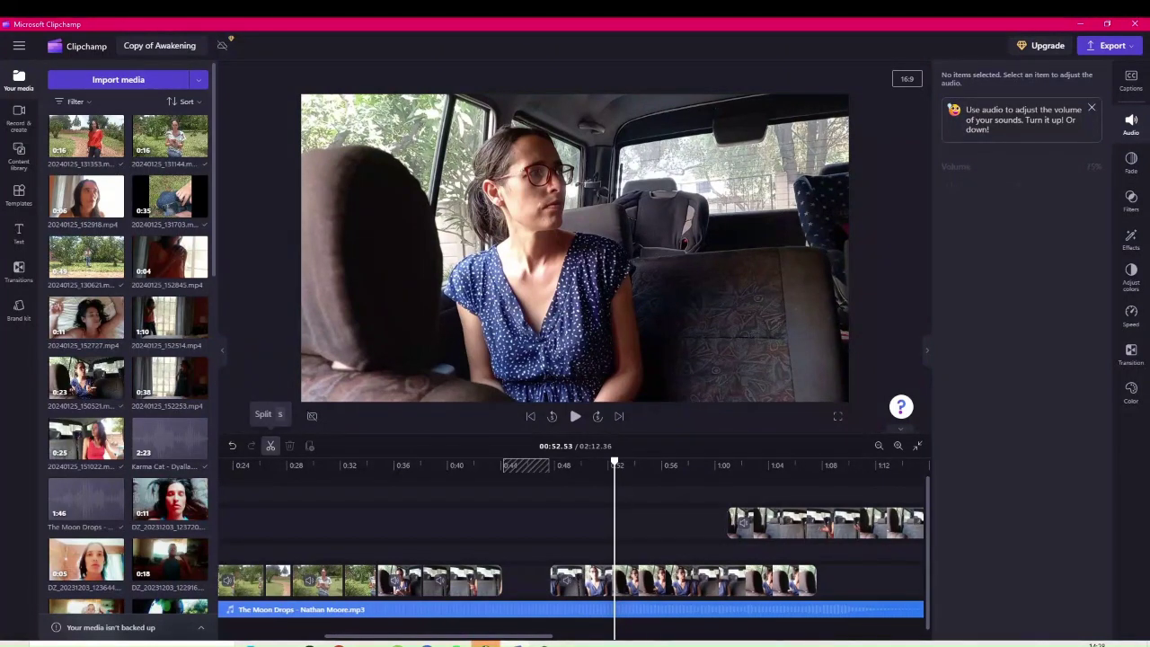
pyautogui.click(269, 446)
pyautogui.click(582, 579)
pyautogui.press('Delete')
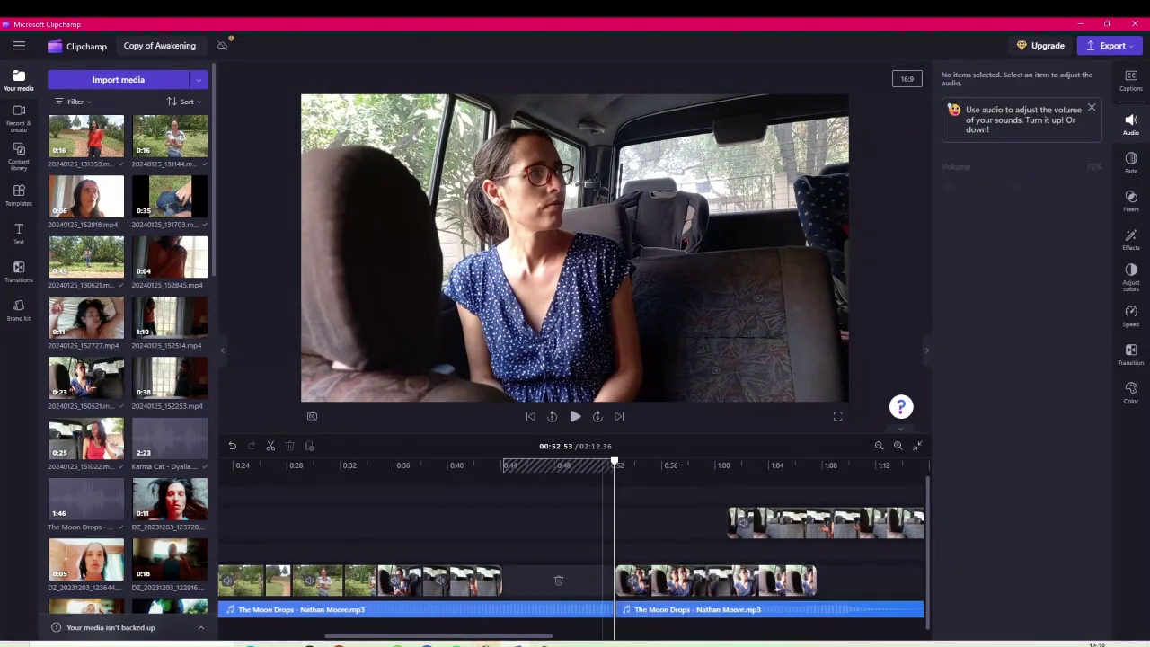
# Step: Play the remaining 20240125_150521.mp4 piece, split it with the music at about 57.6 seconds and join its front part to the 44.2-second cut
pyautogui.click(575, 416)
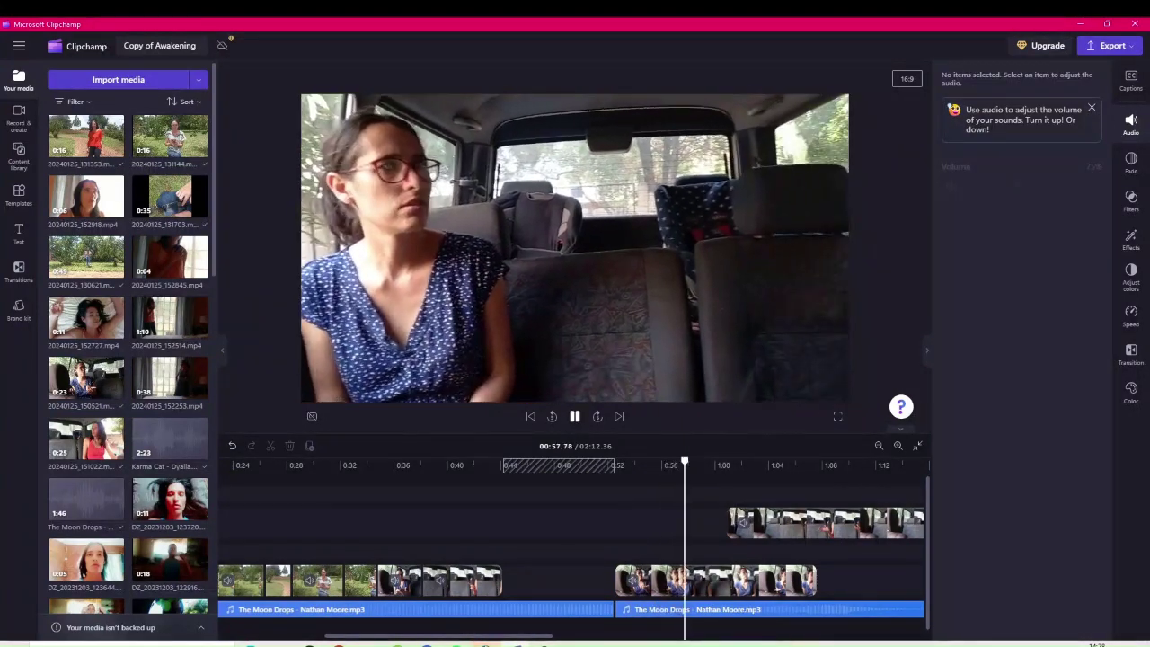
pyautogui.click(573, 414)
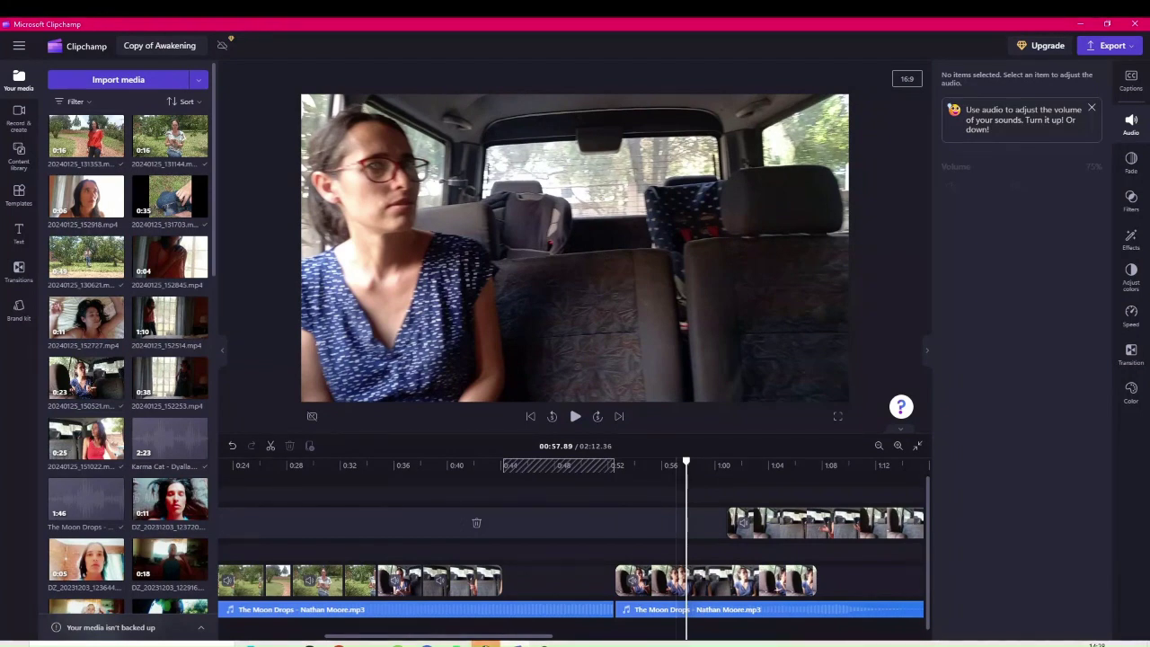
pyautogui.click(676, 524)
pyautogui.click(573, 413)
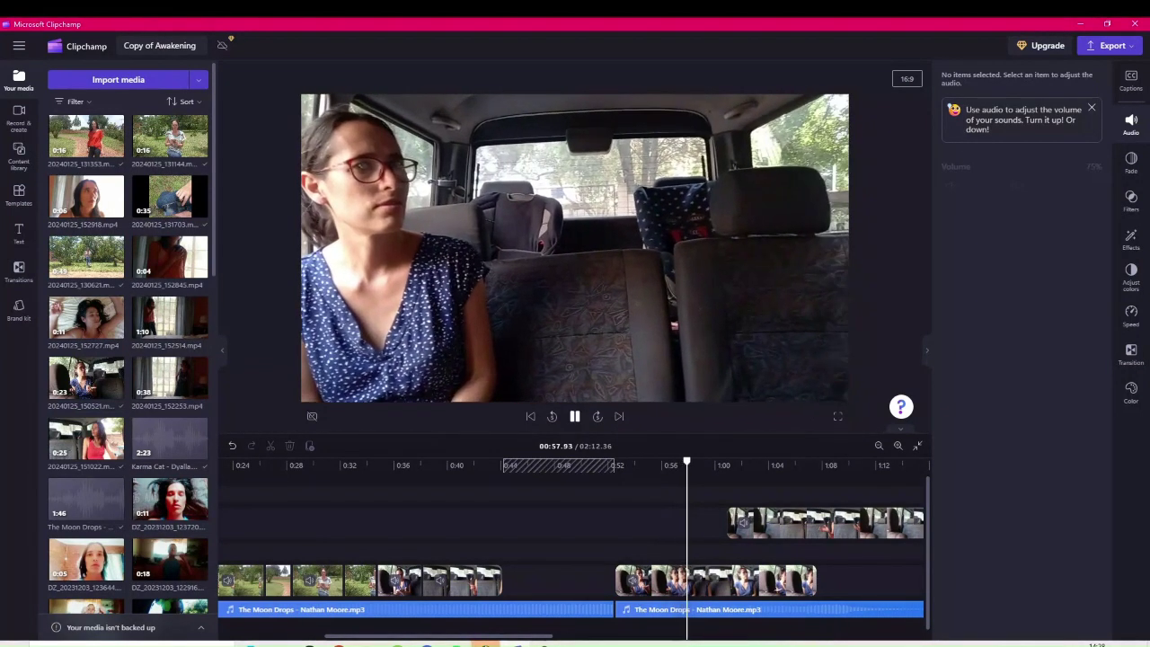
pyautogui.click(573, 414)
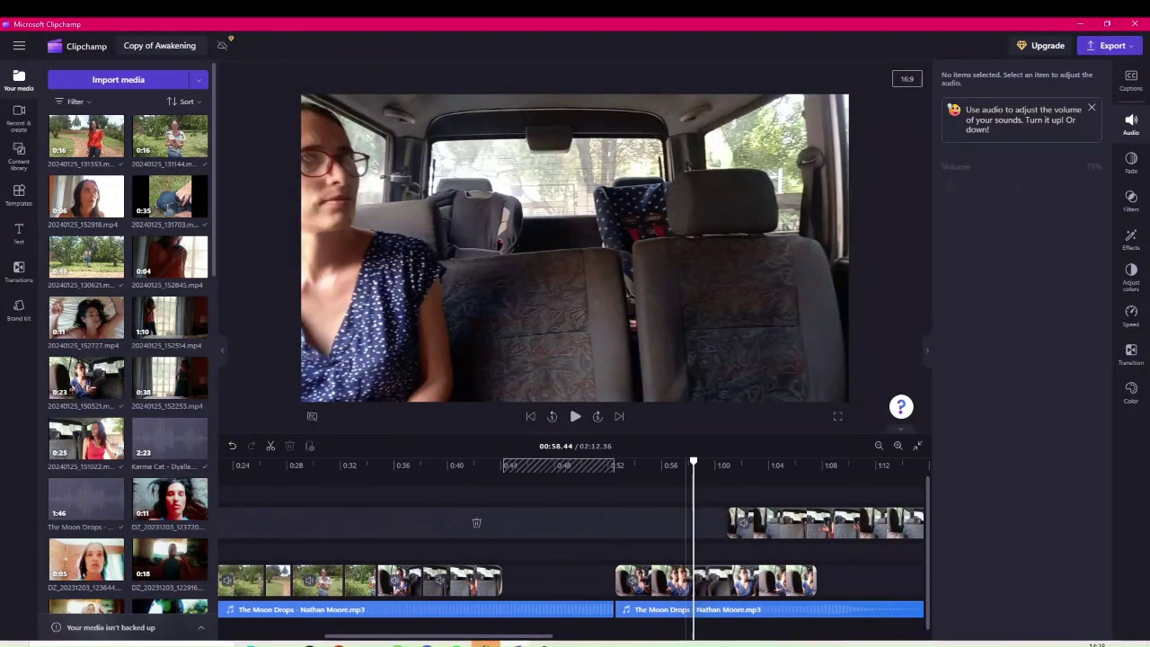
pyautogui.click(685, 525)
pyautogui.click(682, 464)
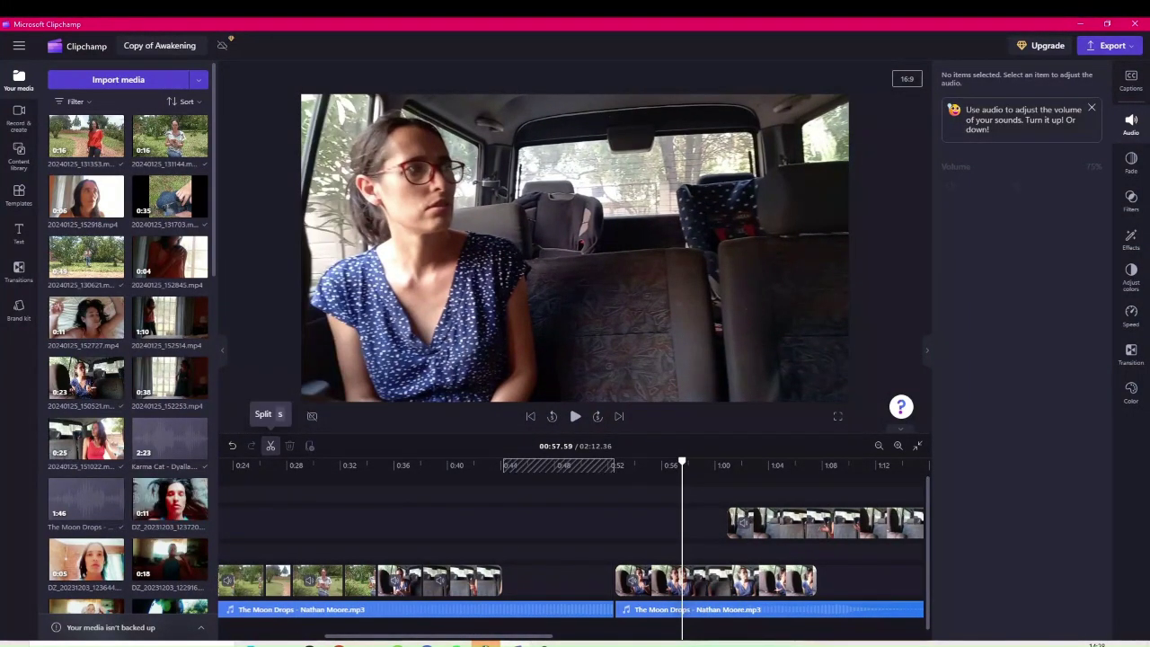
pyautogui.click(270, 445)
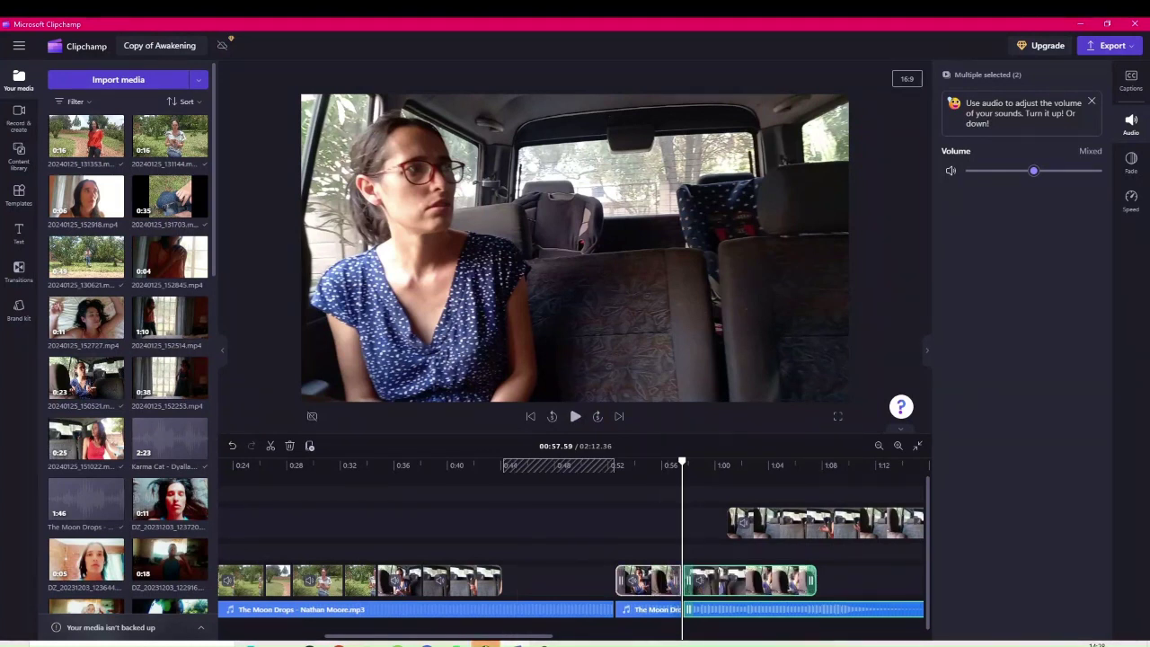
pyautogui.moveTo(647, 580); pyautogui.dragTo(536, 580)
# Step: Move the upper-track 20240125_151022.mp4 piece to start at about 50.2 seconds and play across the transition into it
pyautogui.moveTo(809, 523); pyautogui.dragTo(668, 523)
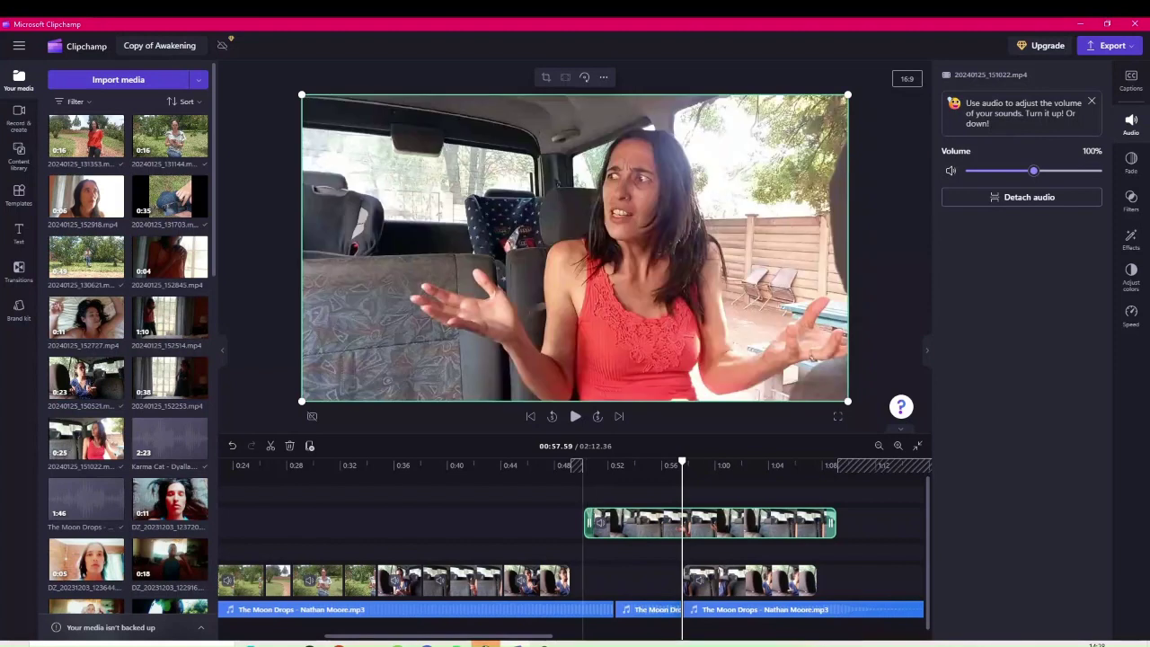
pyautogui.click(583, 551)
pyautogui.press('space')
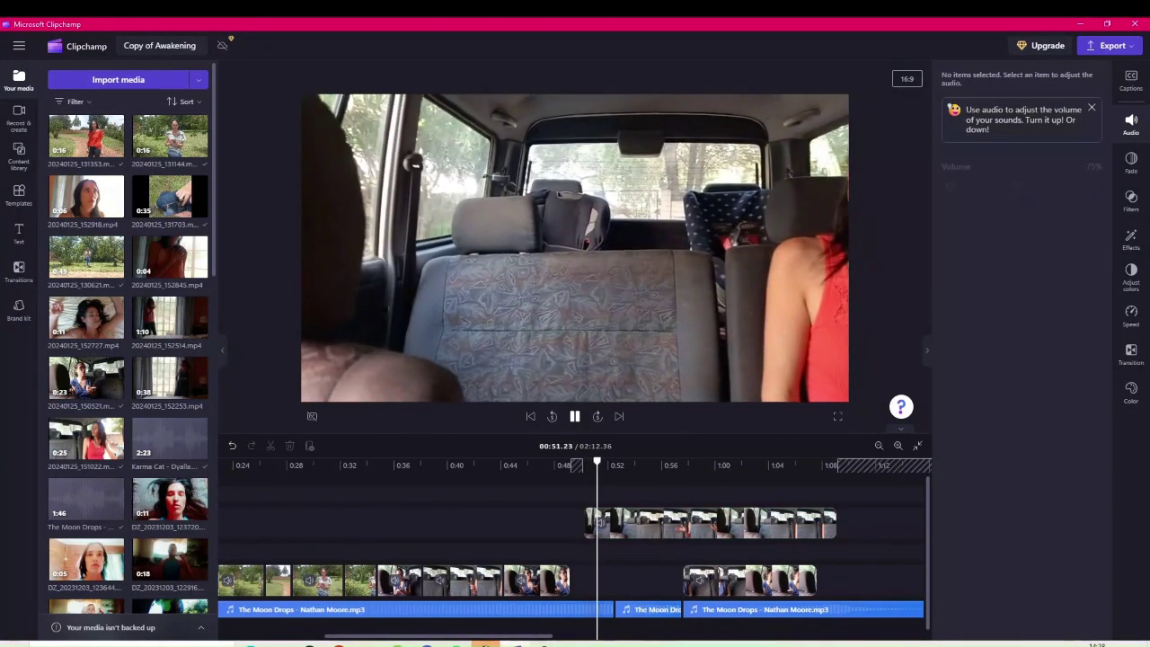
pyautogui.press('space')
pyautogui.click(542, 537)
pyautogui.click(573, 414)
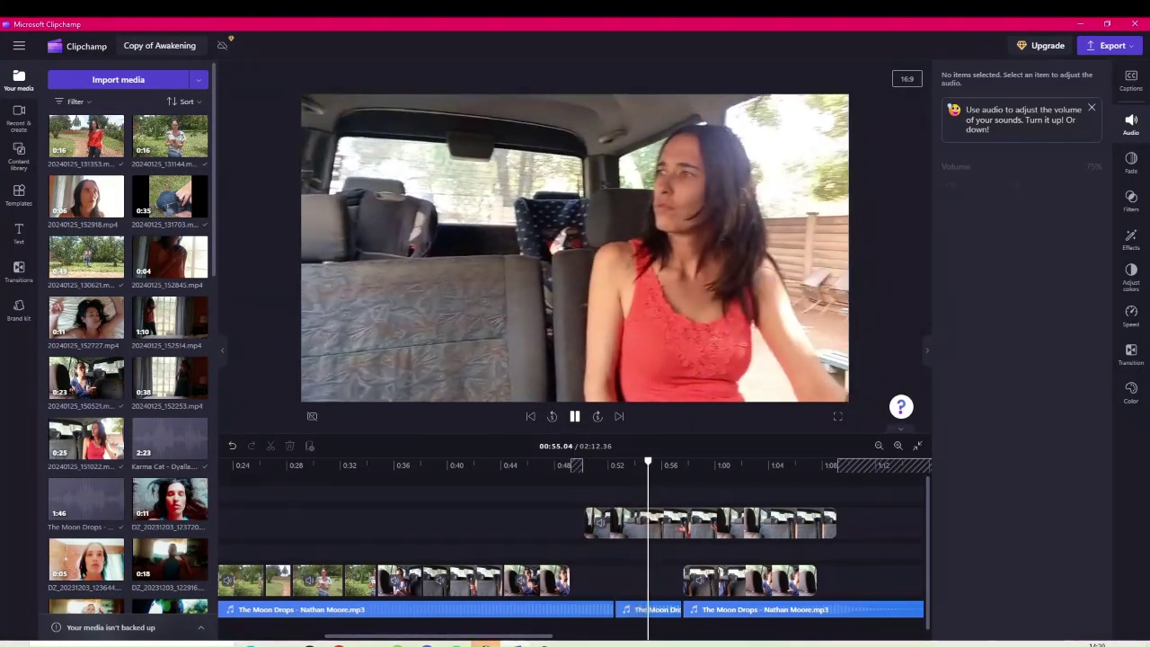
pyautogui.click(573, 413)
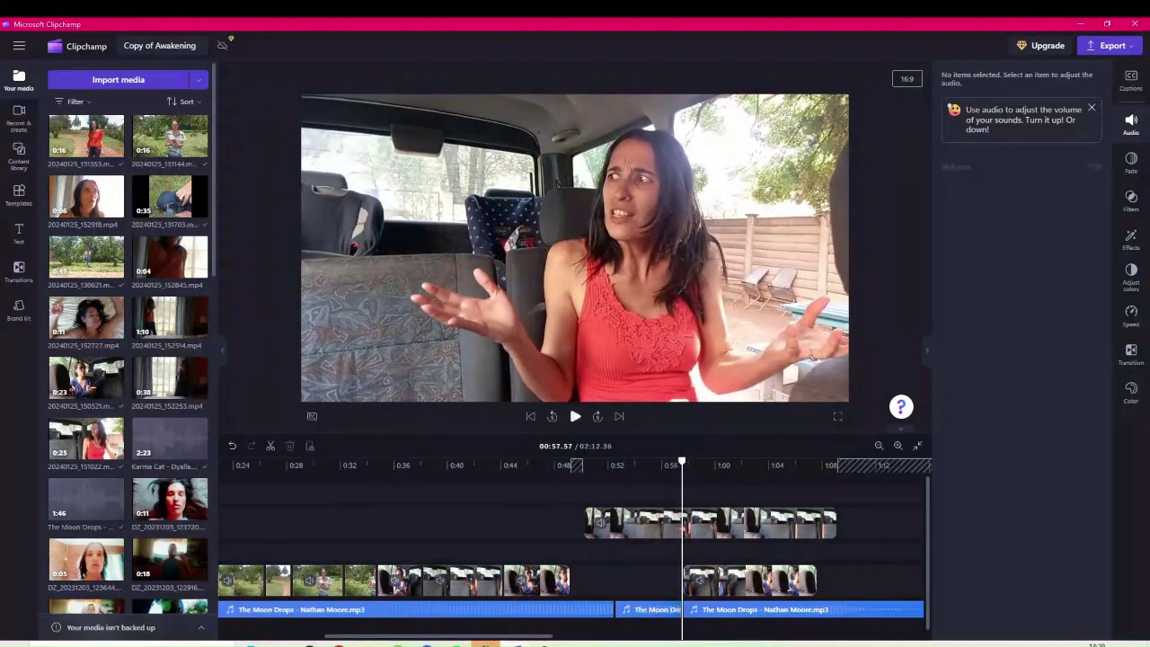
# Step: Replay part of the upper-track 20240125_151022.mp4 piece, split it at about 54.7 seconds and delete the part before the cut
pyautogui.click(630, 467)
pyautogui.click(575, 416)
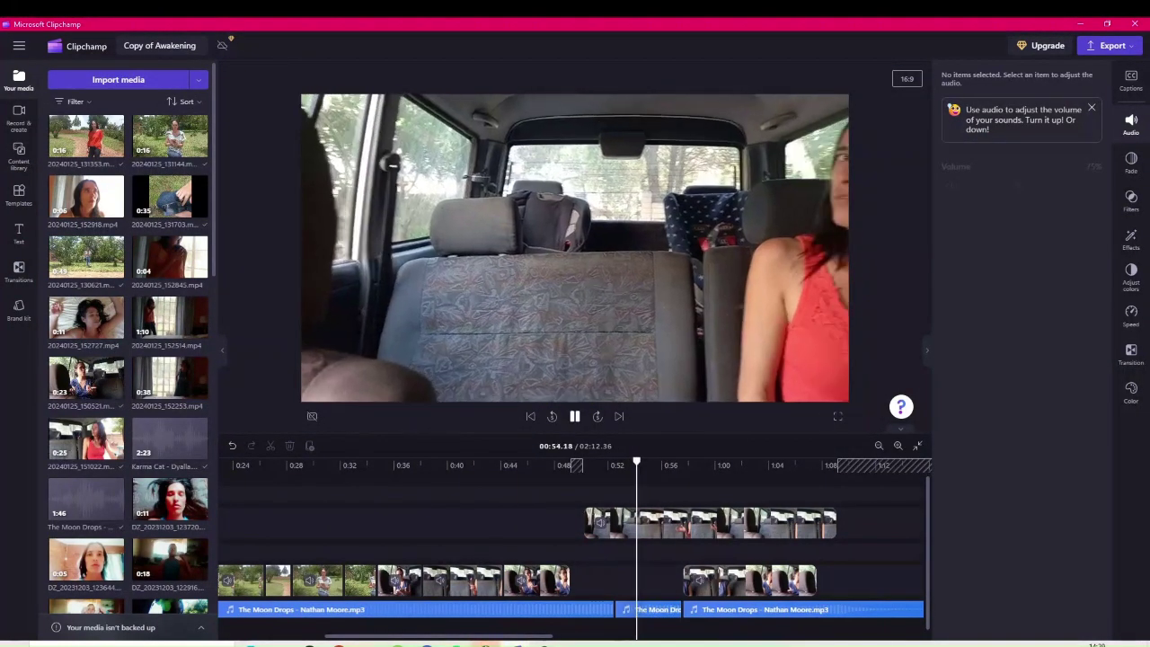
pyautogui.click(575, 415)
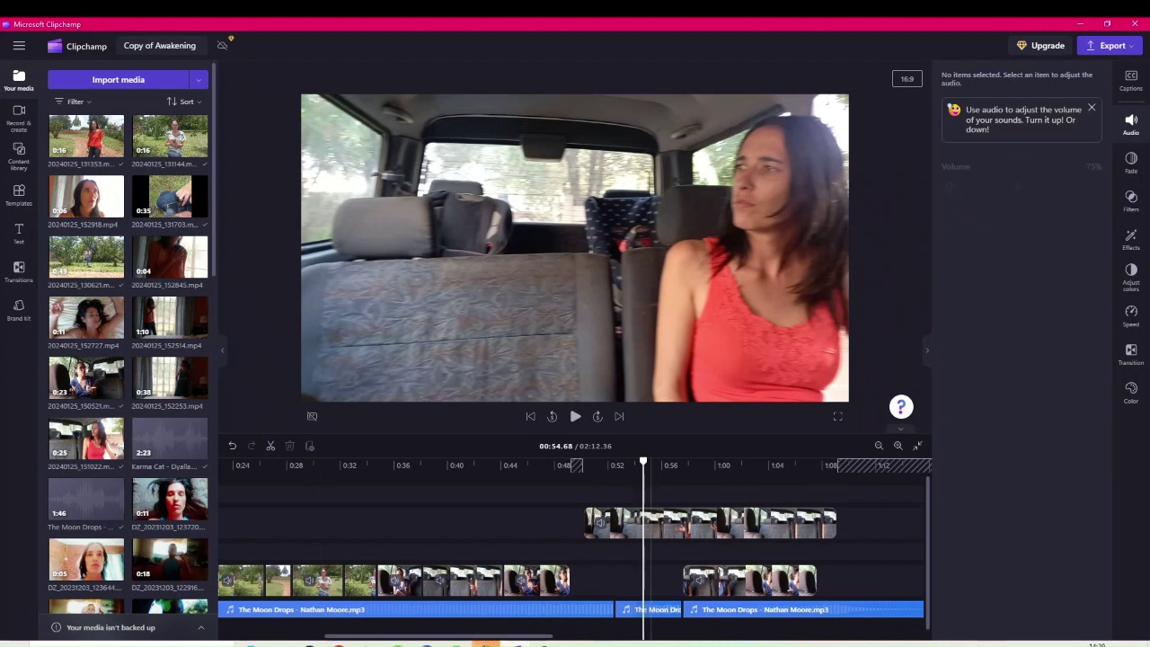
pyautogui.click(669, 525)
pyautogui.click(270, 445)
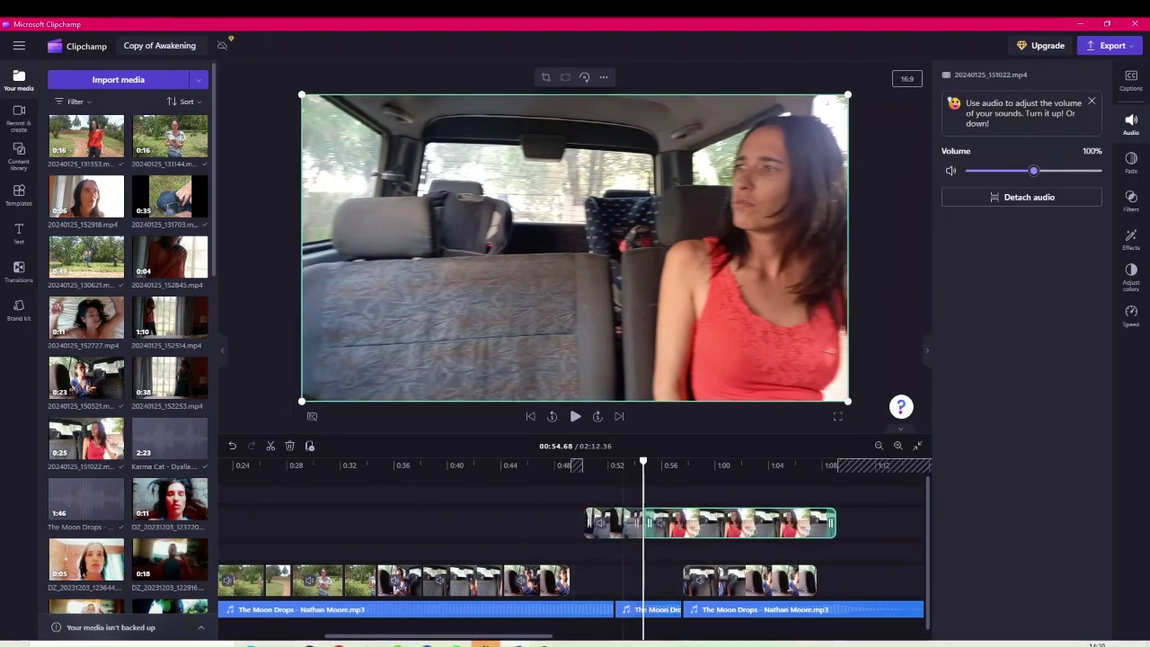
pyautogui.click(622, 523)
pyautogui.press('Delete')
# Step: Insert the remaining 20240125_151022.mp4 piece on the lower track between the two 20240125_150521.mp4 pieces and play it
pyautogui.moveTo(687, 523); pyautogui.dragTo(616, 579)
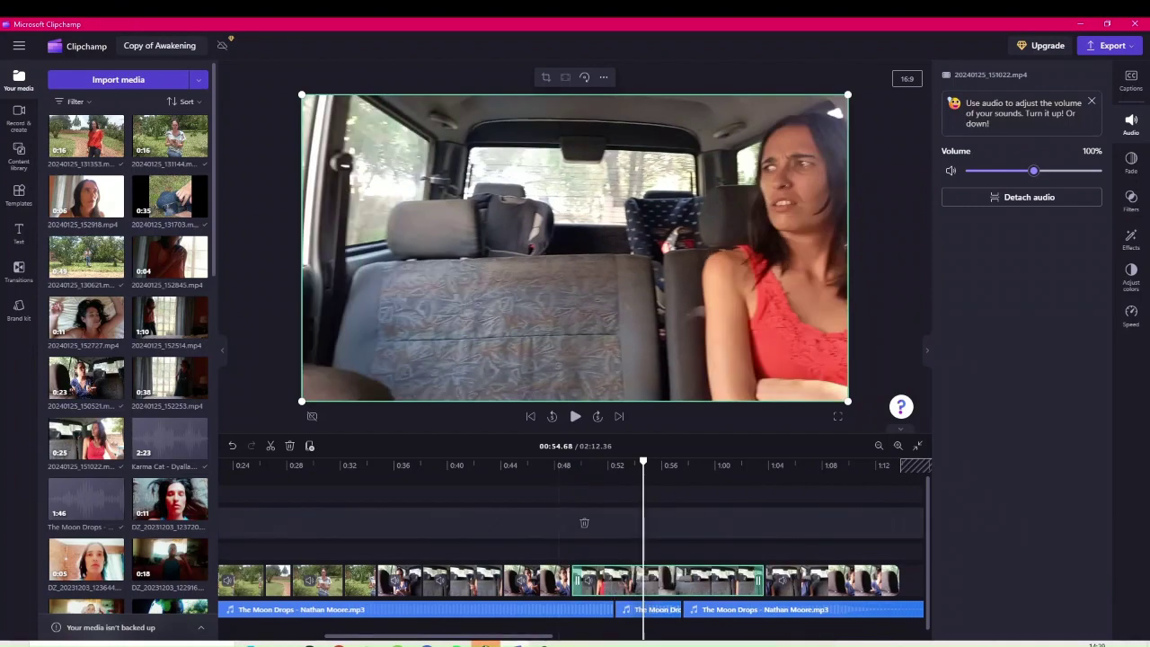
pyautogui.click(558, 523)
pyautogui.press('space')
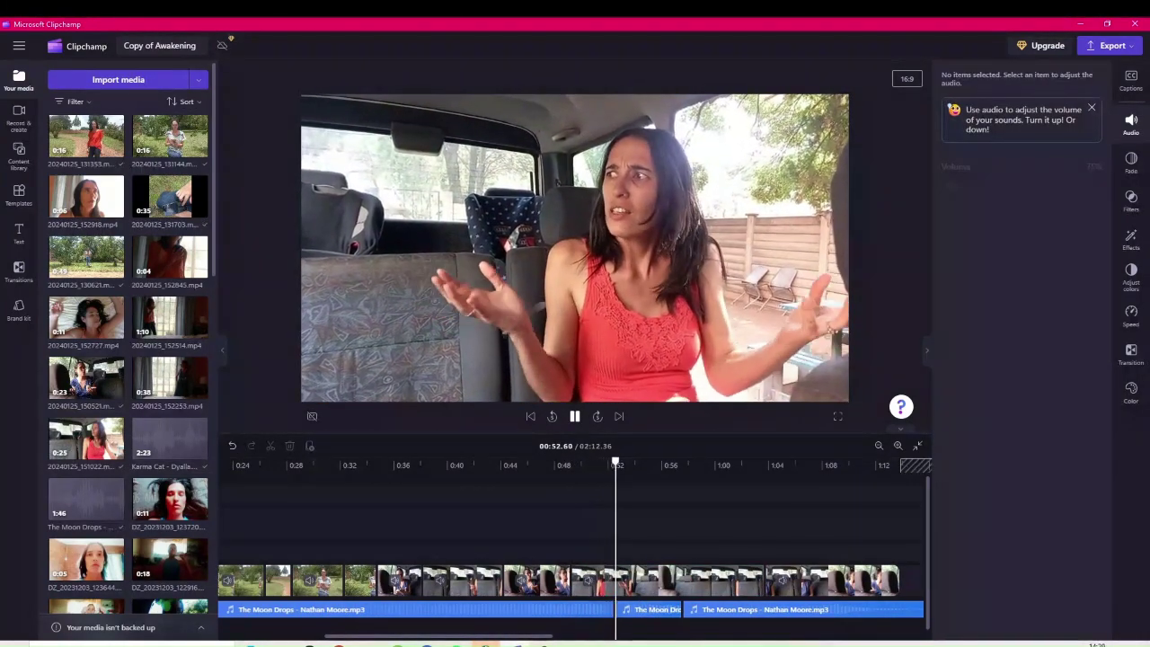
pyautogui.press('space')
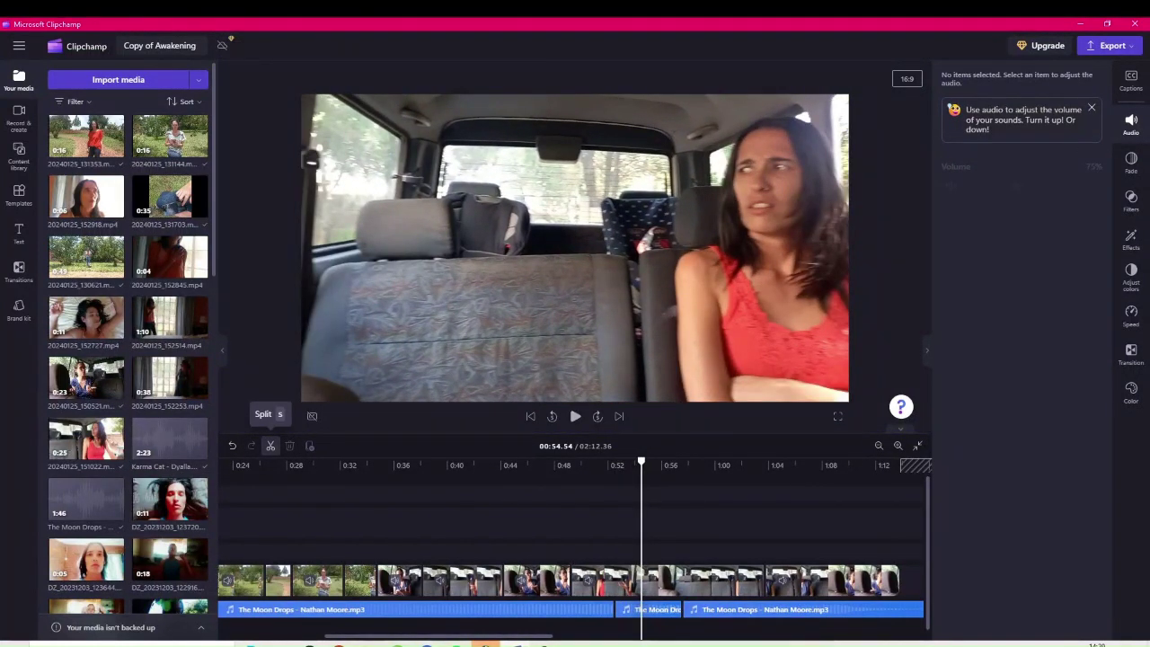
# Step: Split 20240125_151022.mp4 and the music at about 54.5 seconds, move the rear parts to about 1:01 and pull 20240125_150521.mp4 to the cut
pyautogui.click(270, 446)
pyautogui.moveTo(719, 580); pyautogui.dragTo(806, 522)
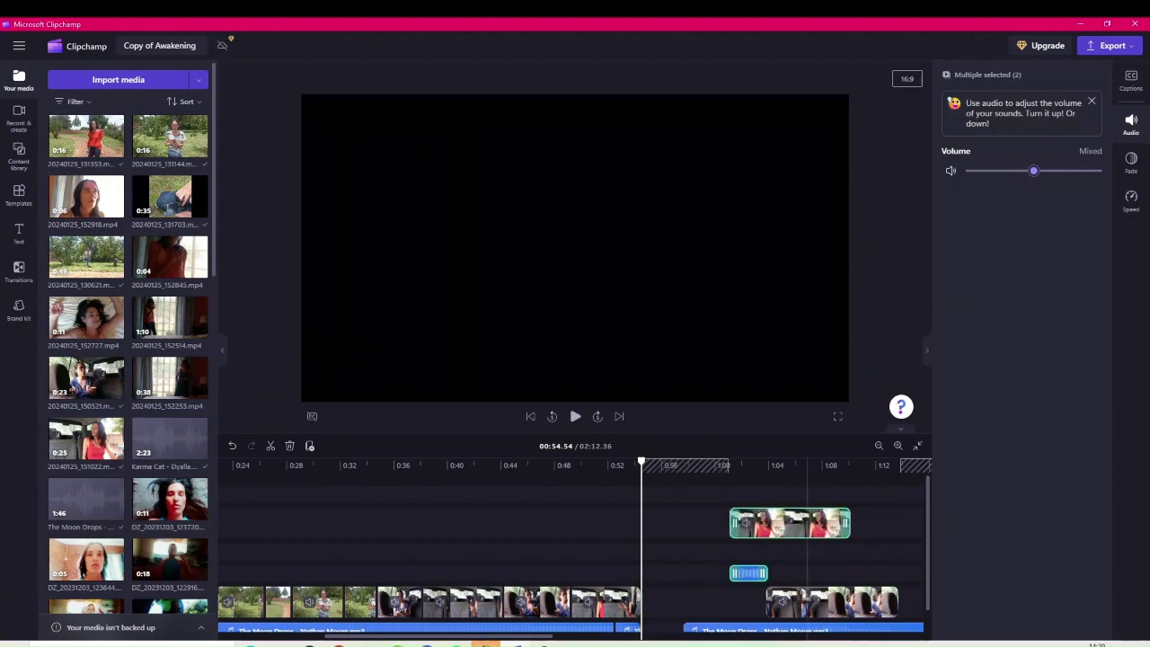
pyautogui.moveTo(813, 601); pyautogui.dragTo(696, 602)
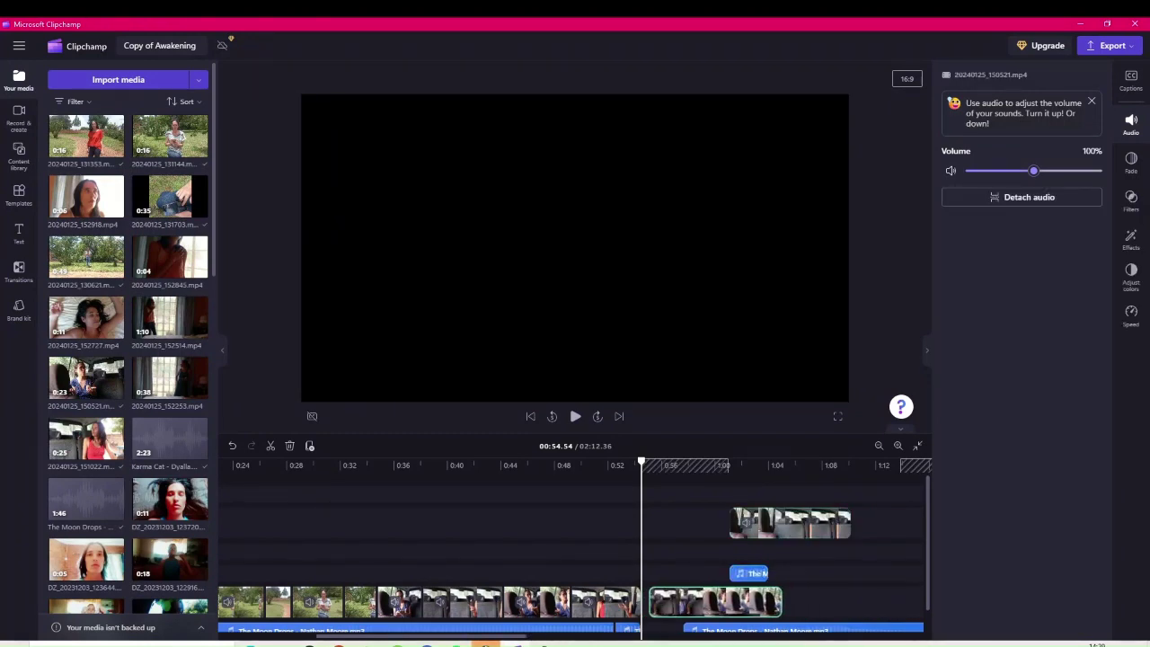
# Step: Play the last 20240125_150521.mp4 piece, split it at about 59.5 seconds and delete its front part with the gap
pyautogui.press('space')
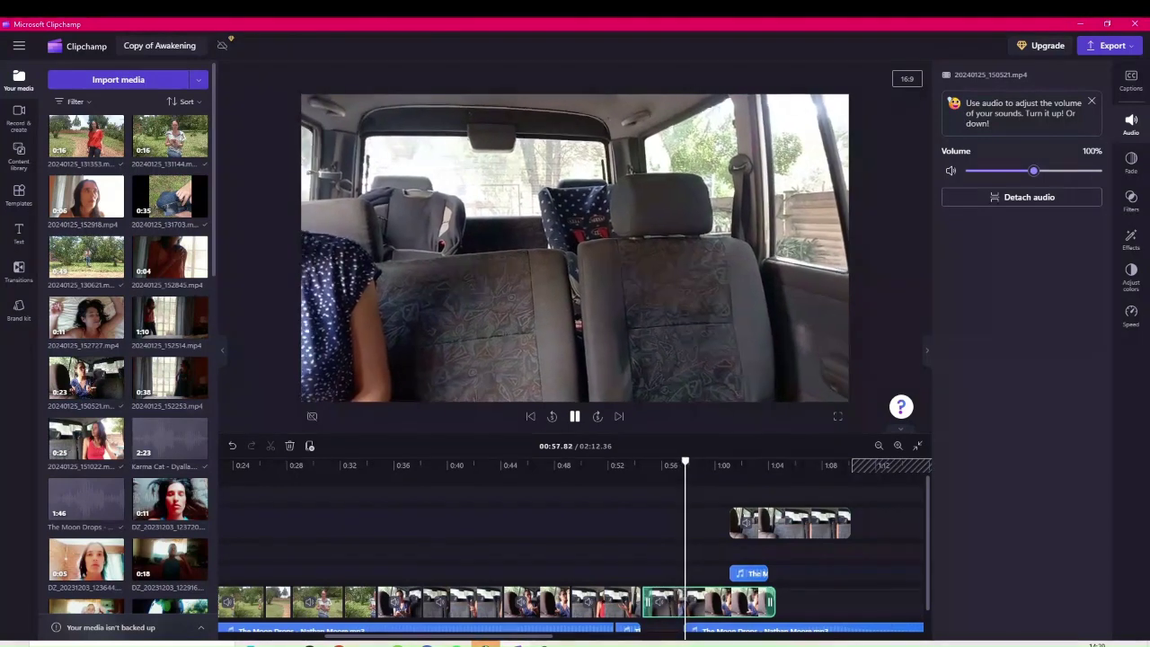
pyautogui.click(569, 400)
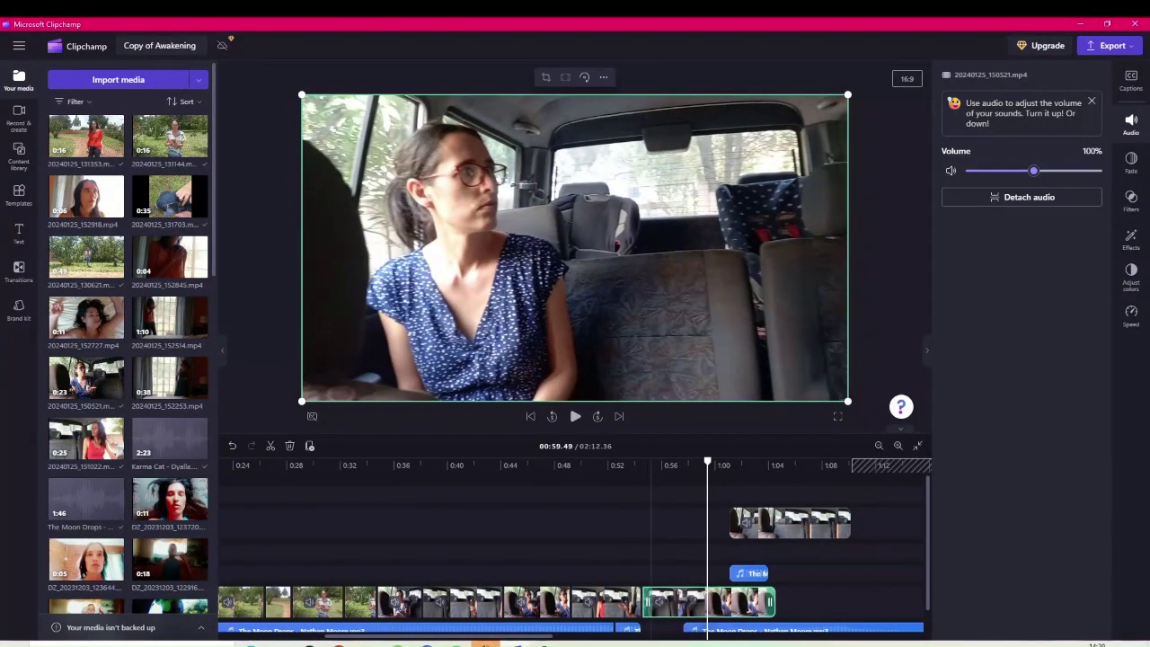
pyautogui.click(270, 446)
pyautogui.click(674, 603)
pyautogui.press('Delete')
pyautogui.click(674, 601)
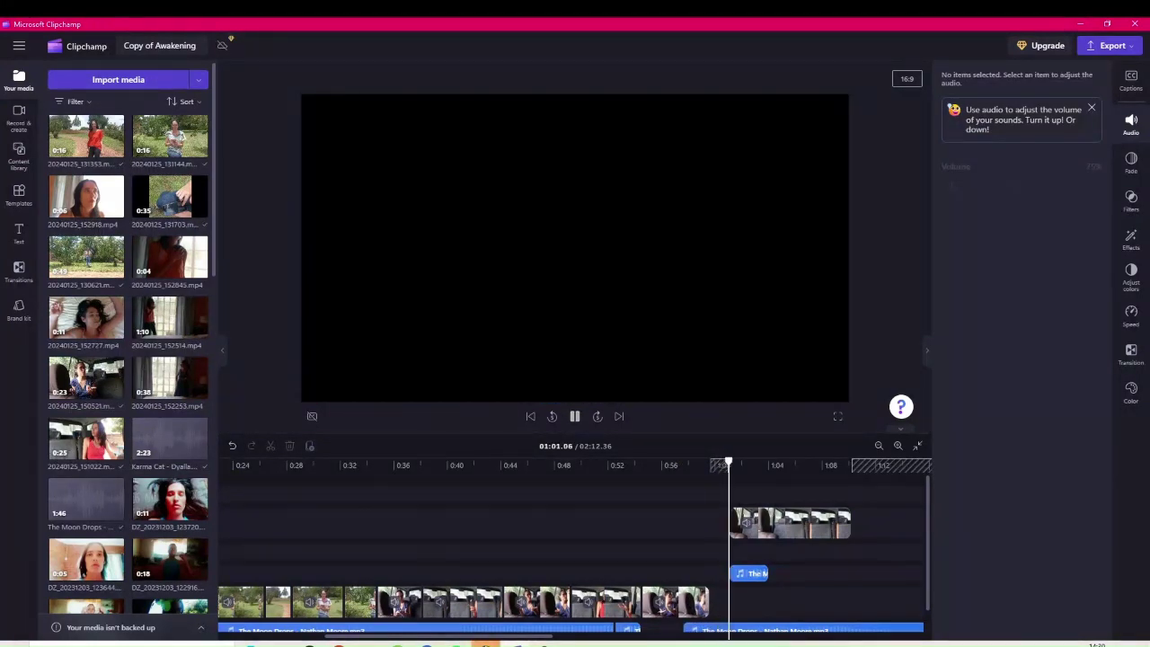
# Step: Append the upper-track 20240125_151022.mp4 piece after the last car piece, play it and place the playhead at about 1:04.7
pyautogui.press('space')
pyautogui.moveTo(790, 523); pyautogui.dragTo(771, 603)
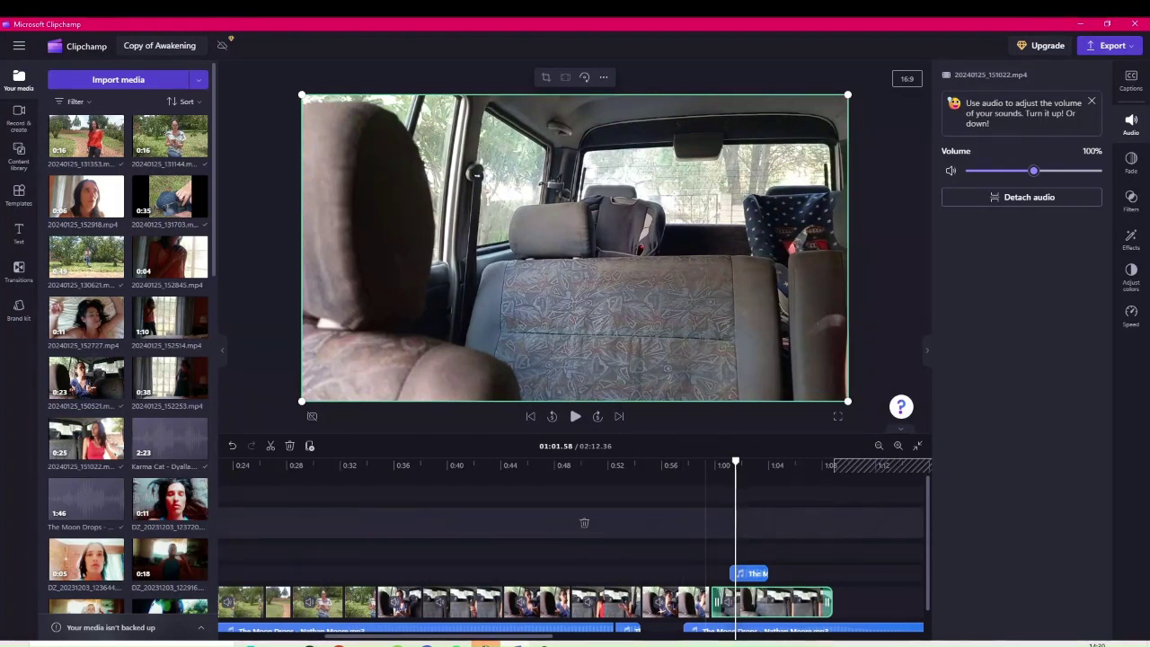
pyautogui.click(705, 523)
pyautogui.press('space')
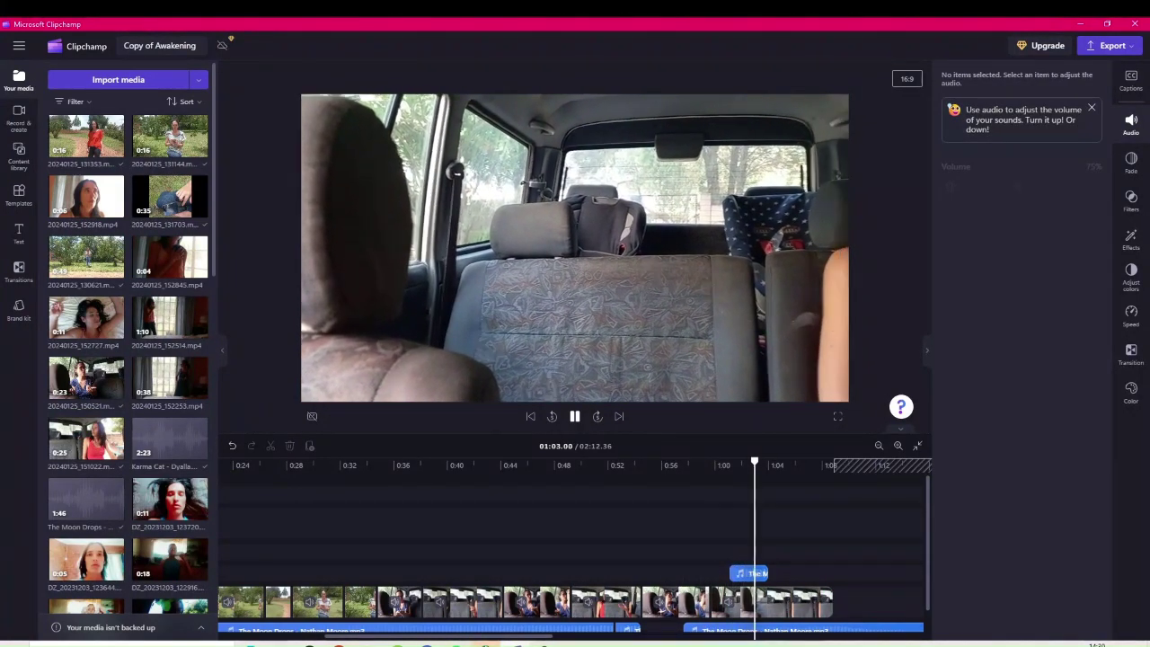
pyautogui.press('space')
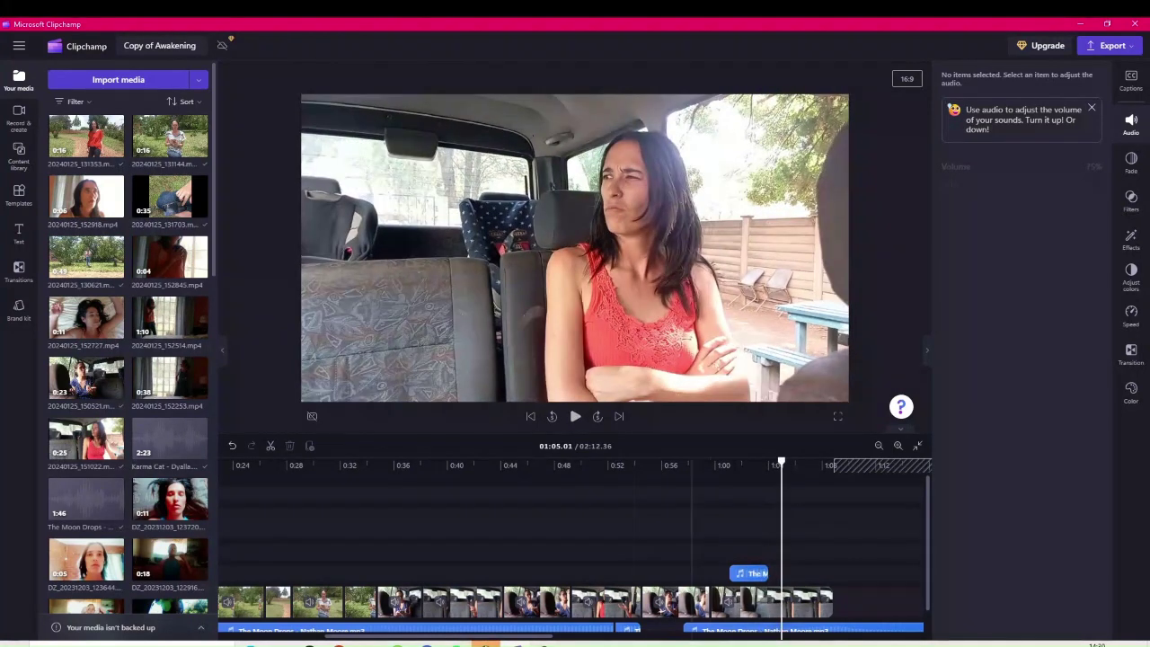
pyautogui.click(777, 466)
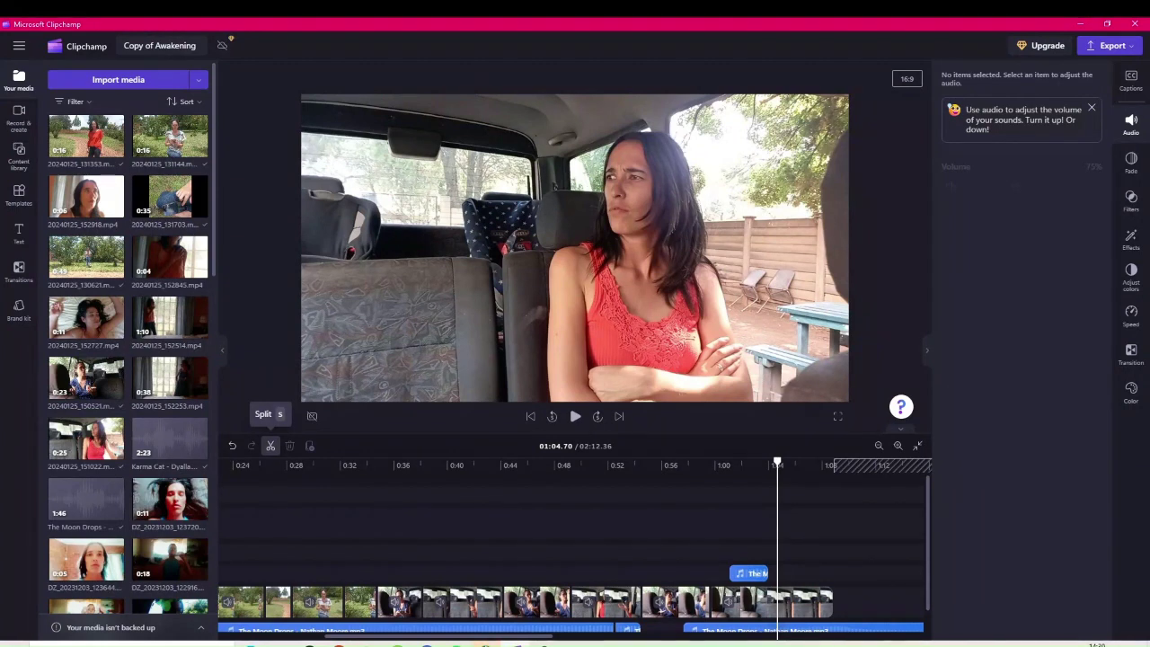
# Step: Split the last car clip and the music at about 1:04.7 and delete the three short The Moon Drops pieces before the cut
pyautogui.click(270, 446)
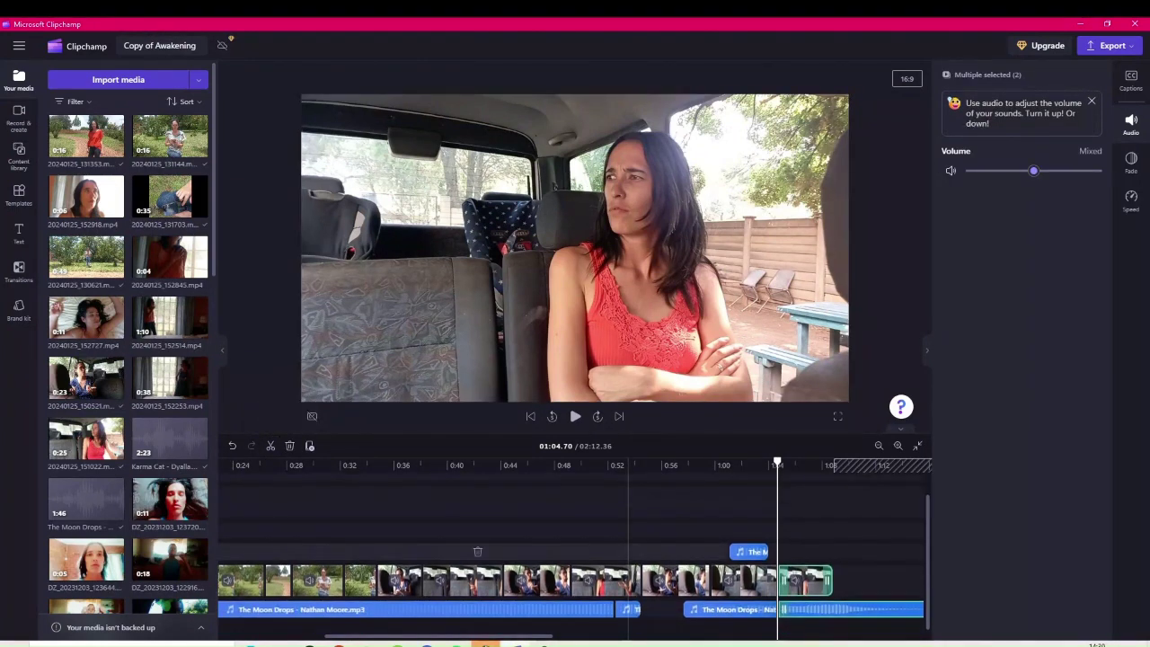
pyautogui.scroll(1, 628, 551)
pyautogui.click(735, 621)
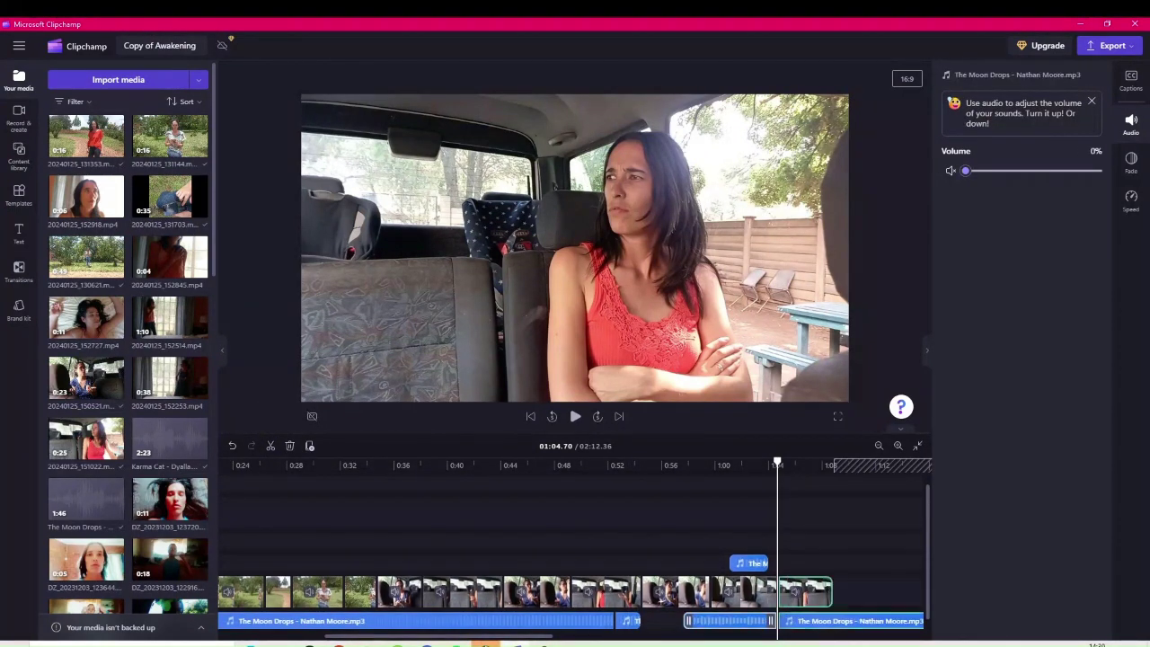
pyautogui.press('Delete')
pyautogui.click(749, 564)
pyautogui.press('Delete')
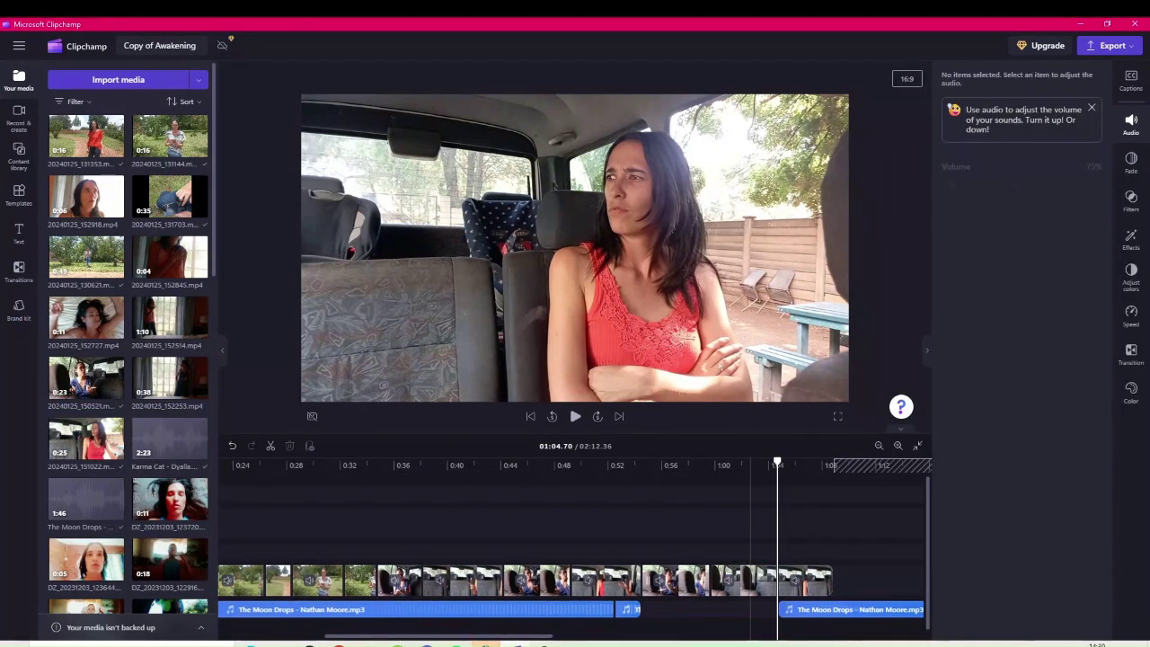
pyautogui.click(629, 609)
pyautogui.press('Delete')
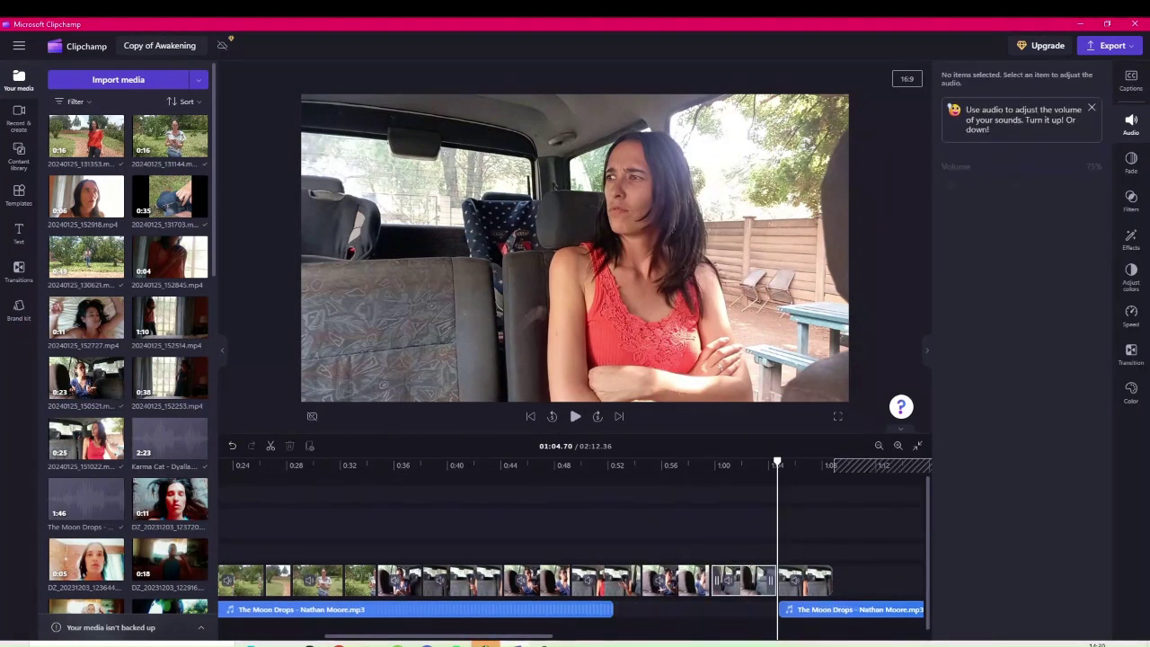
# Step: Delete the front part of the last 20240125_151022.mp4 piece and move the remaining part against the preceding car clip
pyautogui.click(748, 580)
pyautogui.press('Delete')
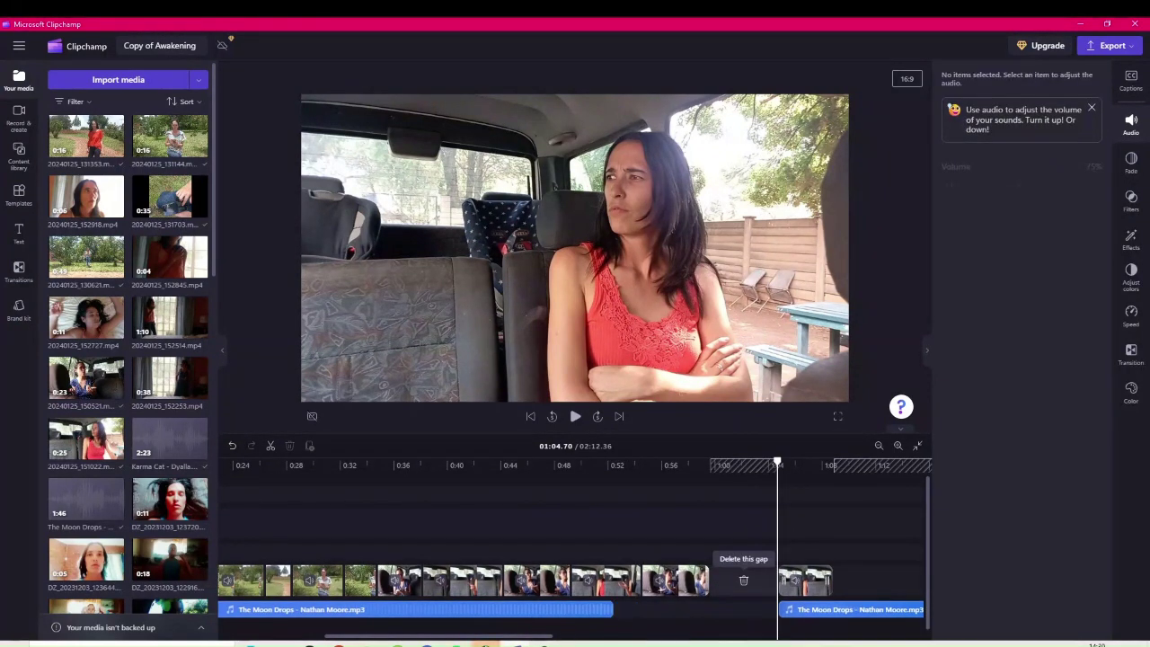
pyautogui.click(806, 581)
pyautogui.moveTo(805, 579); pyautogui.dragTo(738, 579)
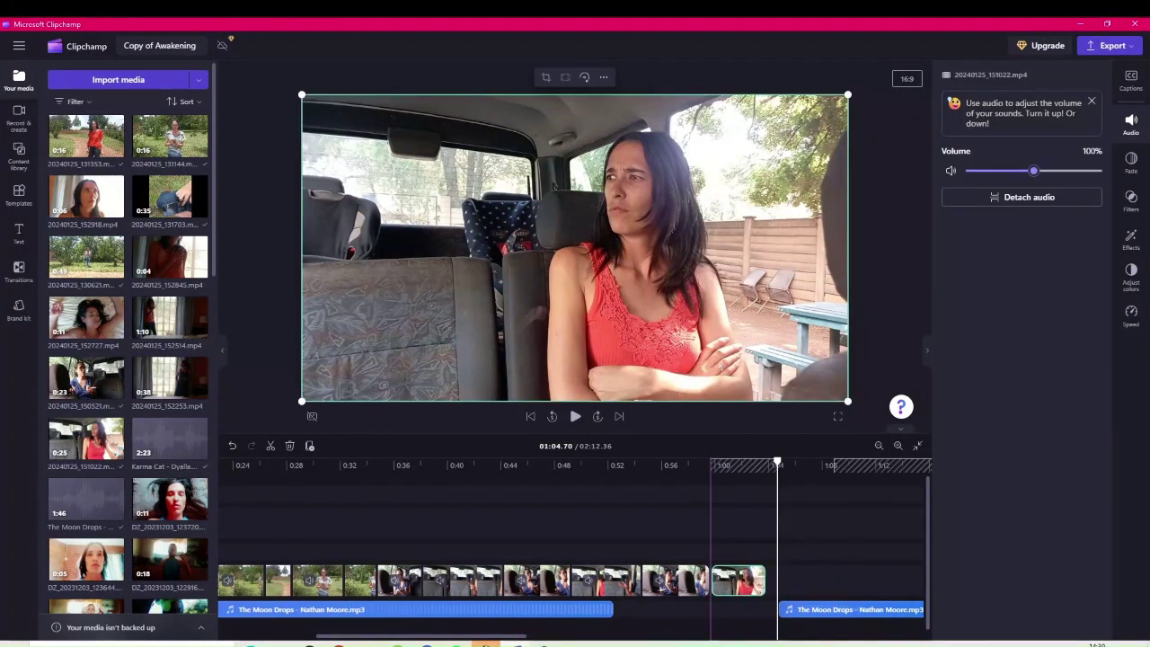
# Step: Play the moved 20240125_151022.mp4 piece, cut off its end at about 1:01.9 and delete the trailing The Moon Drops music piece
pyautogui.click(696, 620)
pyautogui.click(575, 416)
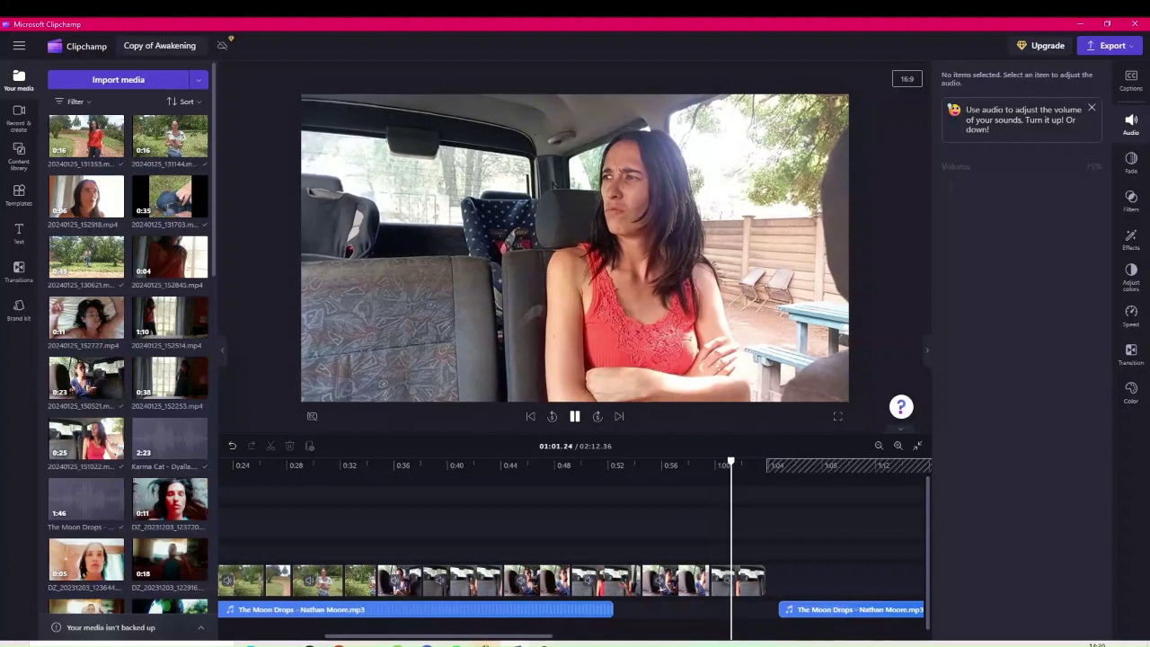
pyautogui.click(575, 416)
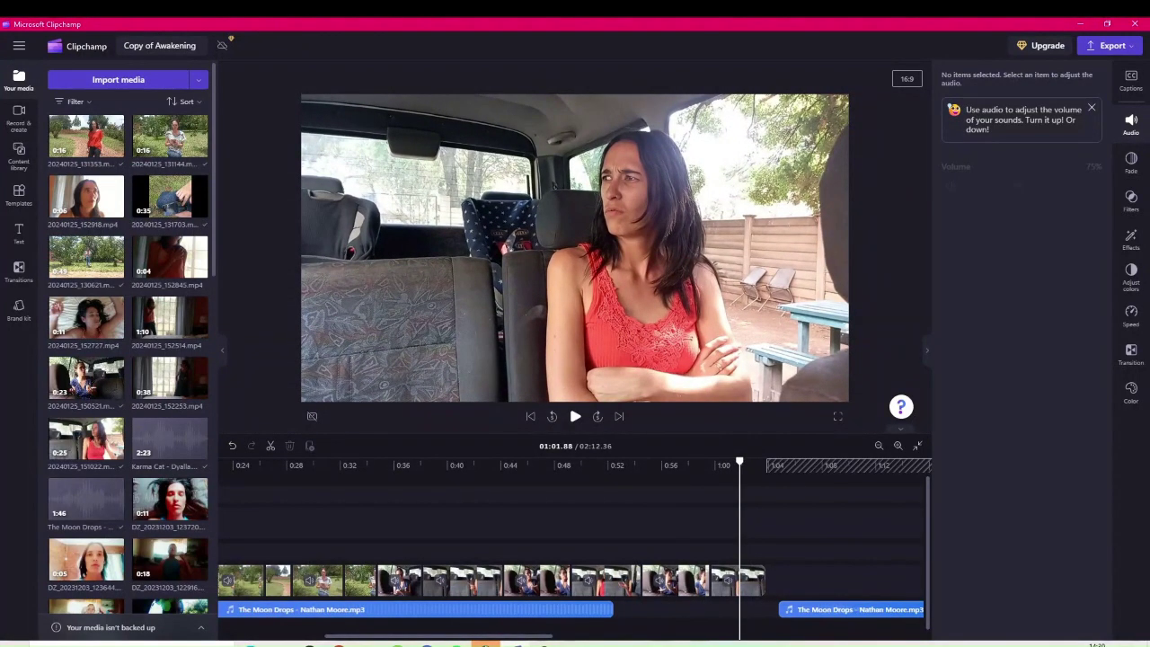
pyautogui.click(723, 582)
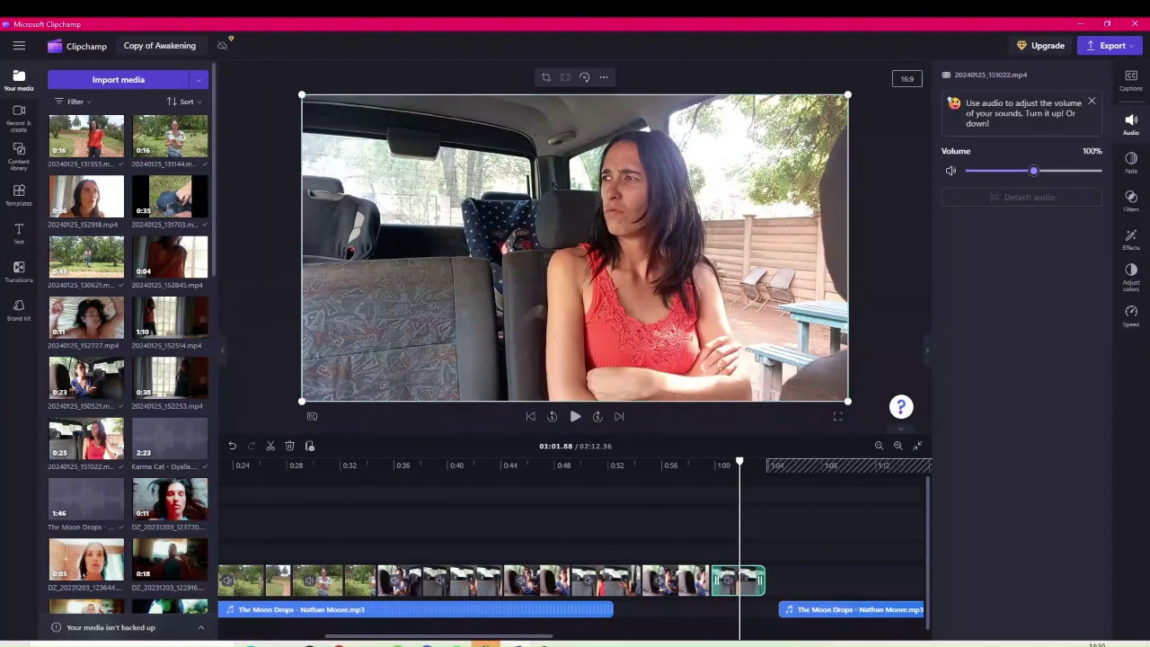
pyautogui.click(269, 446)
pyautogui.press('space')
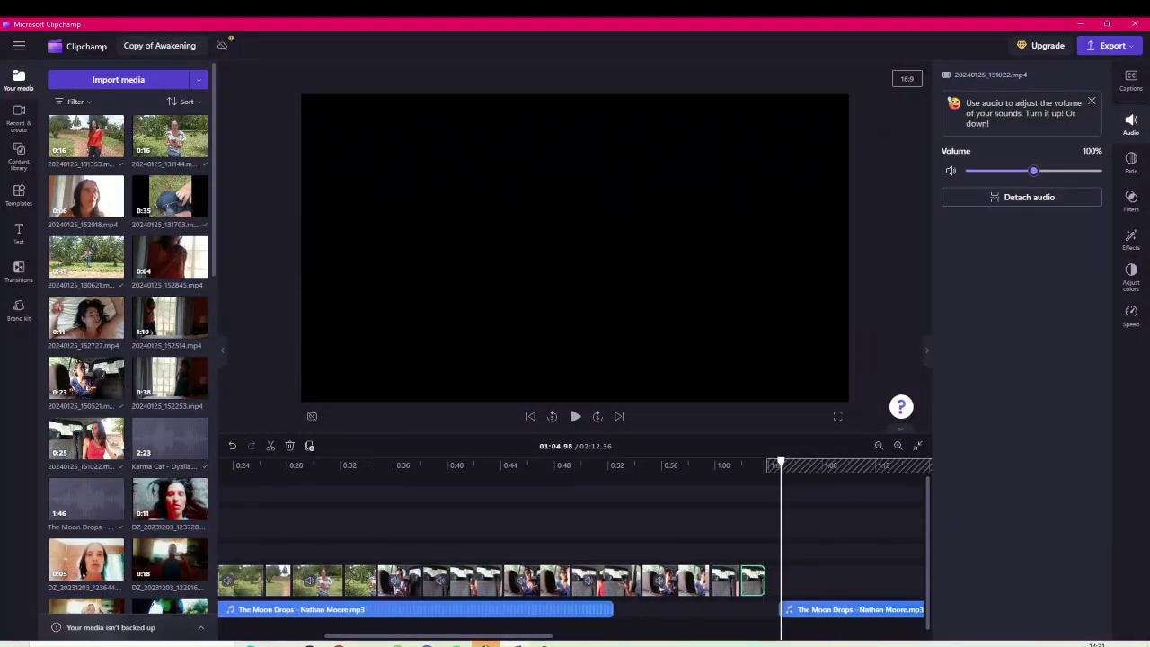
pyautogui.press('Delete')
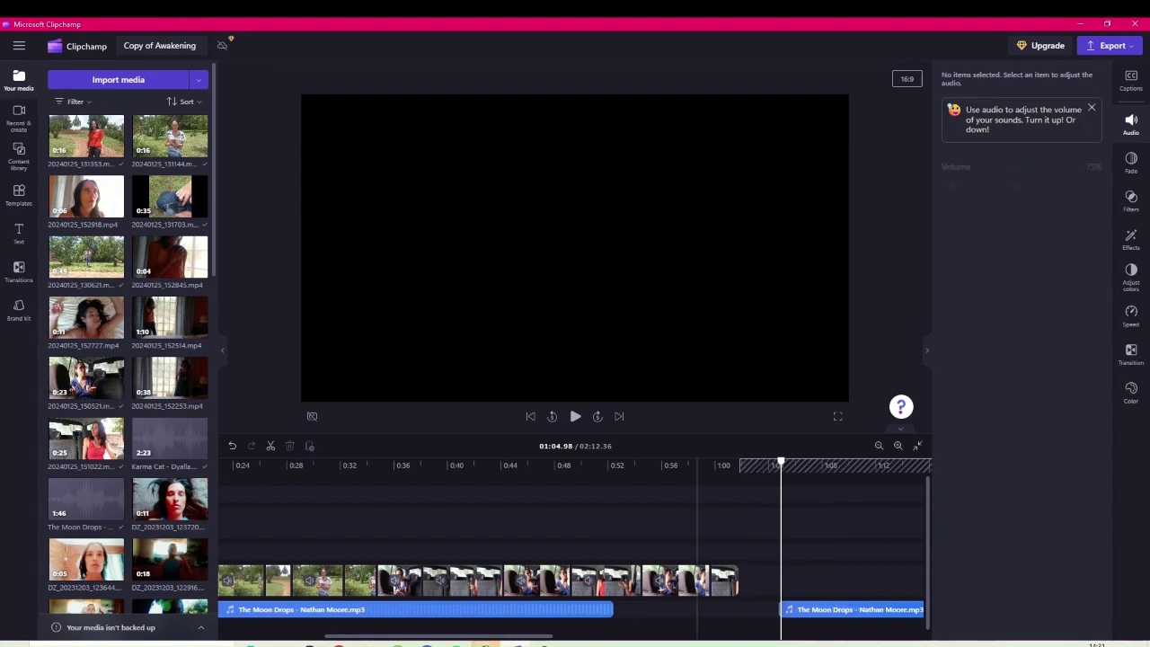
pyautogui.click(852, 609)
pyautogui.press('Delete')
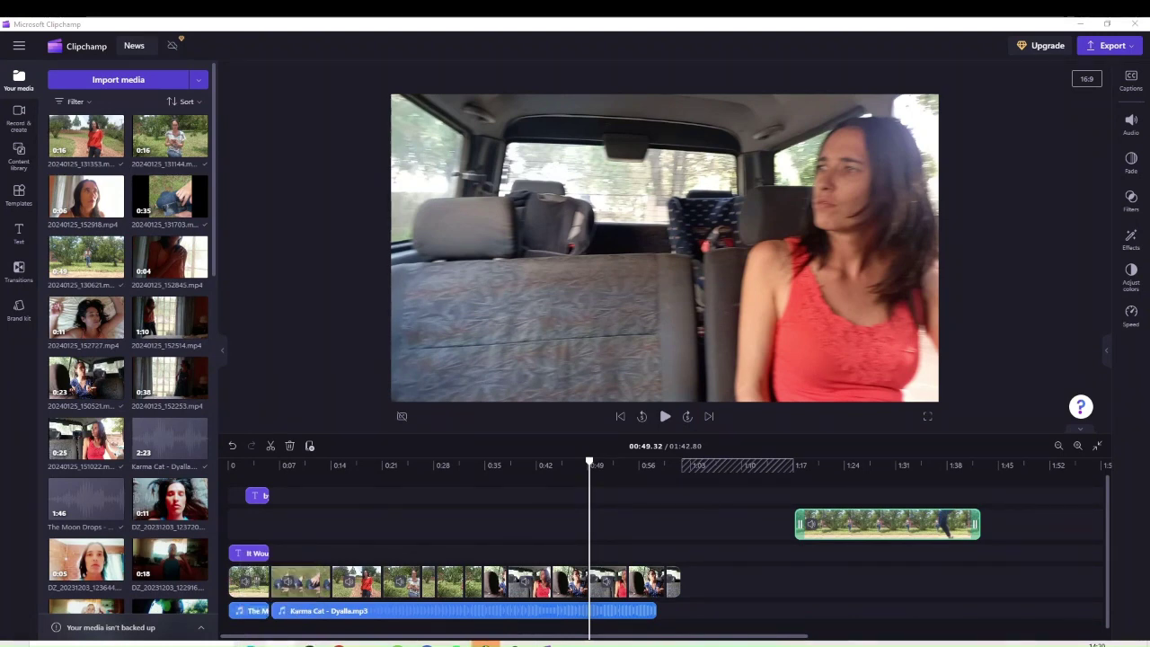
# Step: Import the WhatsApp video from the News folder into the News project and append it to the end of the main video track
pyautogui.moveTo(1141, 593); pyautogui.dragTo(762, 163)
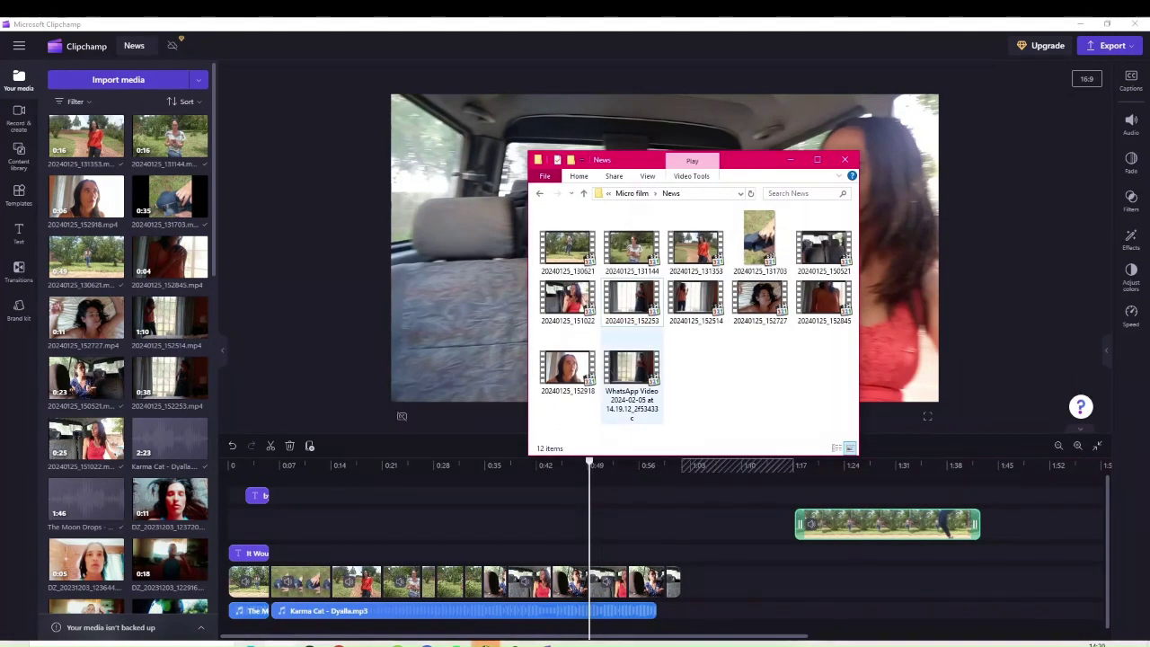
pyautogui.moveTo(632, 368); pyautogui.dragTo(710, 589)
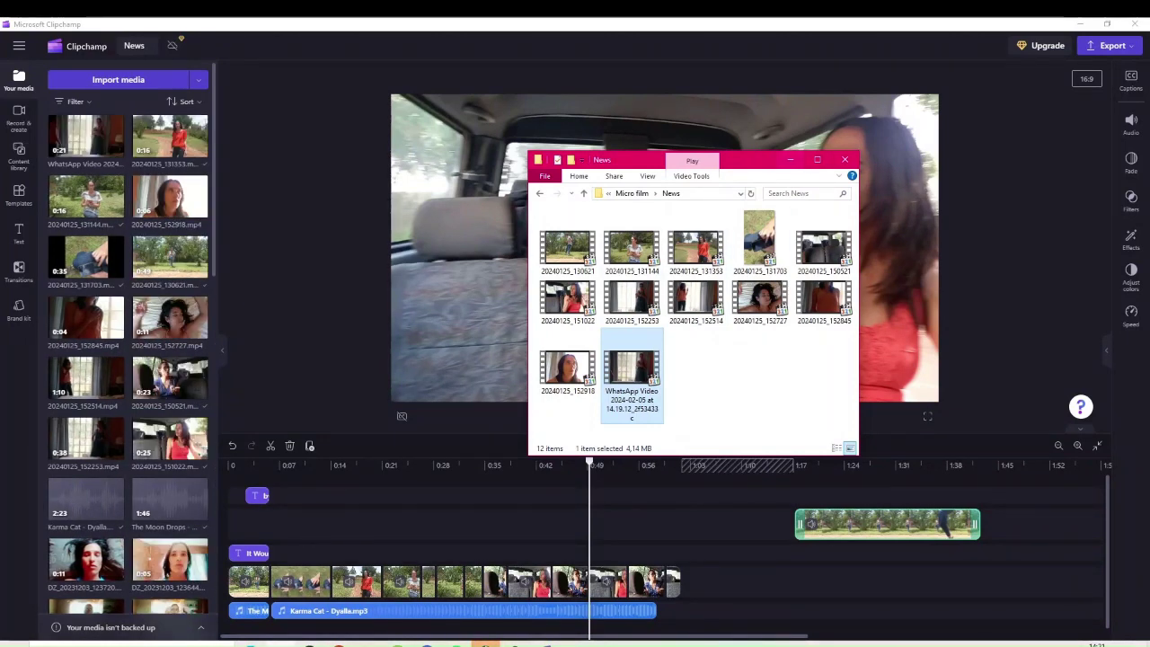
pyautogui.click(791, 160)
pyautogui.moveTo(86, 136); pyautogui.dragTo(718, 584)
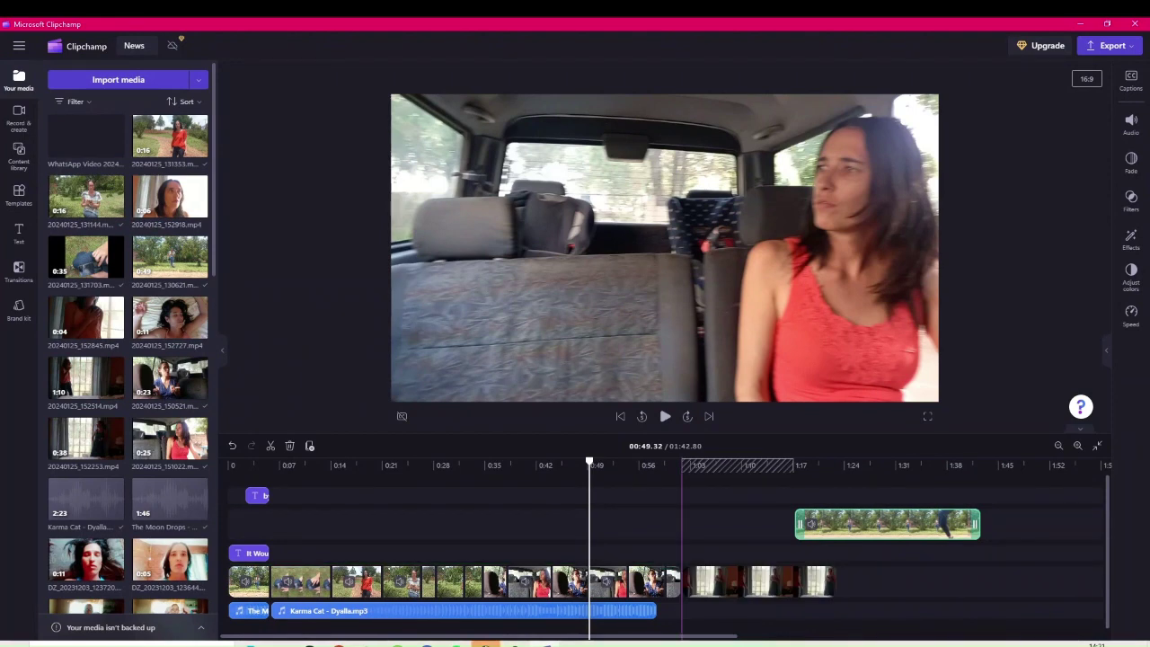
# Step: Play the appended WhatsApp video from its start to about 1:14.7 to review the bedroom dialogue
pyautogui.click(665, 416)
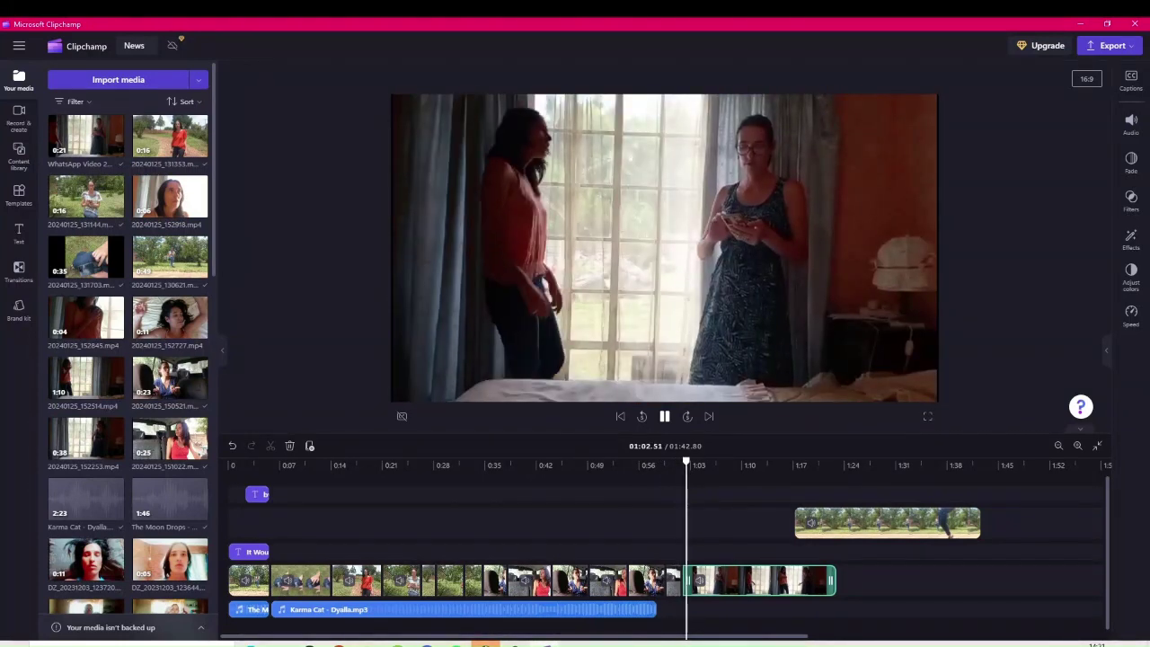
pyautogui.press('space')
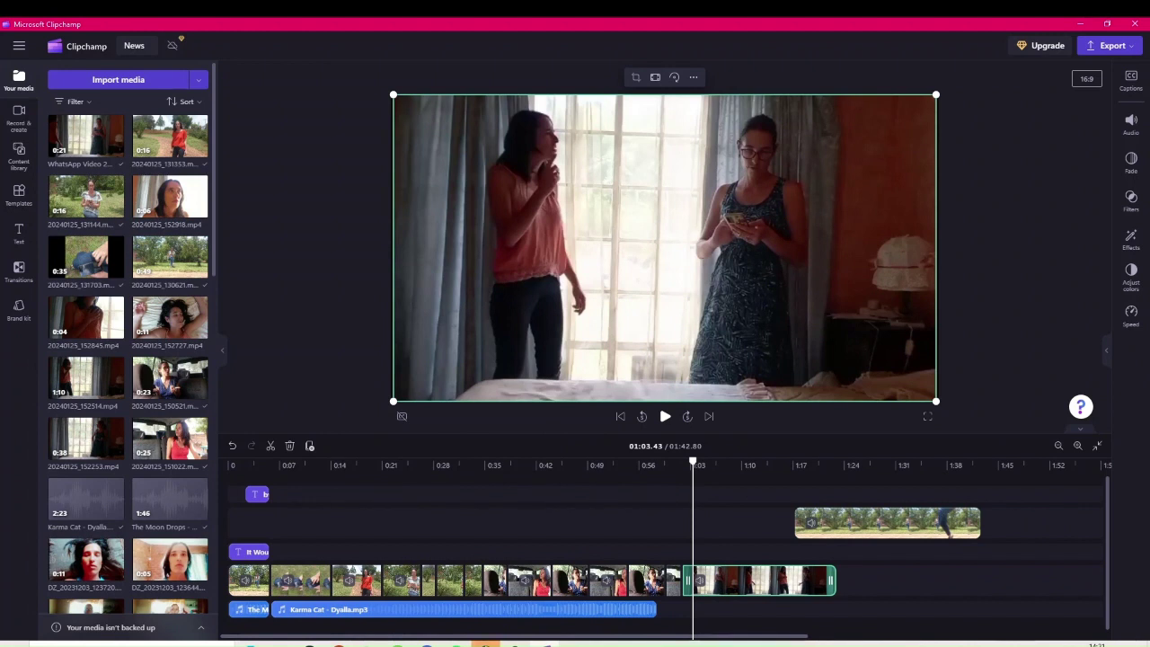
pyautogui.press('space')
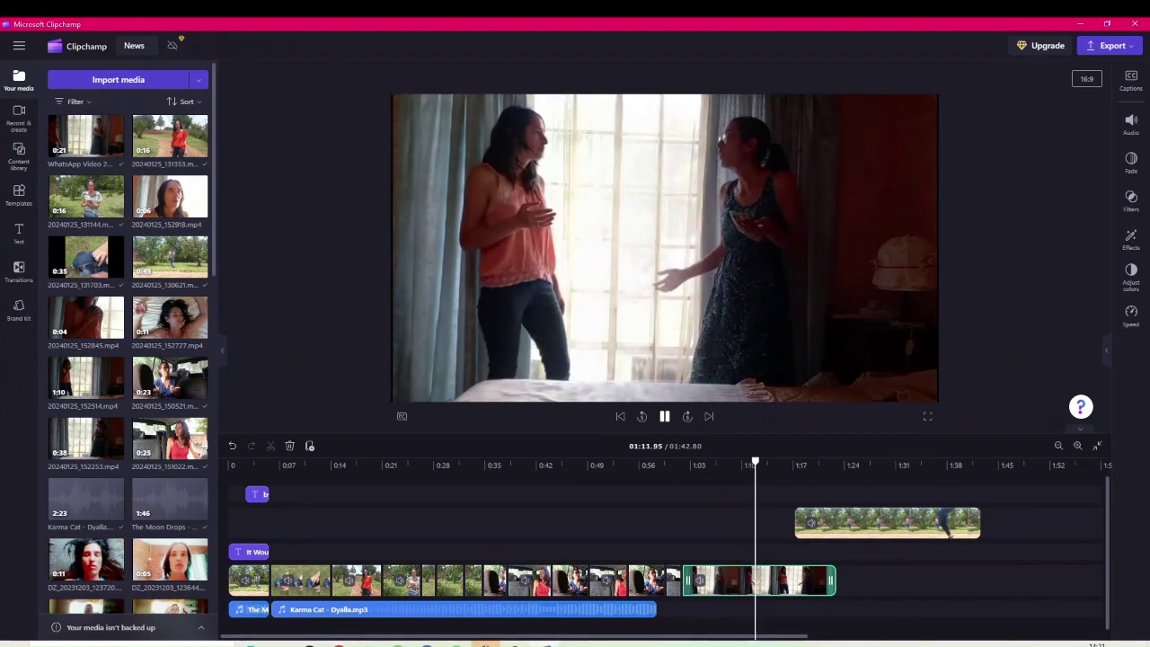
pyautogui.press('space')
# Step: Append 20240125_152845.mp4, 20240125_152918.mp4 and 20240125_152727.mp4 after the WhatsApp clip, shifting the upper-track garden clip to about 1:58
pyautogui.moveTo(887, 523); pyautogui.dragTo(1017, 523)
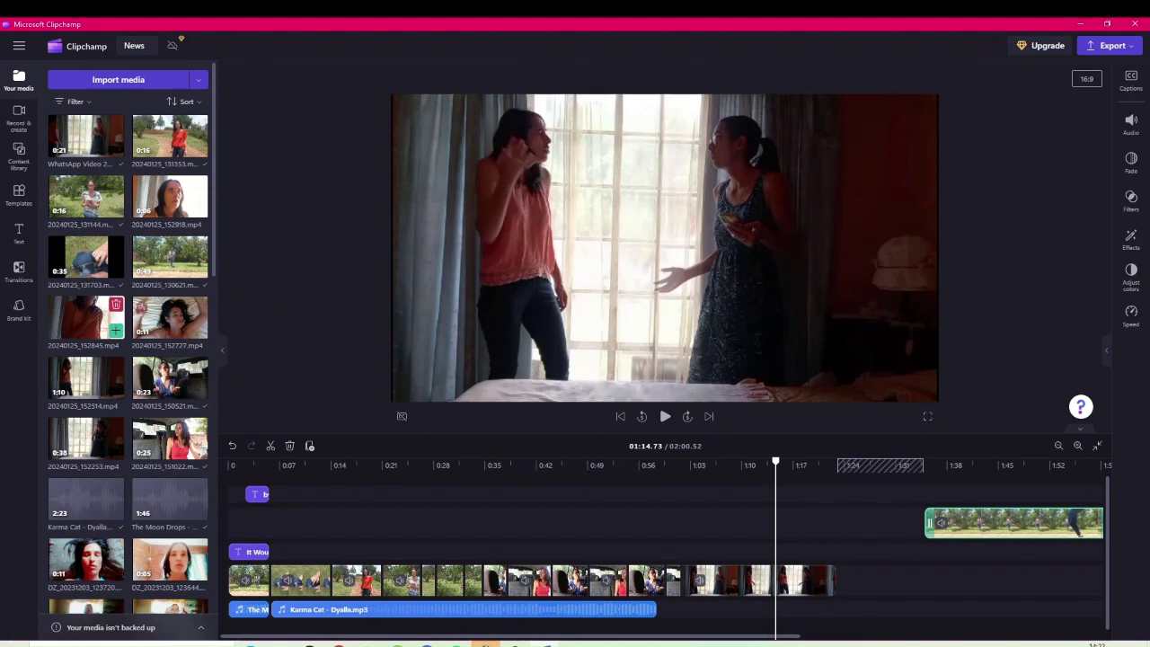
pyautogui.moveTo(86, 317); pyautogui.dragTo(853, 582)
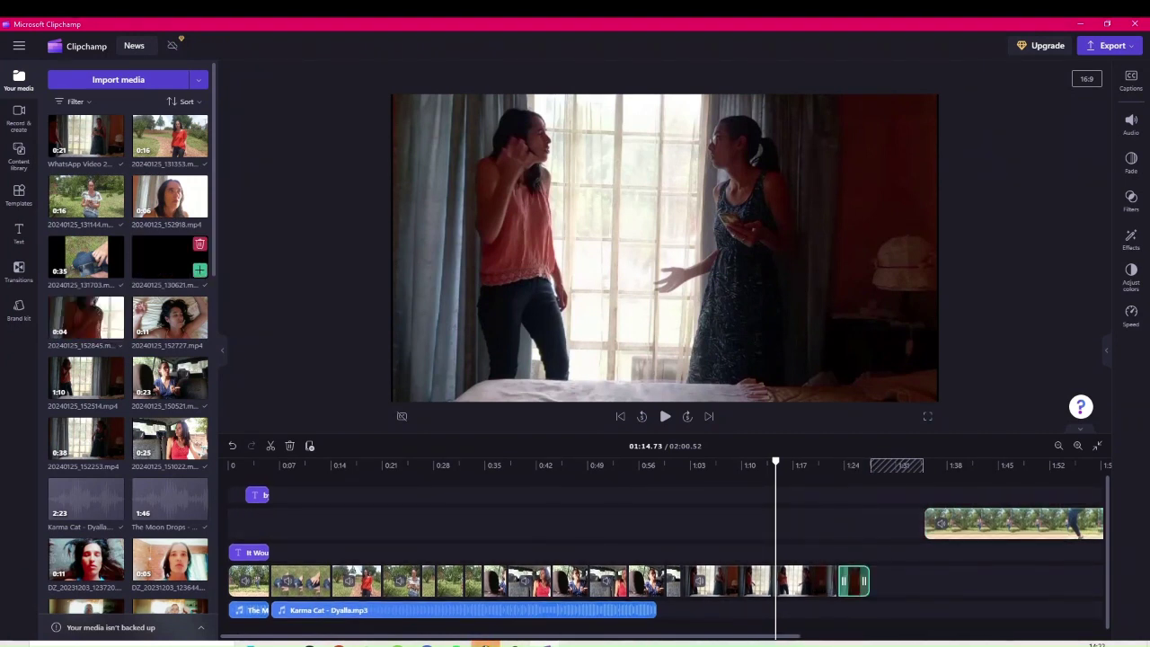
pyautogui.moveTo(169, 196); pyautogui.dragTo(893, 581)
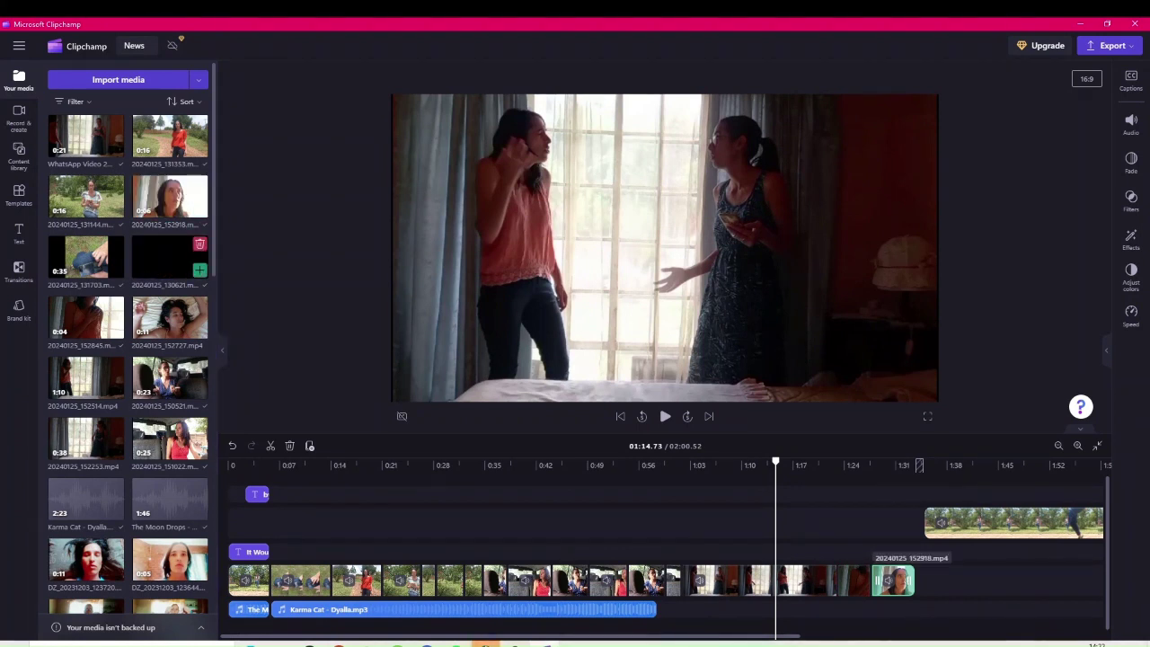
pyautogui.moveTo(170, 317); pyautogui.dragTo(954, 581)
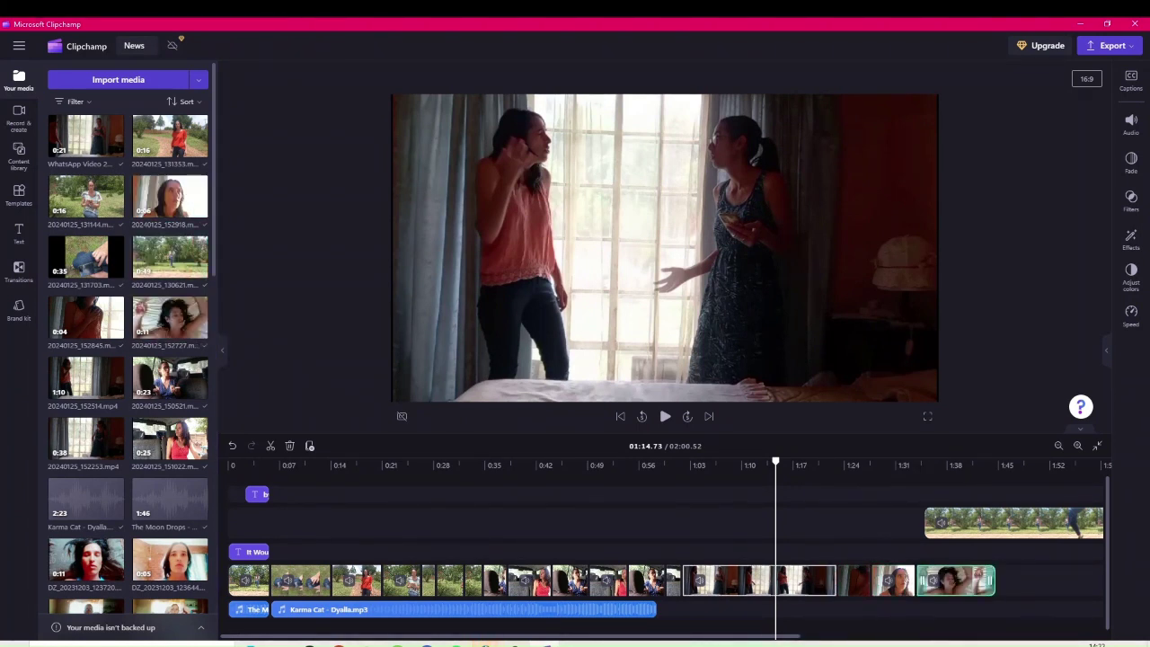
pyautogui.moveTo(979, 523)
pyautogui.mouseDown()
pyautogui.moveTo(1098, 523)
pyautogui.moveTo(1083, 523)
pyautogui.mouseUp()
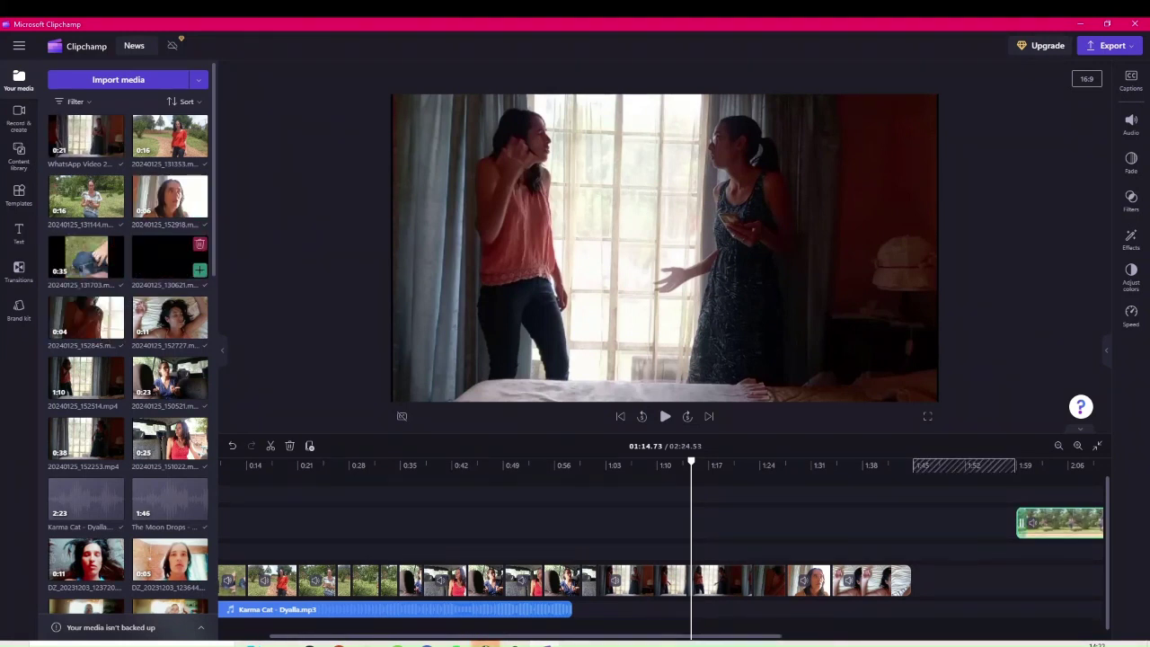
# Step: Add 20240125_152253.mp4 on a separate track above the main clips, split it at about 1:41.3 and delete its front part
pyautogui.moveTo(85, 438); pyautogui.dragTo(753, 537)
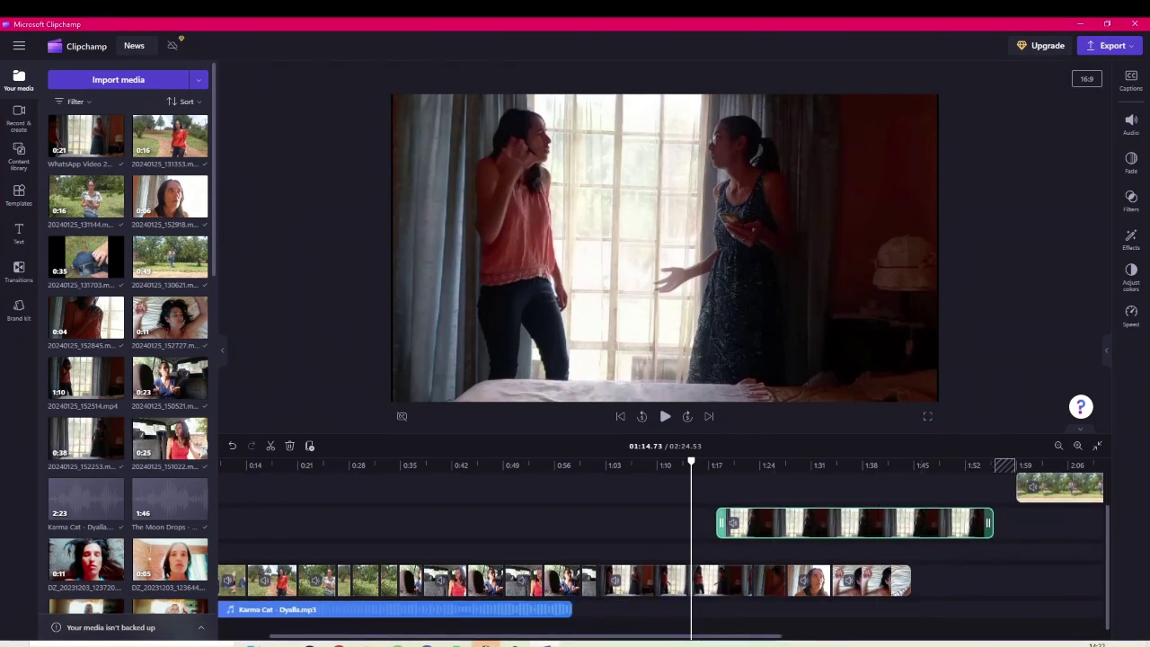
pyautogui.moveTo(771, 461); pyautogui.dragTo(913, 462)
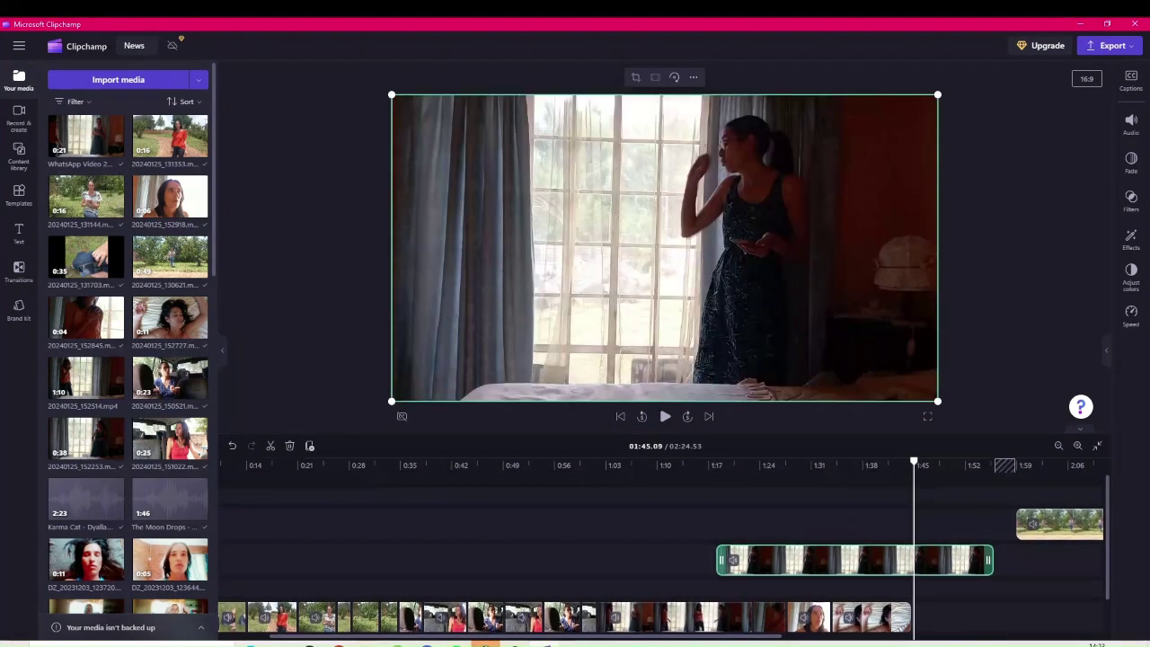
pyautogui.moveTo(905, 462); pyautogui.dragTo(902, 462)
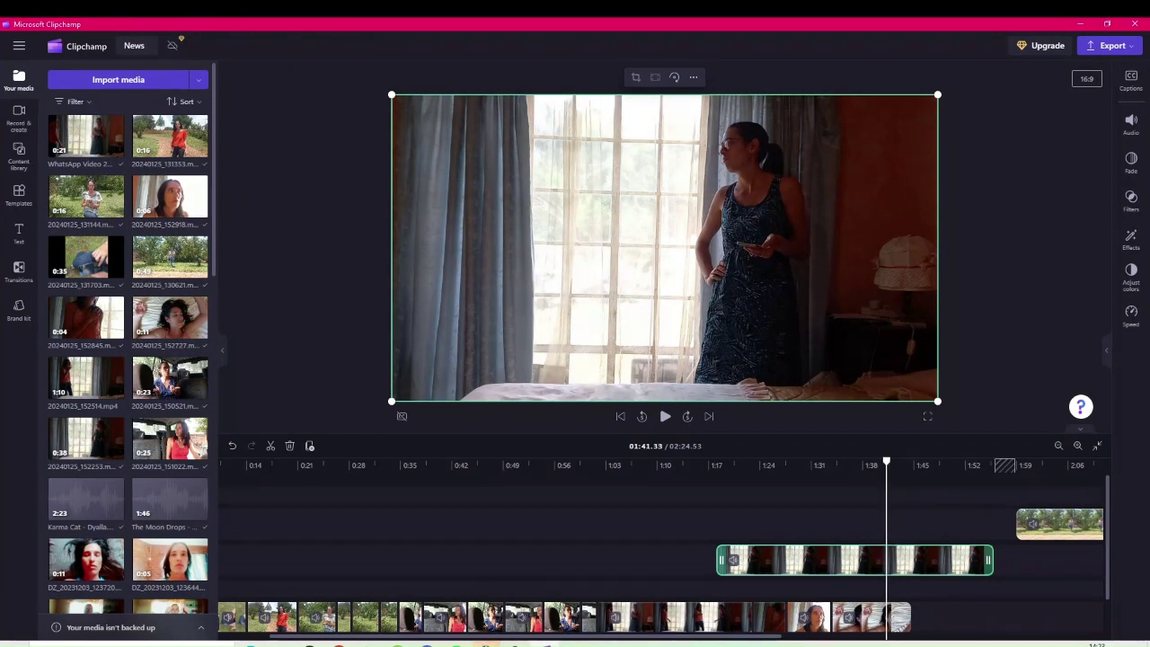
pyautogui.press('Left')
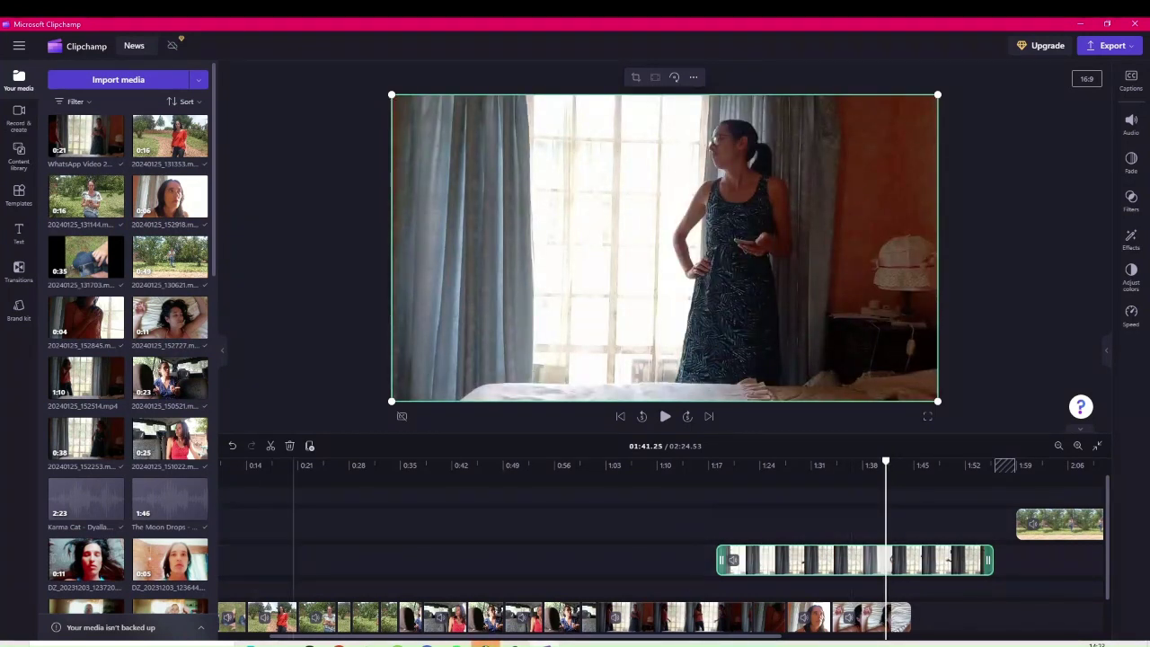
pyautogui.click(271, 445)
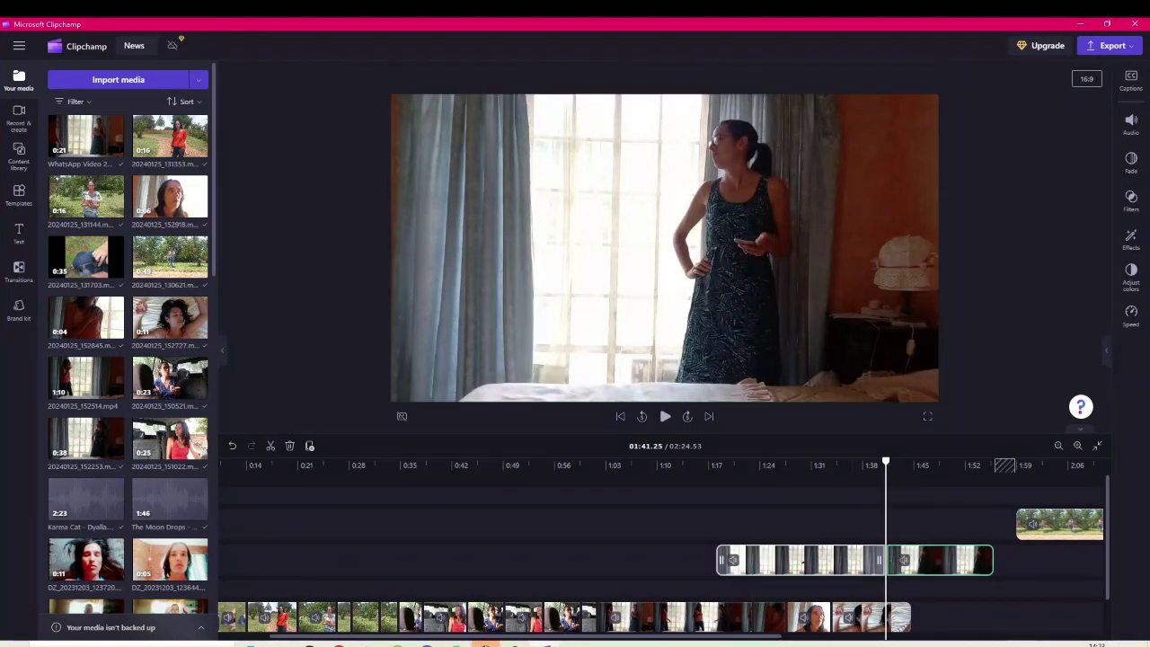
pyautogui.press('Delete')
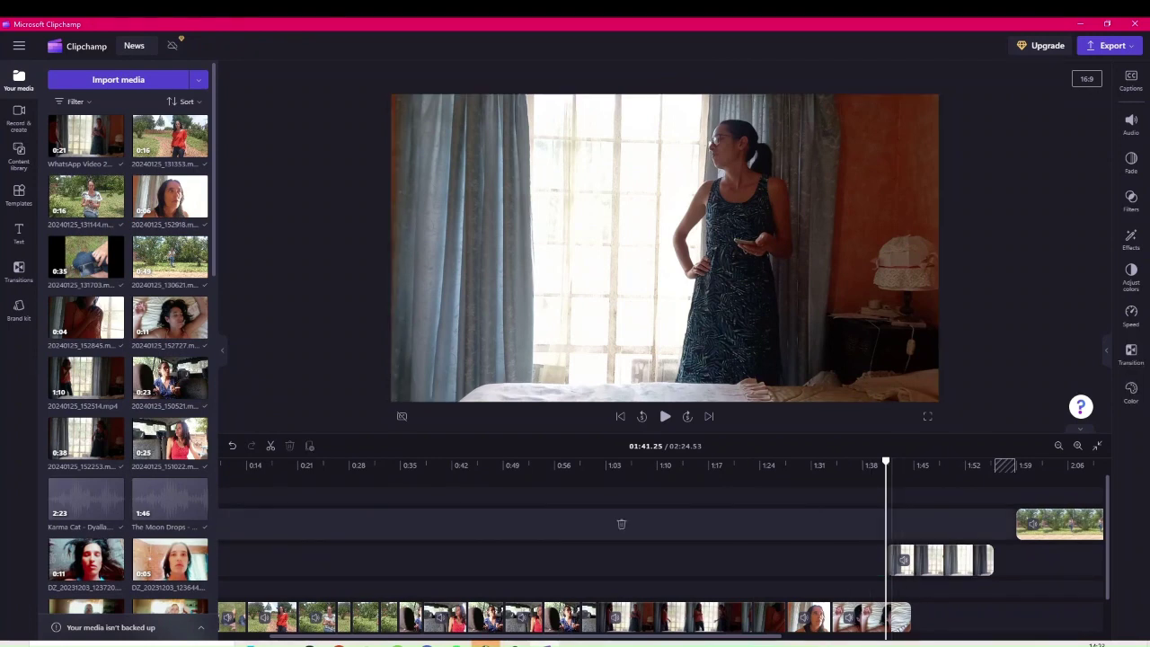
# Step: Play the remaining 20240125_152253.mp4 piece, split it at about 1:43.4 and remove the short part before the cut
pyautogui.click(665, 416)
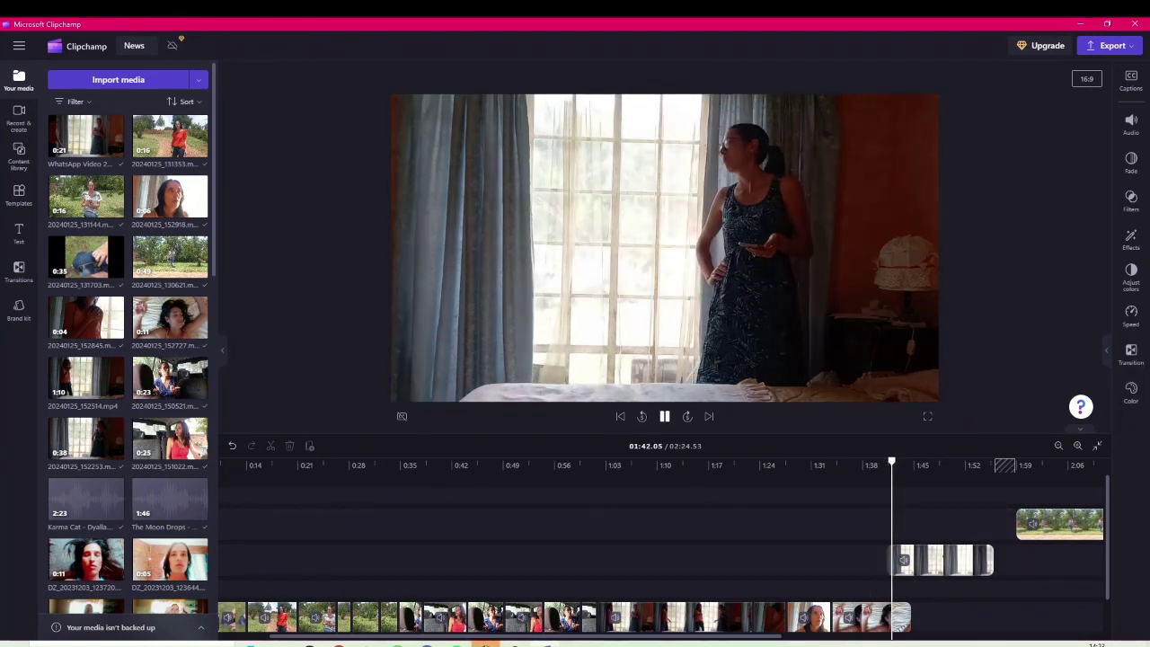
pyautogui.press('space')
pyautogui.click(901, 523)
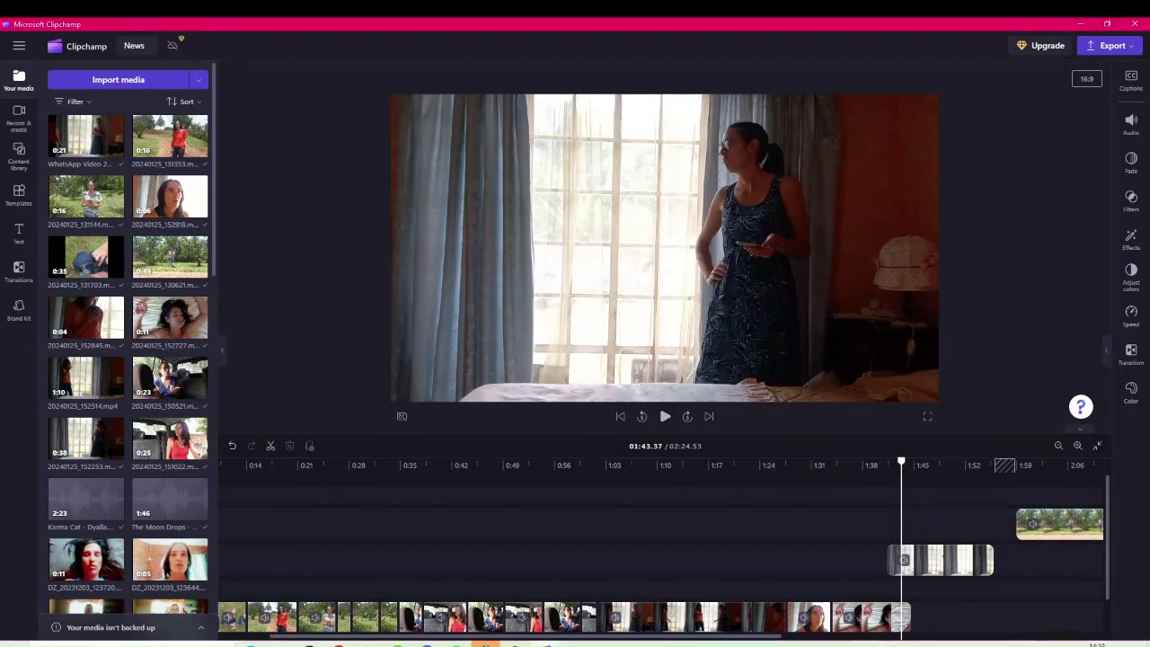
pyautogui.click(908, 559)
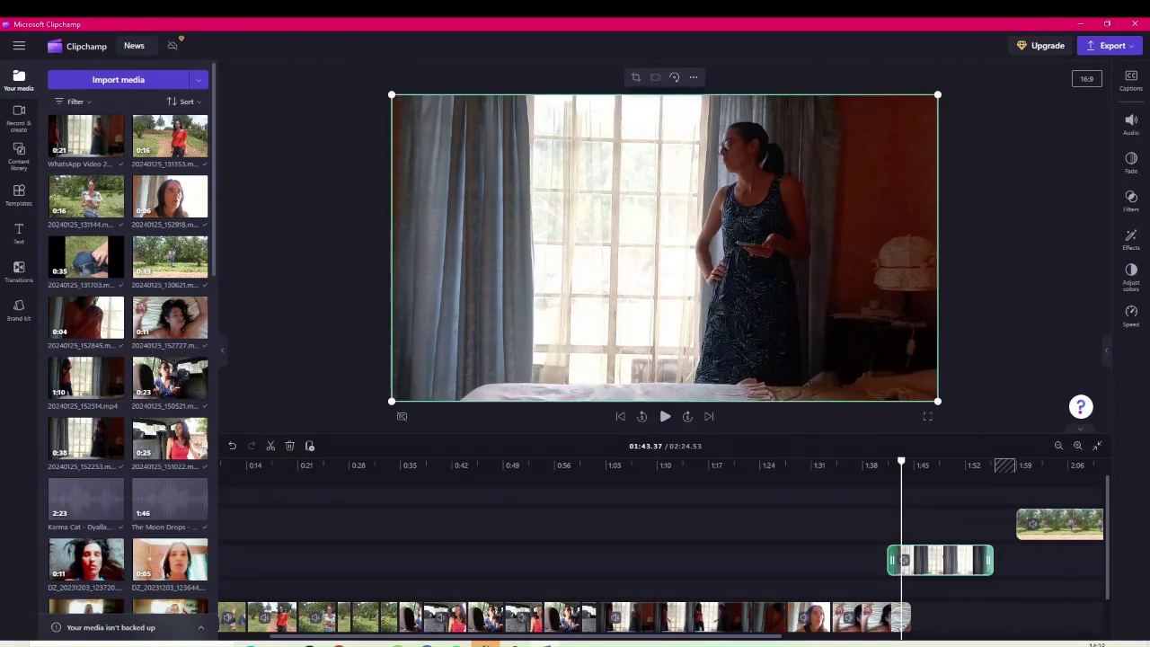
pyautogui.click(271, 446)
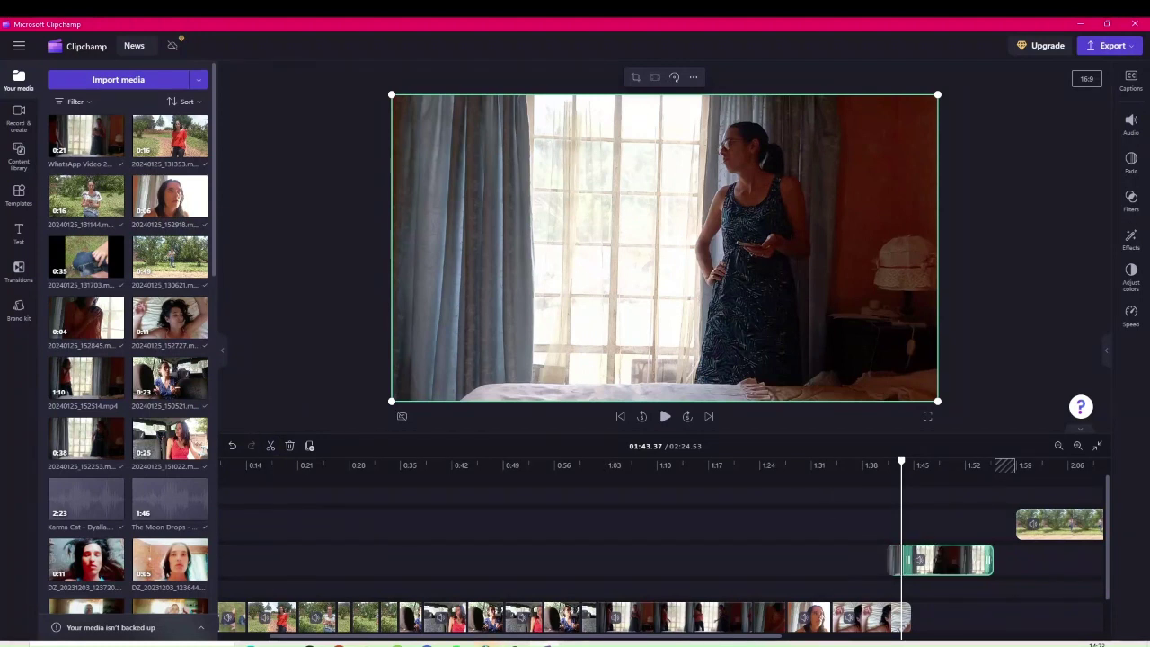
pyautogui.click(894, 560)
# Step: Play the 20240125_152253.mp4 piece from about 1:43.4, split it at about 1:52.7 and delete the part after the cut
pyautogui.click(665, 416)
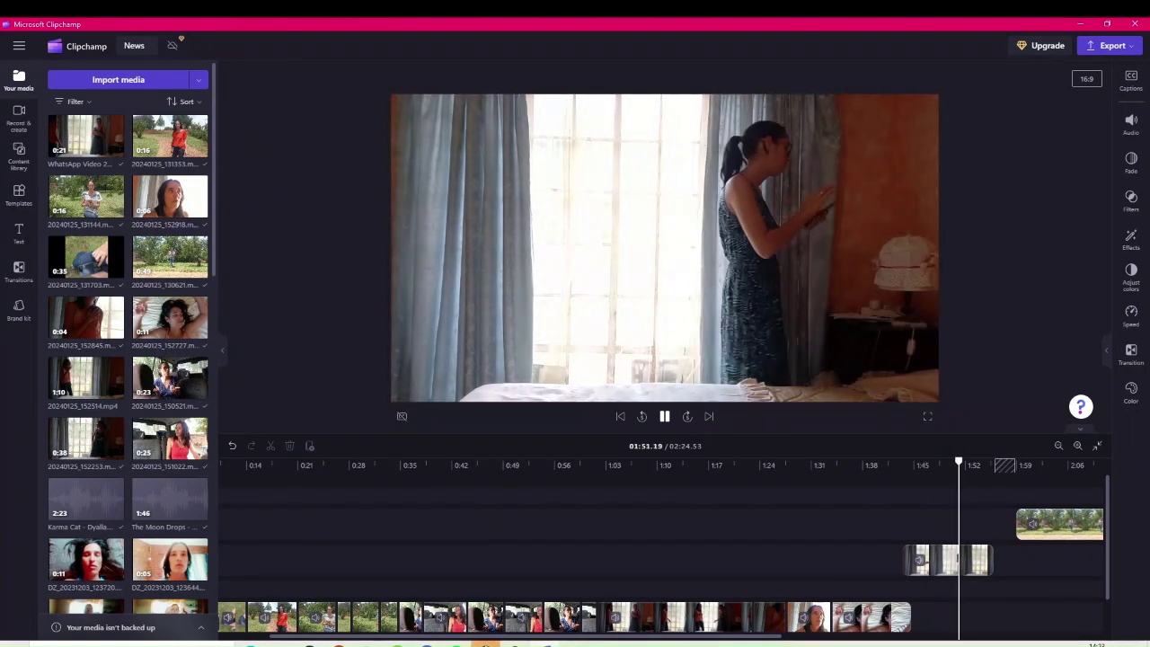
pyautogui.press('space')
pyautogui.click(947, 560)
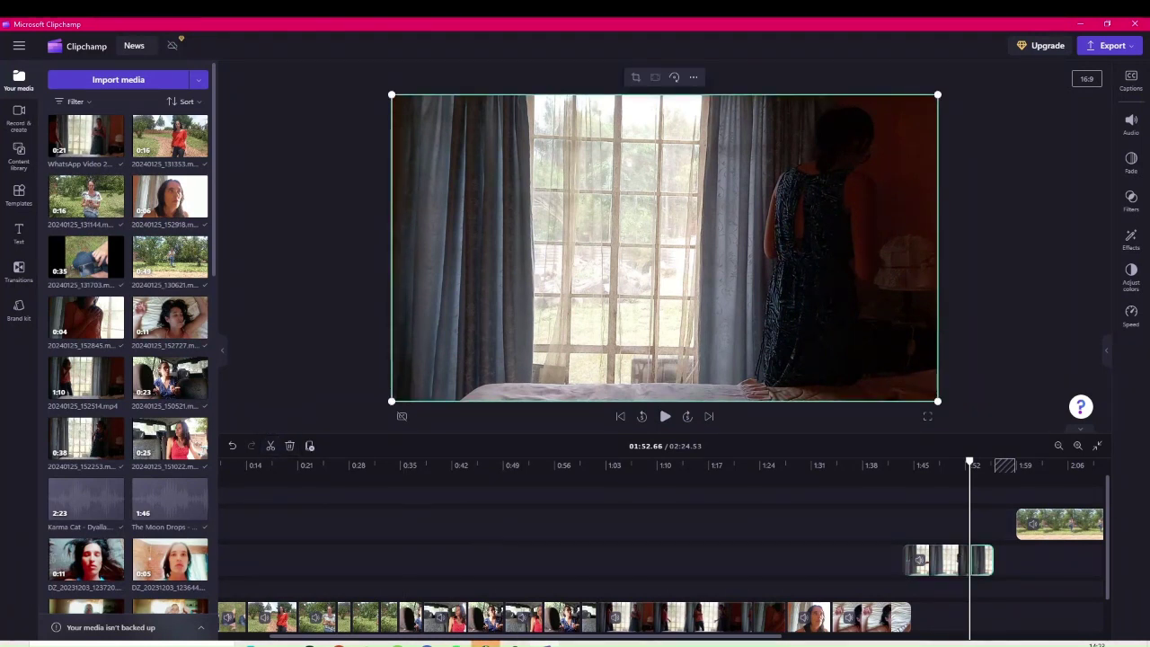
pyautogui.press('Delete')
# Step: Enlarge the remaining 20240125_152253.mp4 piece beyond the preview frame and reposition it for a closer shot of the woman
pyautogui.click(939, 559)
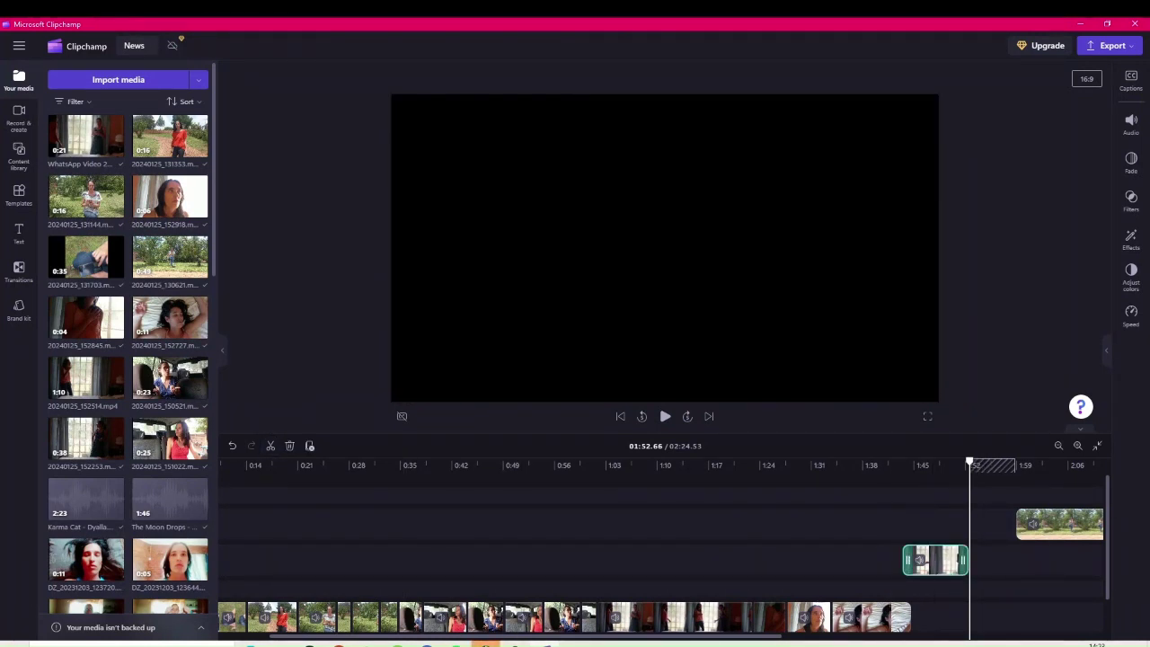
pyautogui.click(935, 559)
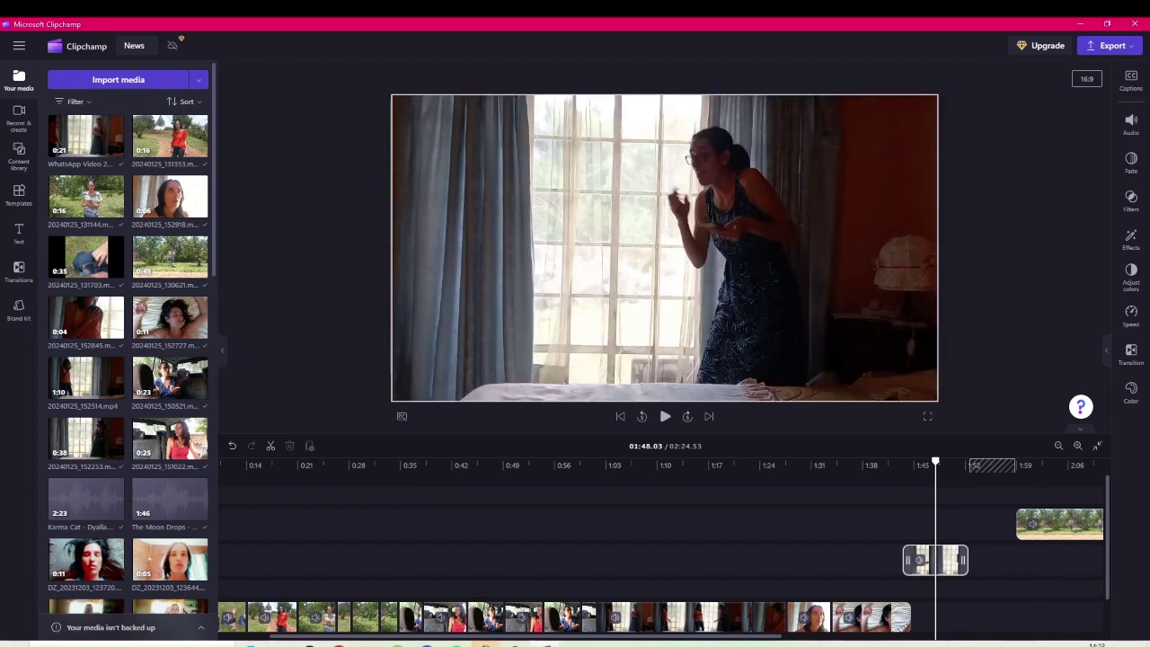
pyautogui.click(941, 560)
pyautogui.moveTo(391, 95); pyautogui.dragTo(190, 27)
pyautogui.moveTo(539, 215); pyautogui.dragTo(625, 329)
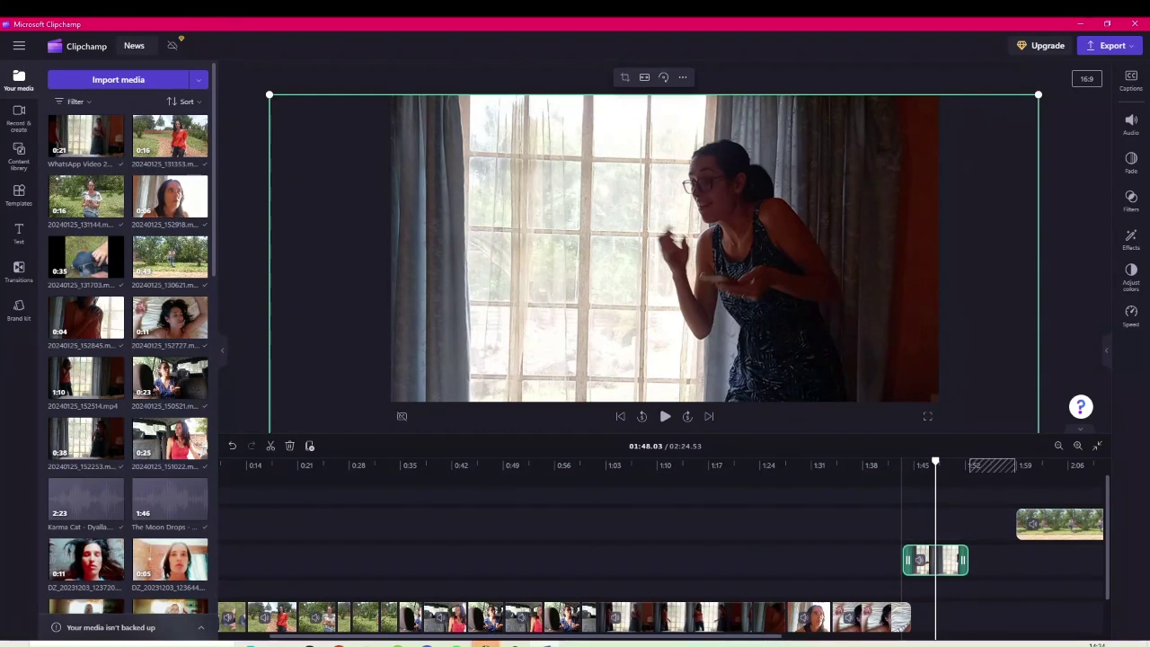
# Step: Review the enlarged 20240125_152253.mp4 piece from about 1:43.4 and move it to the end of the main track after 20240125_152727.mp4
pyautogui.click(901, 536)
pyautogui.click(935, 560)
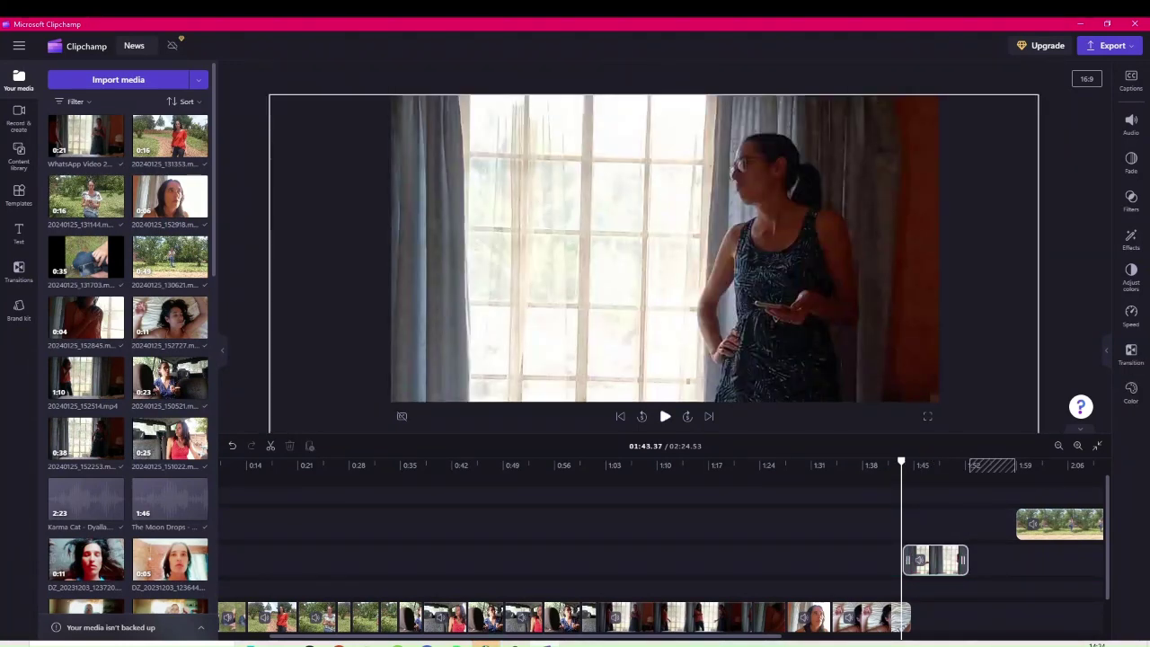
pyautogui.press('space')
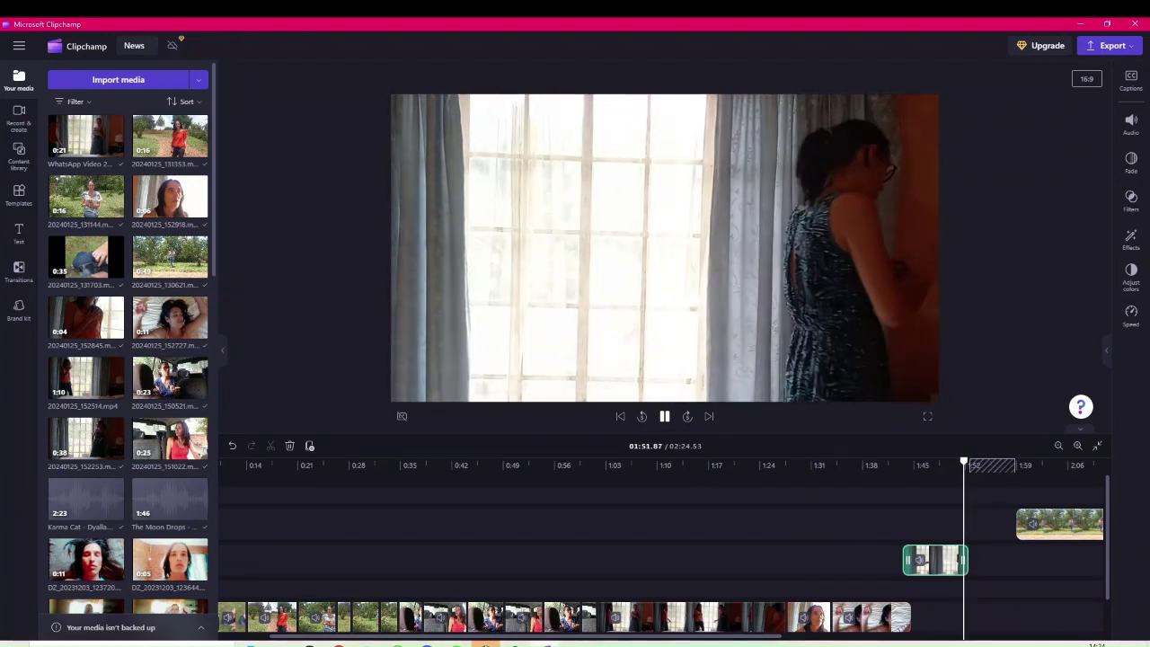
pyautogui.click(665, 416)
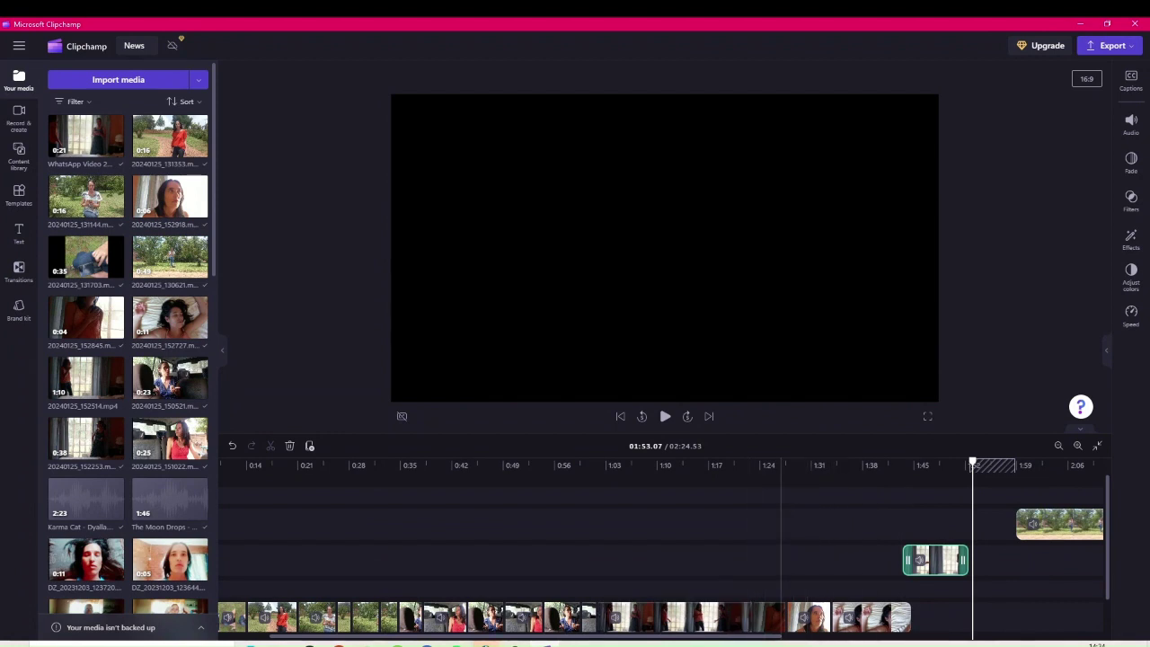
pyautogui.moveTo(935, 560); pyautogui.dragTo(949, 617)
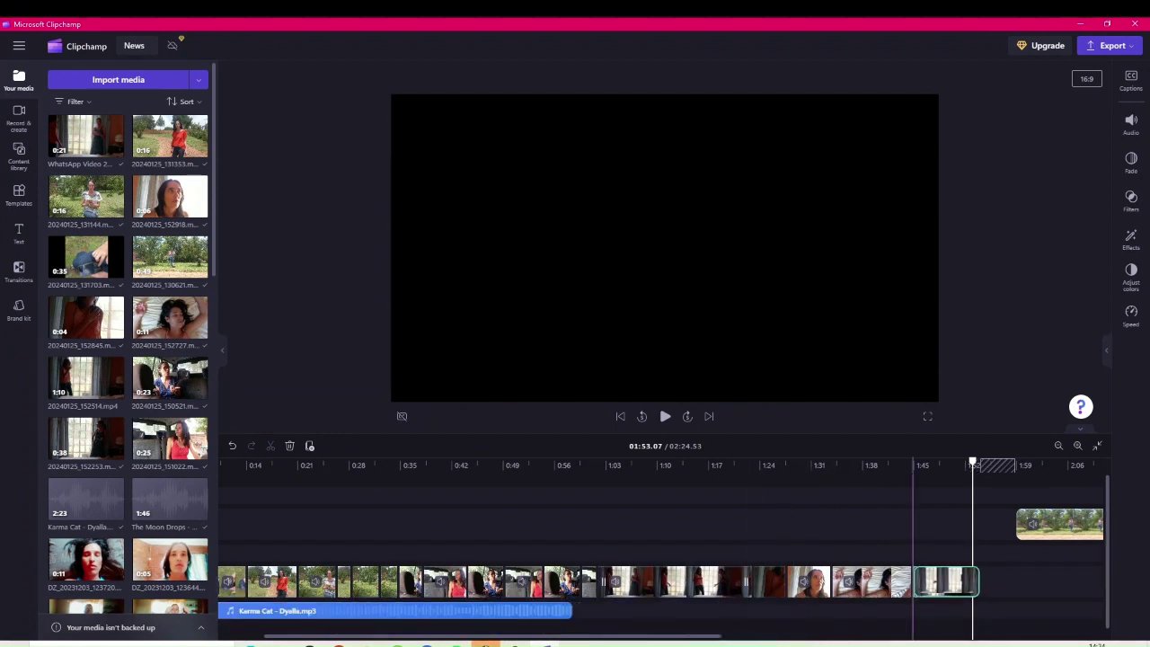
# Step: Find the end of the bedroom dialogue, split the WhatsApp clip at about 1:20.9 and delete its CapCut ending
pyautogui.click(719, 525)
pyautogui.press('space')
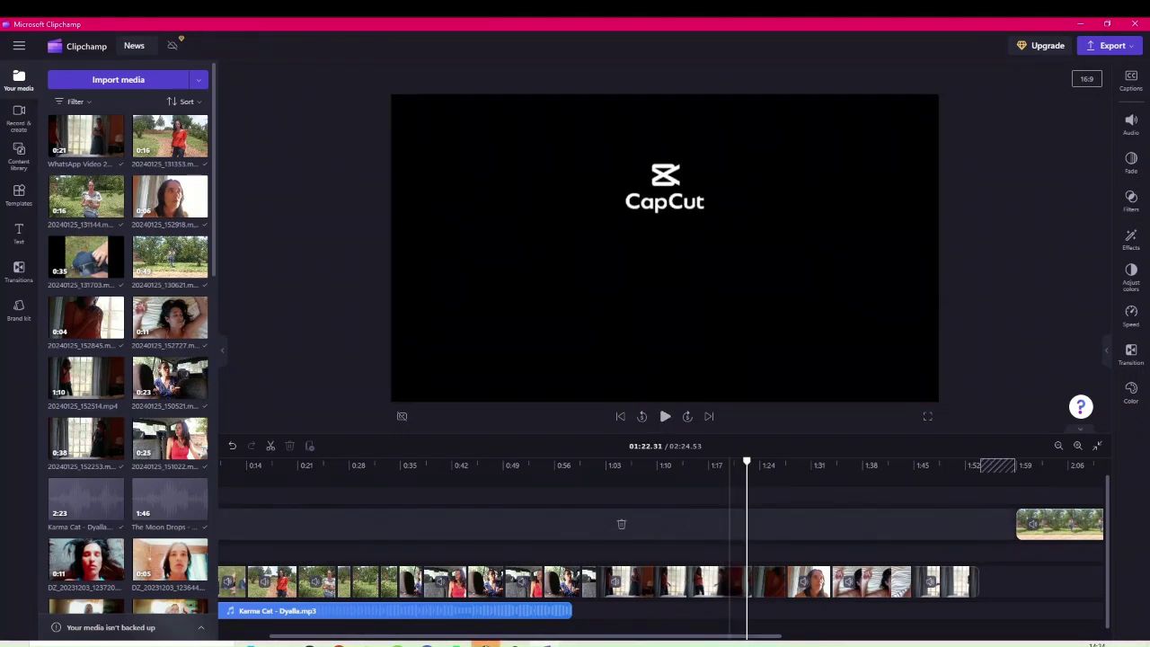
pyautogui.click(729, 524)
pyautogui.press('space')
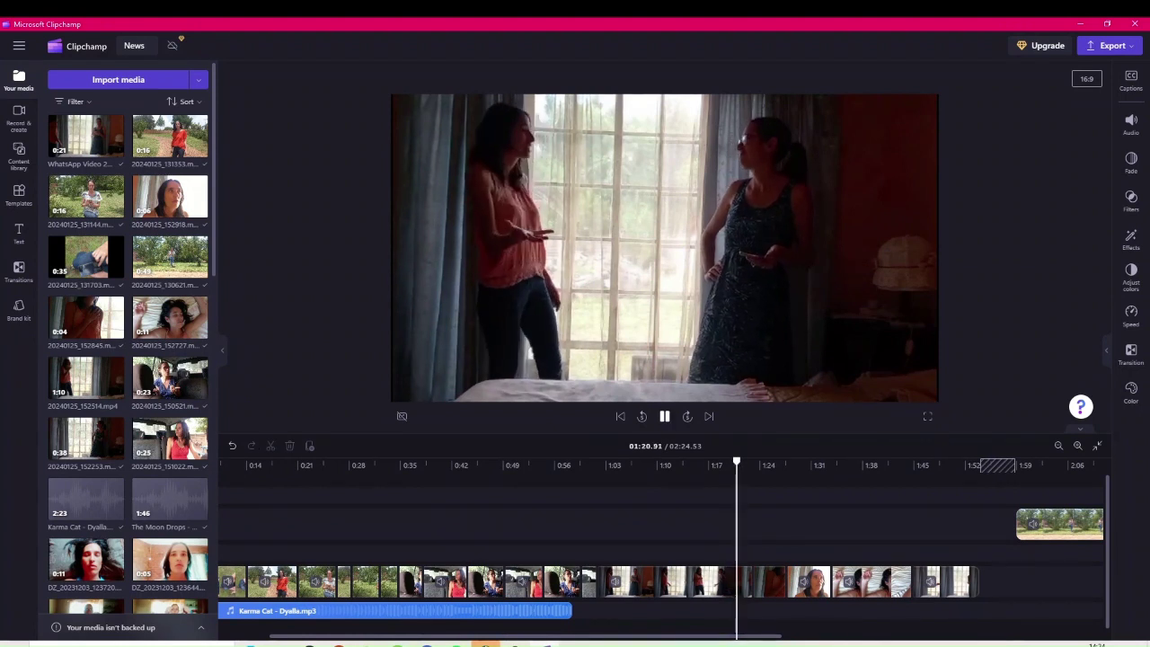
pyautogui.press('space')
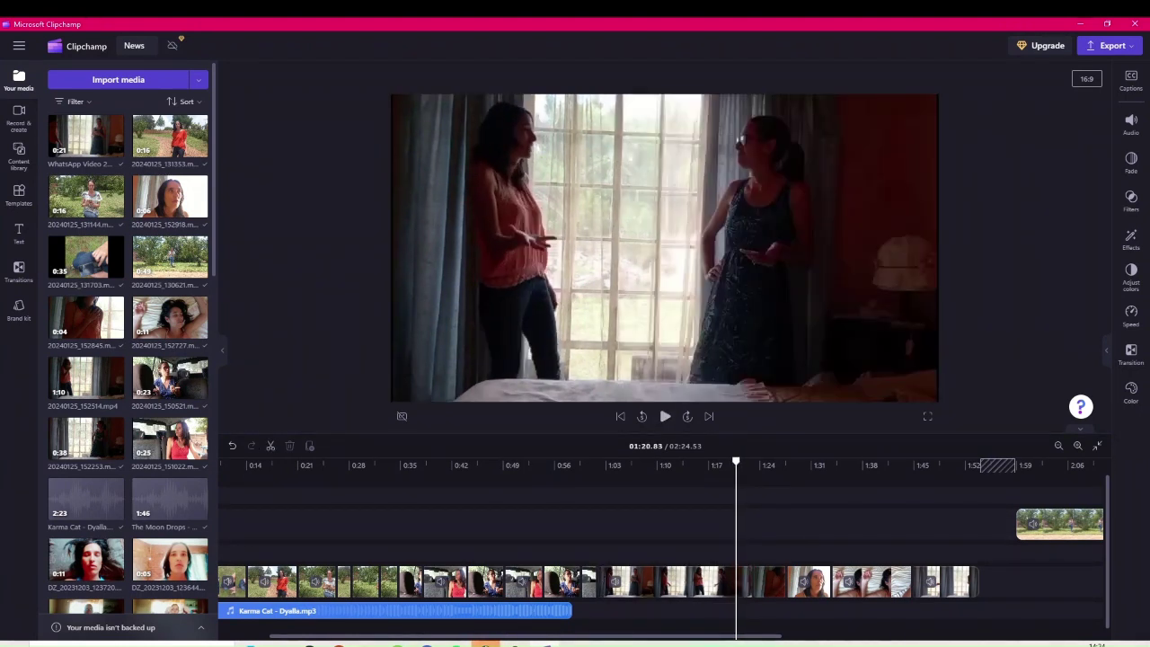
pyautogui.press('space')
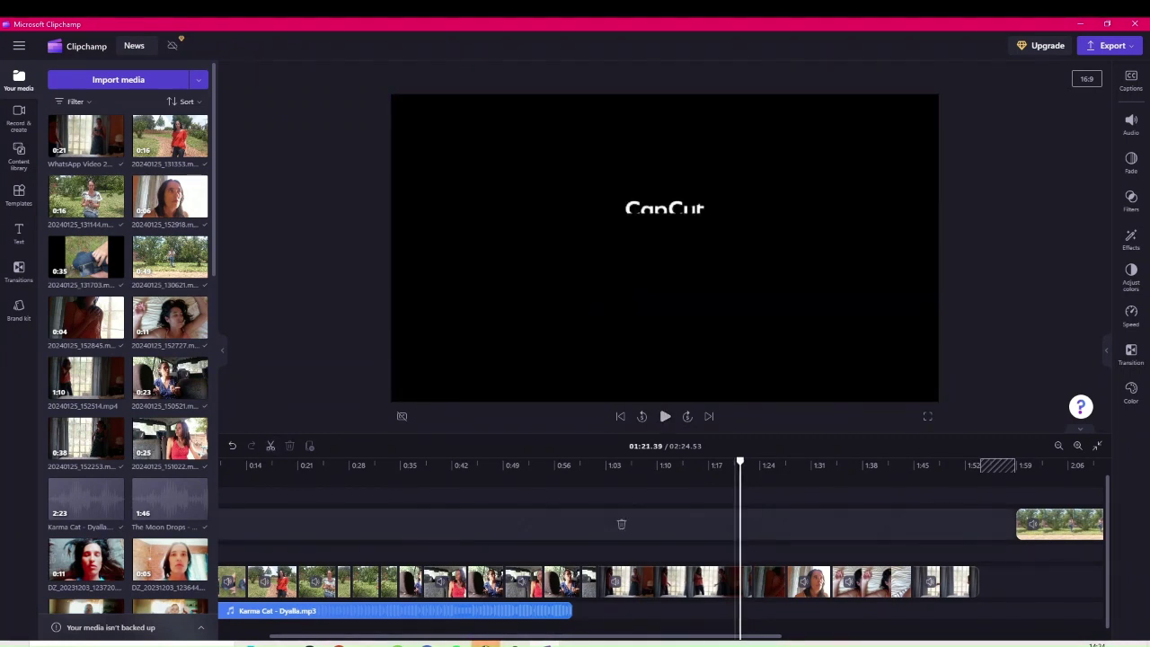
pyautogui.click(732, 524)
pyautogui.click(665, 416)
pyautogui.press('space')
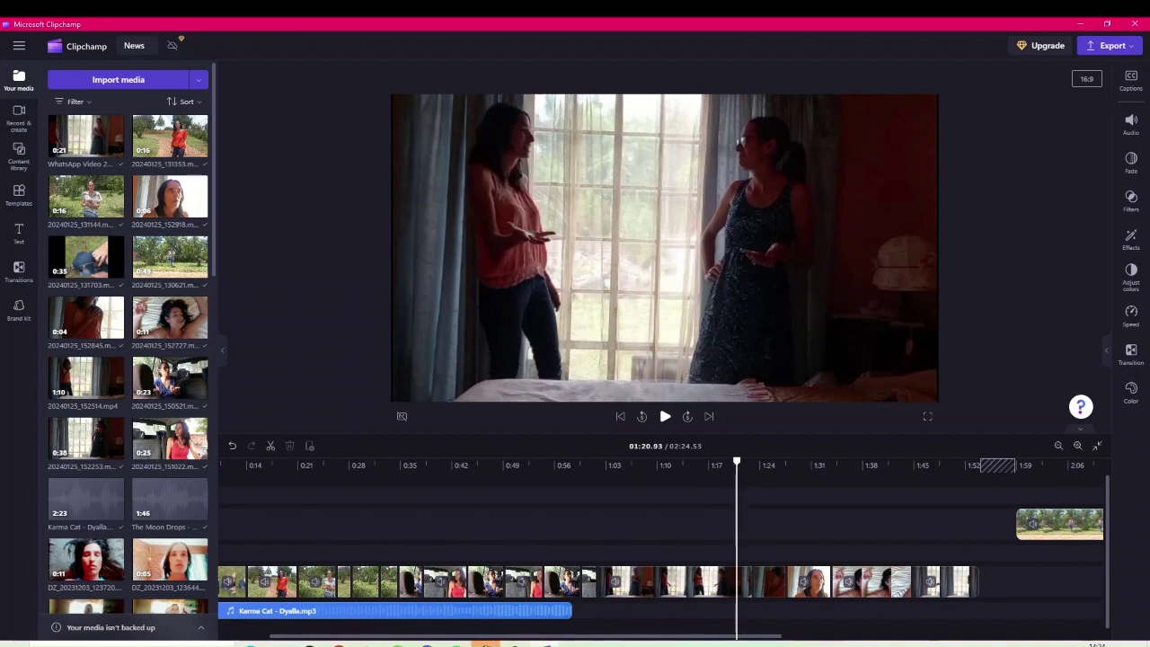
pyautogui.click(271, 445)
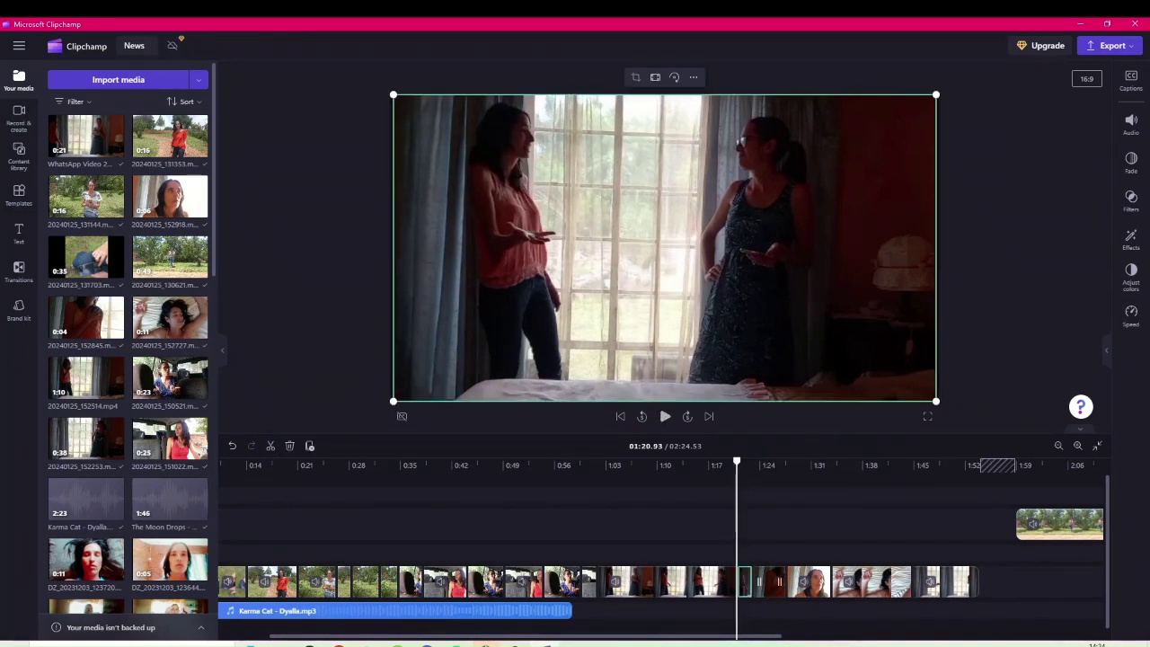
pyautogui.press('Delete')
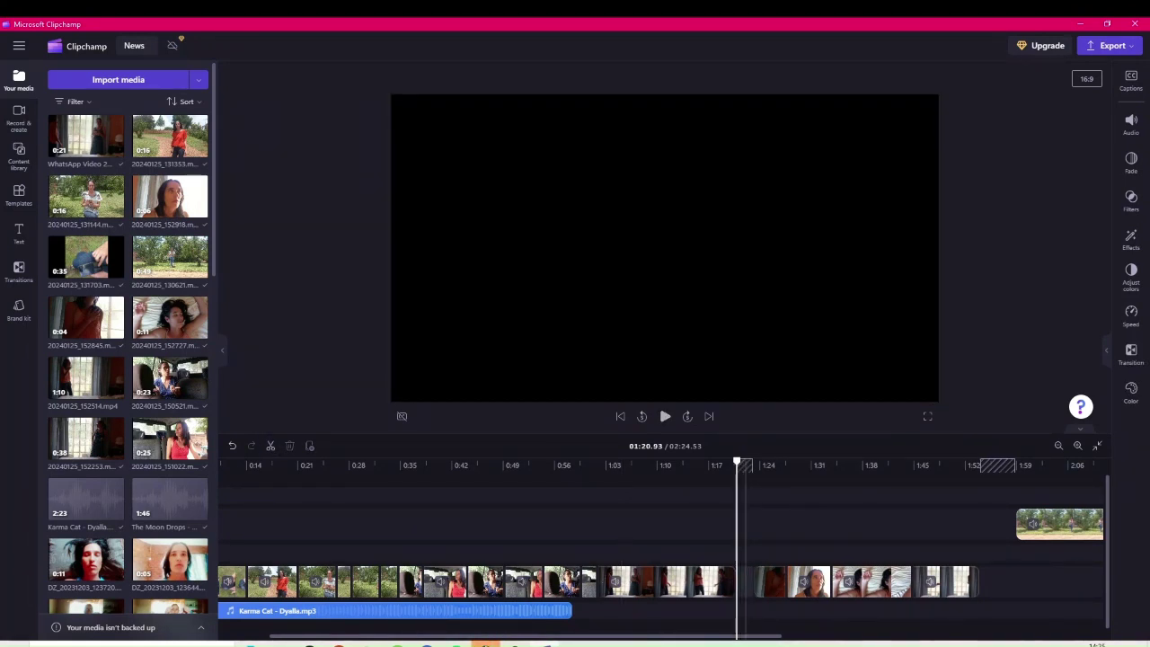
# Step: Close the gap between the trimmed WhatsApp clip and 20240125_152845.mp4 on the main track
pyautogui.scroll(2, 750, 582)
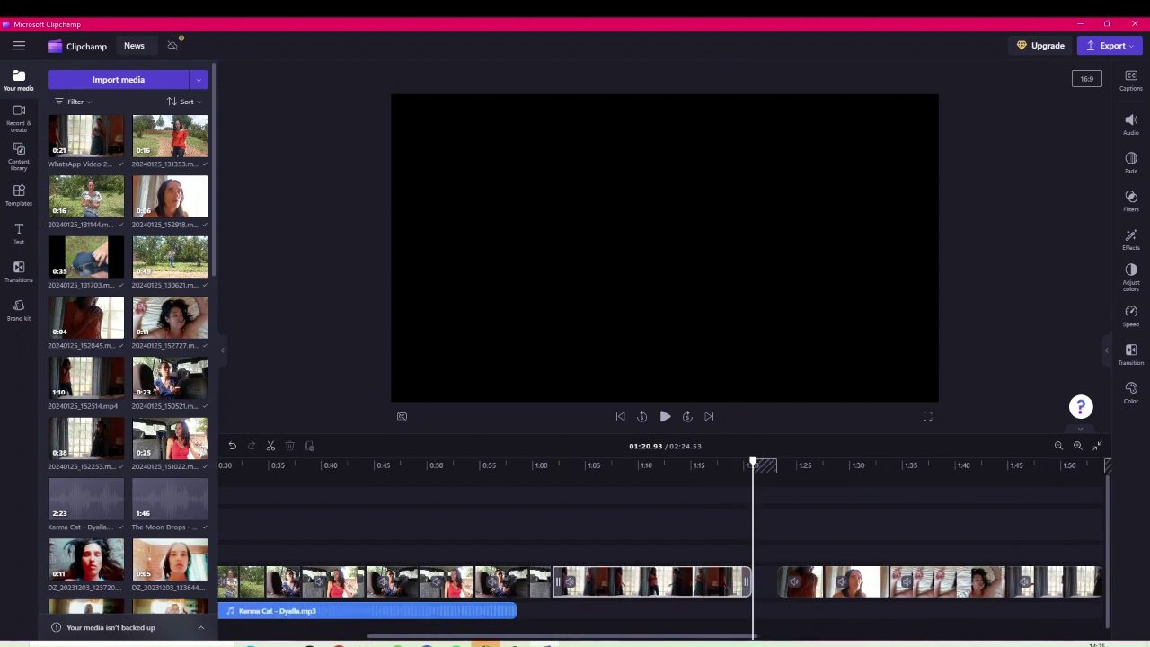
pyautogui.hotkey('ctrl', '=')
pyautogui.hotkey('ctrl', '=')
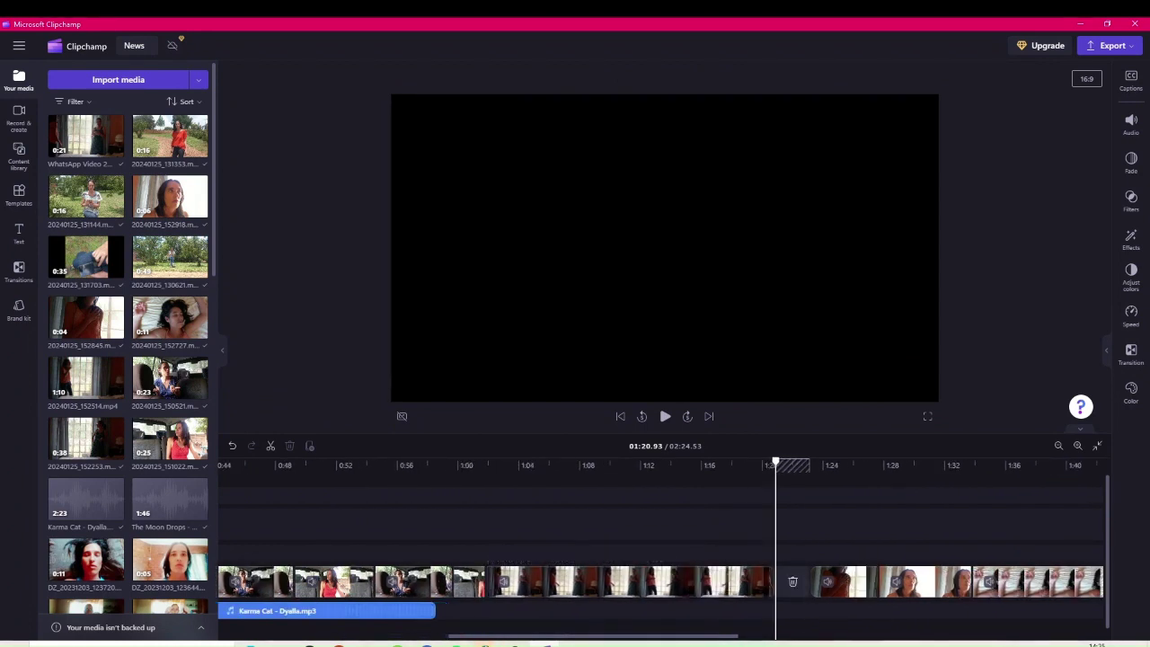
pyautogui.click(794, 581)
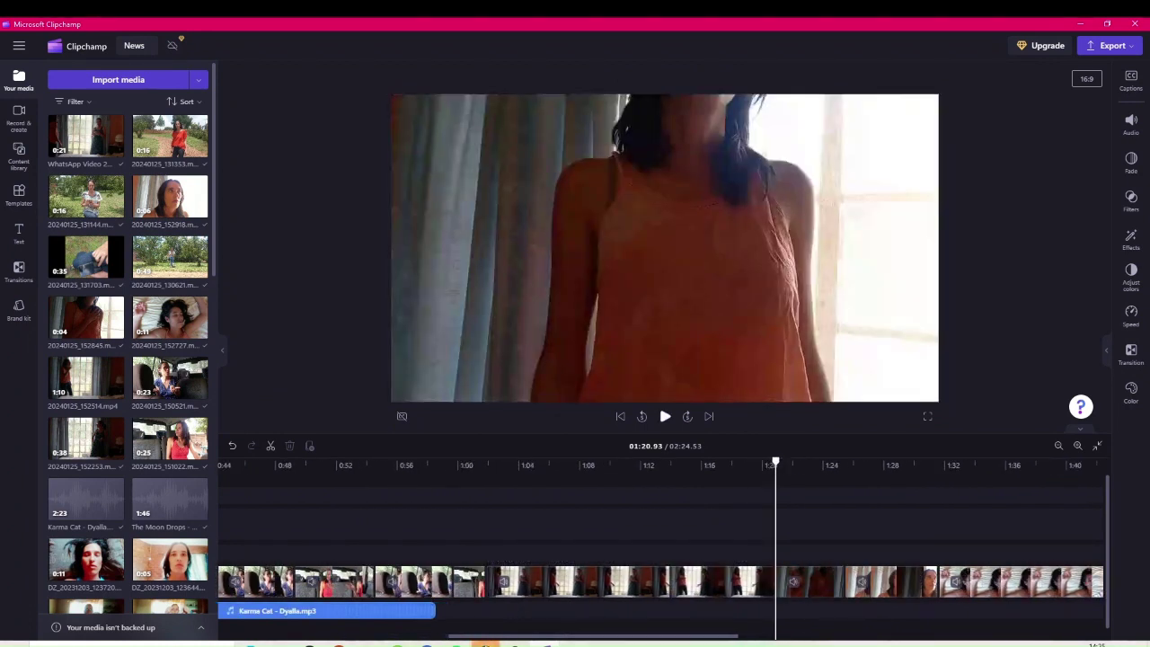
# Step: Play 20240125_152845.mp4, split it at about 1:24.0 and delete the part after the cut
pyautogui.click(665, 416)
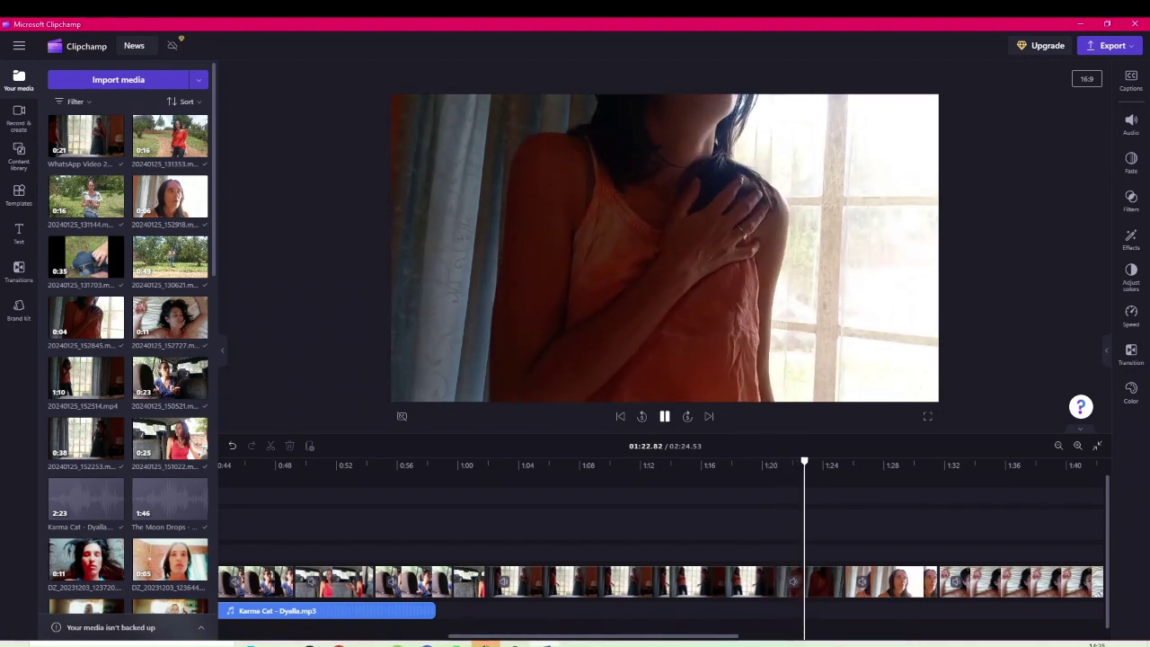
pyautogui.press('space')
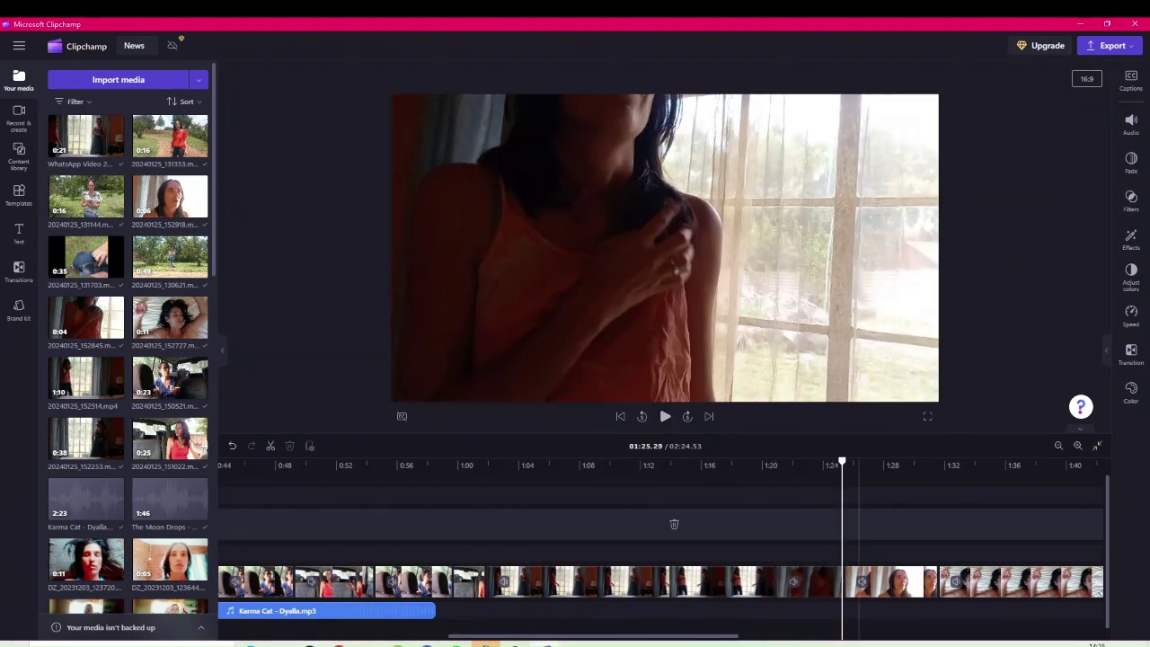
pyautogui.click(825, 524)
pyautogui.press('space')
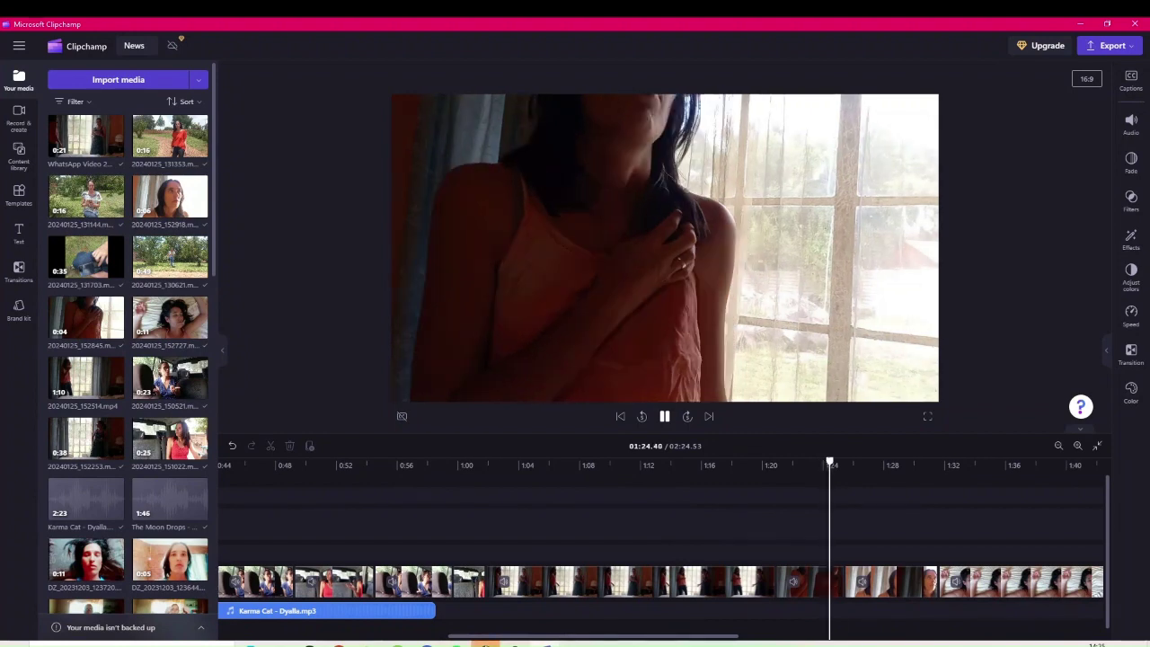
pyautogui.press('space')
pyautogui.press('Left')
pyautogui.press('space')
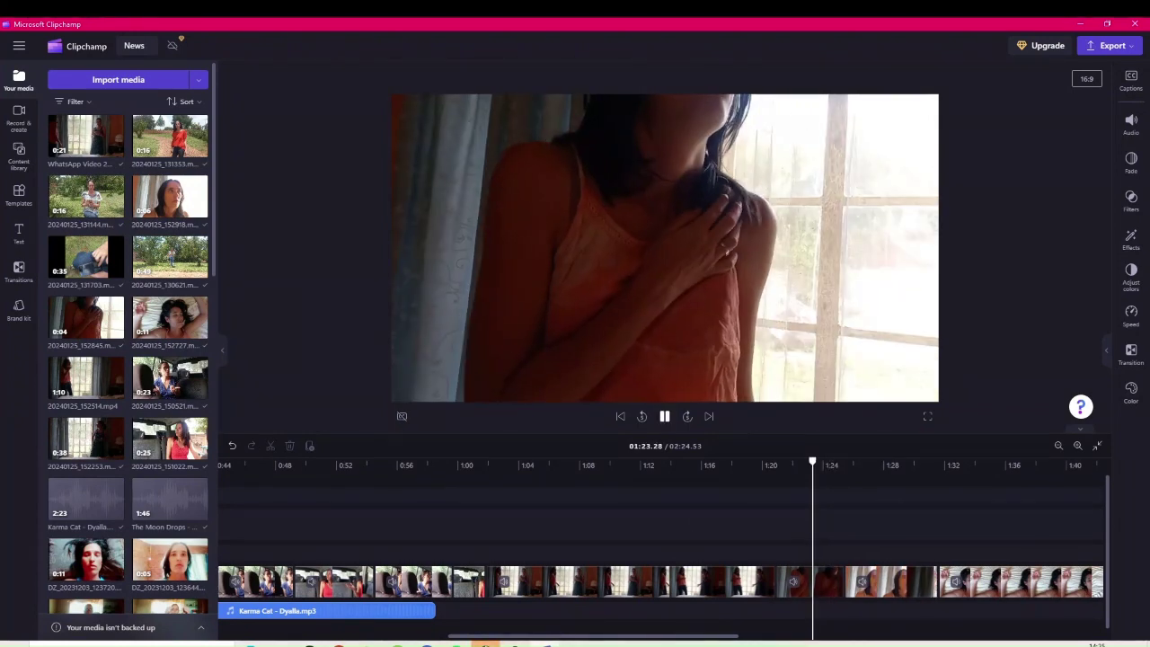
pyautogui.press('space')
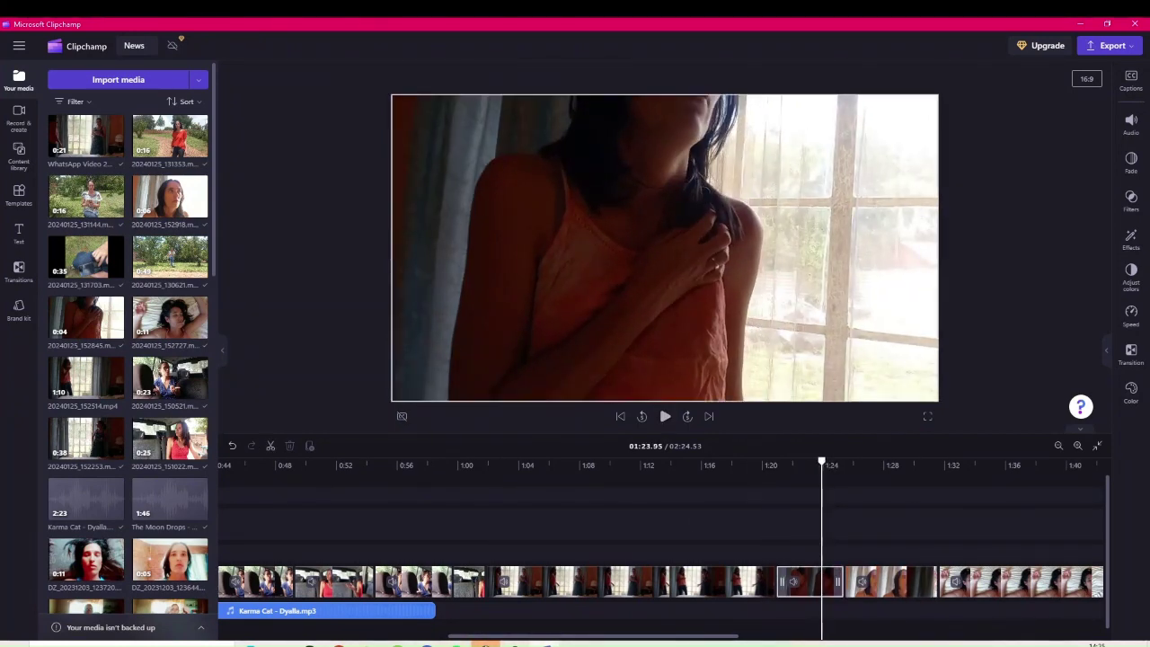
pyautogui.click(808, 582)
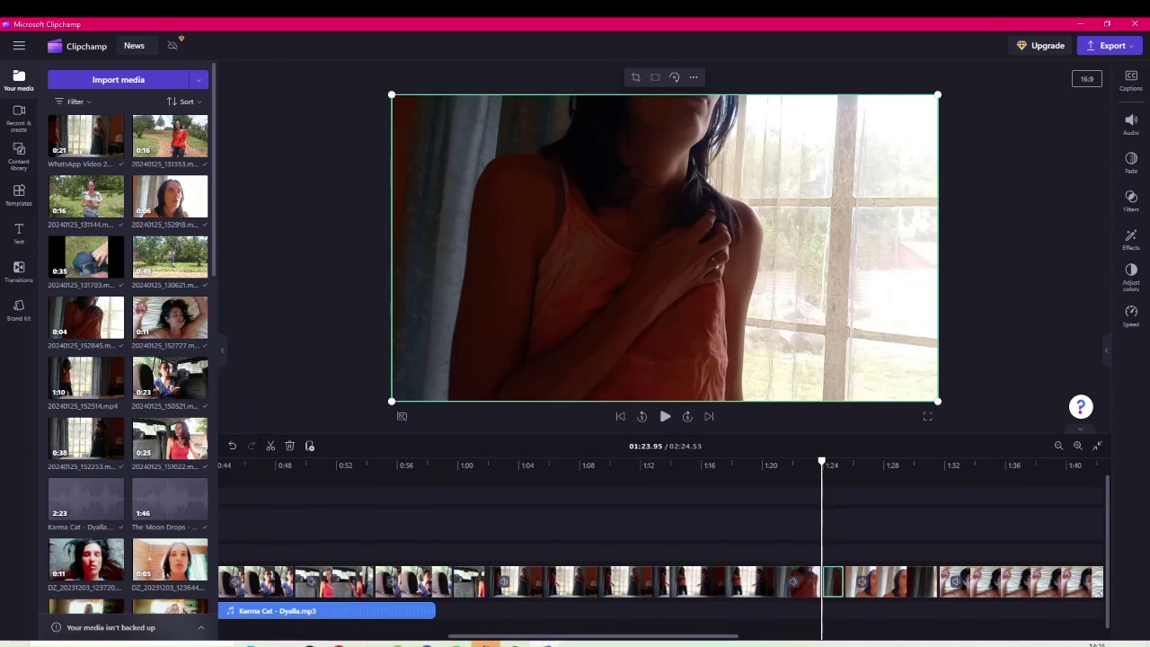
pyautogui.press('Delete')
# Step: Close the gap between the shortened 20240125_152845.mp4 clip and 20240125_152918.mp4
pyautogui.scroll(2, 859, 539)
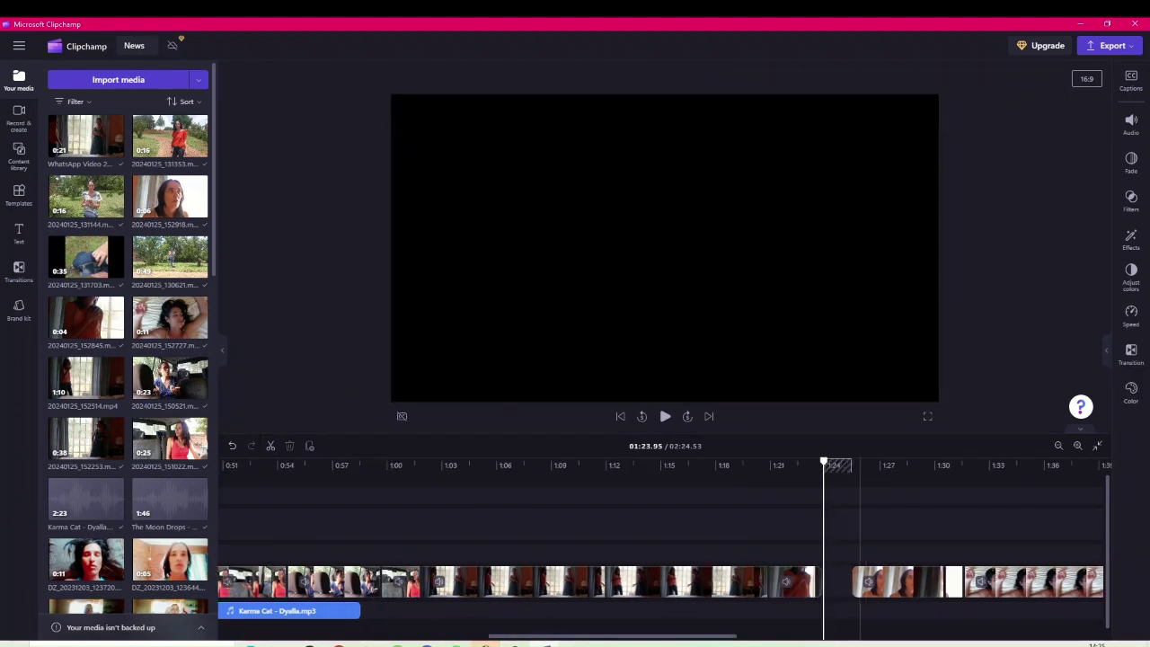
pyautogui.hotkey('ctrl', '=')
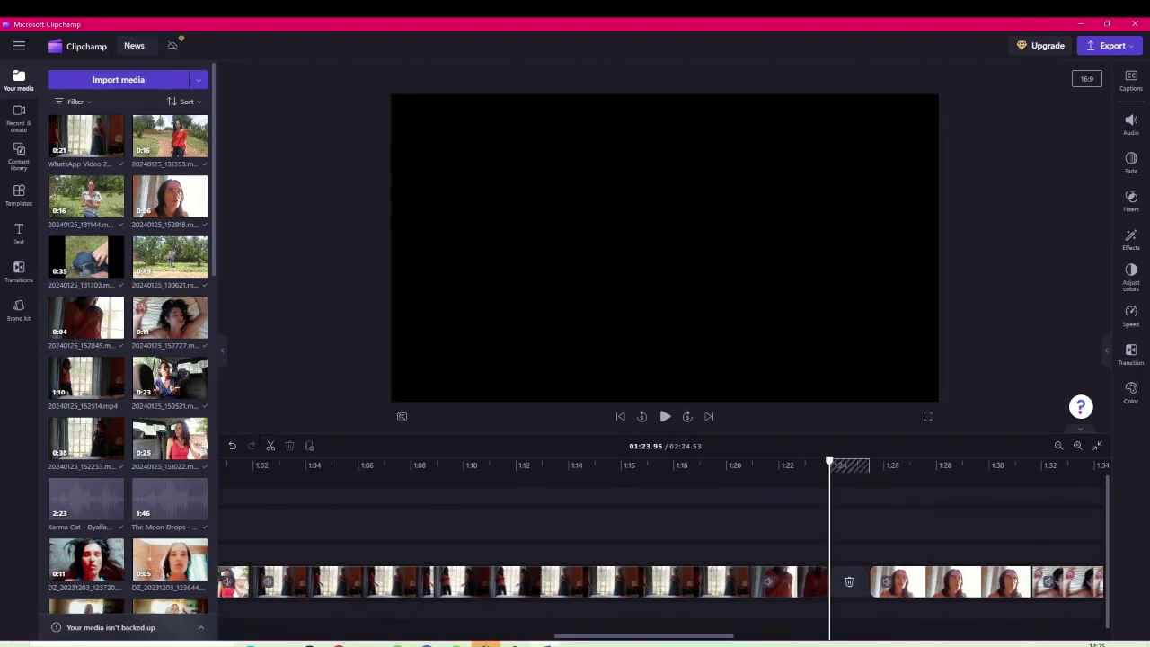
pyautogui.click(849, 581)
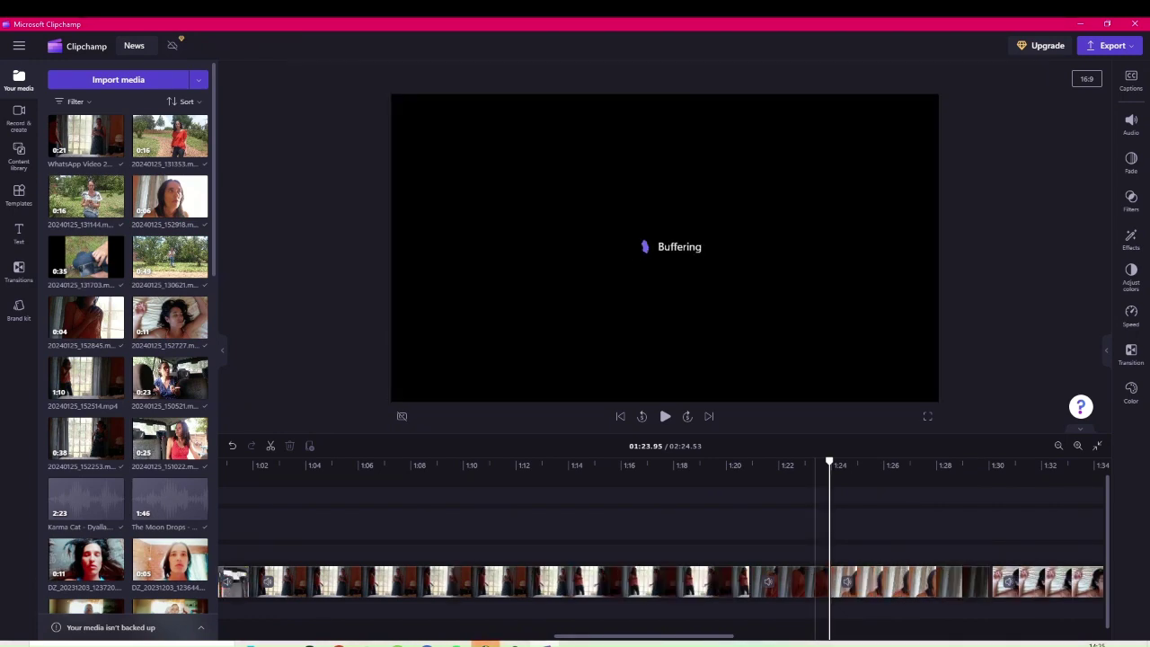
# Step: Play 20240125_152918.mp4, cut off its front part at about 1:25.3 and close the resulting gap
pyautogui.press('space')
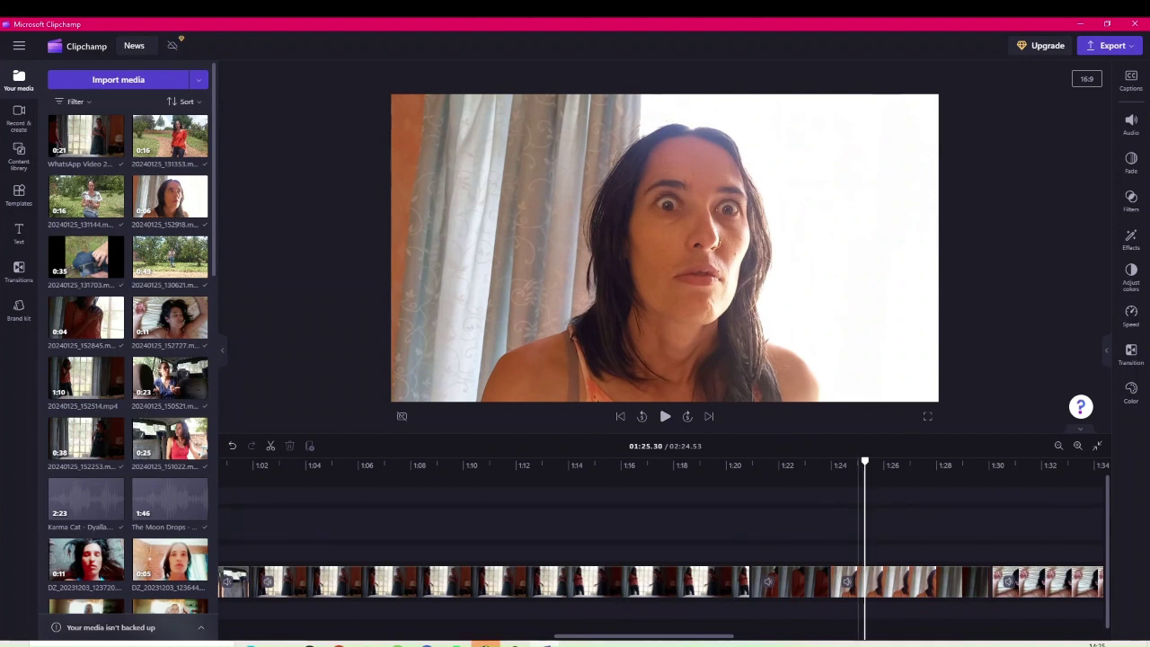
pyautogui.click(898, 582)
pyautogui.click(270, 445)
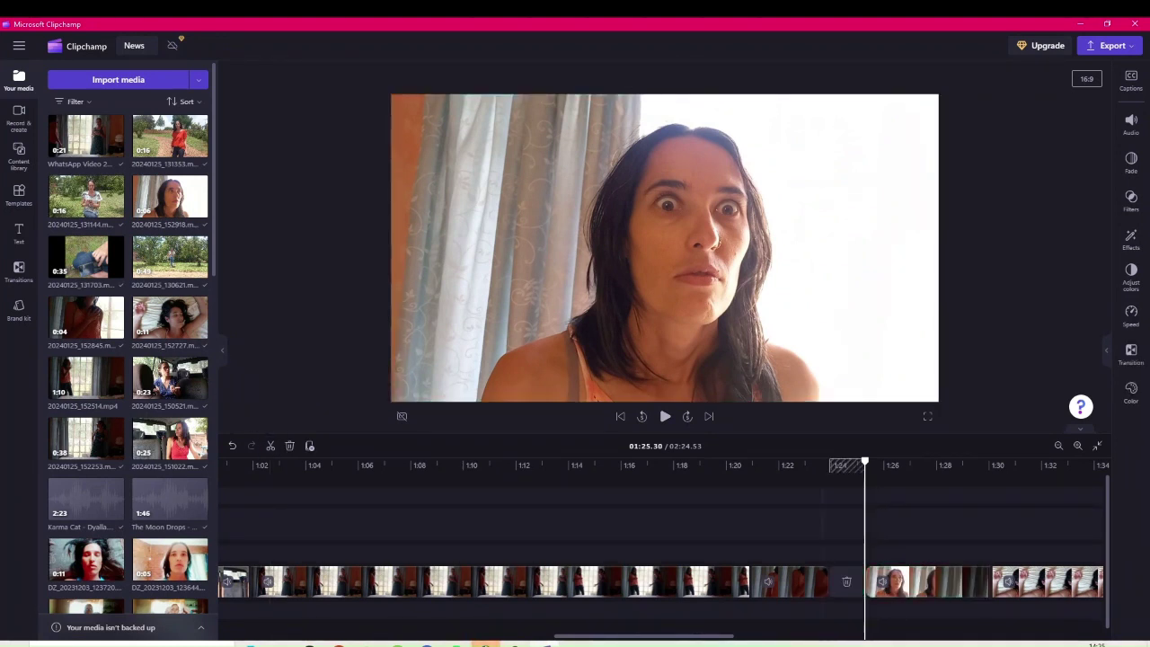
pyautogui.click(846, 581)
# Step: Play the remaining 20240125_152918.mp4 piece, split it at about 1:26.4 and review the part after the cut
pyautogui.press('space')
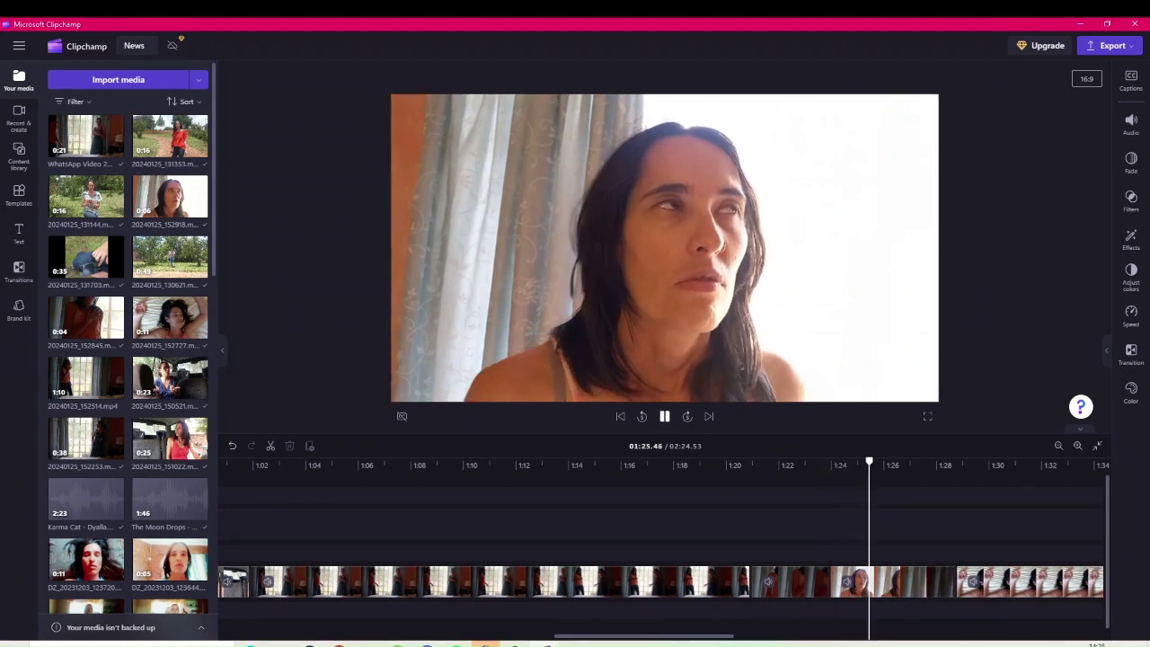
pyautogui.press('space')
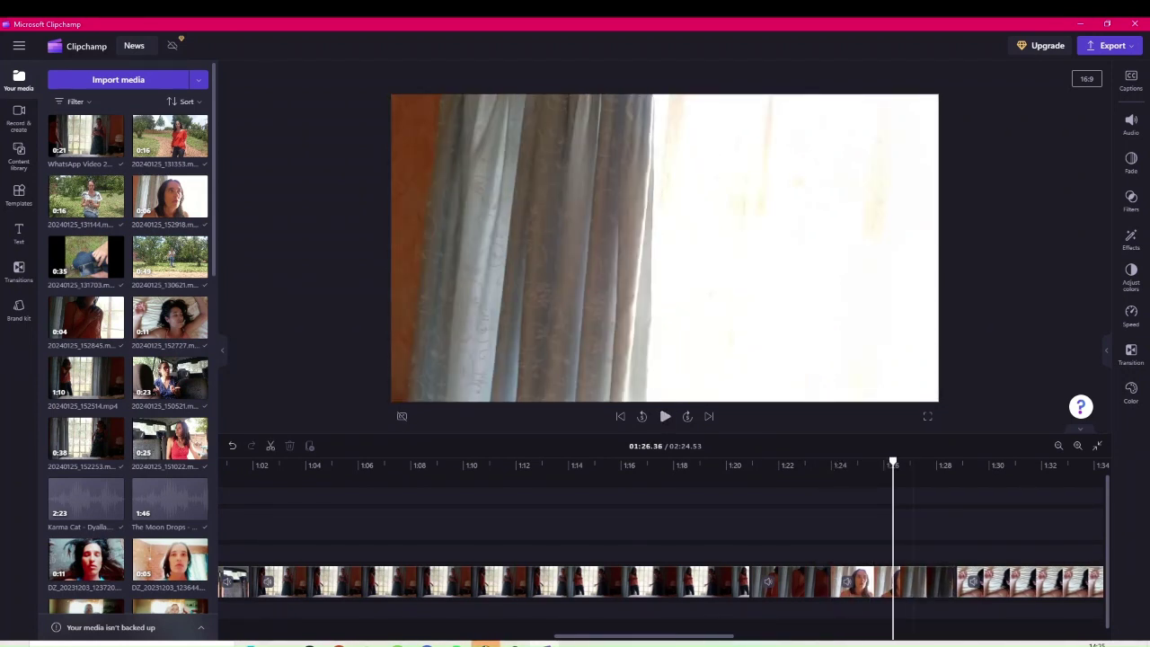
pyautogui.click(861, 581)
pyautogui.click(269, 446)
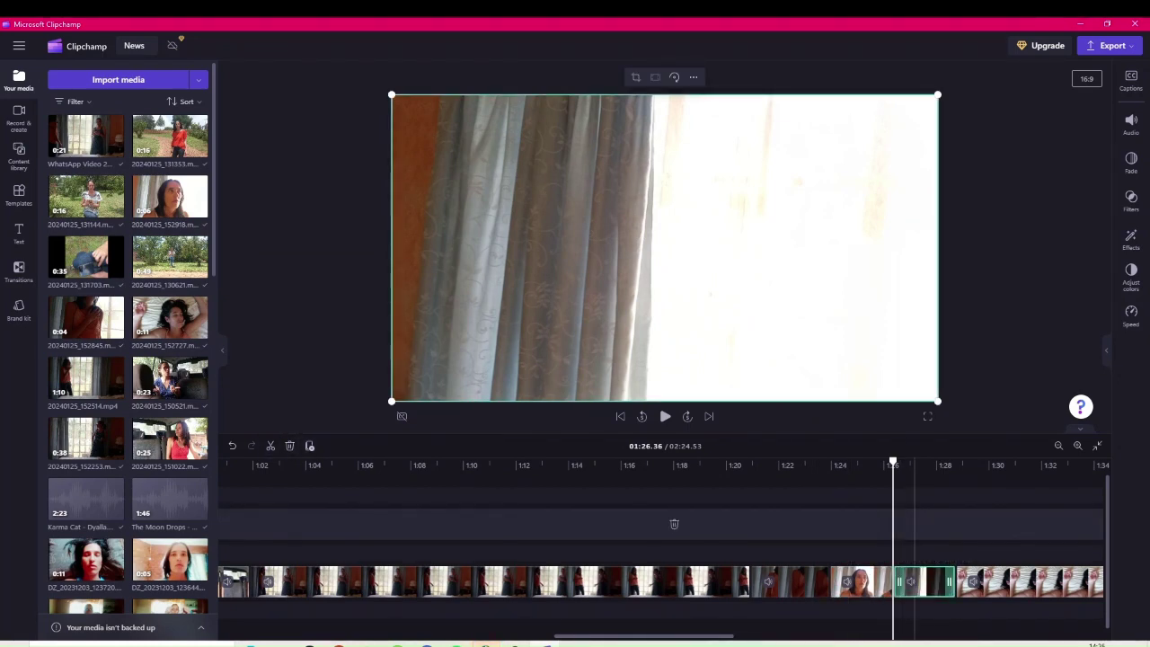
pyautogui.press('space')
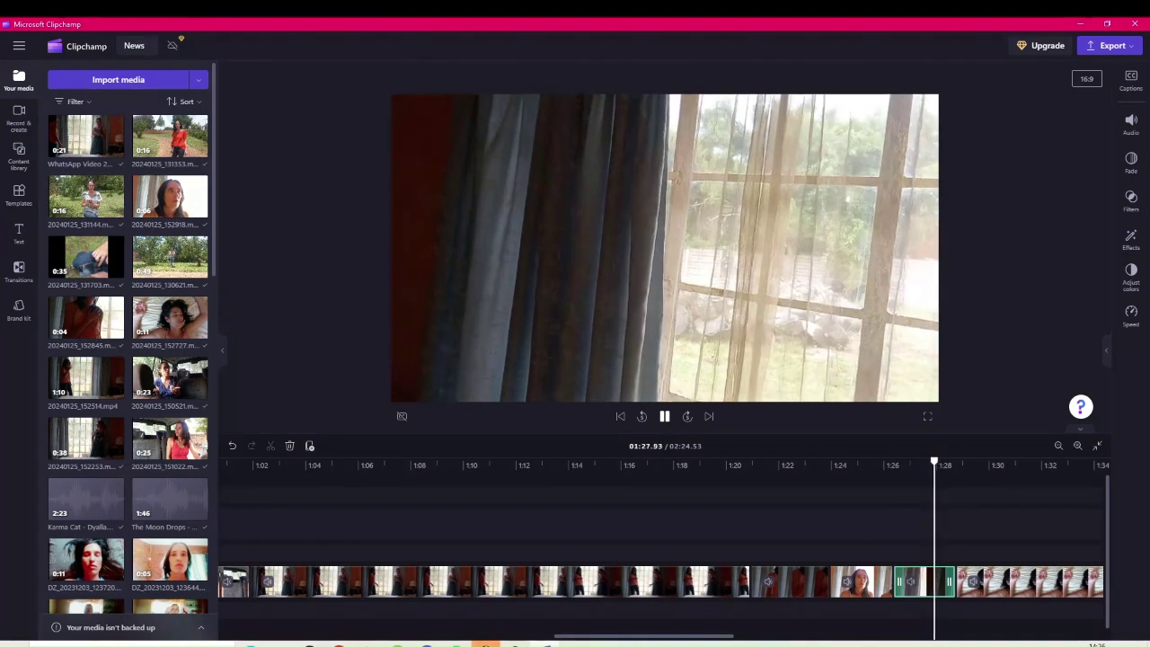
pyautogui.press('space')
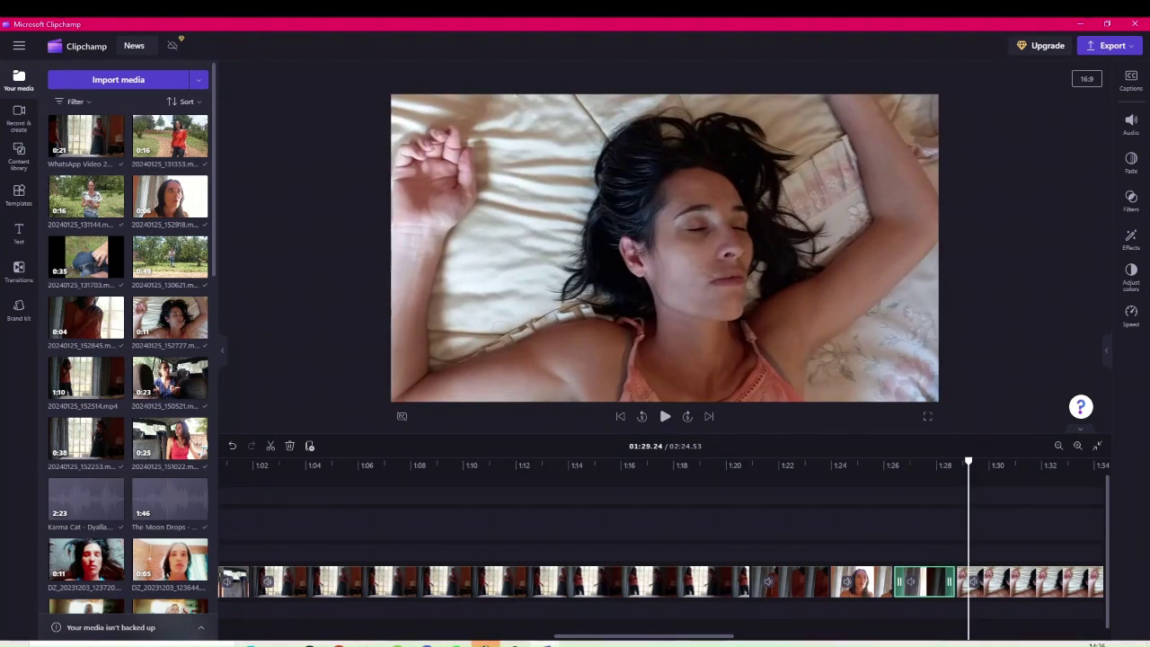
# Step: Delete the part of 20240125_152918.mp4 after the cut and close the gap before the lying-down clip
pyautogui.press('Delete')
pyautogui.click(923, 581)
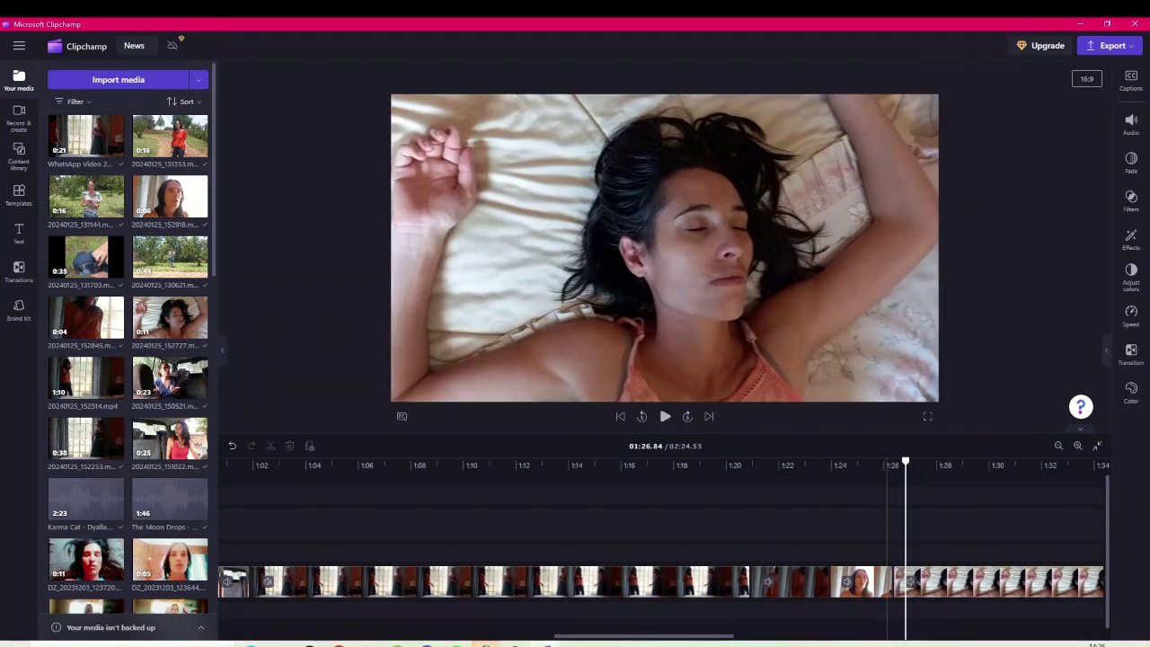
# Step: Play the lying-down clip and enlarge its picture from the lower corner so it extends beyond the video frame
pyautogui.press('space')
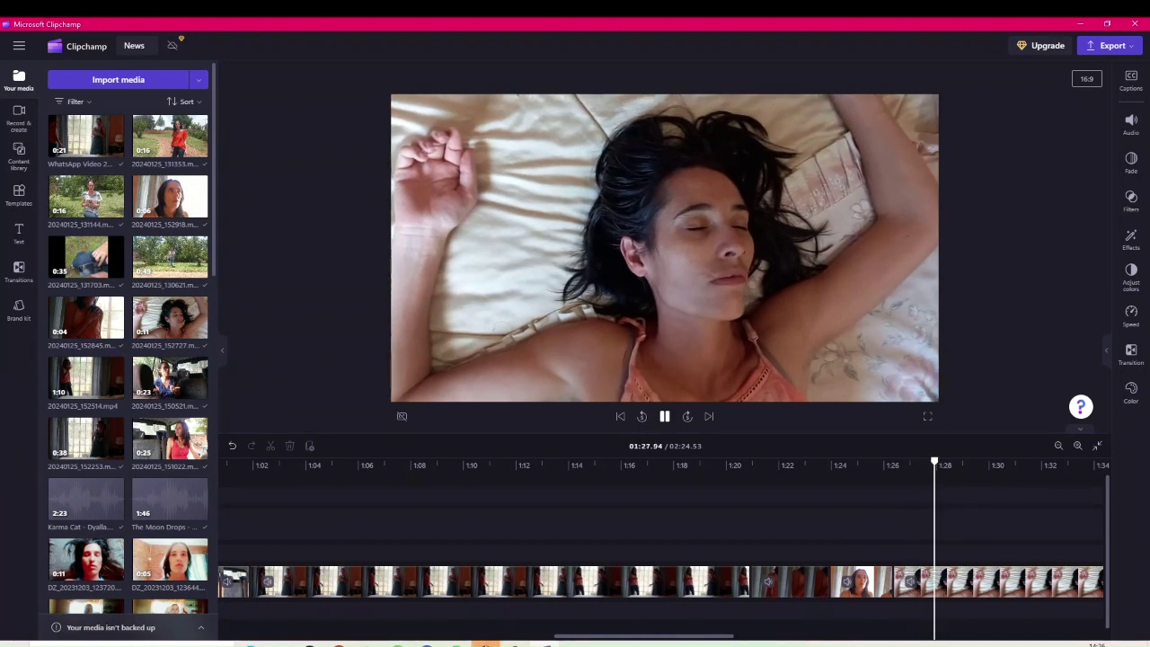
pyautogui.press('space')
pyautogui.press('space')
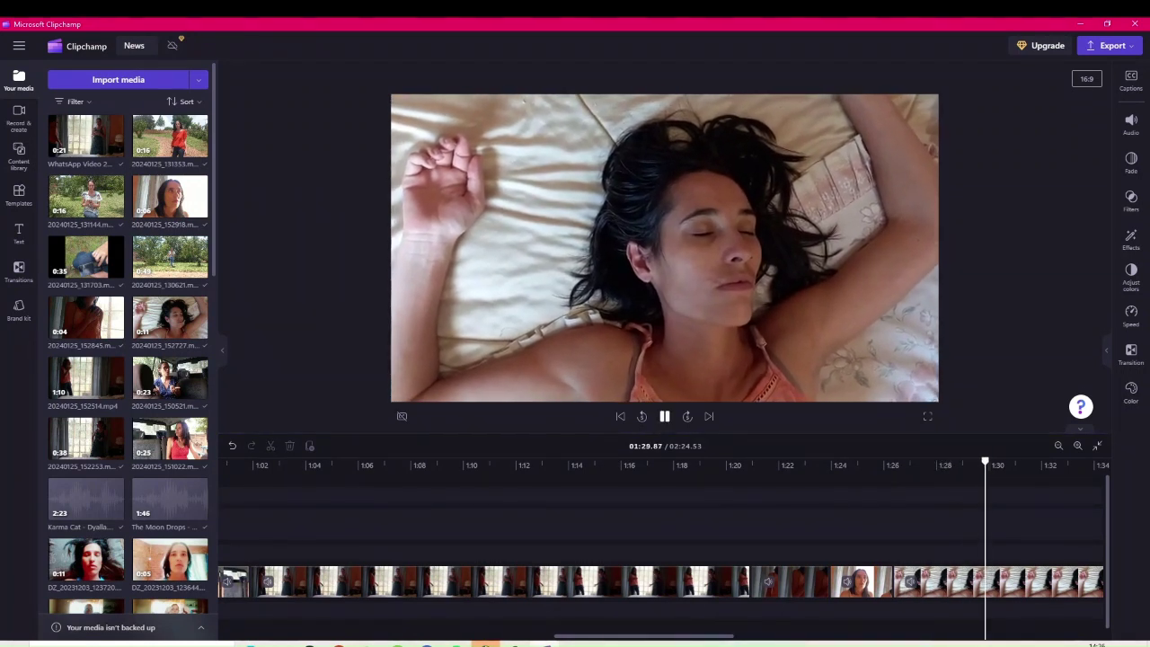
pyautogui.press('space')
pyautogui.click(1007, 582)
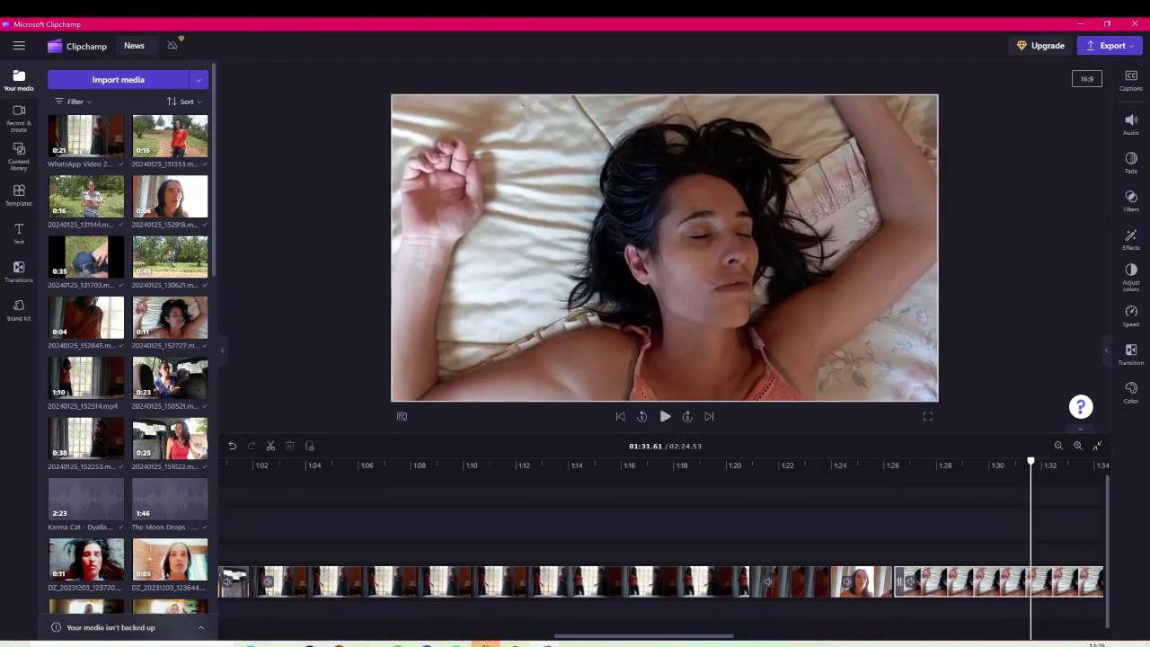
pyautogui.moveTo(937, 401); pyautogui.dragTo(1051, 464)
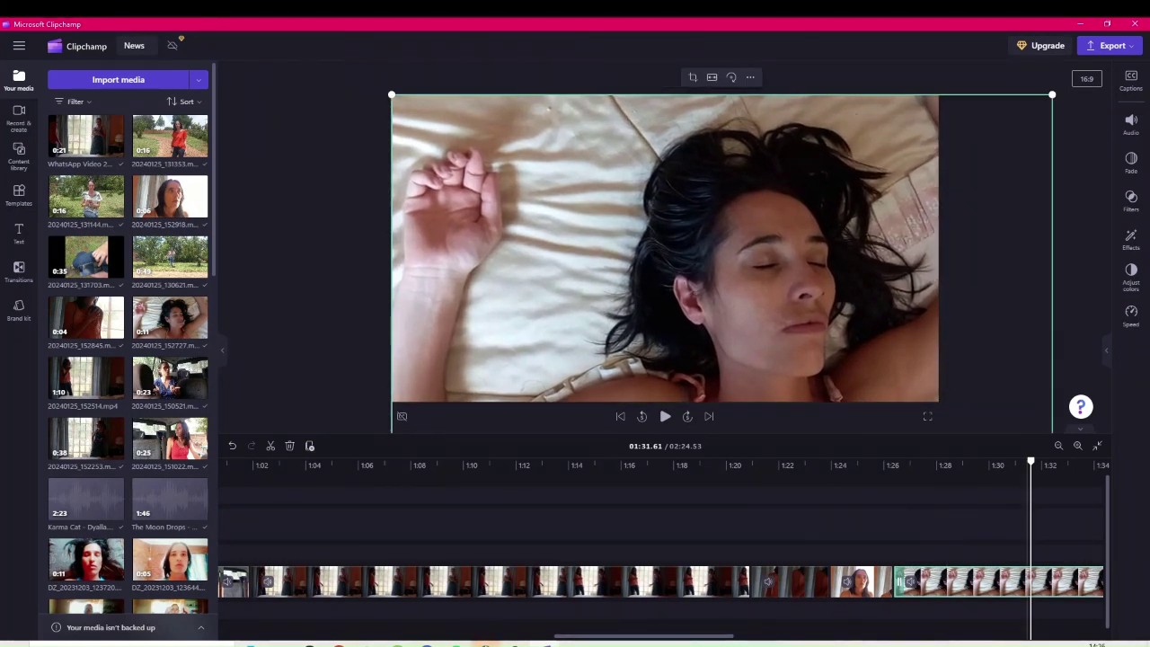
# Step: Play the enlarged lying-down clip, cut off its front part at about 1:32.8 and close the resulting gap
pyautogui.press('space')
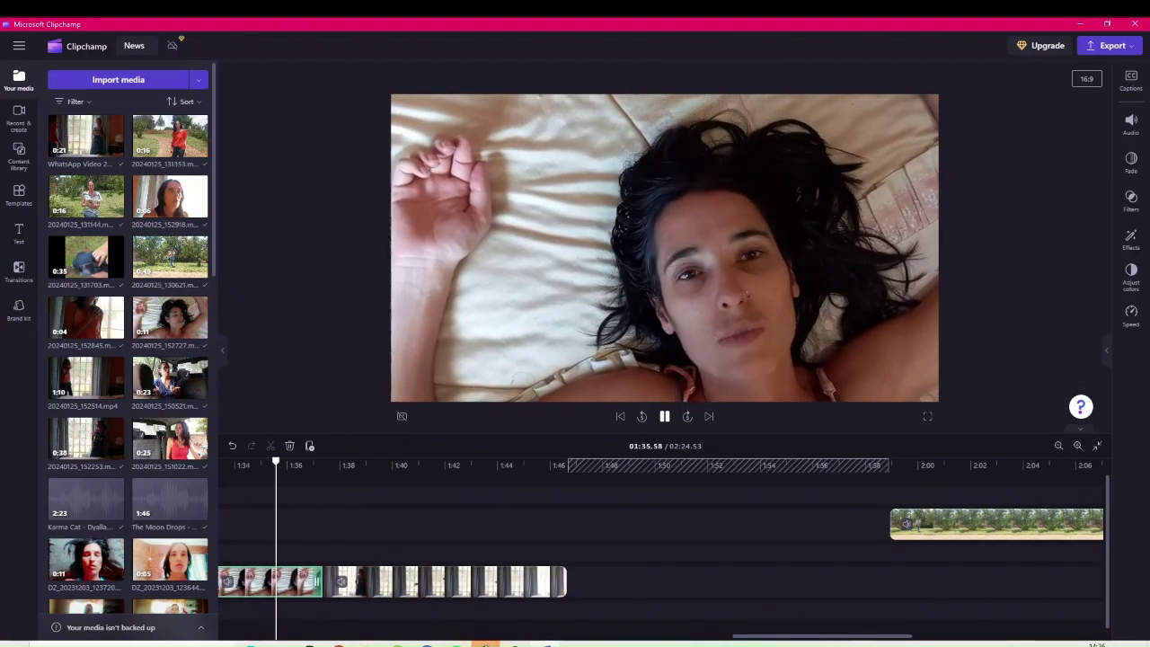
pyautogui.press('space')
pyautogui.click(259, 524)
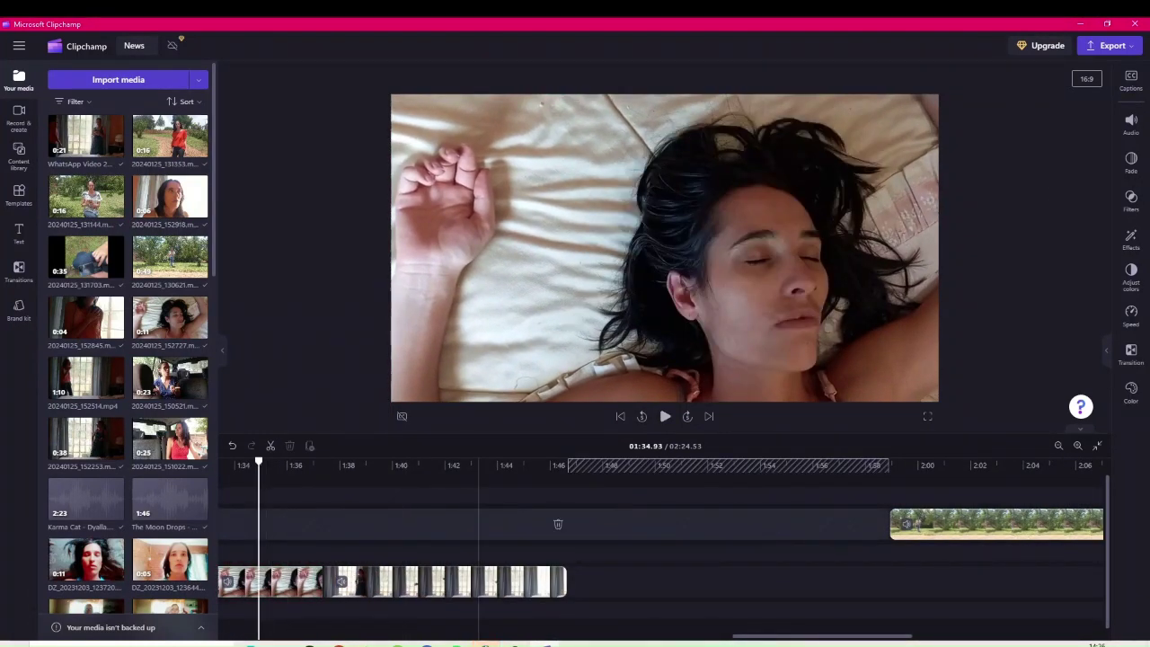
pyautogui.moveTo(803, 635); pyautogui.dragTo(798, 636)
pyautogui.hscroll(-5, 798, 539)
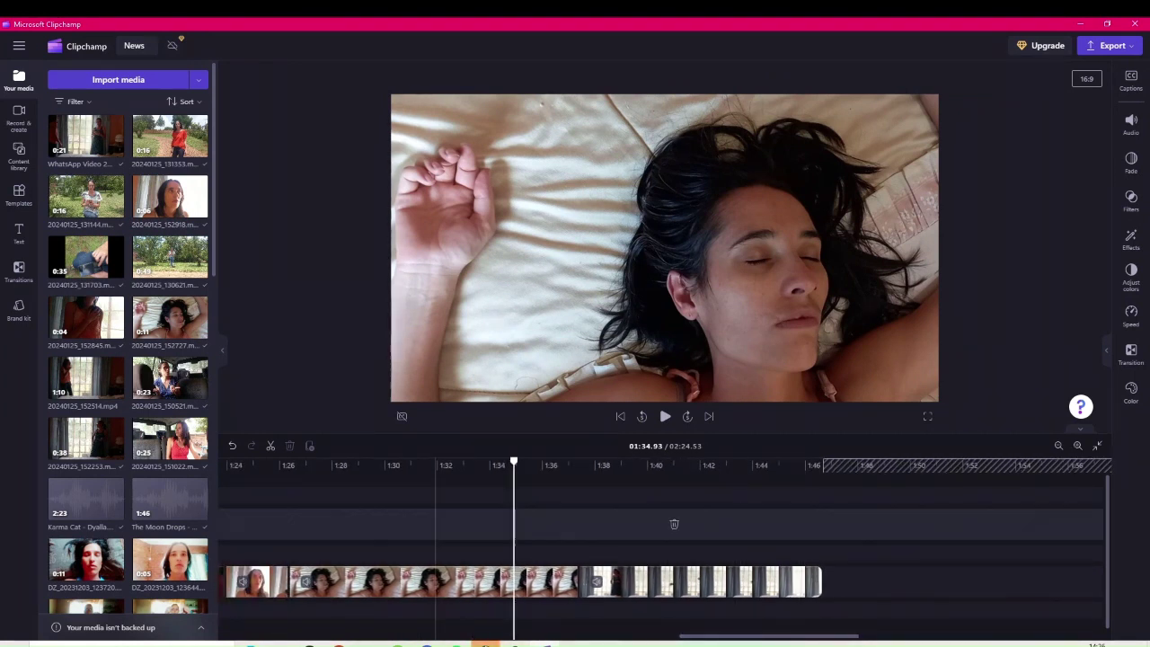
pyautogui.click(433, 524)
pyautogui.click(435, 581)
pyautogui.click(665, 417)
pyautogui.click(664, 416)
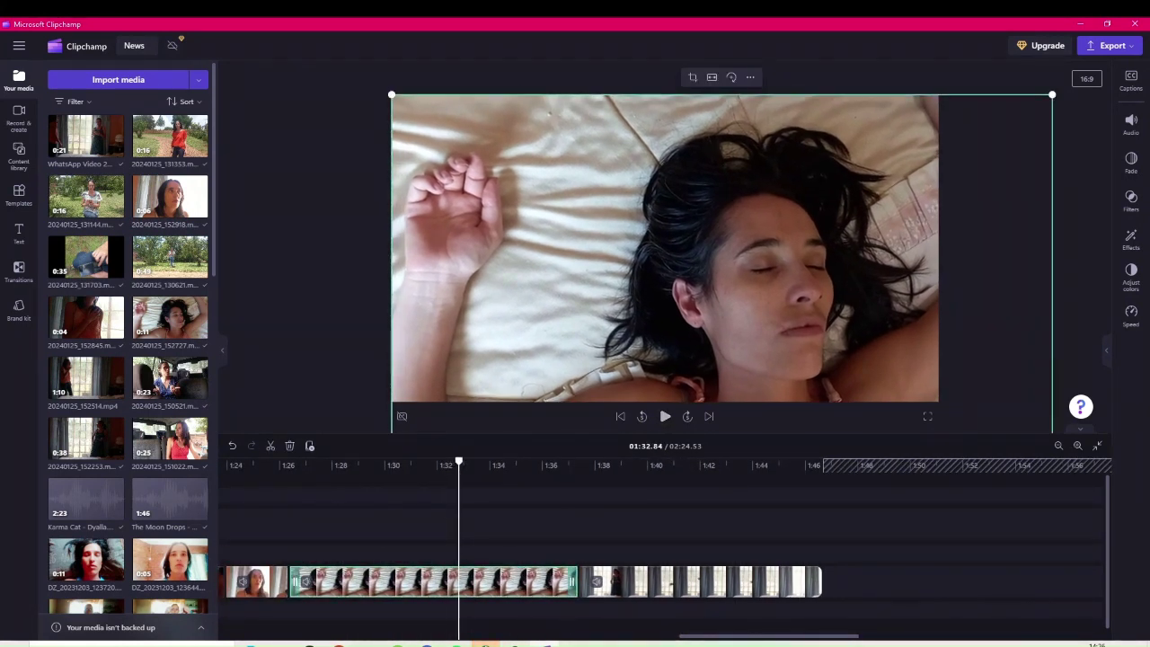
pyautogui.click(269, 445)
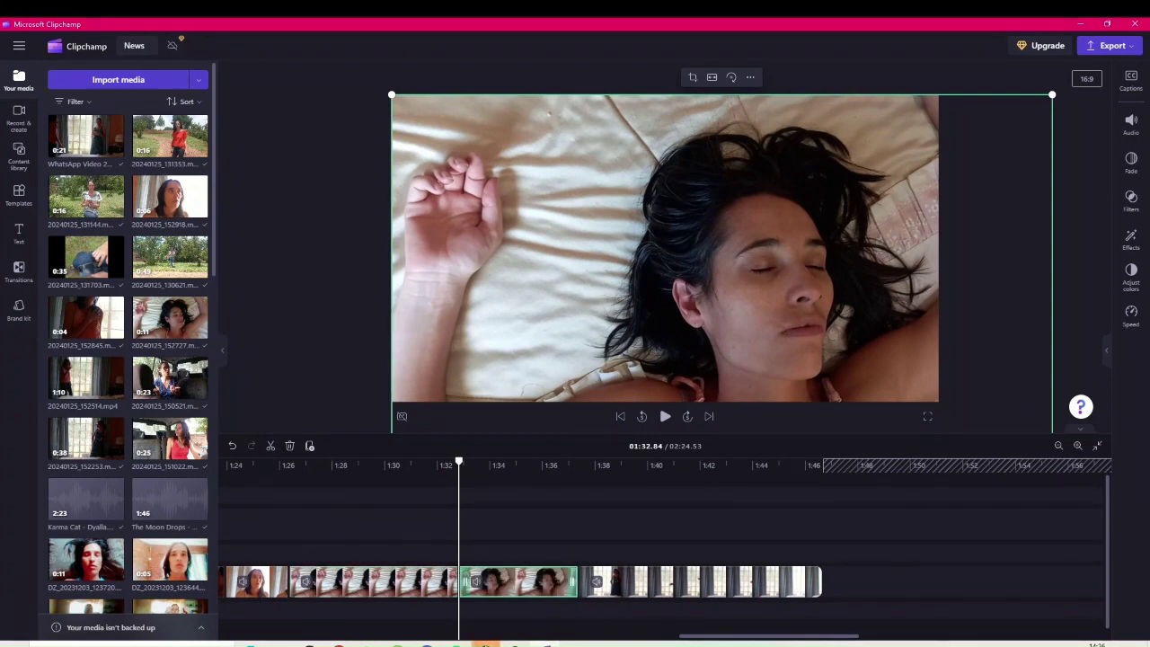
pyautogui.press('Delete')
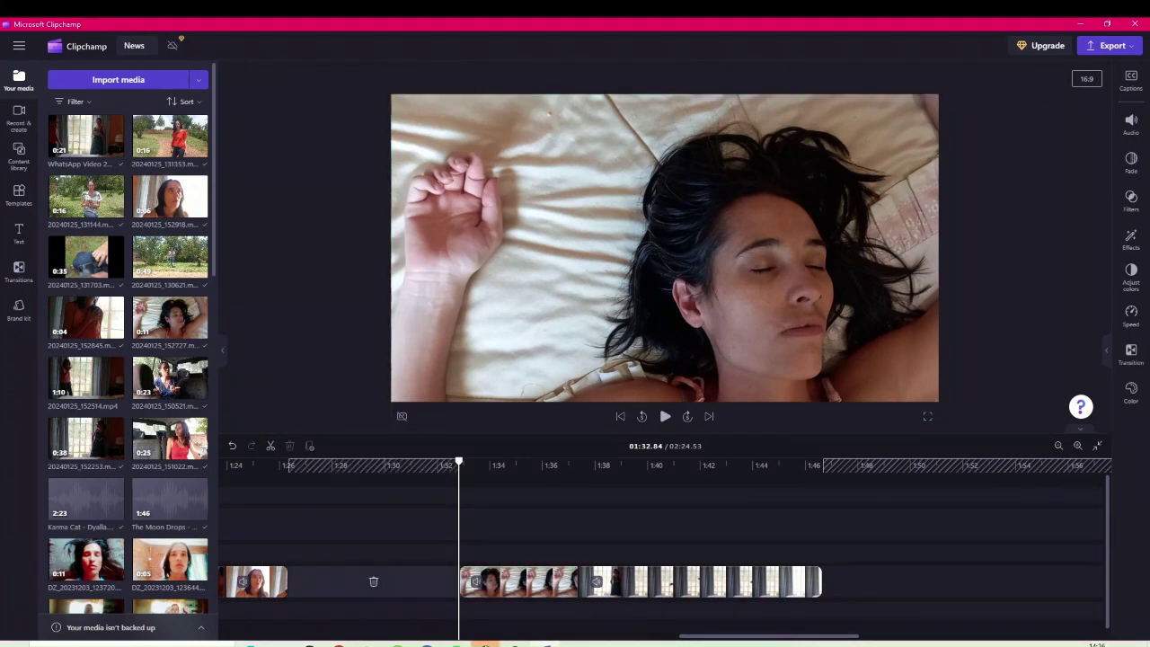
pyautogui.click(374, 582)
# Step: Play the remaining lying-down clip, split it at about 1:28.5 and delete the part after the cut
pyautogui.press('space')
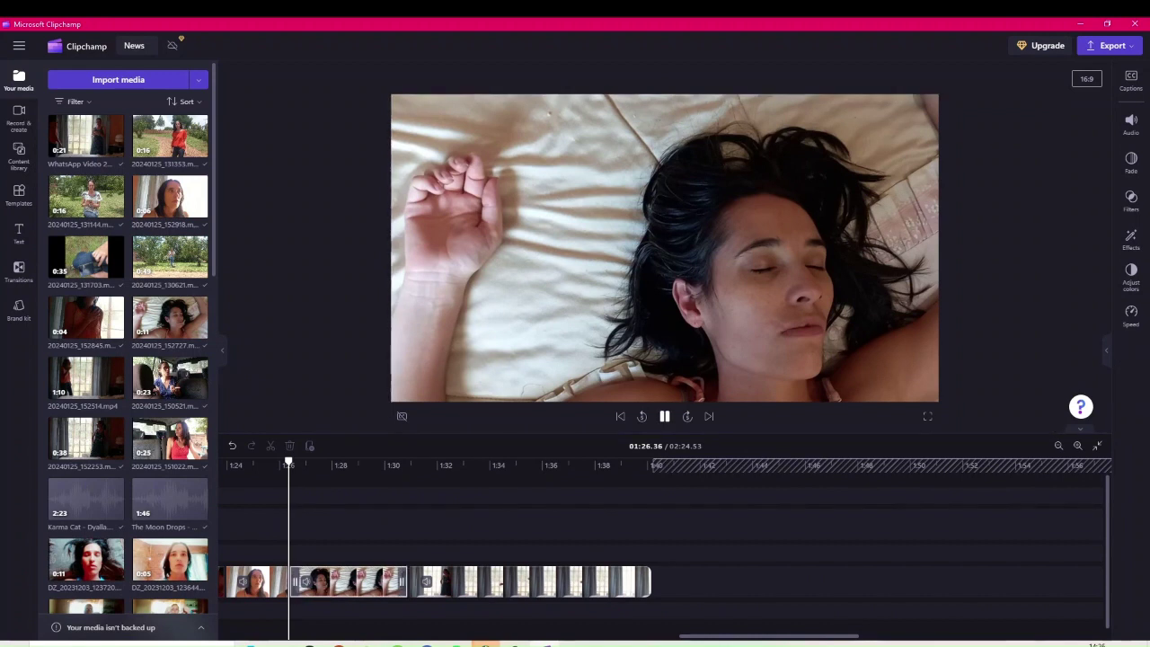
pyautogui.press('space')
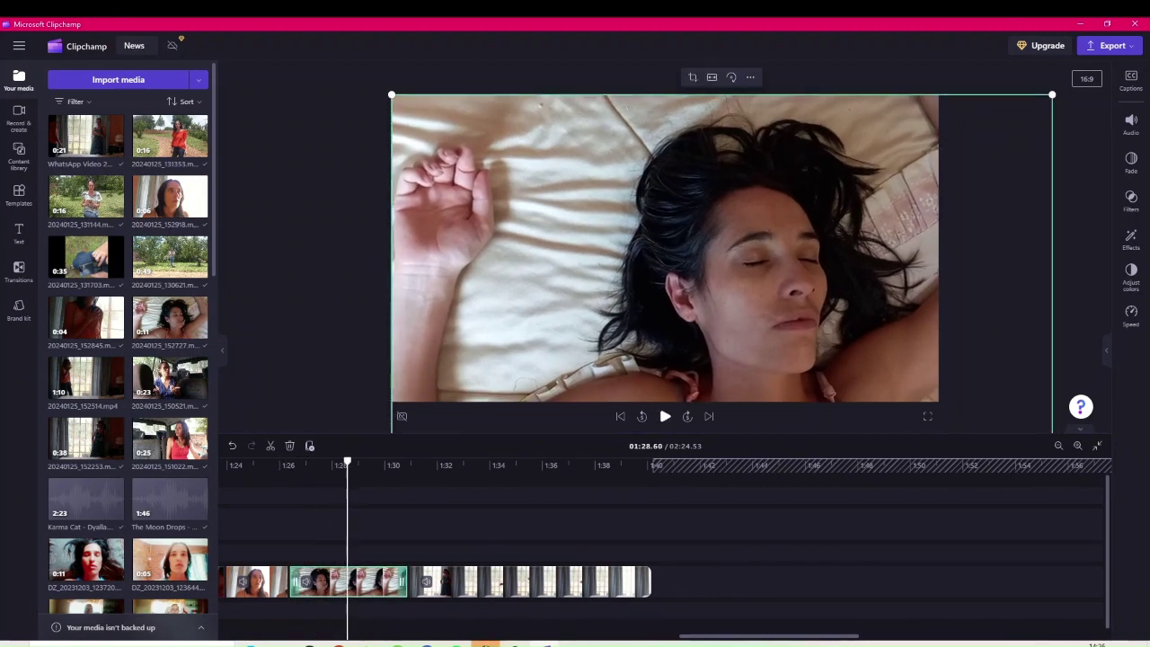
pyautogui.press('space')
pyautogui.press('space')
pyautogui.click(345, 523)
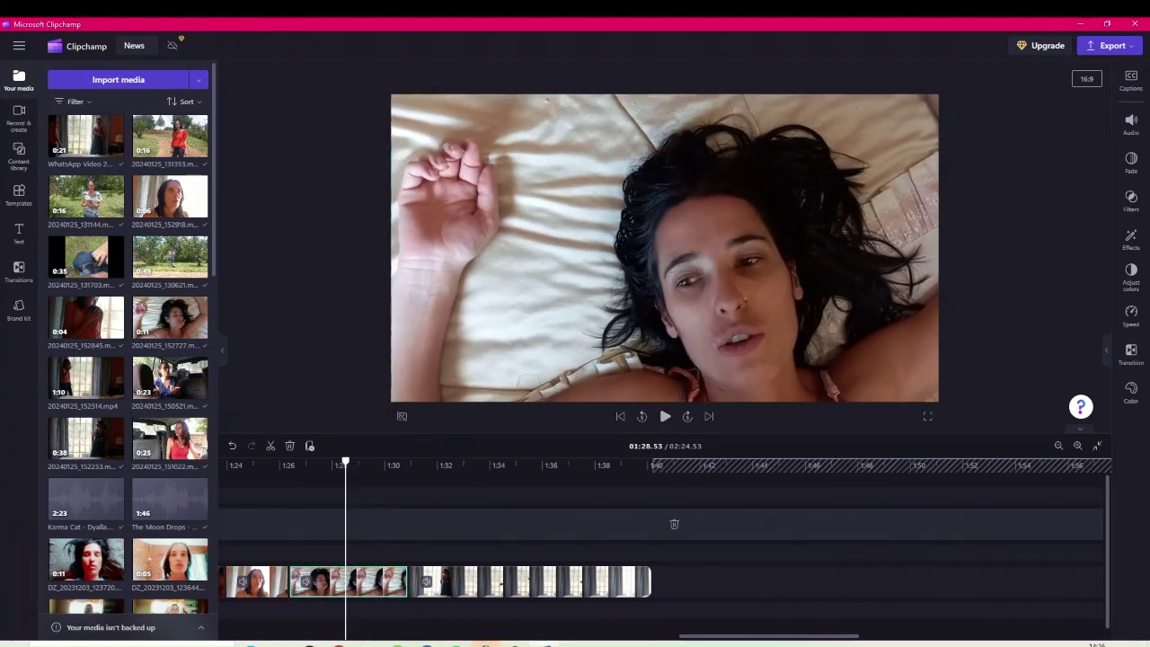
pyautogui.click(327, 550)
pyautogui.click(271, 446)
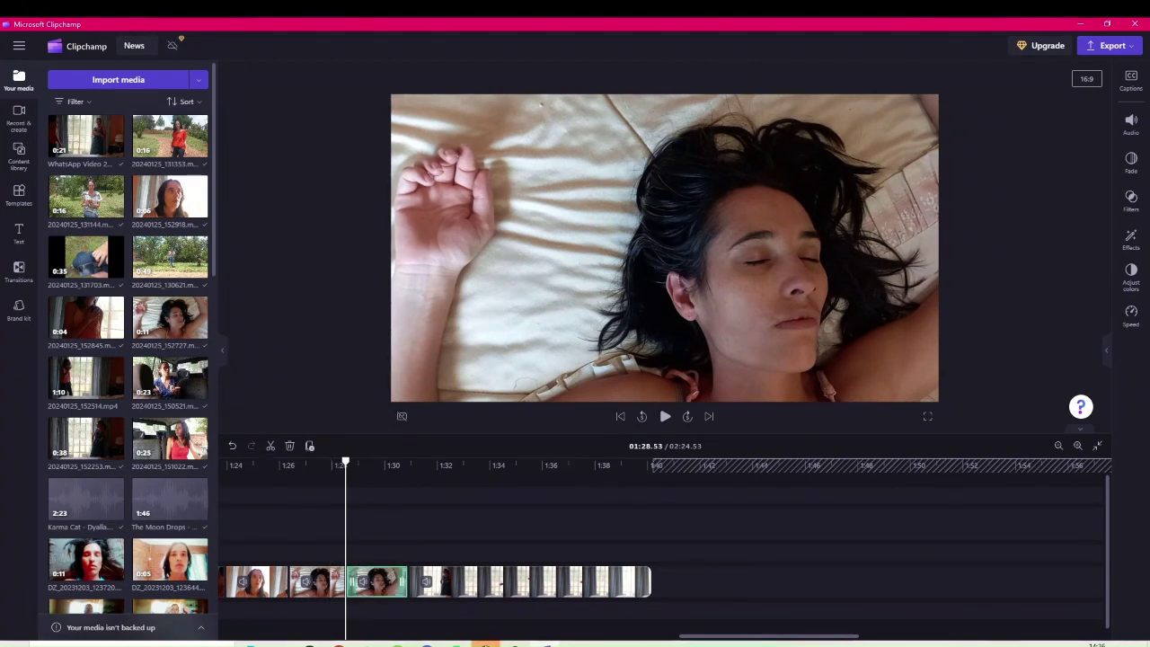
pyautogui.press('Delete')
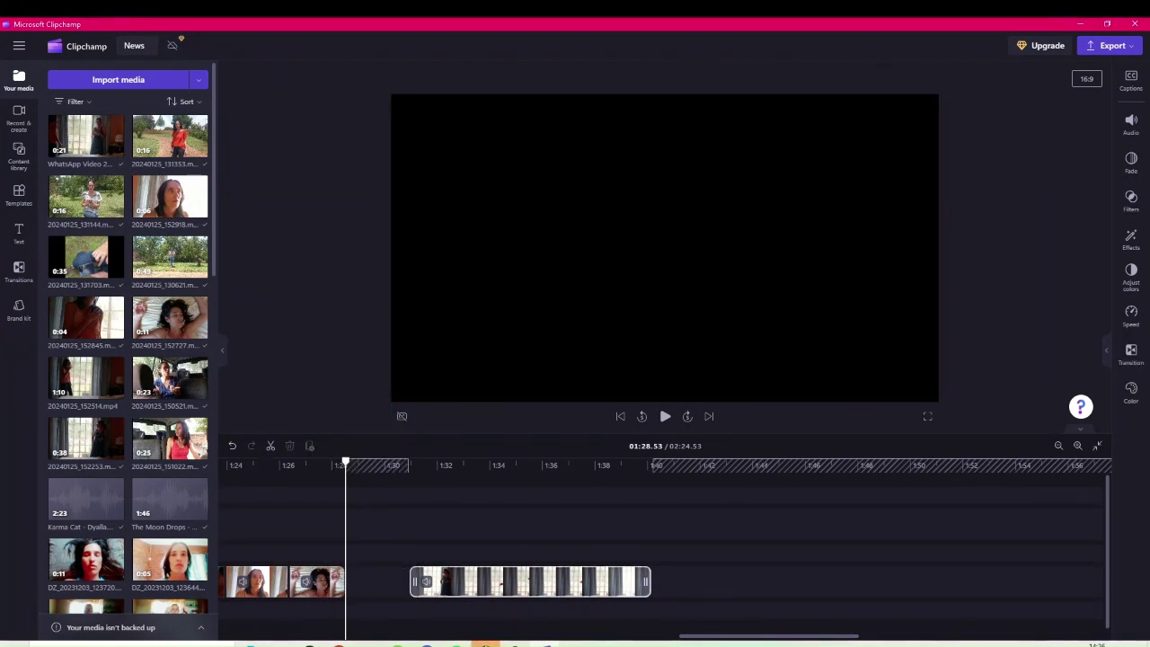
# Step: Move the window clip directly against the shortened lying-down clip and play the sequence from about 1:27.3 to 1:35
pyautogui.moveTo(530, 582); pyautogui.dragTo(467, 582)
pyautogui.click(312, 464)
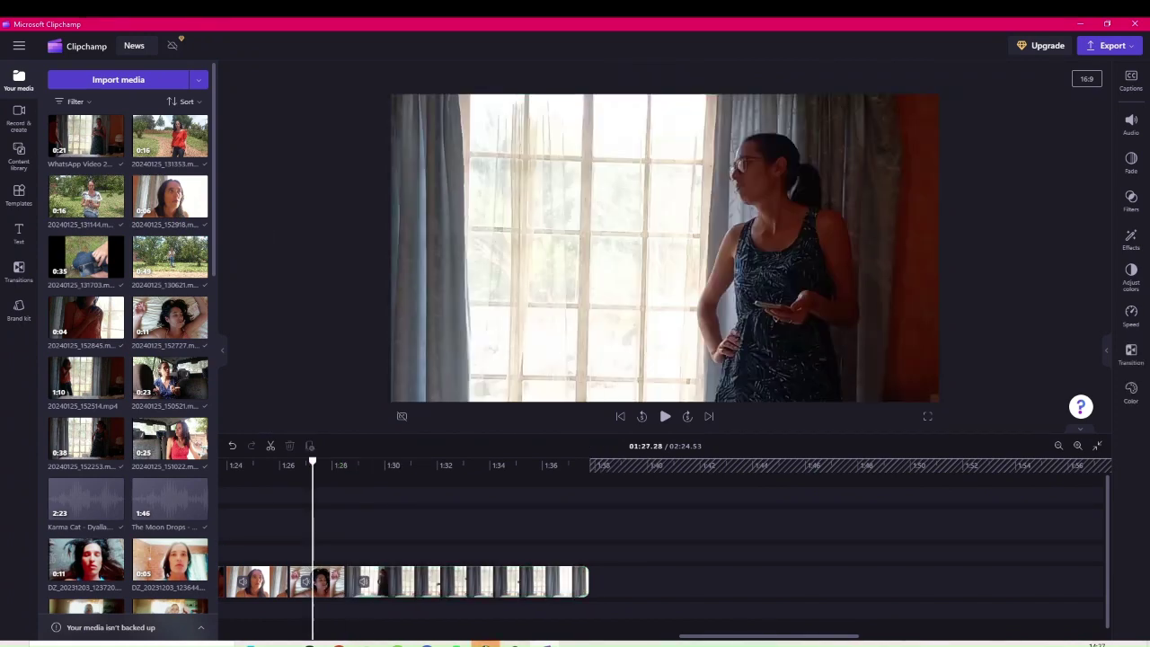
pyautogui.press('space')
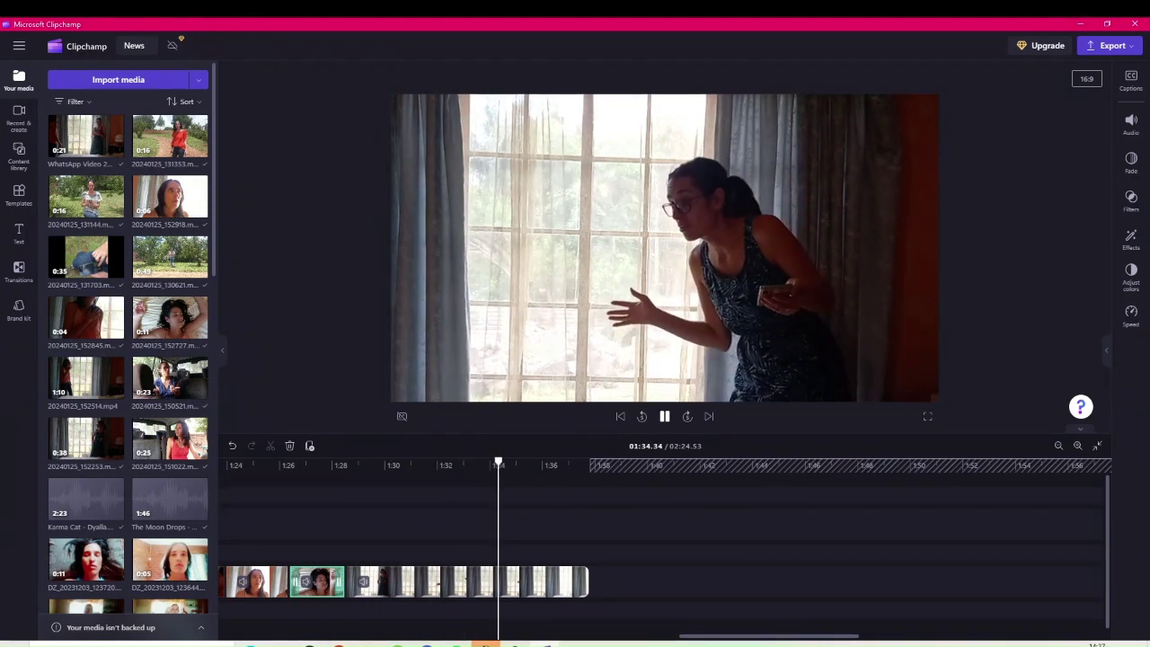
pyautogui.click(503, 581)
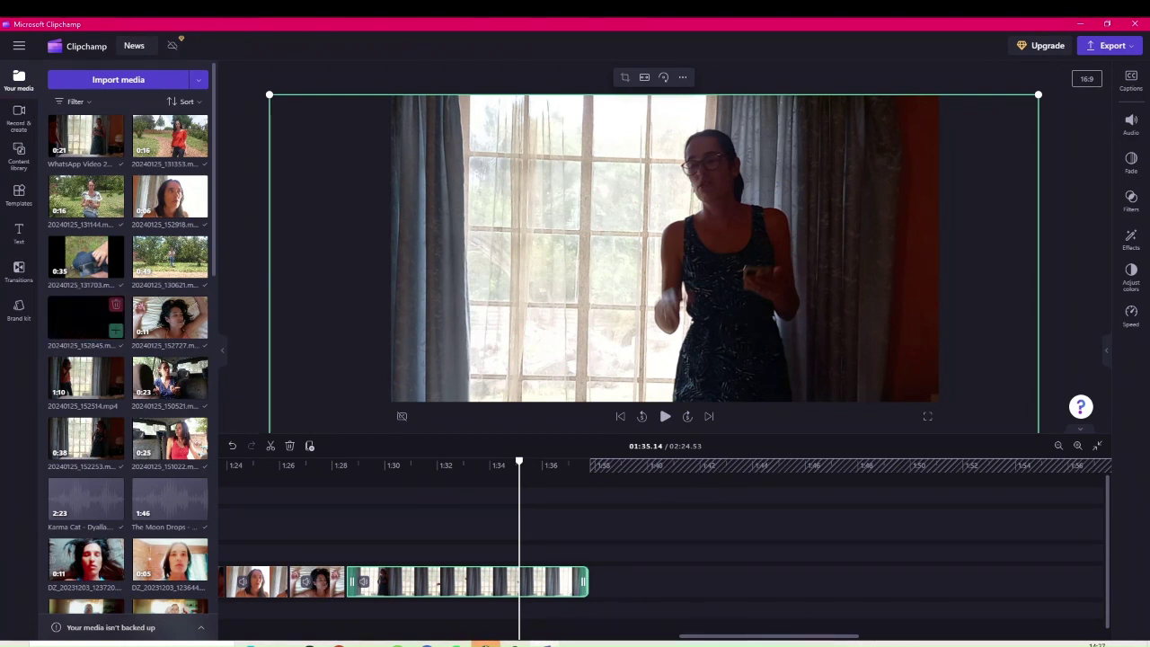
# Step: Move the garden clip 20240125_130621.mp4 onto the main track directly after the window clip and play across the join
pyautogui.click(18, 271)
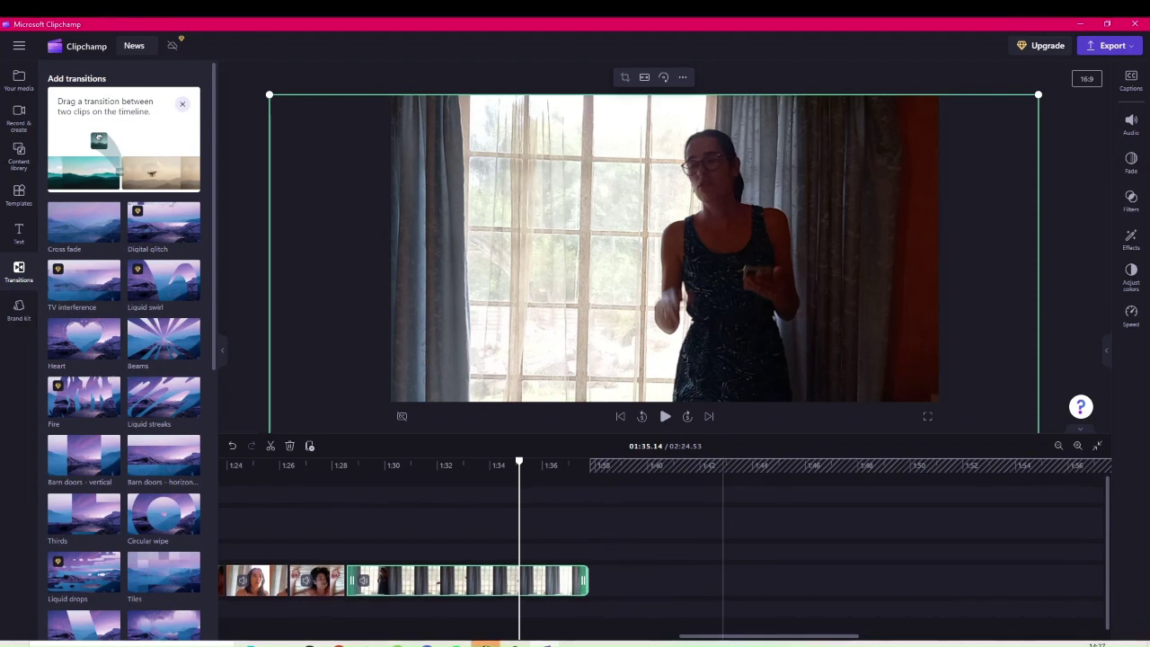
pyautogui.scroll(-2, 724, 539)
pyautogui.moveTo(1069, 523); pyautogui.dragTo(683, 580)
pyautogui.click(620, 564)
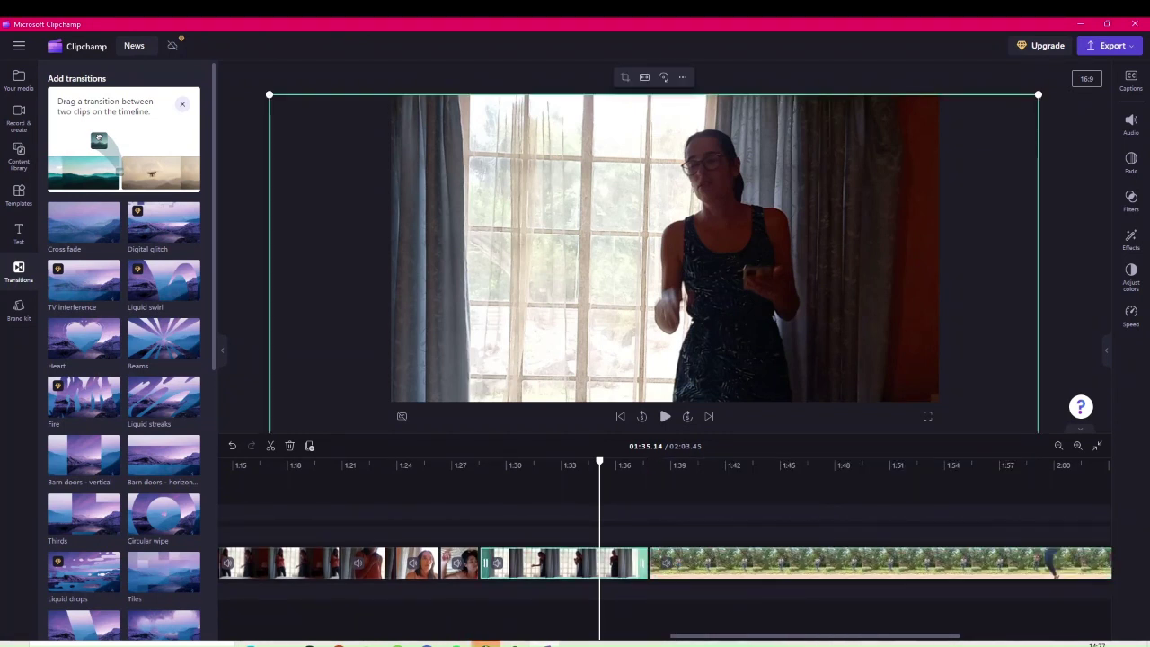
pyautogui.click(649, 563)
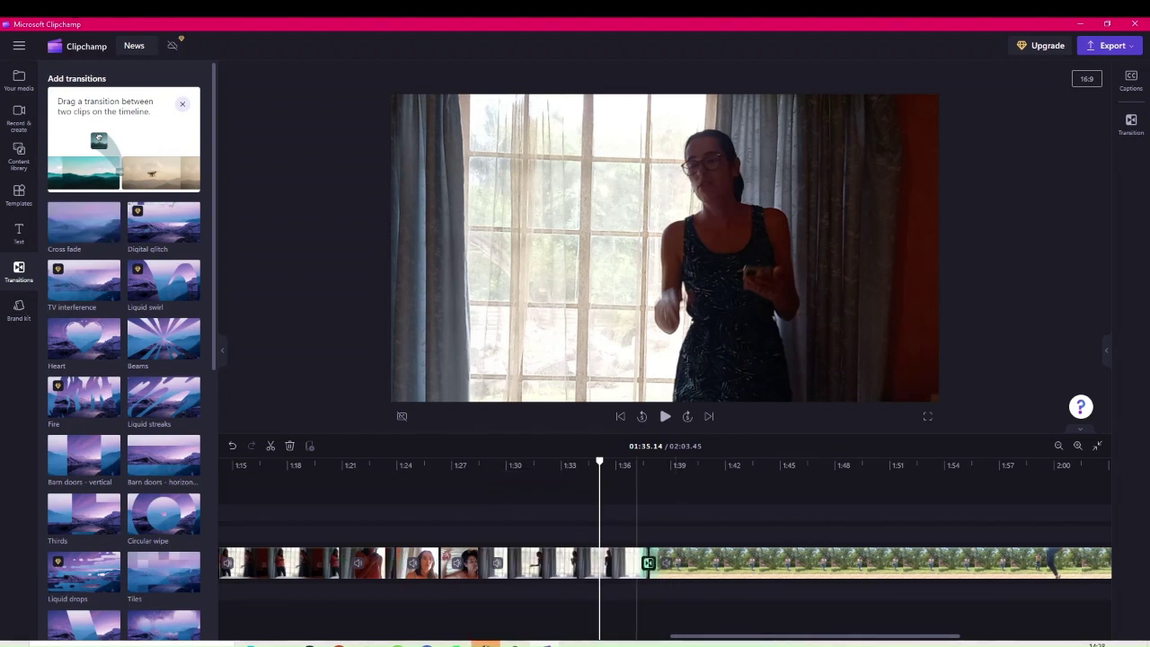
pyautogui.click(637, 563)
pyautogui.click(665, 416)
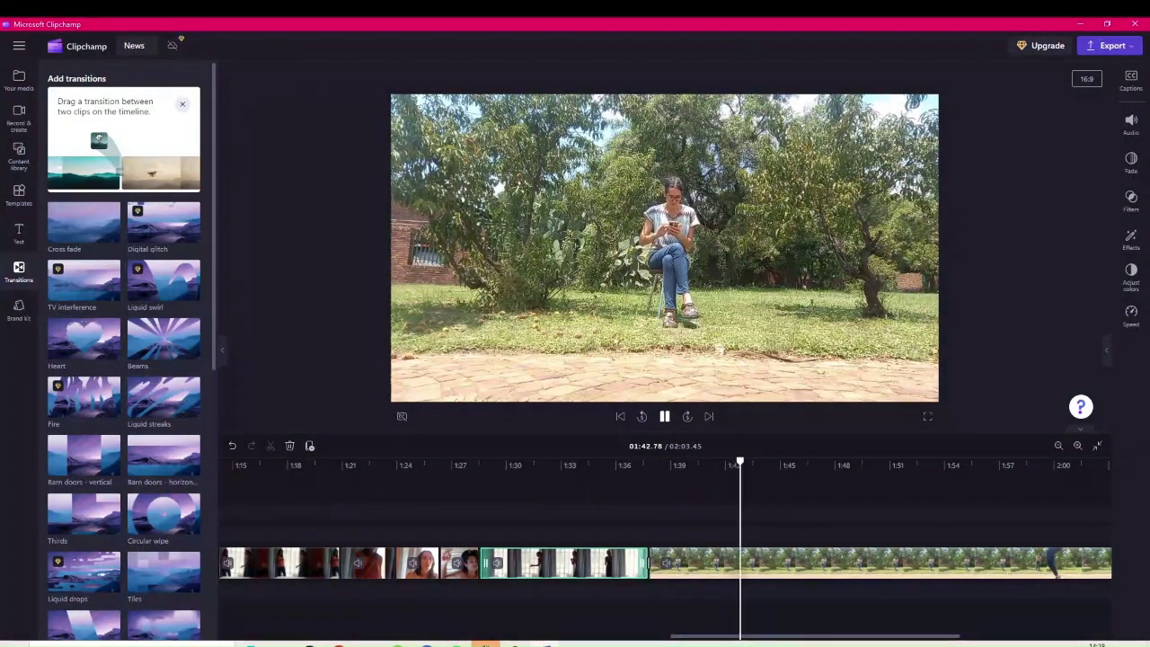
pyautogui.click(665, 415)
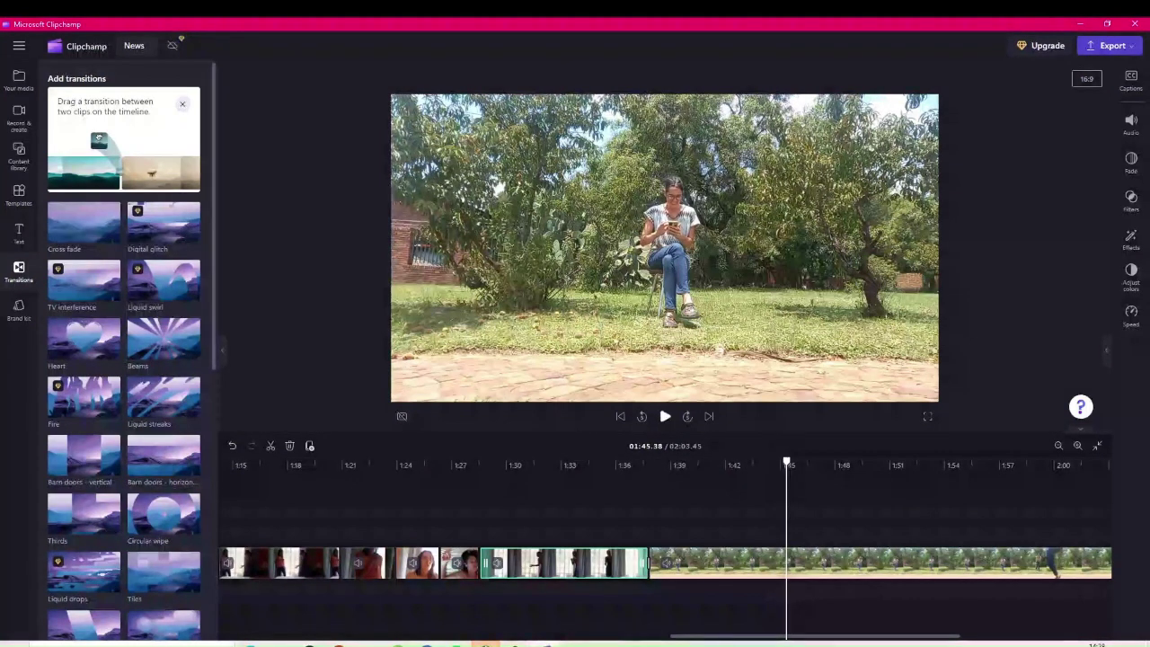
# Step: Cut off the front part of the garden clip at about 1:45.4 and close the resulting gap
pyautogui.click(755, 563)
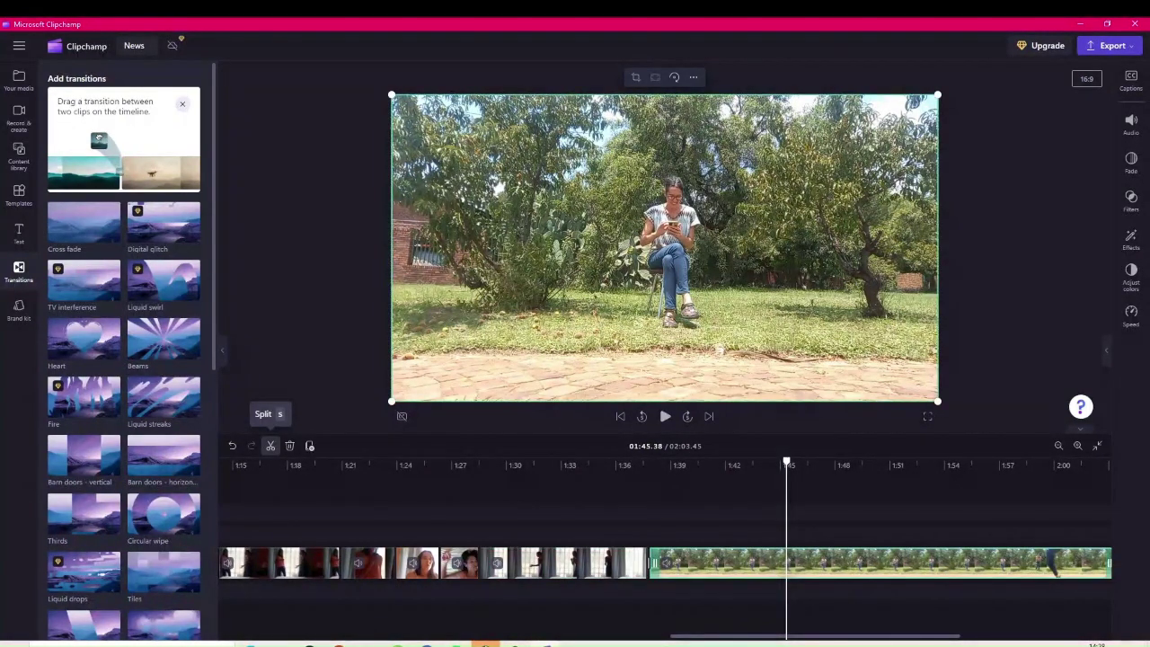
pyautogui.click(270, 445)
pyautogui.press('Delete')
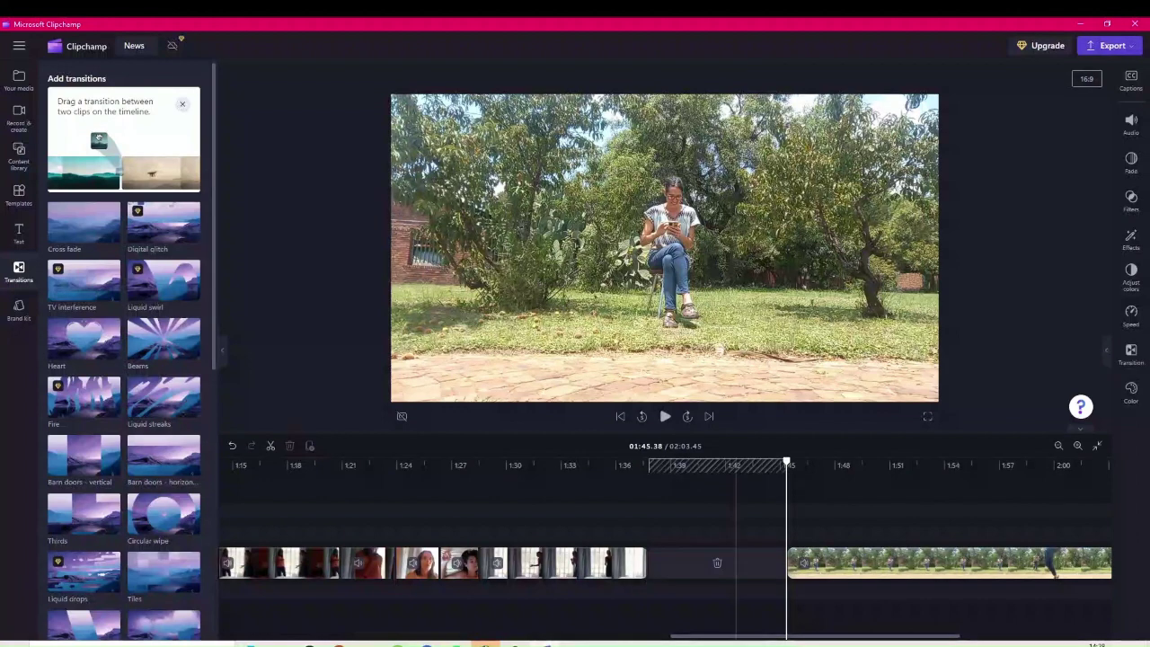
pyautogui.click(718, 562)
# Step: Play the remaining garden clip, split it at about 1:41.8 and delete the part after the cut
pyautogui.press('space')
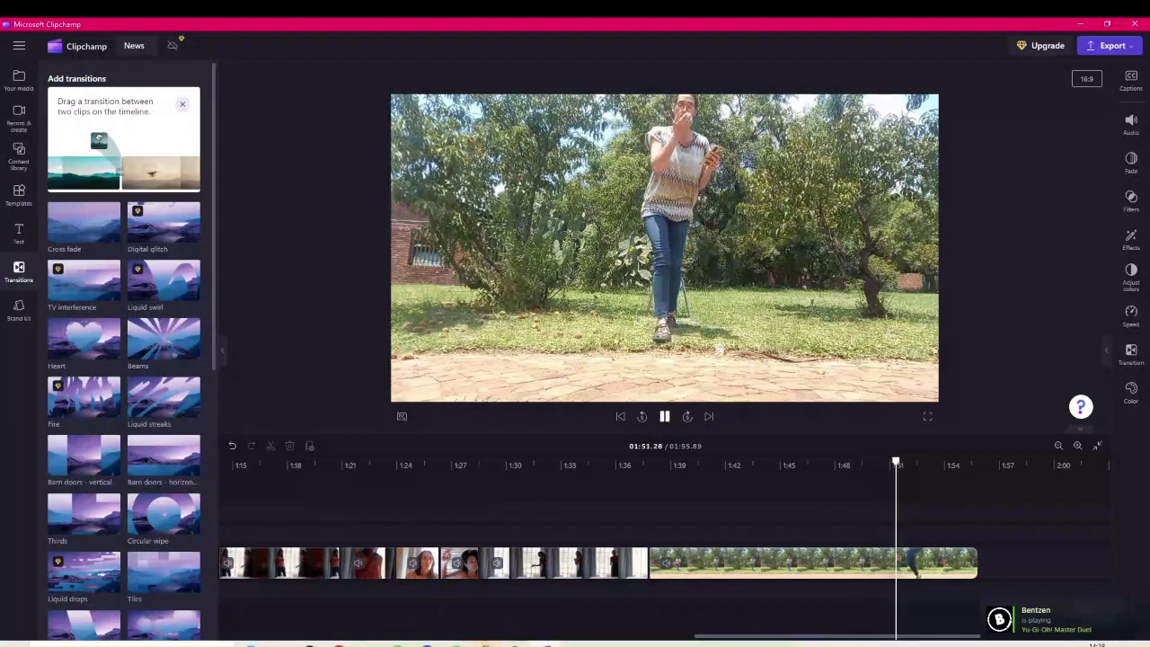
pyautogui.press('space')
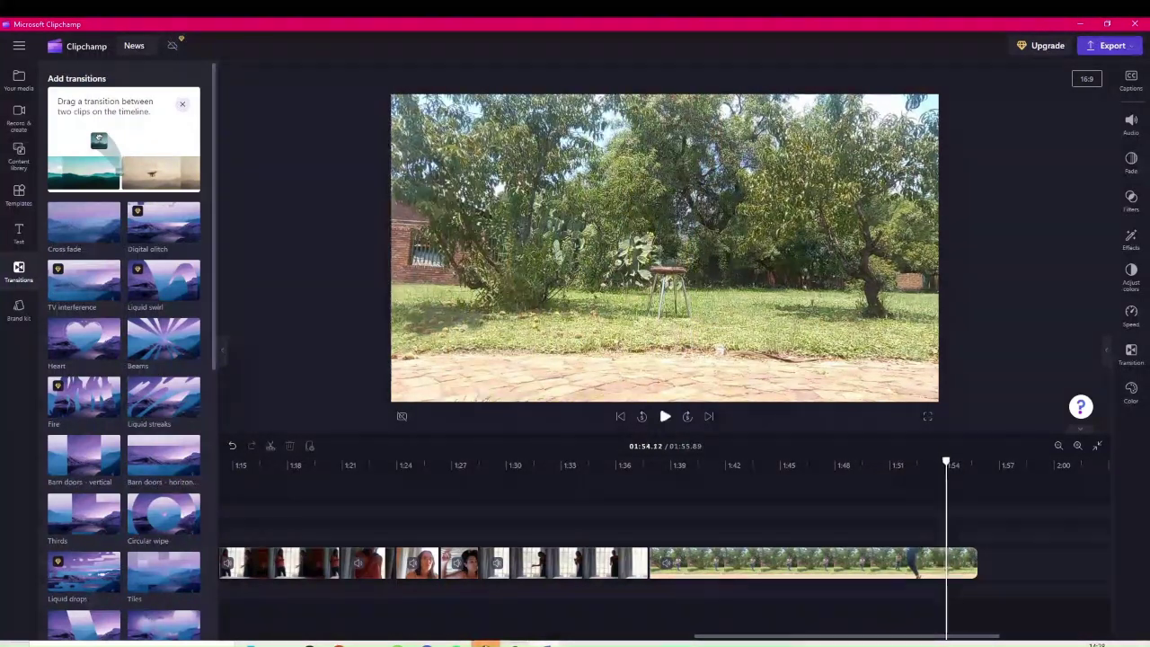
pyautogui.click(721, 521)
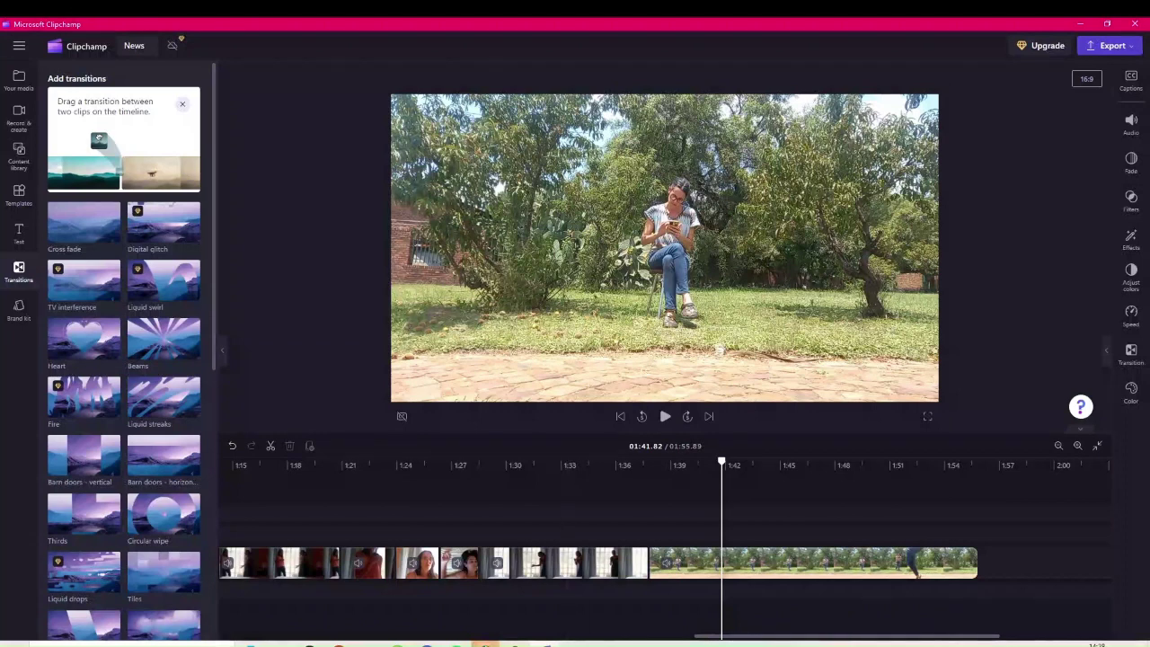
pyautogui.click(737, 563)
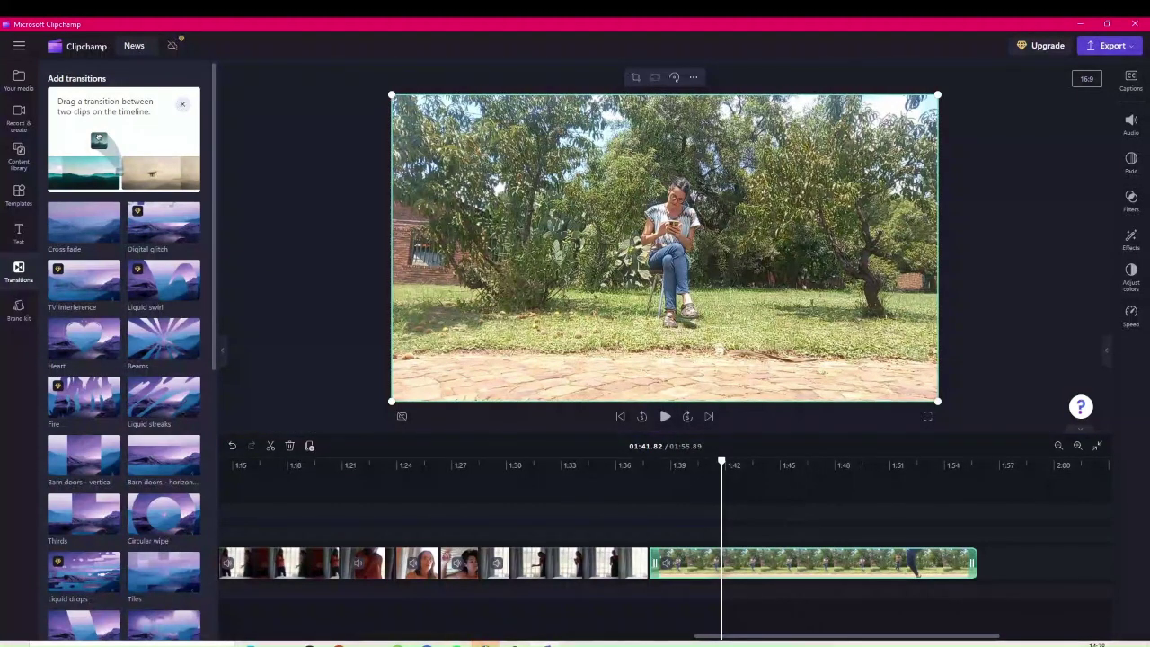
pyautogui.click(270, 446)
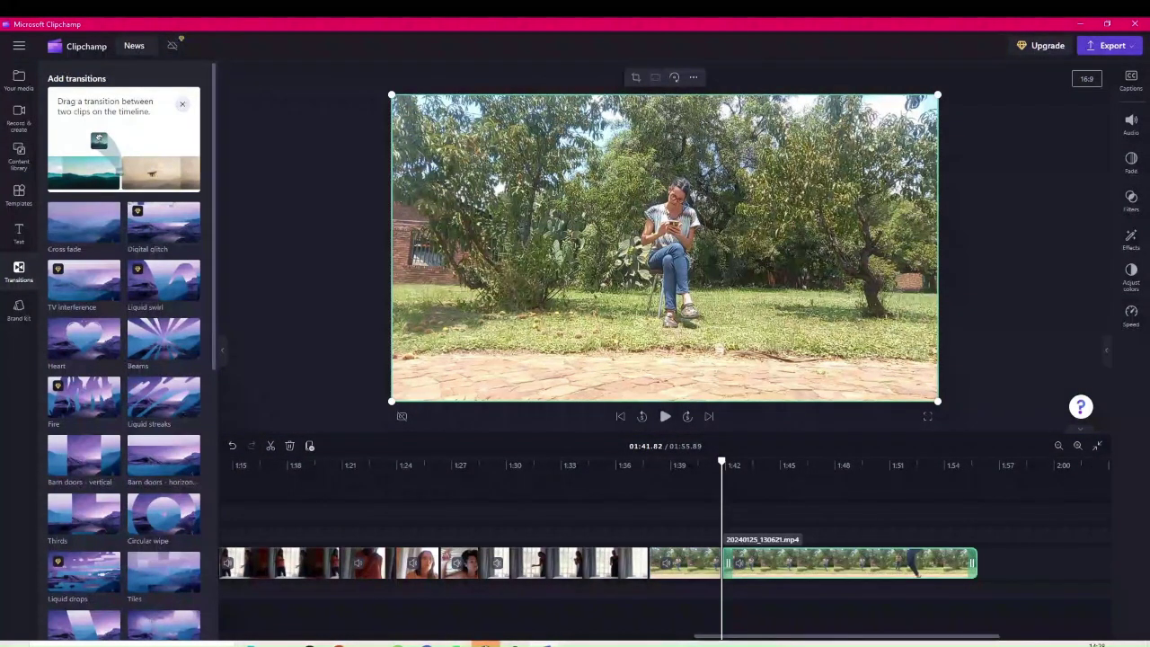
pyautogui.press('Delete')
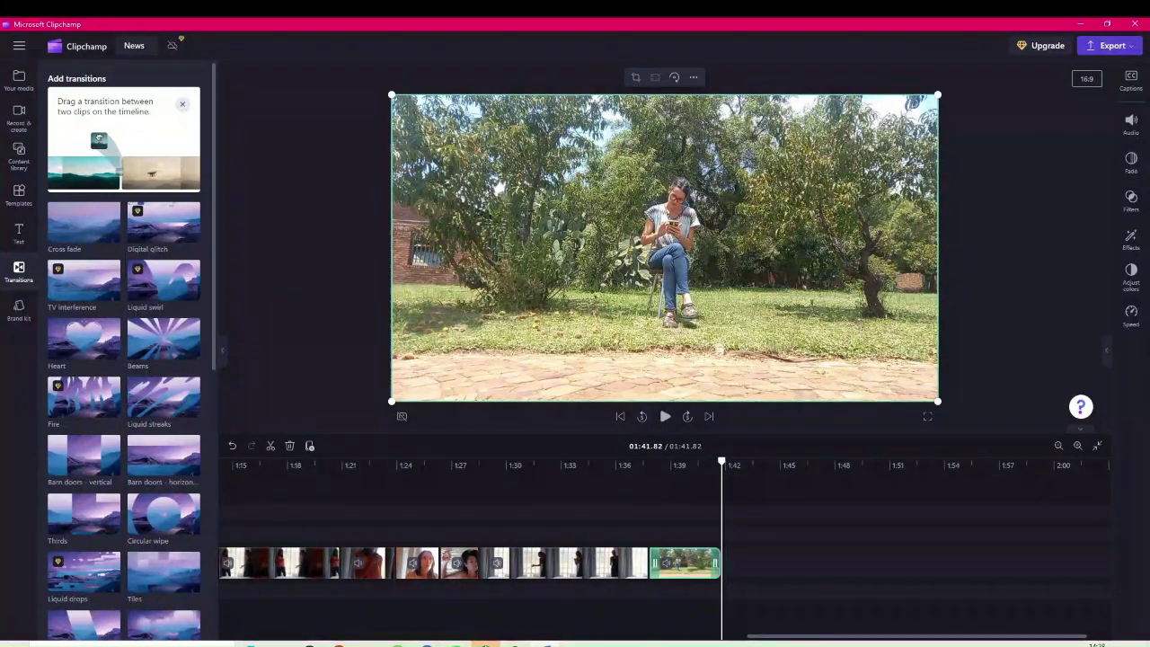
# Step: Raise the transparency of the final 20240125_130621.mp4 garden clip to somewhat over half
pyautogui.click(1131, 162)
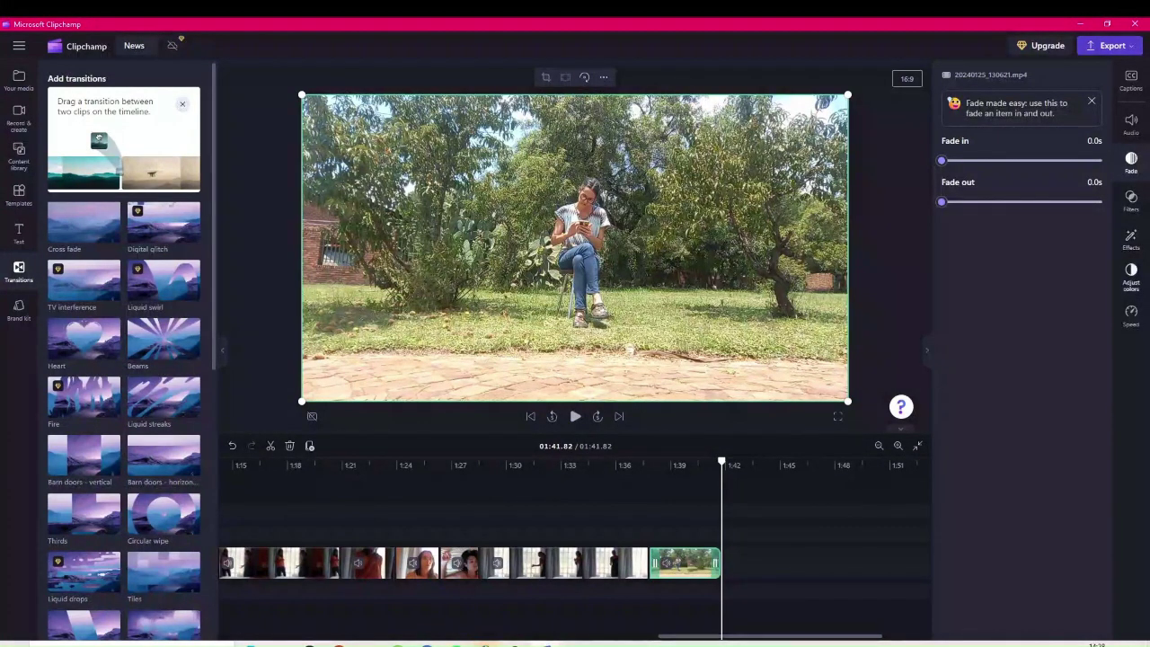
pyautogui.click(1131, 274)
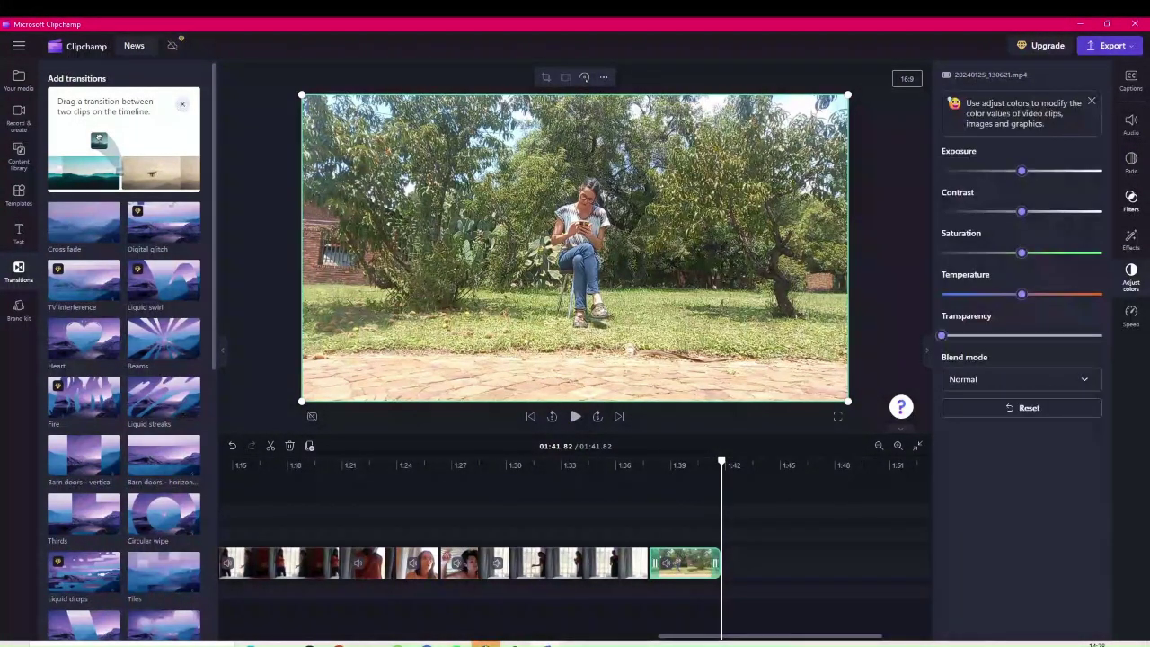
pyautogui.moveTo(941, 335); pyautogui.dragTo(1034, 335)
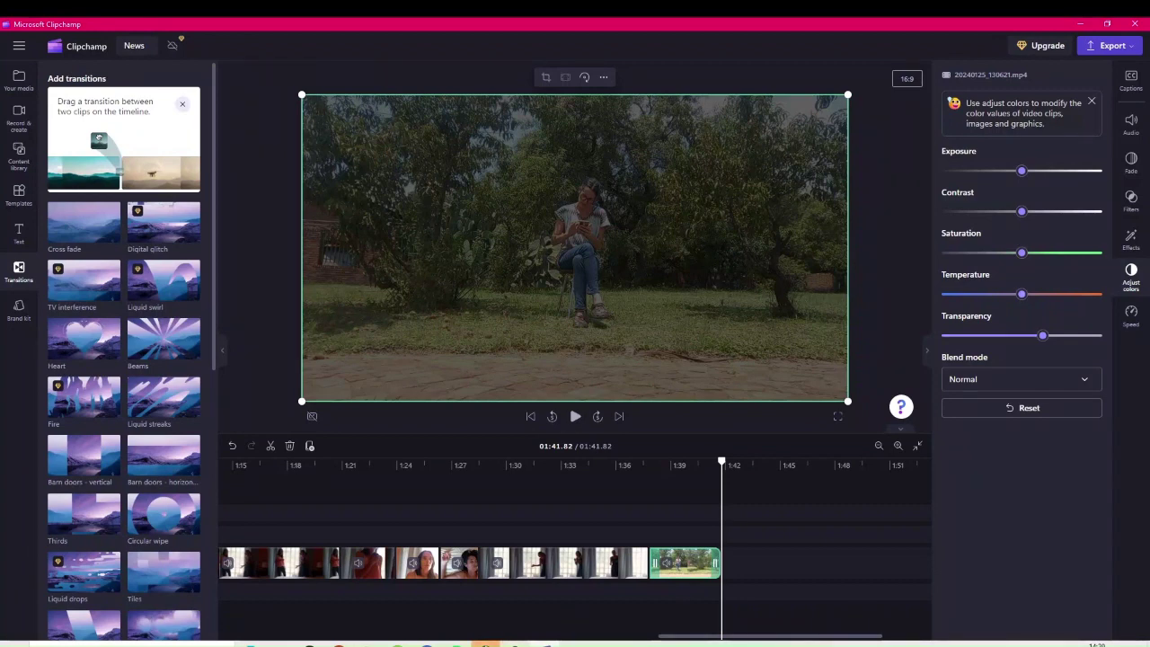
# Step: Lower the contrast of the final garden clip very slightly
pyautogui.moveTo(1020, 212)
pyautogui.mouseDown()
pyautogui.moveTo(1102, 212)
pyautogui.moveTo(1023, 212)
pyautogui.mouseUp()
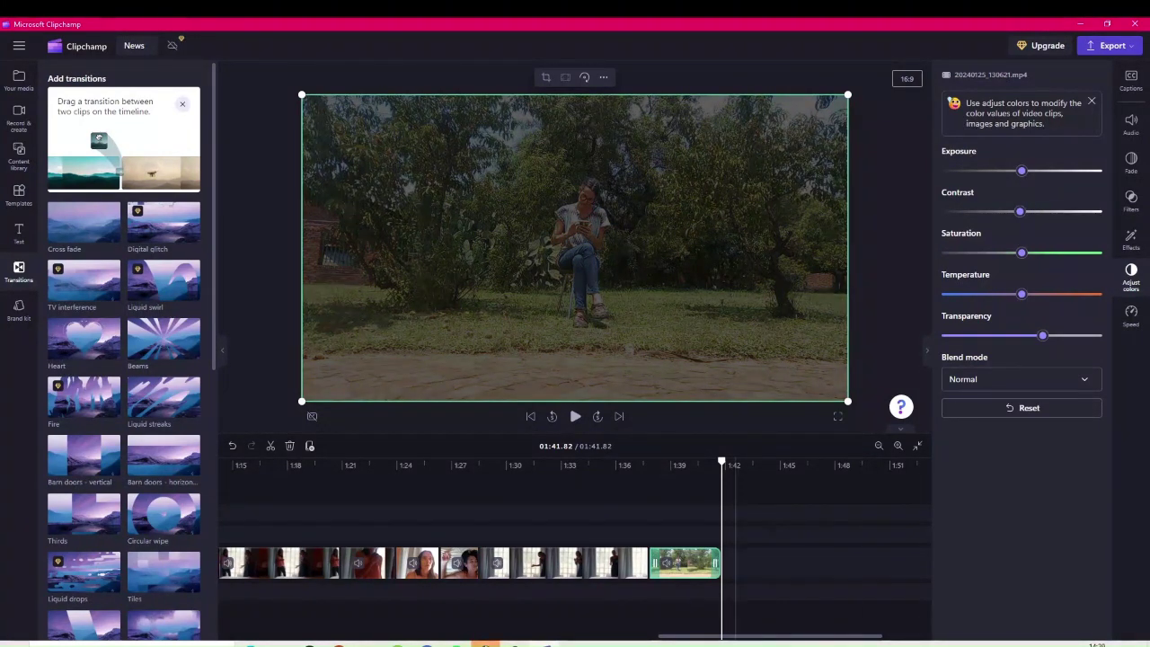
pyautogui.click(879, 446)
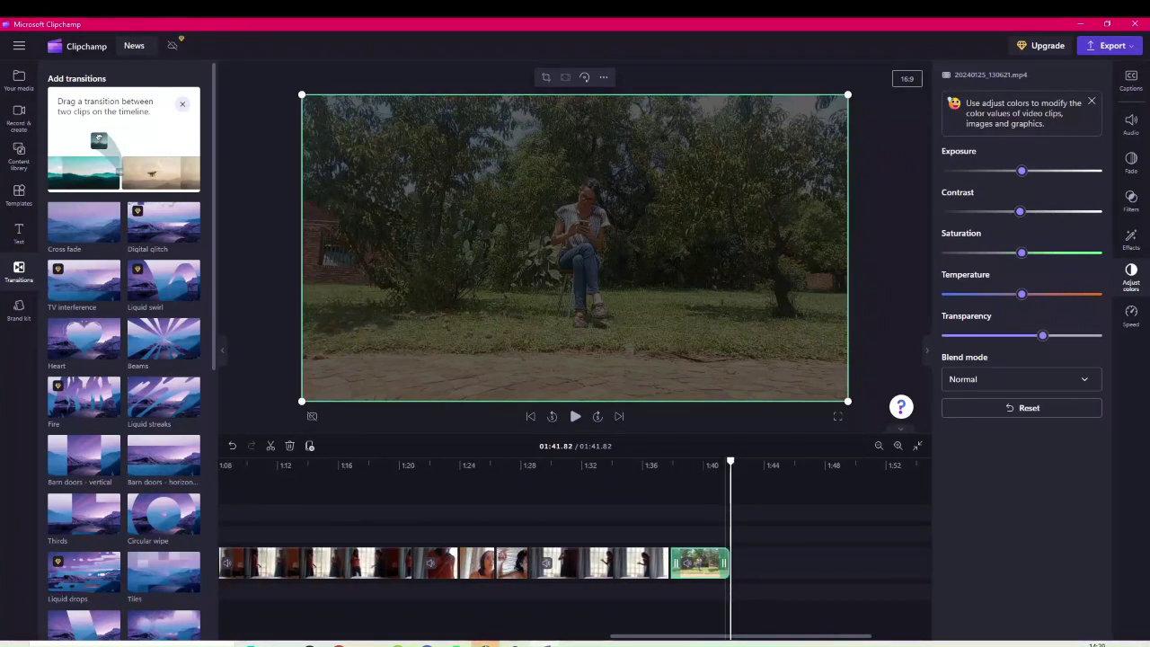
pyautogui.click(878, 445)
# Step: Place the playhead at about 1:04.8 in the long clip of the two women at the window and open its filter choices
pyautogui.moveTo(737, 462); pyautogui.dragTo(319, 462)
pyautogui.moveTo(192, 462); pyautogui.dragTo(229, 462)
pyautogui.click(271, 563)
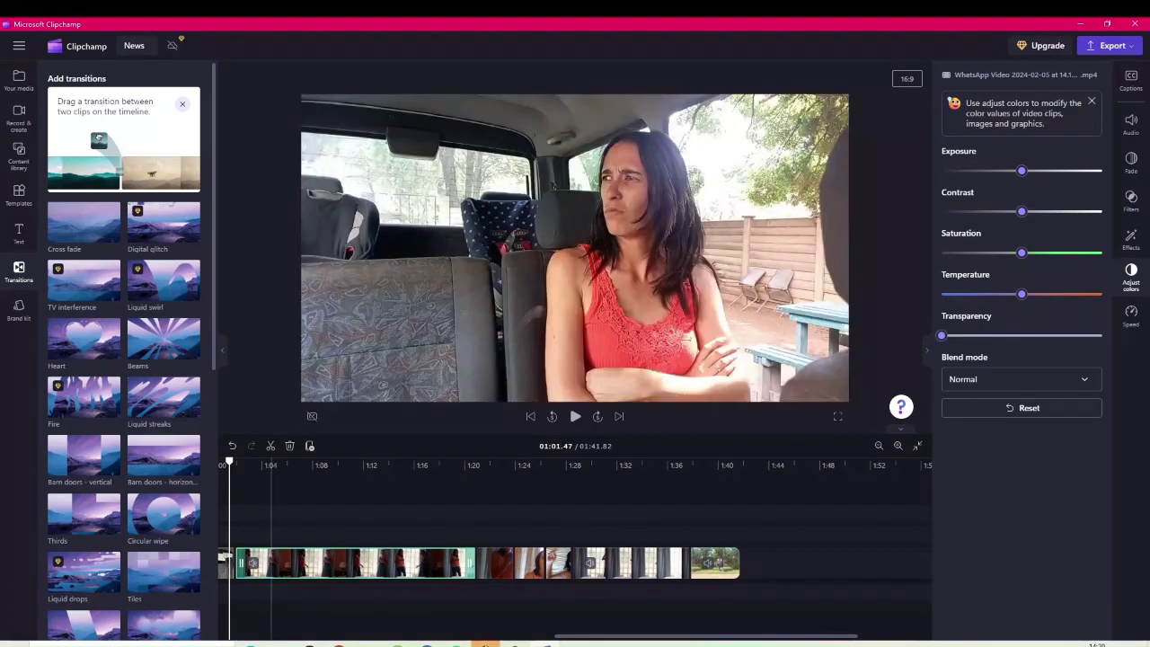
pyautogui.click(272, 507)
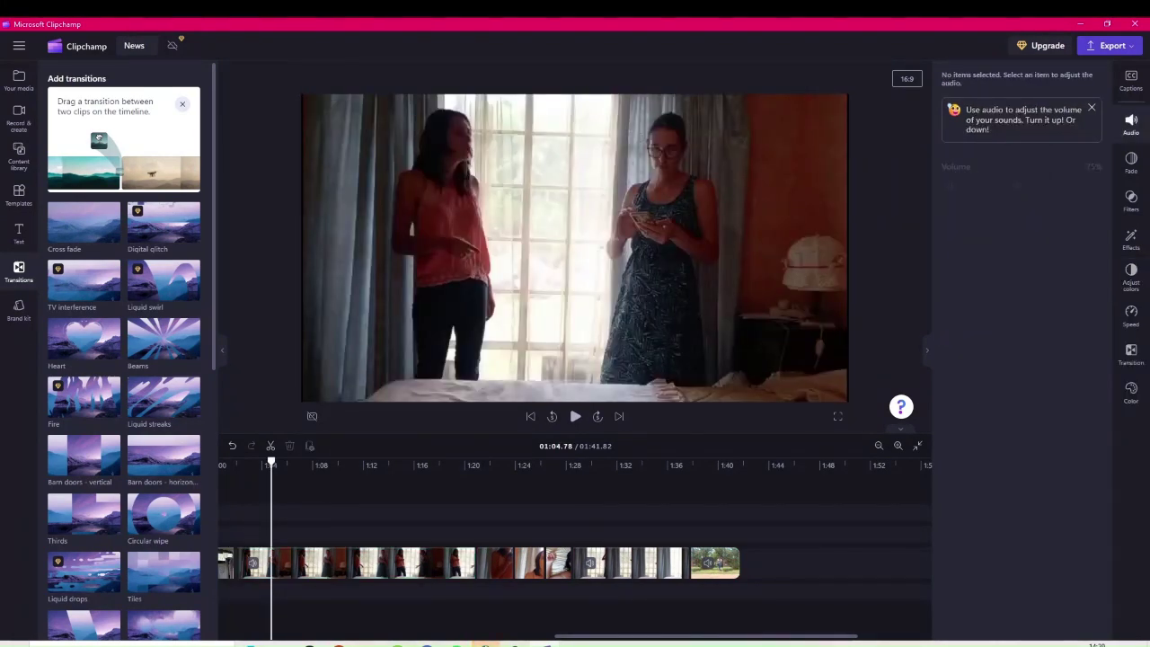
pyautogui.click(1130, 199)
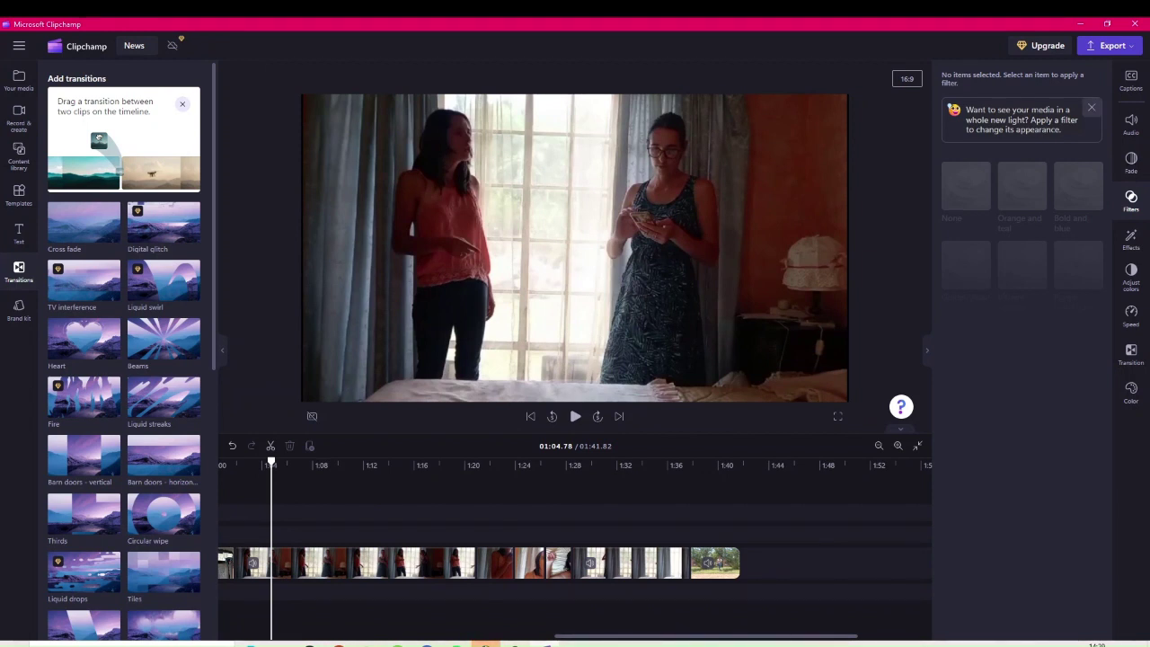
pyautogui.click(1092, 107)
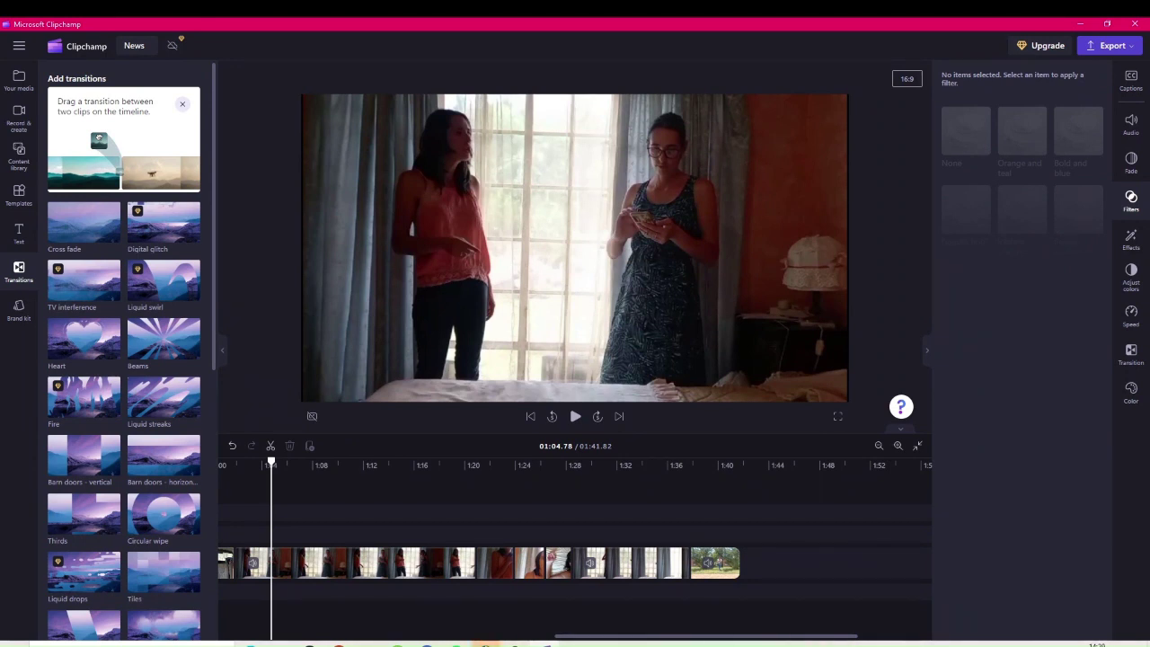
pyautogui.click(356, 563)
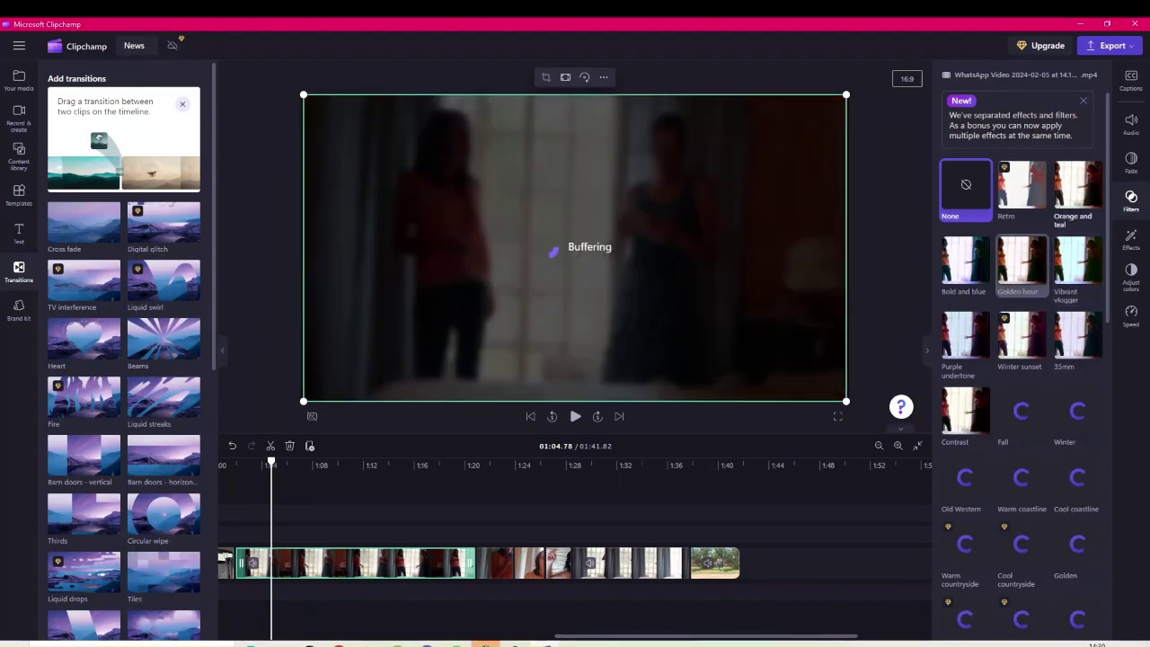
# Step: Try the Orange and teal, Bold and blue, Golden hour, Vibrant vlogger, 35mm and Fall filters on the two women's clip
pyautogui.click(1077, 190)
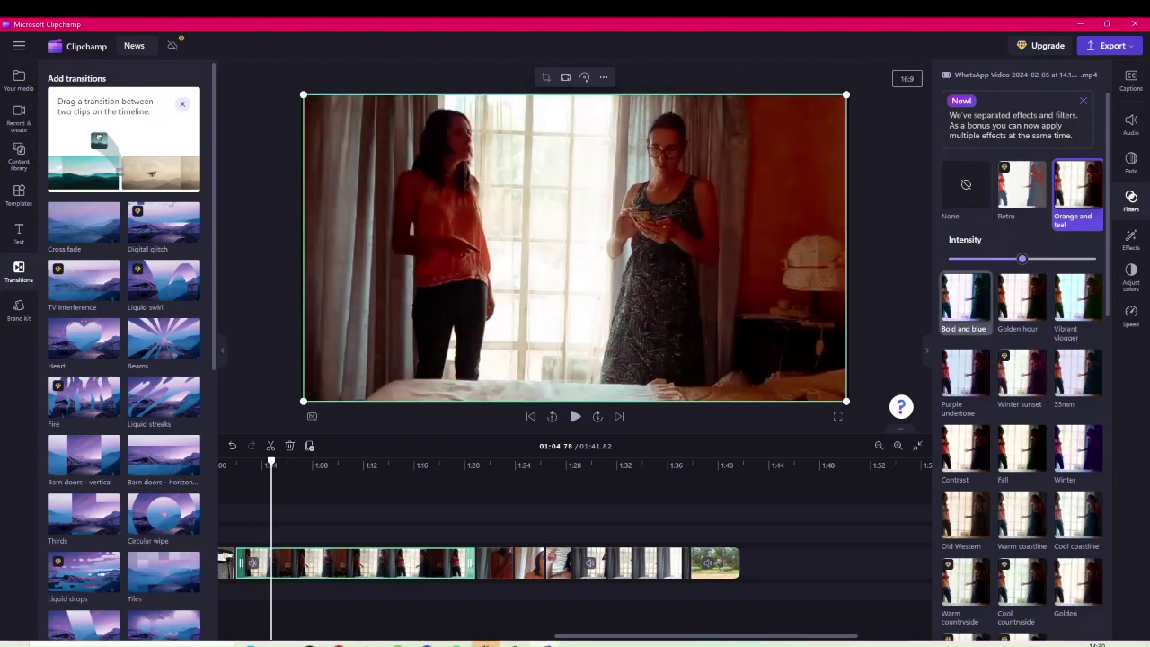
pyautogui.click(964, 298)
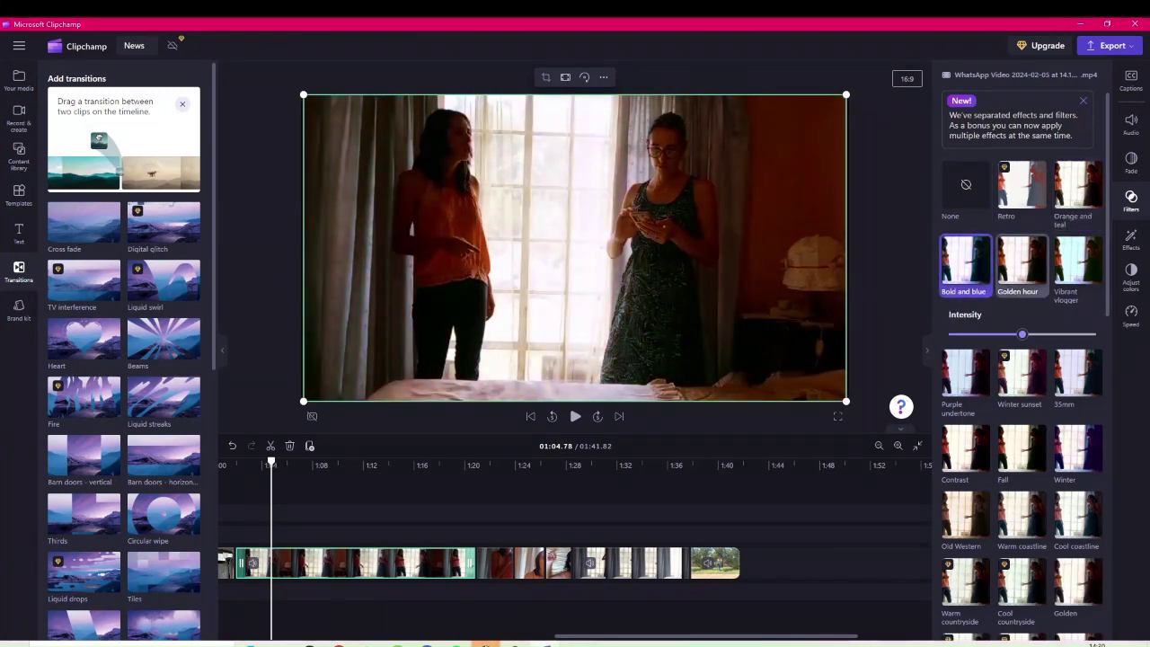
pyautogui.click(1021, 262)
pyautogui.click(1077, 262)
pyautogui.click(1077, 376)
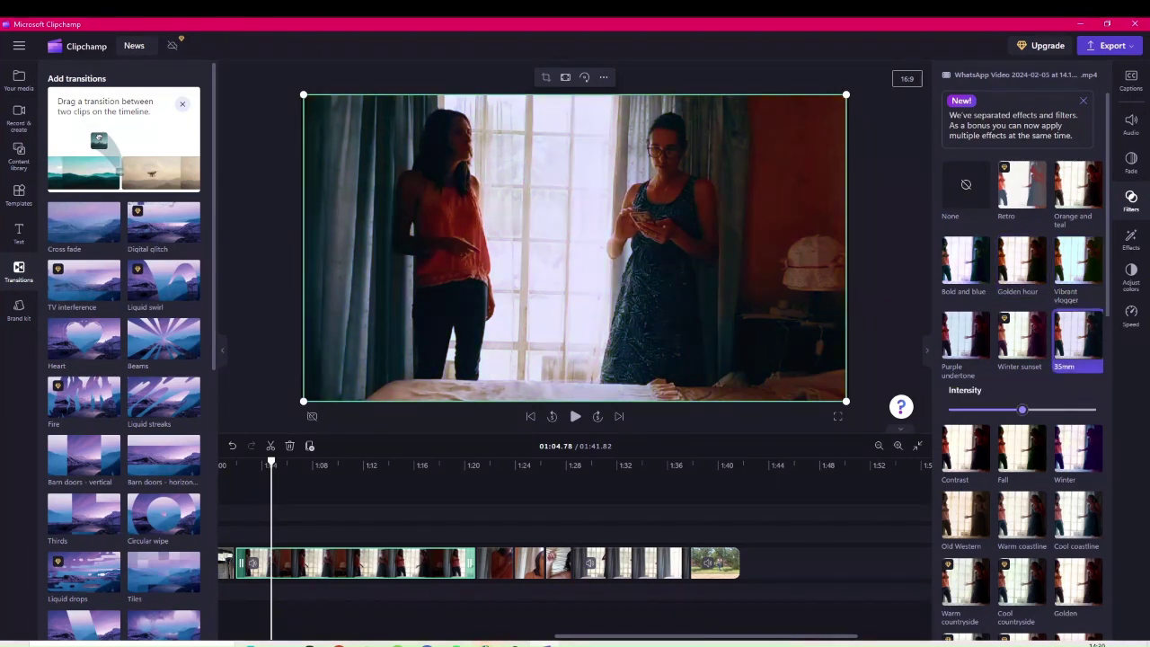
pyautogui.click(1020, 449)
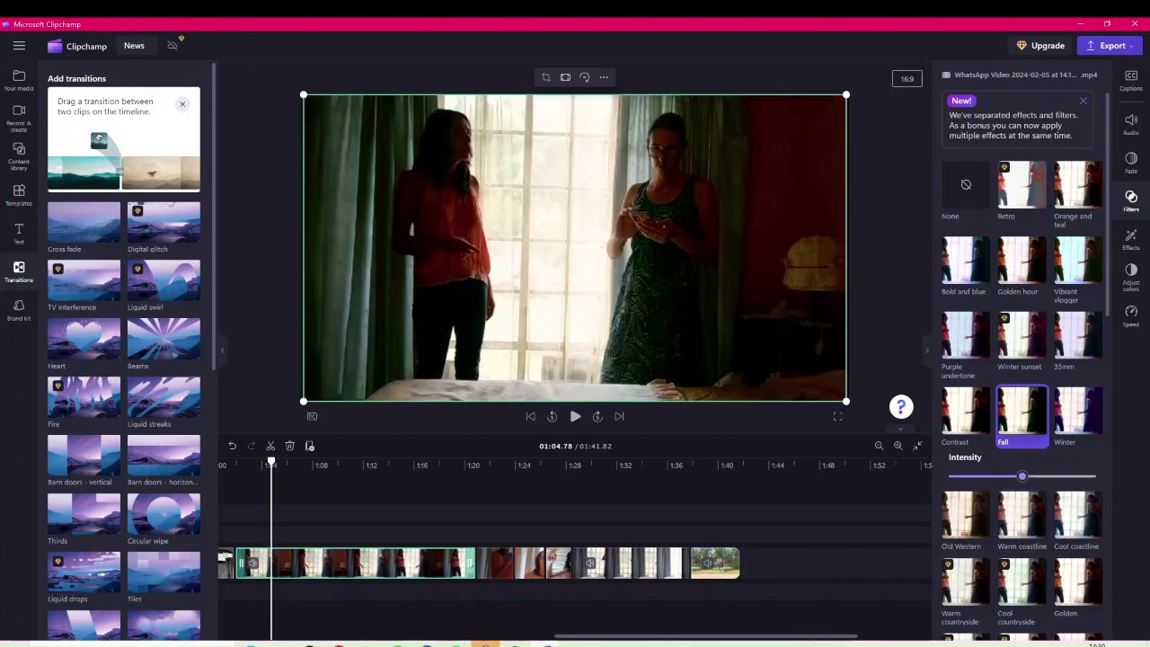
# Step: Apply the Contrast filter to the two women's clip and set its intensity to slightly below half
pyautogui.click(965, 413)
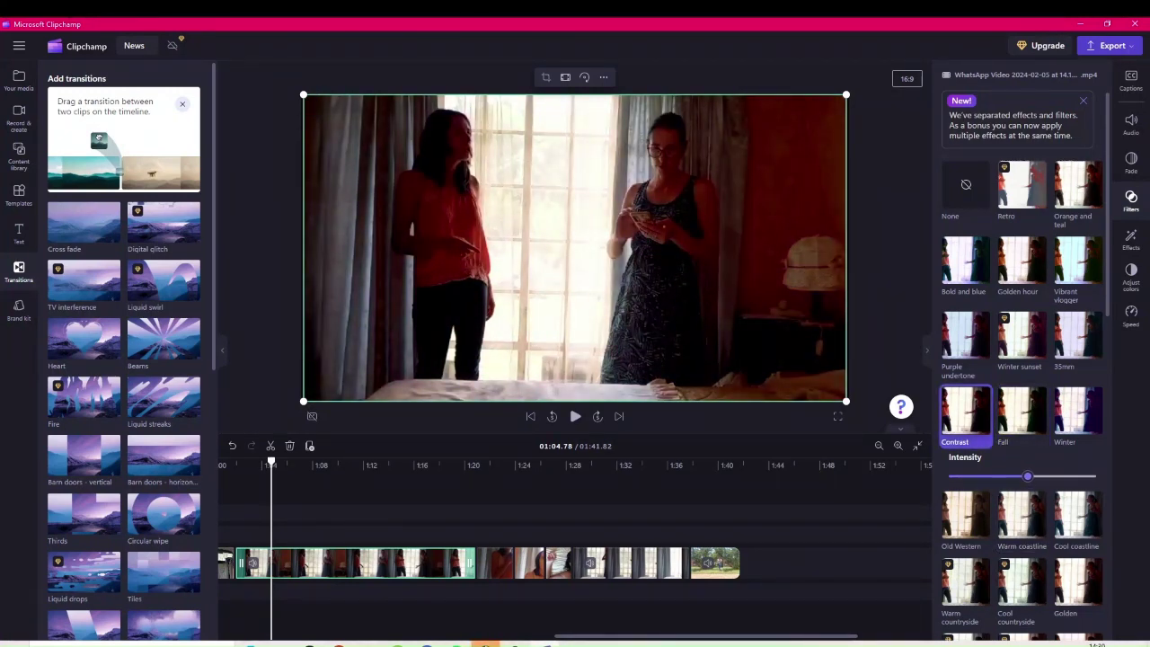
pyautogui.moveTo(1027, 476); pyautogui.dragTo(1078, 476)
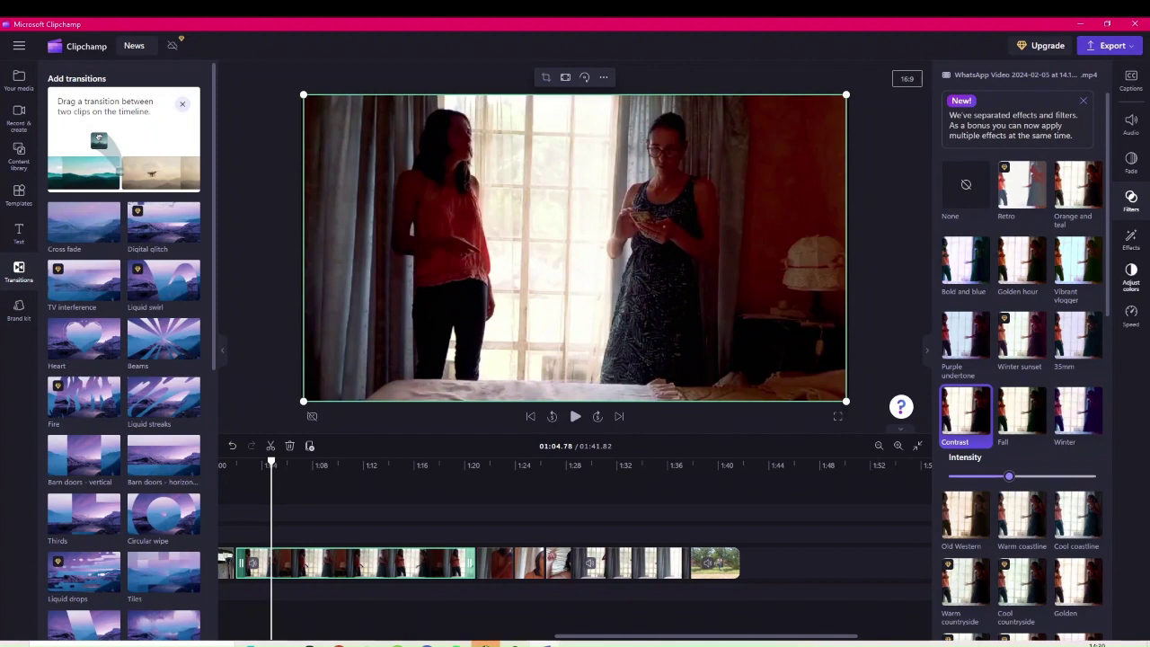
# Step: Adjust the same clip's colors with slightly higher exposure, lower contrast, and moderately higher saturation and temperature
pyautogui.click(1131, 274)
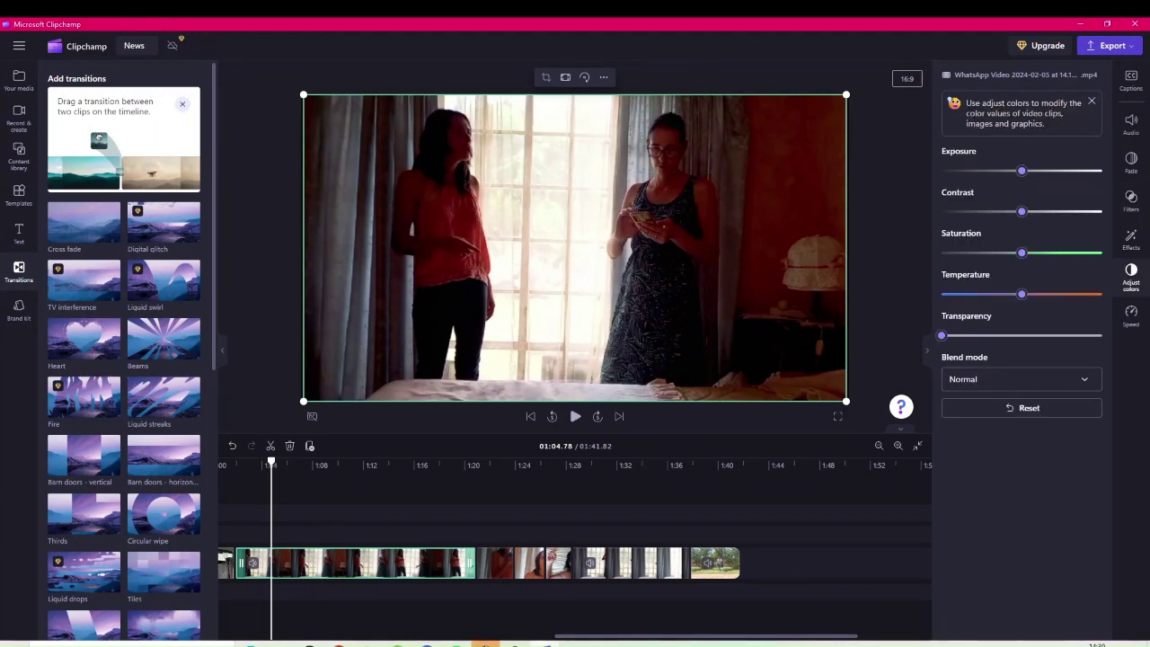
pyautogui.moveTo(1021, 171)
pyautogui.mouseDown()
pyautogui.moveTo(1055, 171)
pyautogui.moveTo(1030, 171)
pyautogui.mouseUp()
pyautogui.moveTo(1021, 211); pyautogui.dragTo(995, 211)
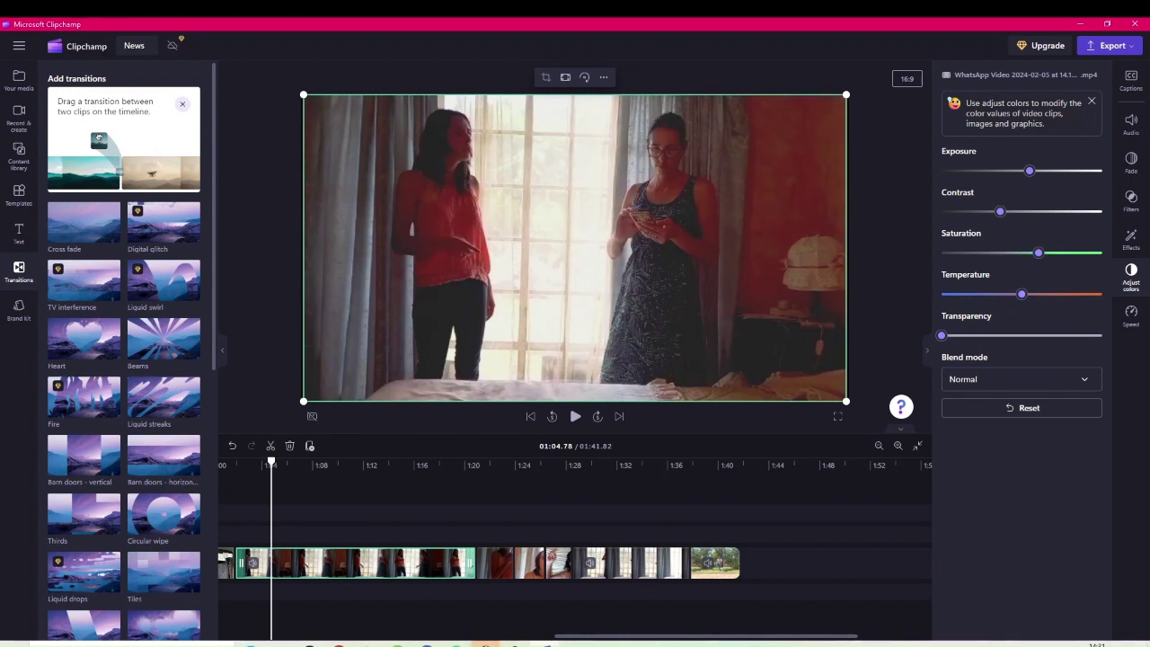
pyautogui.moveTo(1021, 294); pyautogui.dragTo(1037, 294)
# Step: Play back the color-adjusted clip from its start, and play across its join into the following close-up clips
pyautogui.click(225, 492)
pyautogui.click(574, 416)
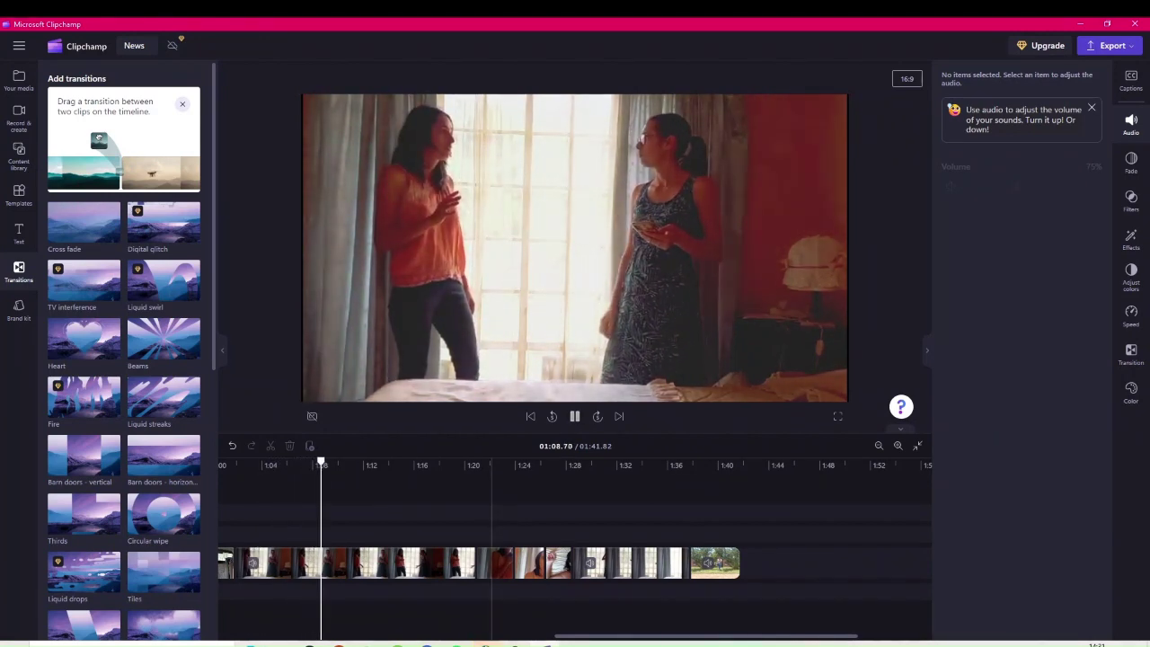
pyautogui.click(492, 476)
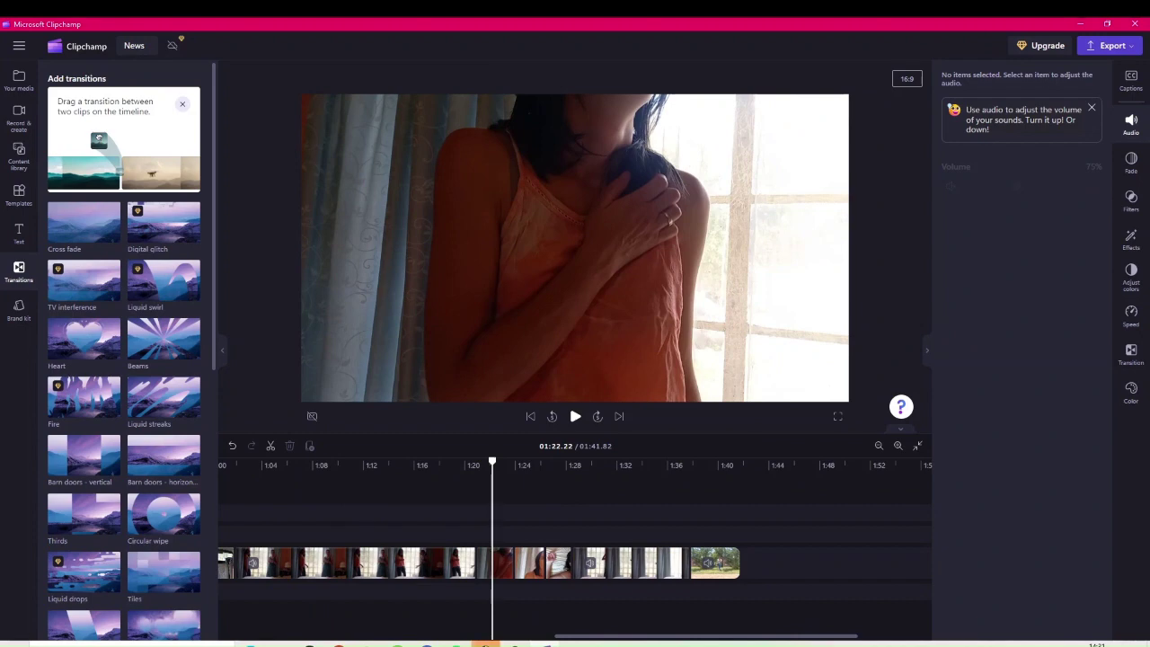
pyautogui.click(449, 476)
pyautogui.press('space')
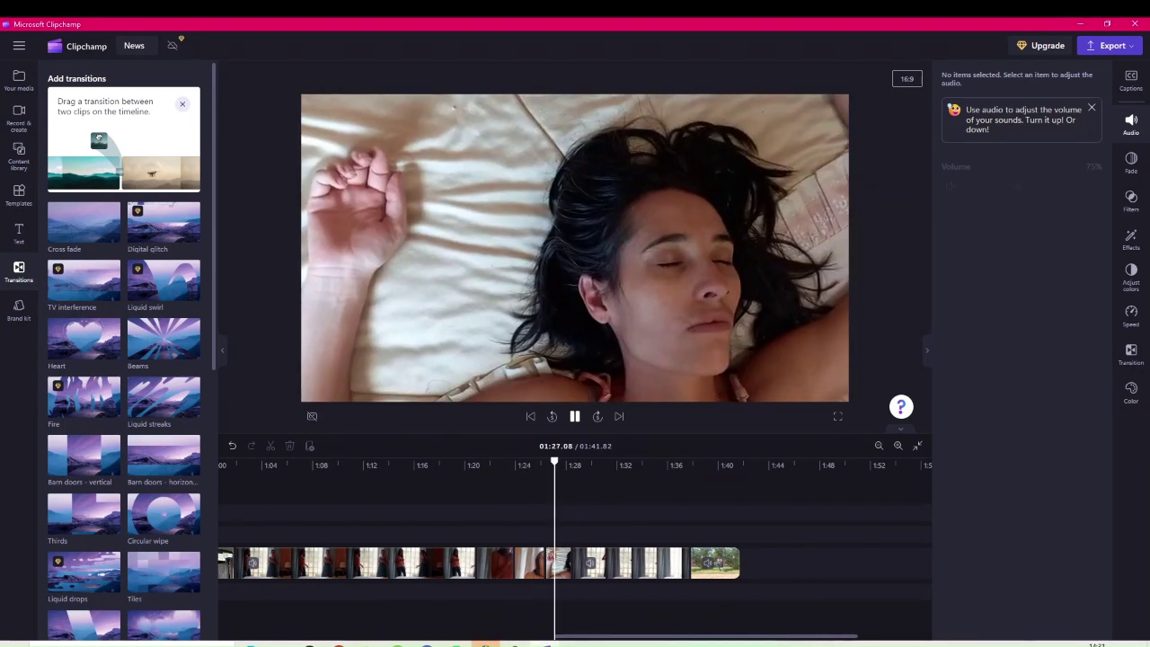
# Step: Split the hand-on-chest clip 20240125_152845.mp4 at about 1:23.1, delete the part after the cut and close the gap
pyautogui.click(558, 563)
pyautogui.click(492, 503)
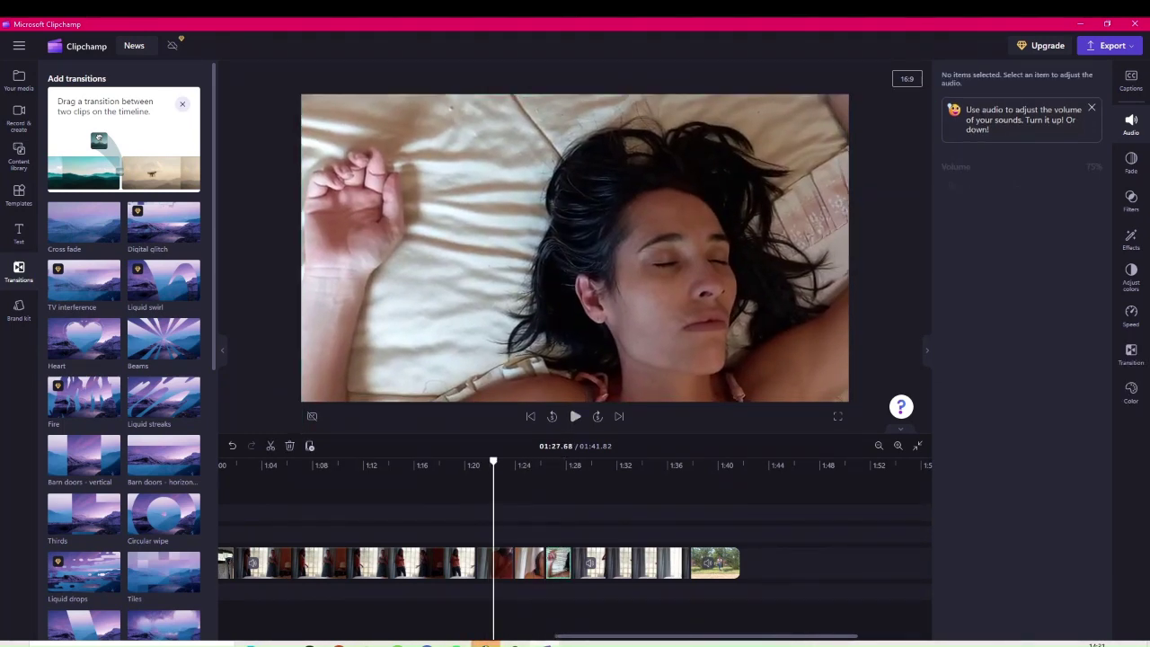
pyautogui.click(575, 416)
pyautogui.click(575, 416)
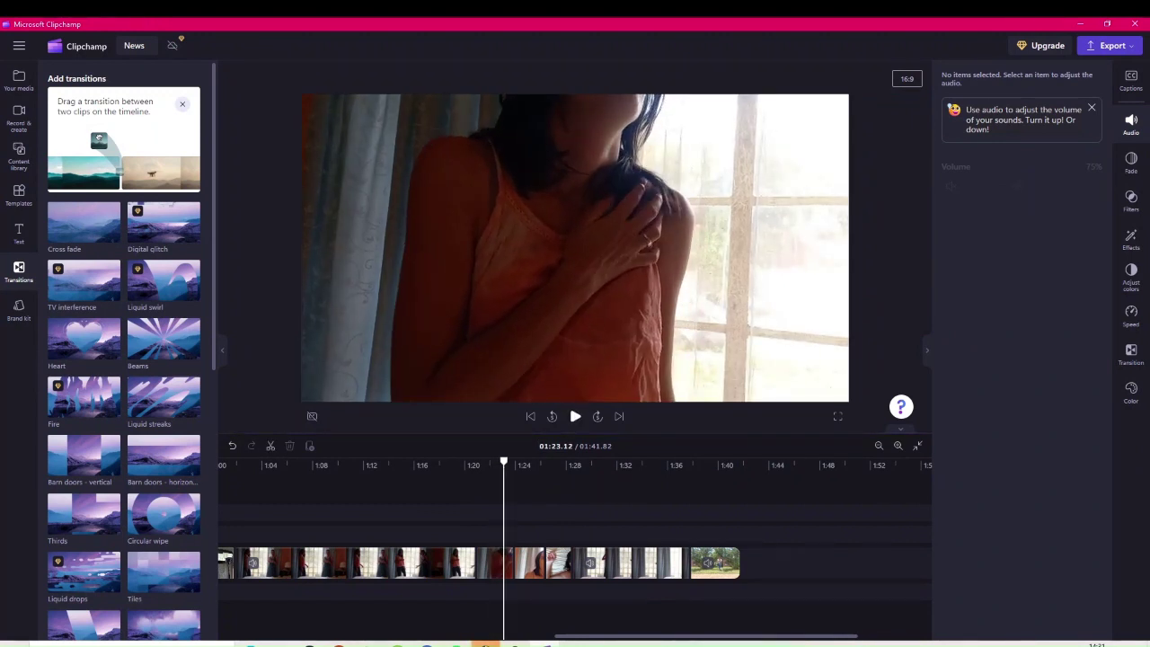
pyautogui.click(494, 563)
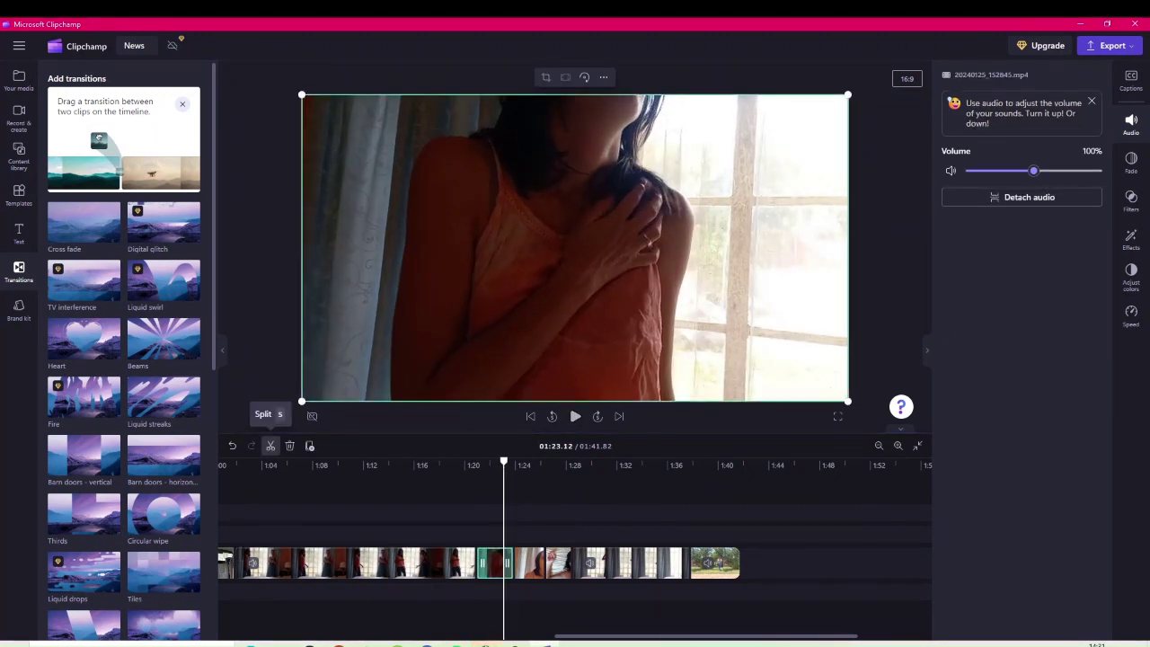
pyautogui.click(271, 445)
pyautogui.press('Delete')
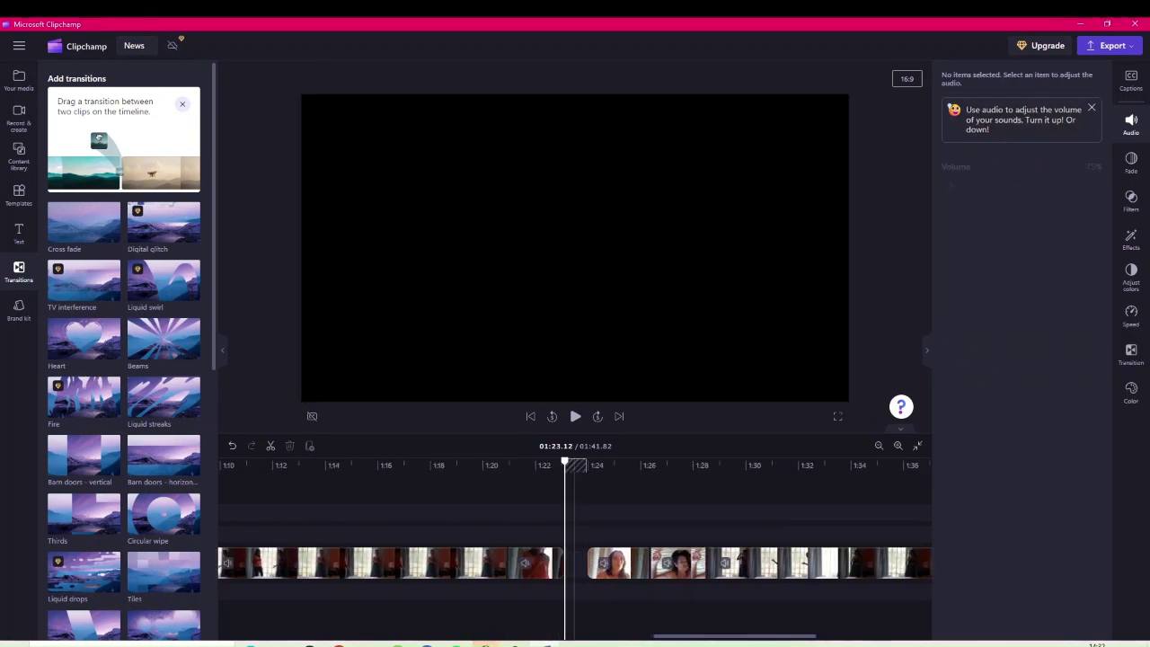
pyautogui.scroll(2, 583, 562)
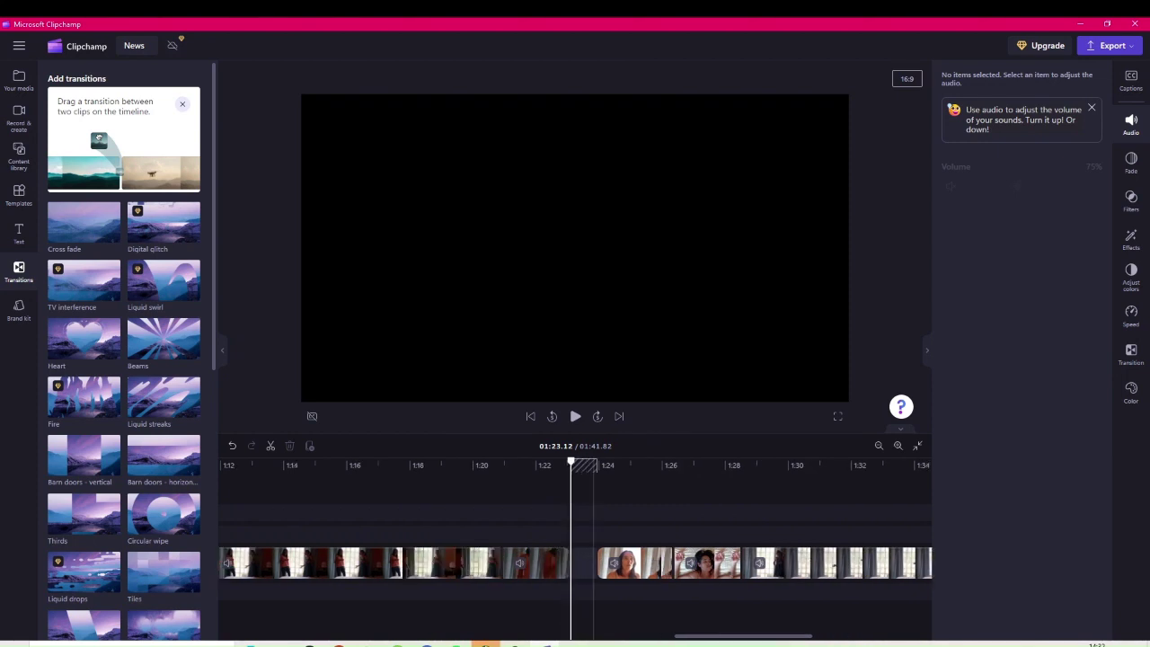
pyautogui.click(594, 563)
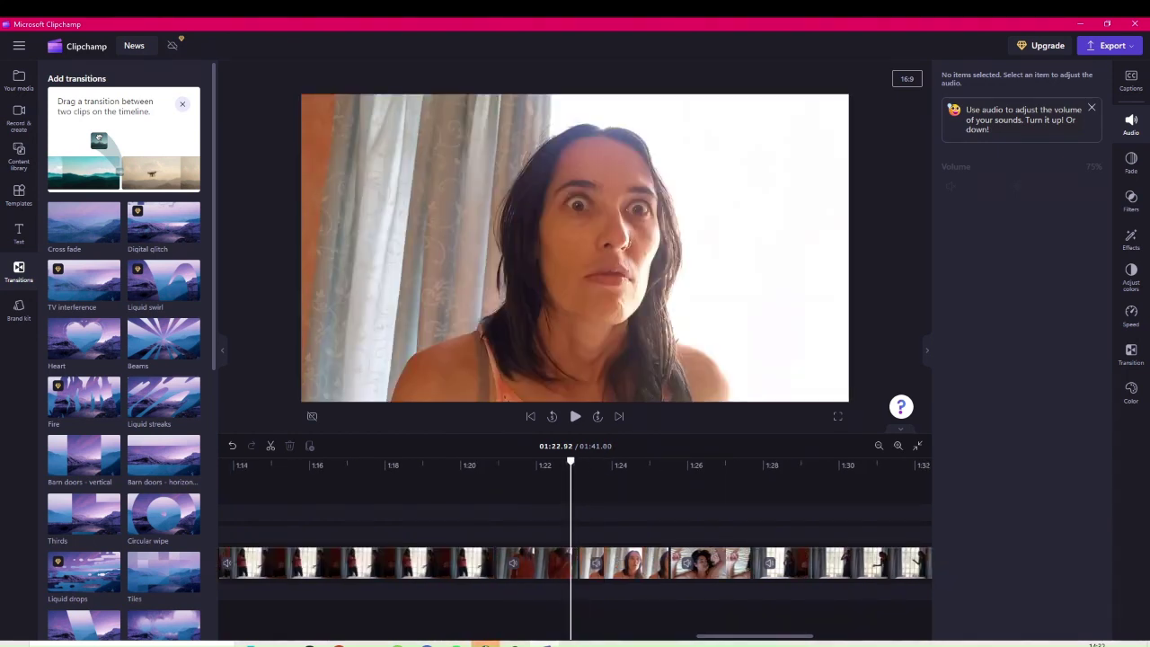
# Step: Play across the closed join into the bed clip and leave the playhead at about 1:26.7
pyautogui.press('space')
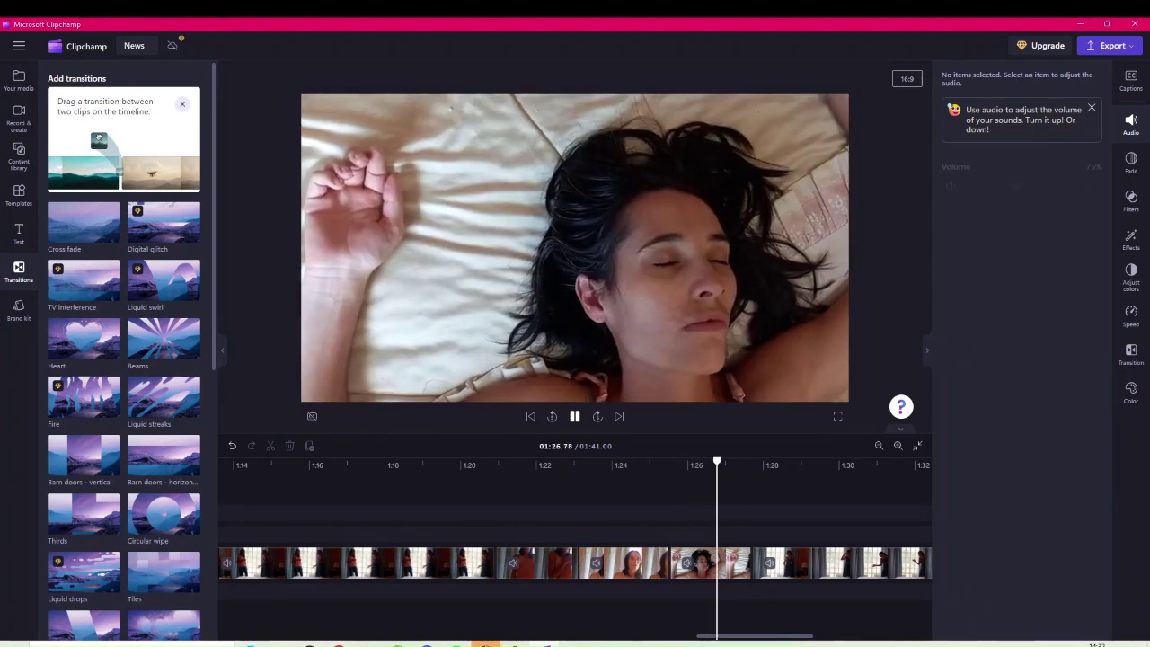
pyautogui.click(711, 564)
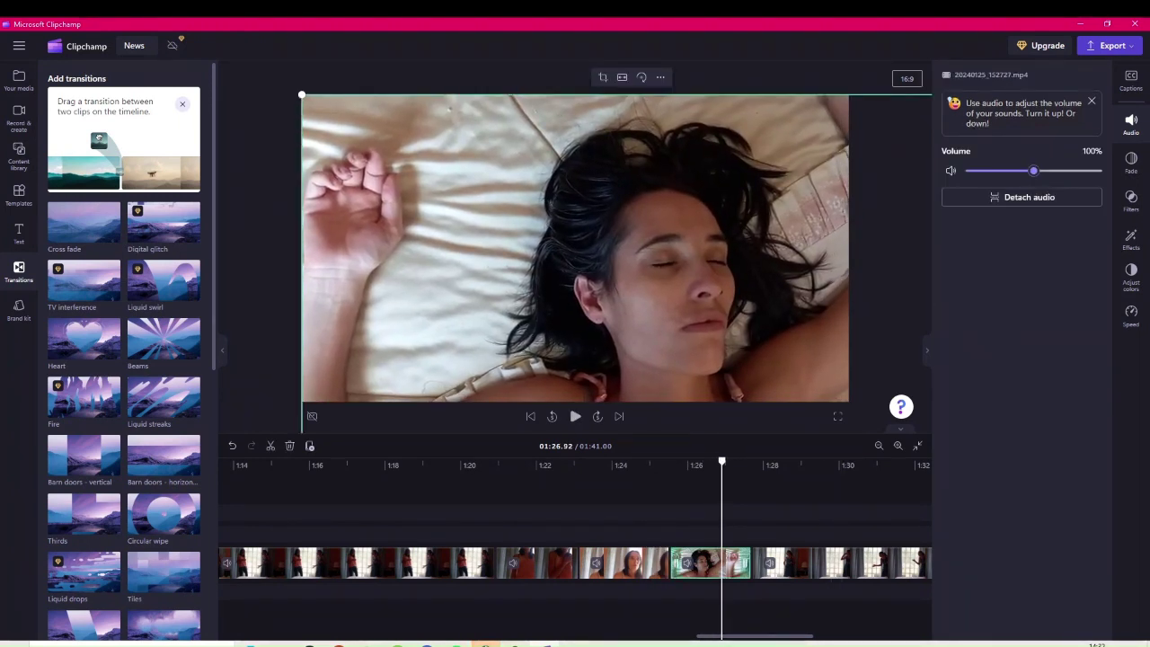
pyautogui.click(426, 562)
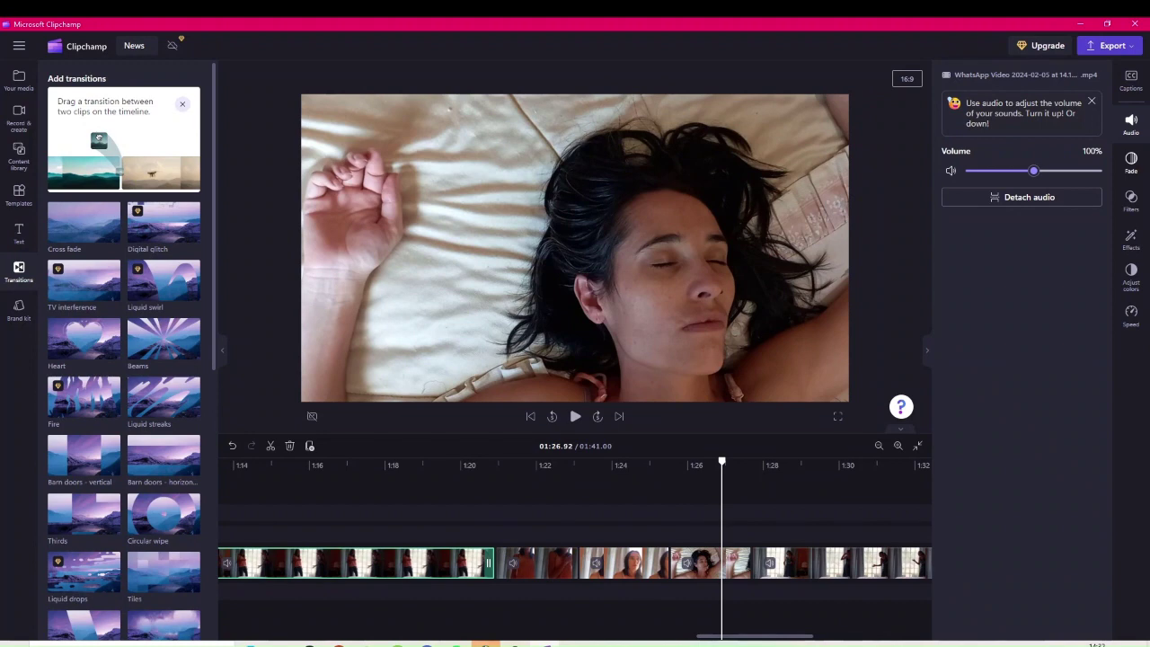
pyautogui.click(715, 503)
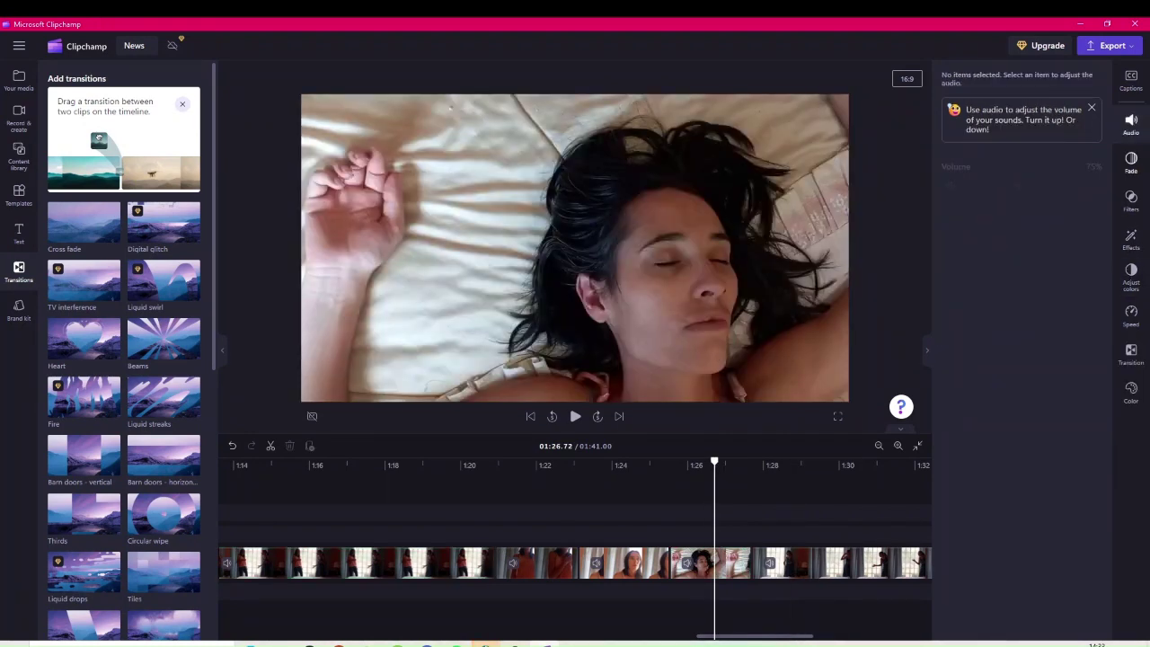
# Step: Apply the Contrast filter to the bed clip and the following window clip together
pyautogui.moveTo(796, 519); pyautogui.dragTo(733, 560)
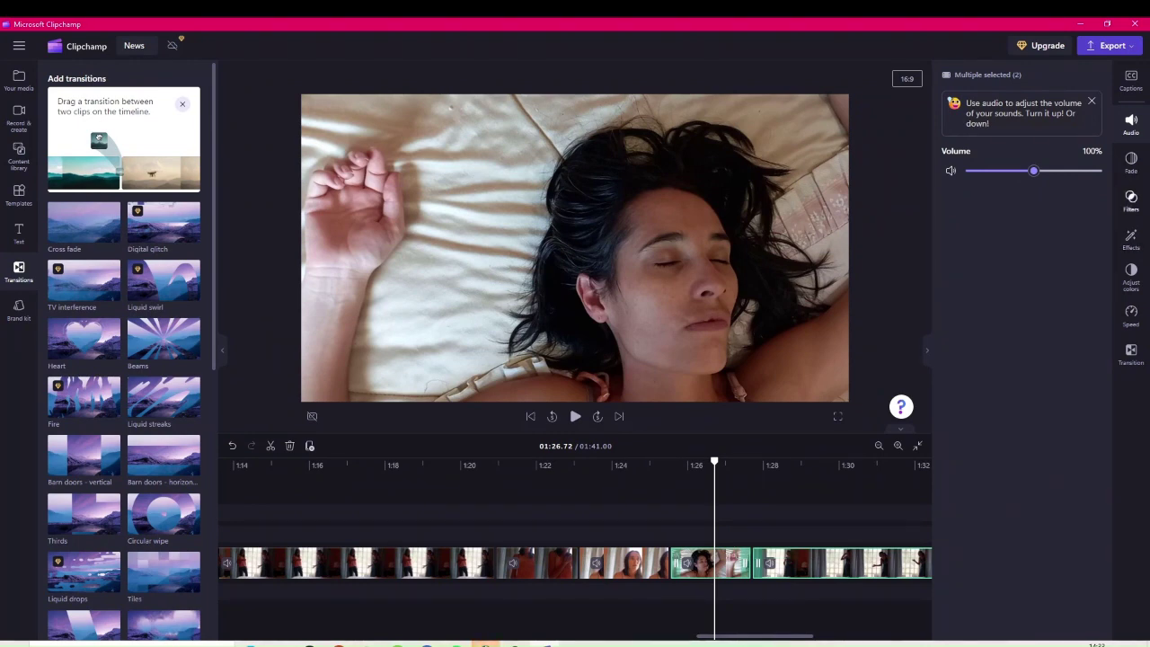
pyautogui.click(1131, 200)
pyautogui.click(1021, 188)
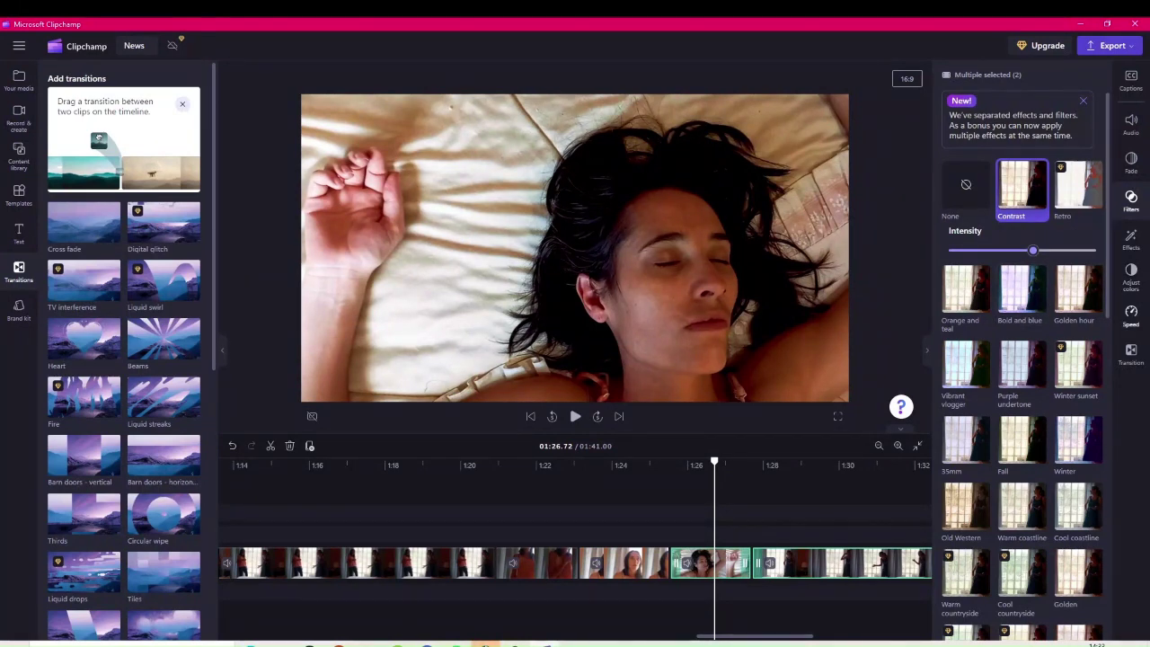
# Step: Raise the exposure, contrast, saturation and temperature of the bed and window clips slightly
pyautogui.click(1131, 275)
pyautogui.moveTo(1022, 170); pyautogui.dragTo(1027, 170)
pyautogui.moveTo(1021, 212); pyautogui.dragTo(1029, 212)
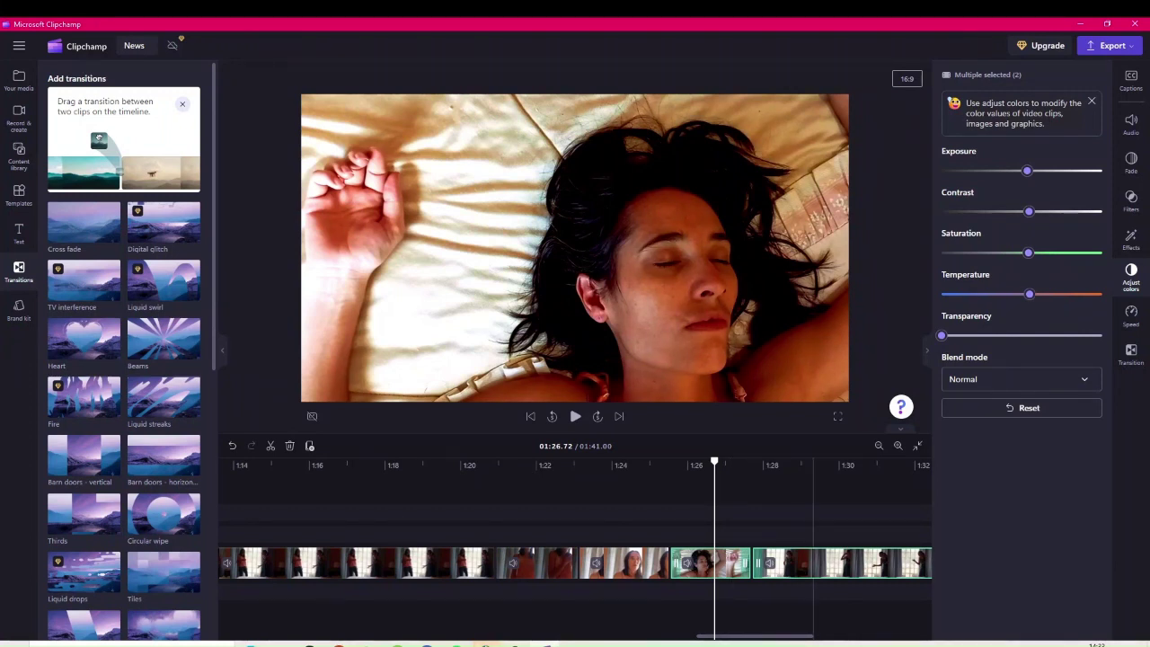
# Step: Check the adjusted window clip at about 1:29 and play across its join with the final garden clip
pyautogui.click(804, 503)
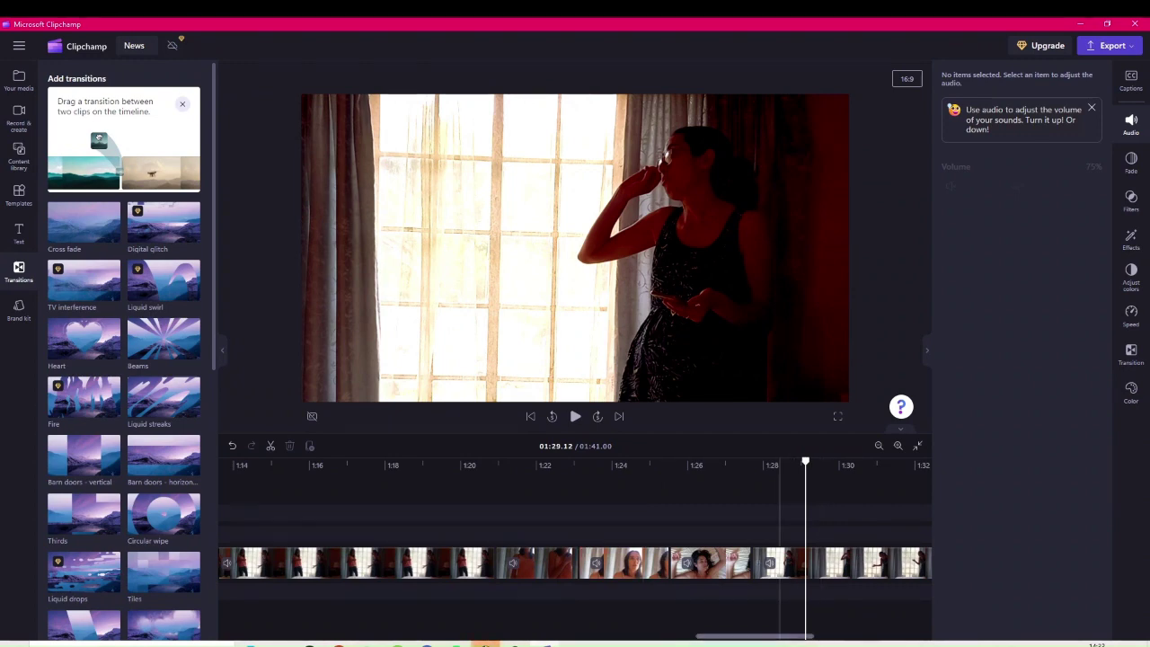
pyautogui.hscroll(5, 780, 521)
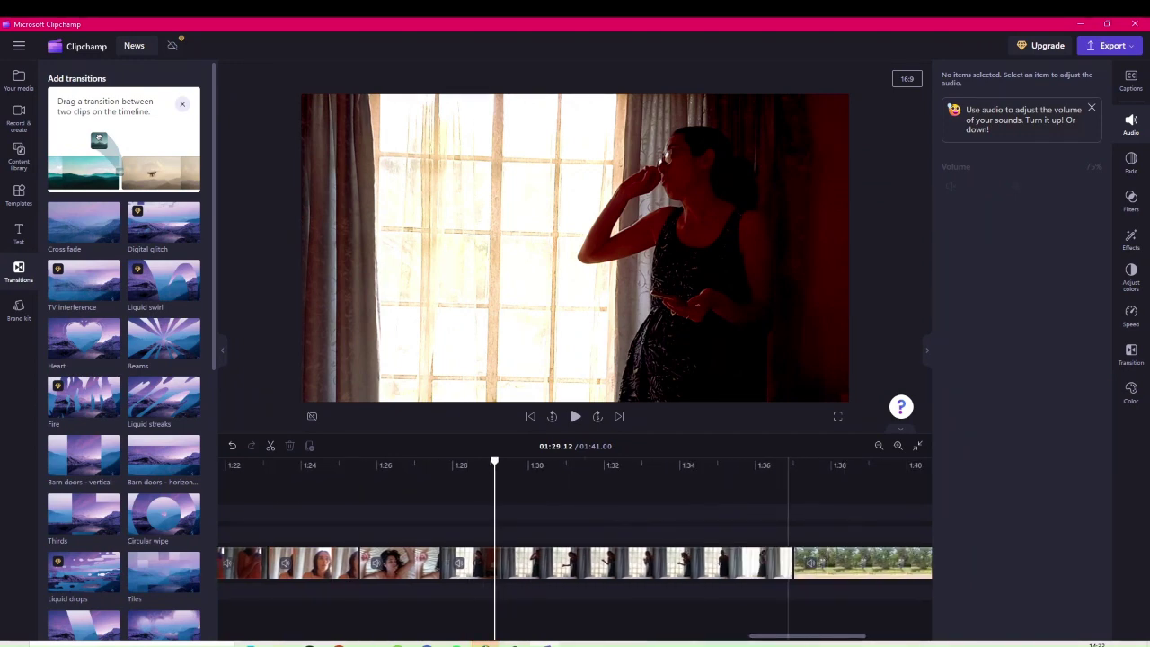
pyautogui.click(784, 505)
pyautogui.click(574, 416)
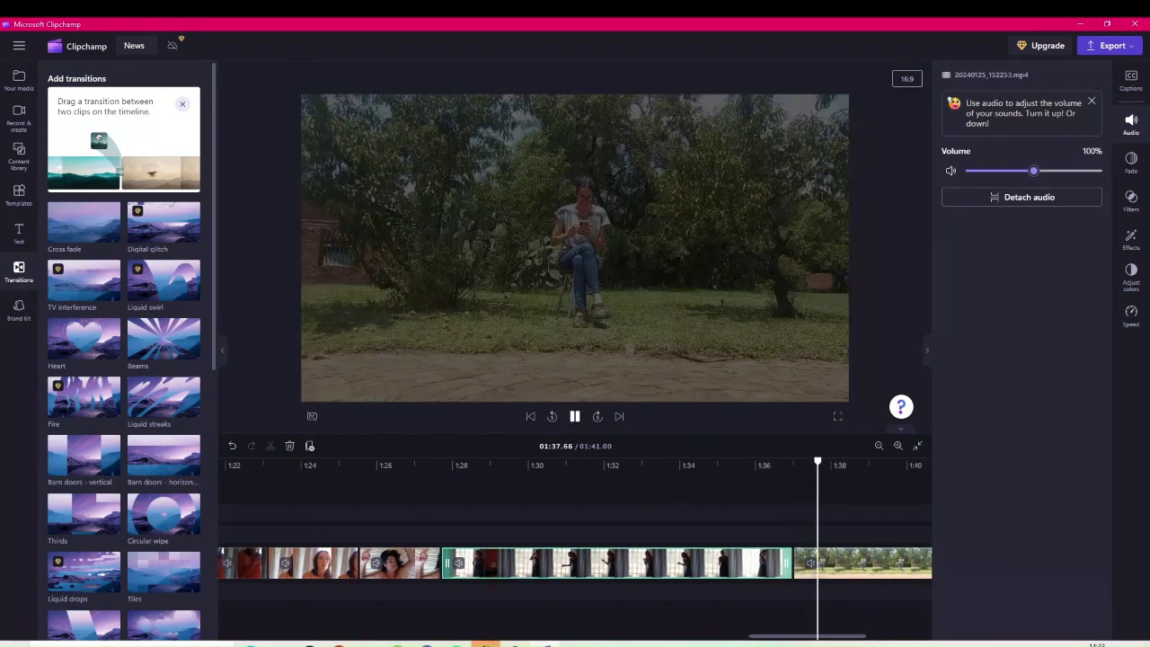
pyautogui.press('space')
pyautogui.click(879, 446)
pyautogui.click(878, 446)
pyautogui.click(878, 445)
pyautogui.click(879, 446)
pyautogui.click(879, 445)
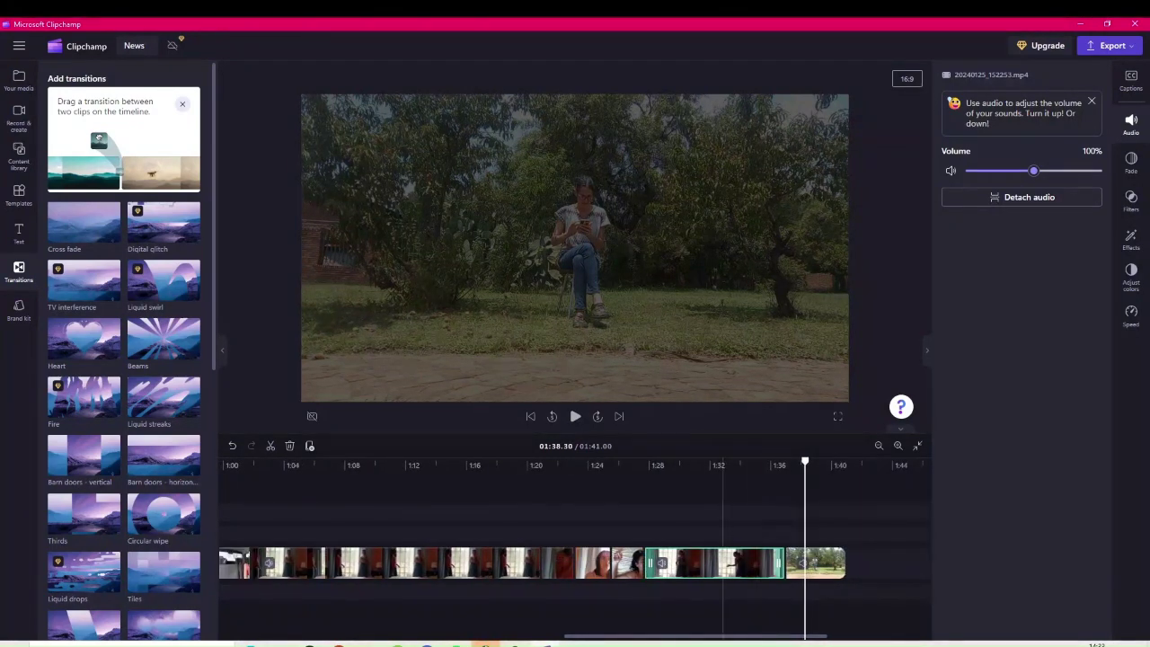
# Step: Check the text settings of the byline title at the start of the film
pyautogui.moveTo(761, 635); pyautogui.dragTo(618, 636)
pyautogui.hscroll(-6, 574, 557)
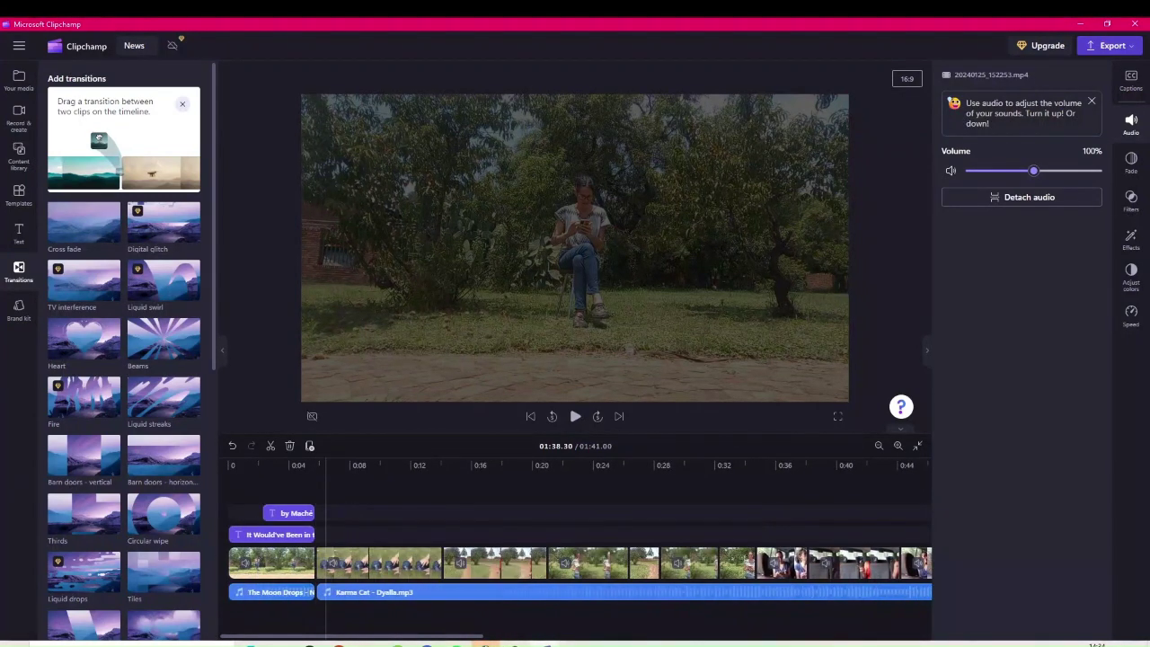
pyautogui.click(288, 512)
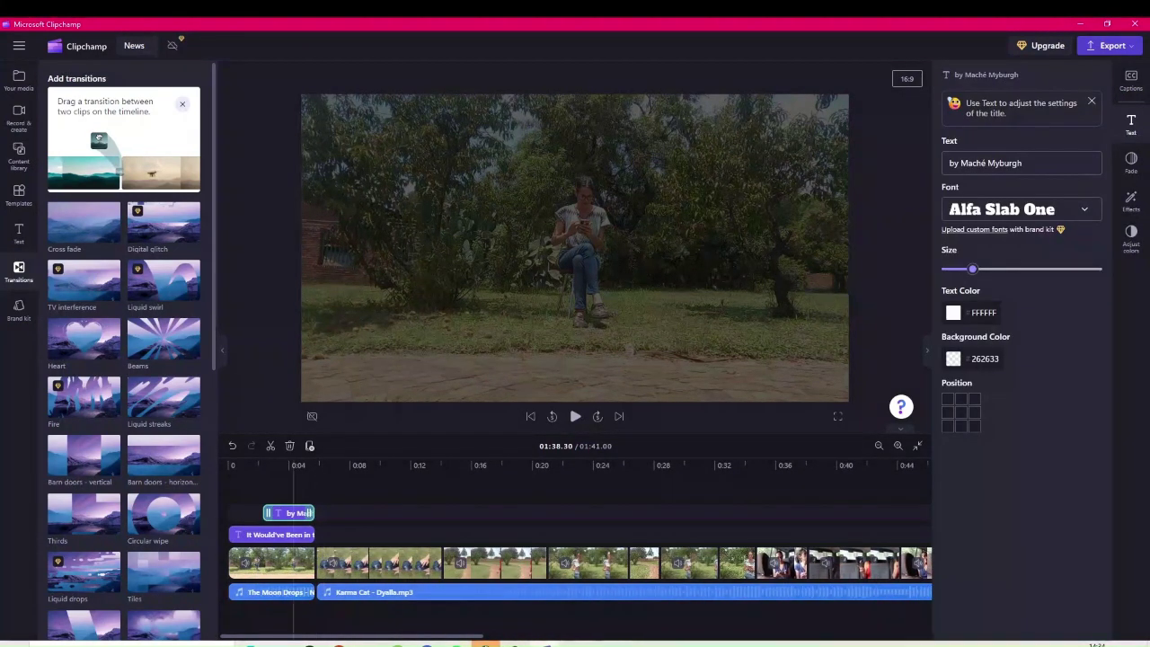
# Step: Add a Credits Roll title above the final garden clip and align its start with the start of that clip
pyautogui.click(19, 234)
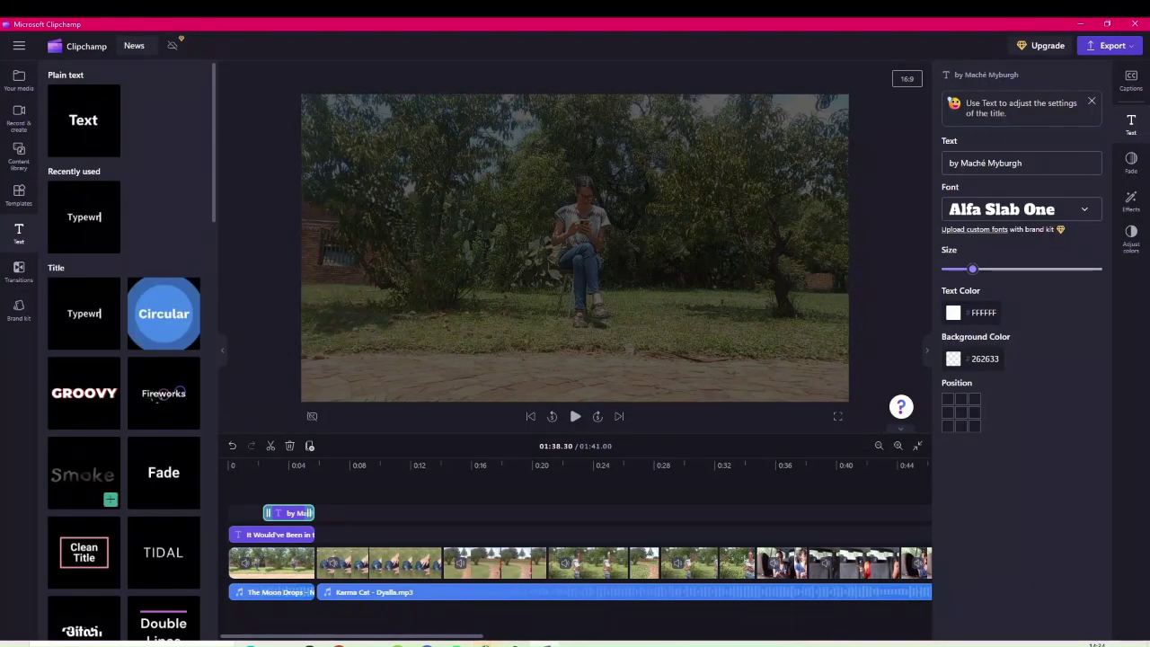
pyautogui.scroll(-10, 124, 360)
pyautogui.scroll(5, 124, 360)
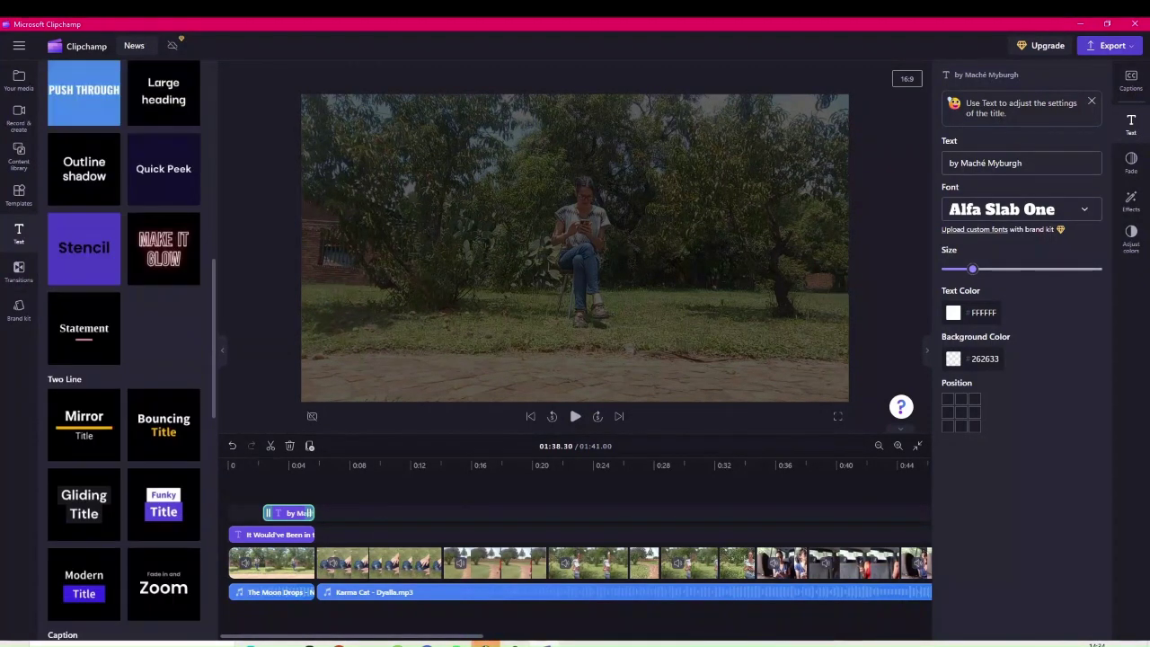
pyautogui.scroll(5, 124, 360)
pyautogui.scroll(-10, 124, 360)
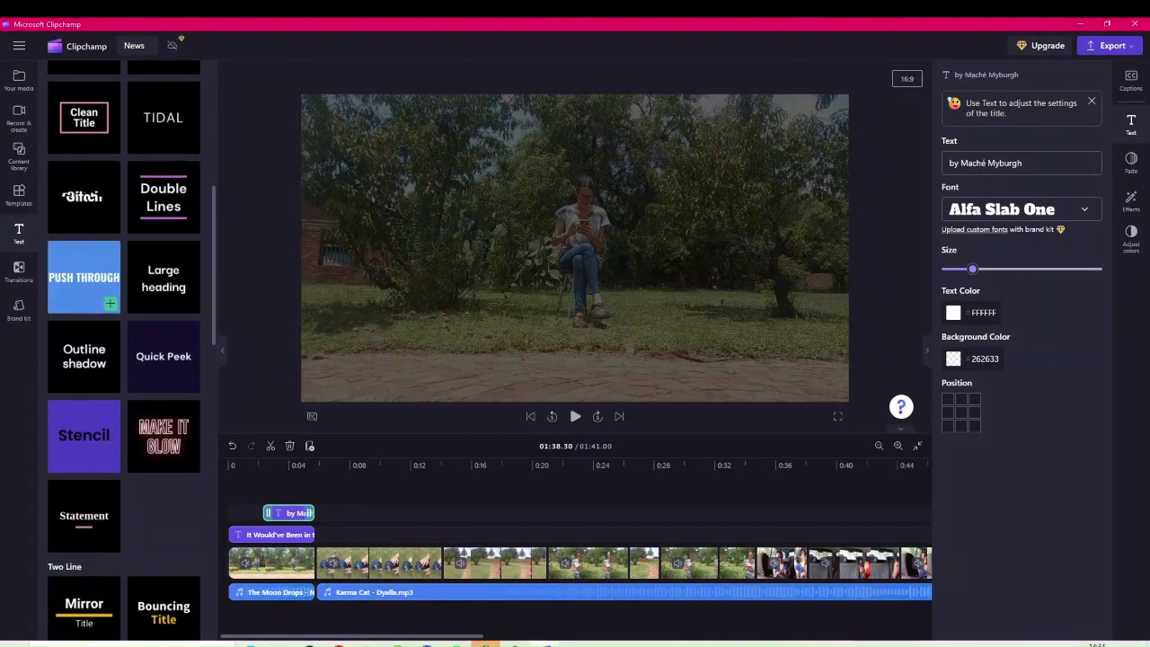
pyautogui.scroll(-10, 82, 413)
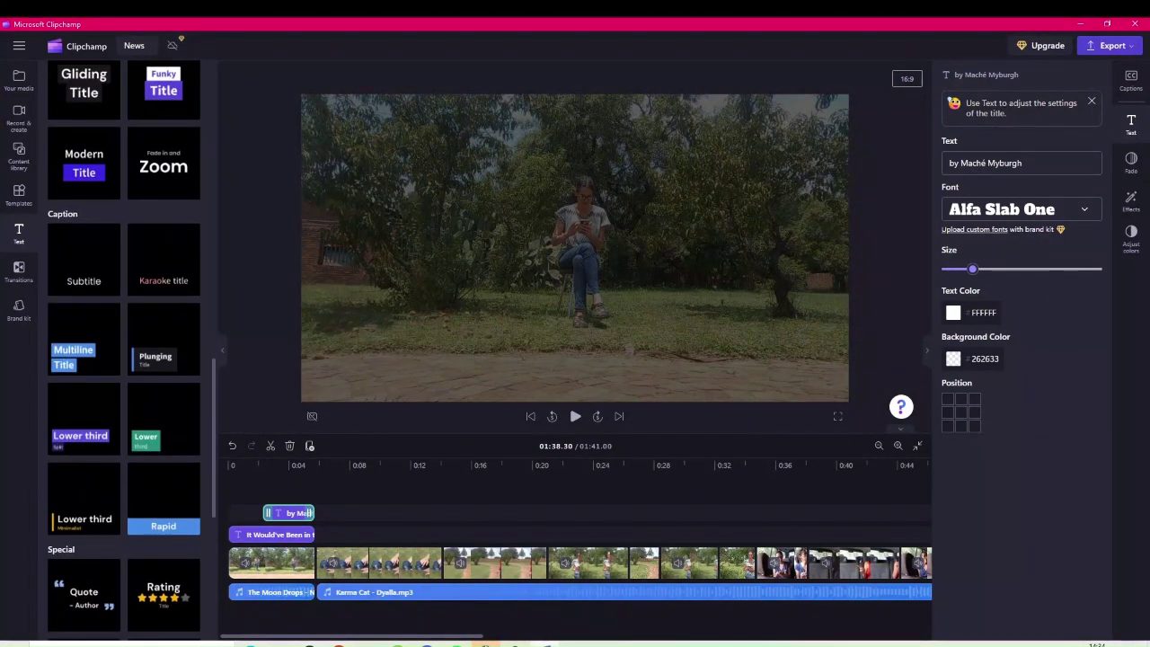
pyautogui.scroll(-2, 82, 413)
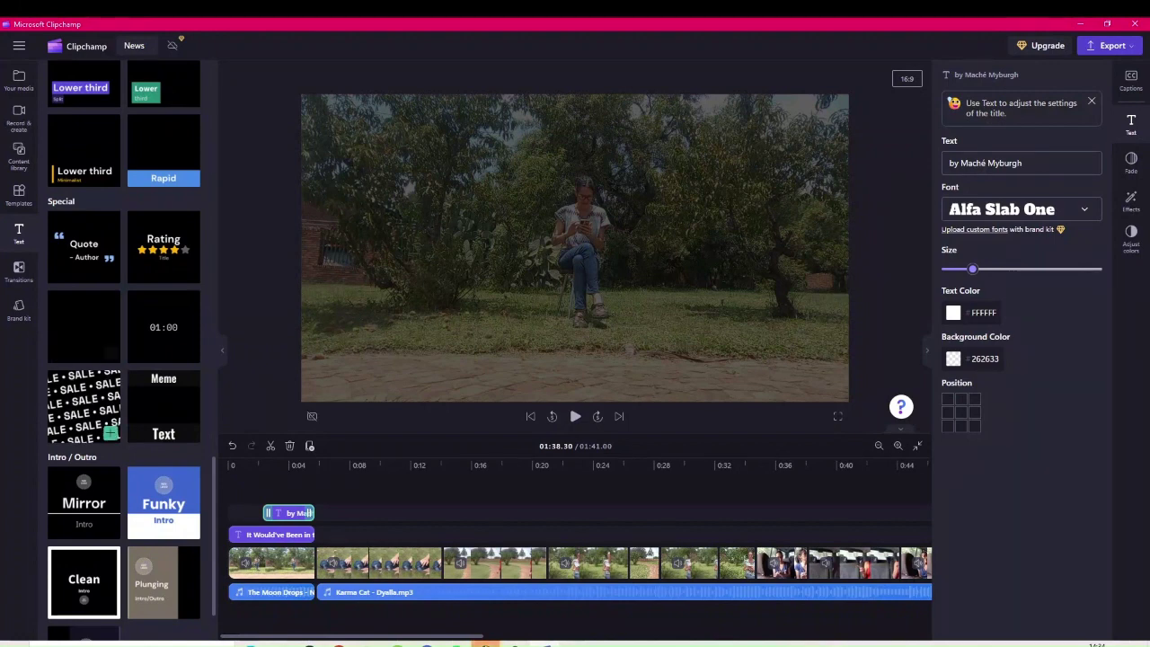
pyautogui.moveTo(404, 636); pyautogui.dragTo(778, 636)
pyautogui.moveTo(84, 327)
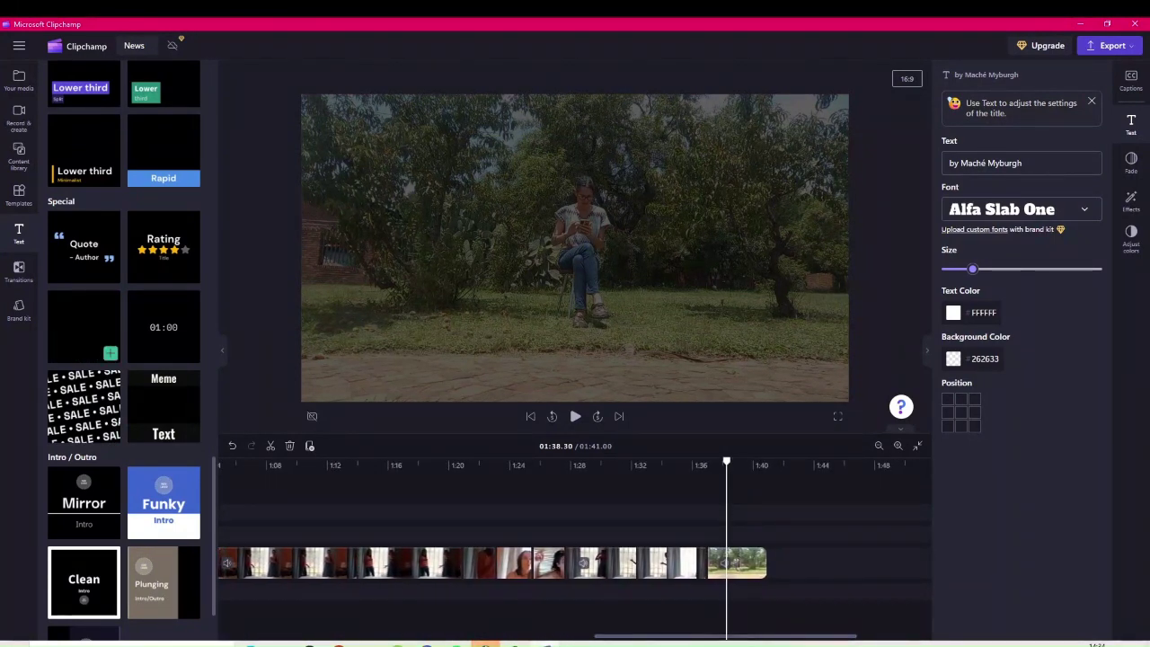
pyautogui.click(110, 356)
pyautogui.moveTo(758, 534); pyautogui.dragTo(745, 534)
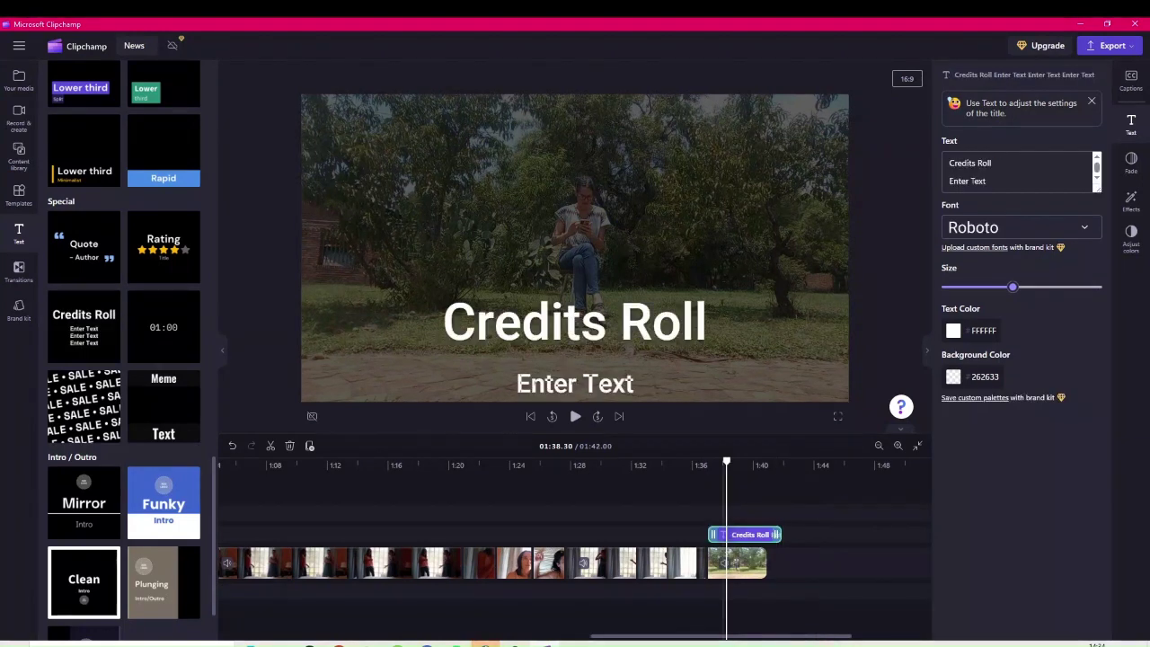
# Step: Play from about 1:36.8 into the final garden clip to preview the rolling credits, stopping at about 1:39.6
pyautogui.moveTo(726, 461); pyautogui.dragTo(704, 461)
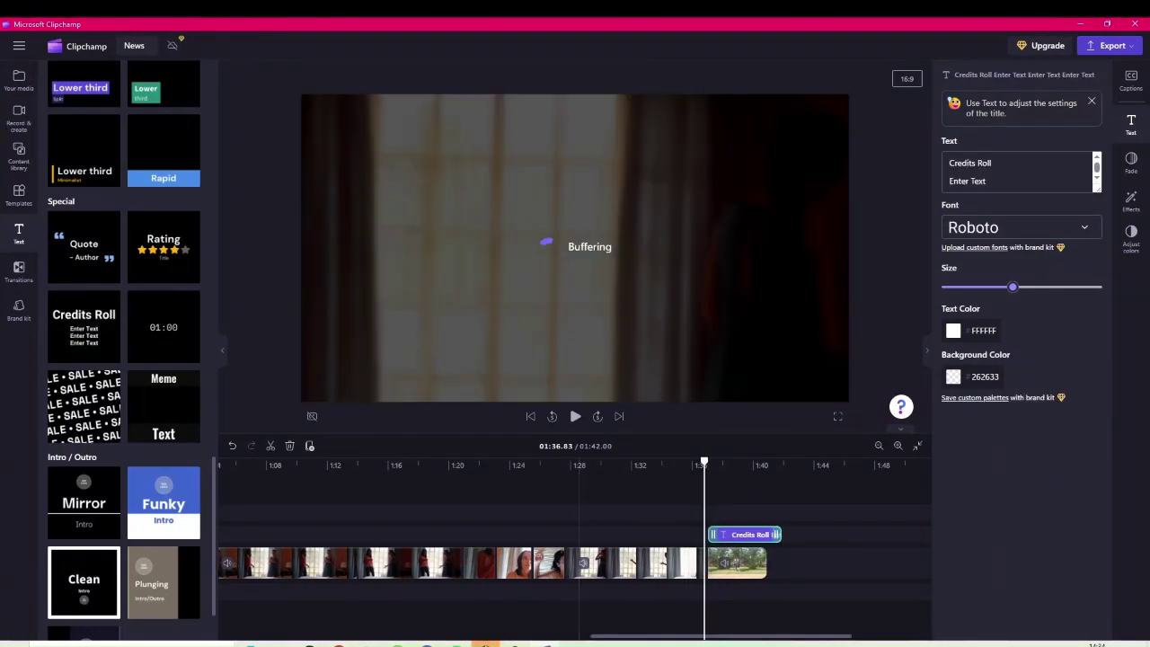
pyautogui.click(568, 400)
pyautogui.press('space')
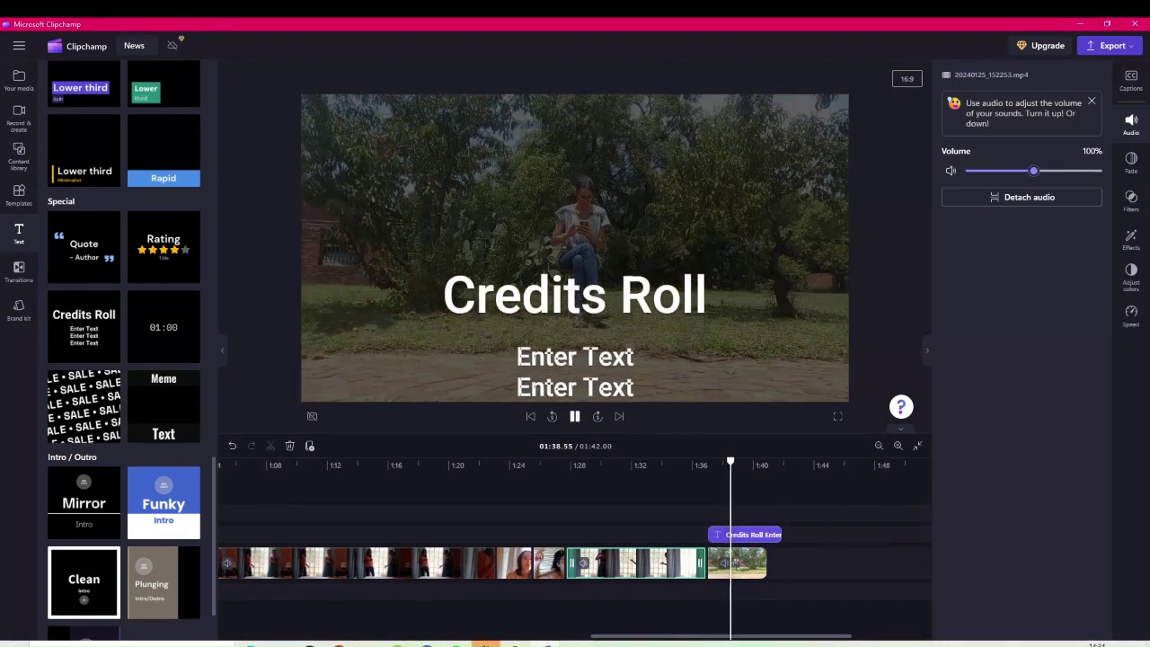
pyautogui.click(568, 401)
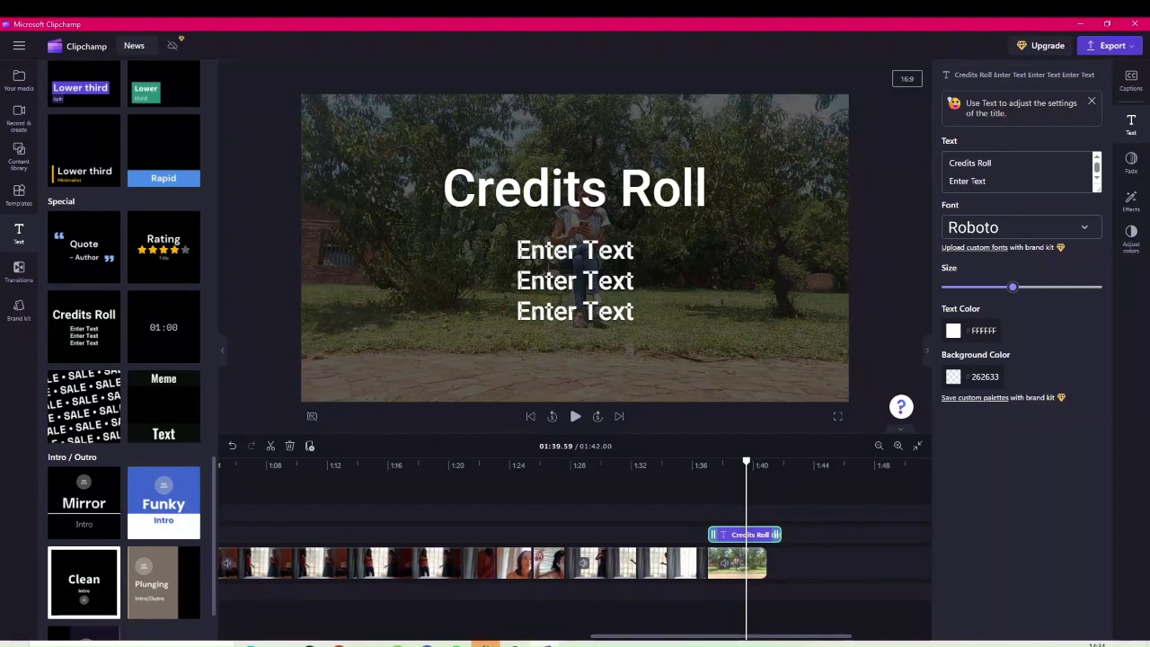
# Step: Check the font of the two opening titles and set the Credits Roll title's font to the matching Alfa Slab One
pyautogui.moveTo(670, 636); pyautogui.dragTo(300, 636)
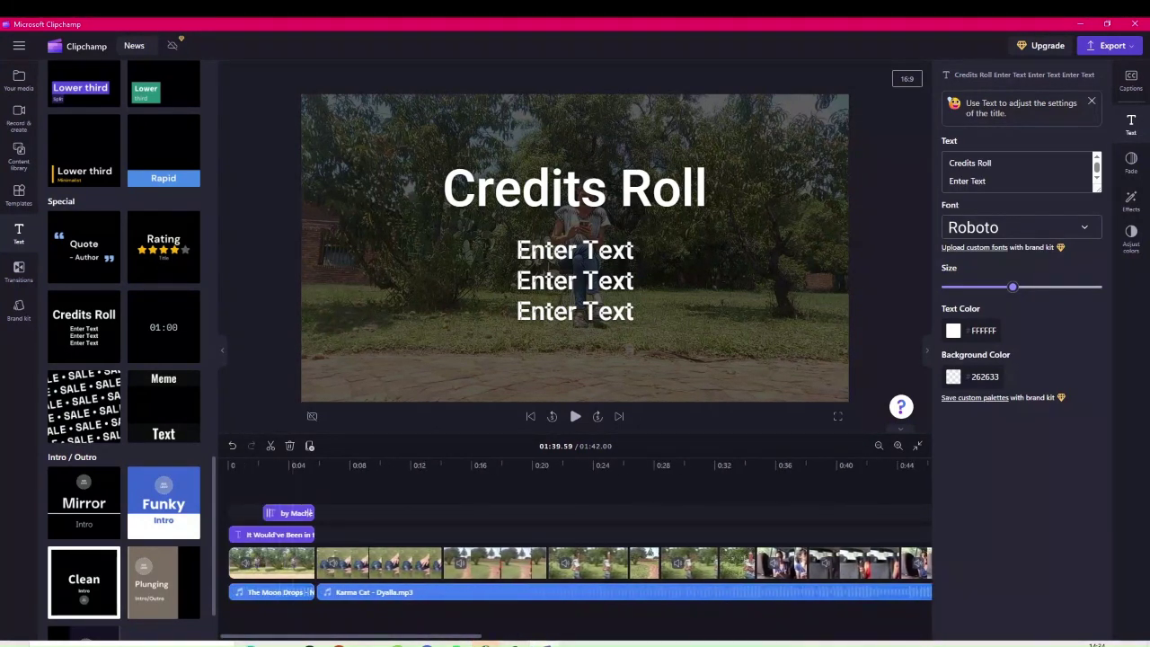
pyautogui.click(289, 513)
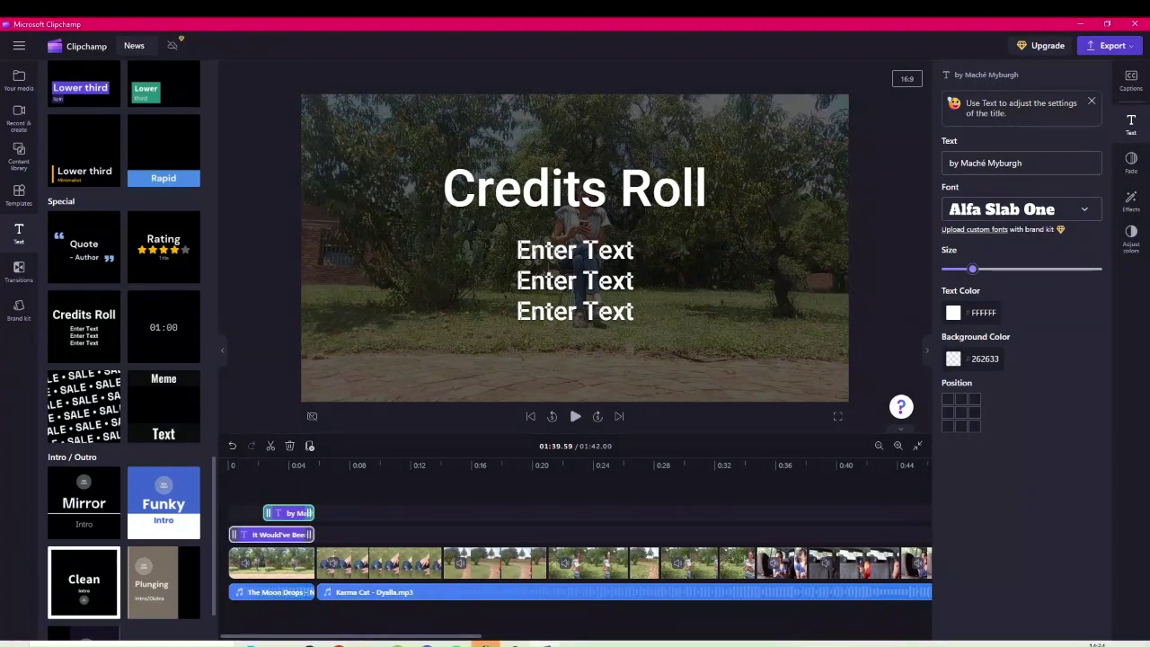
pyautogui.click(273, 534)
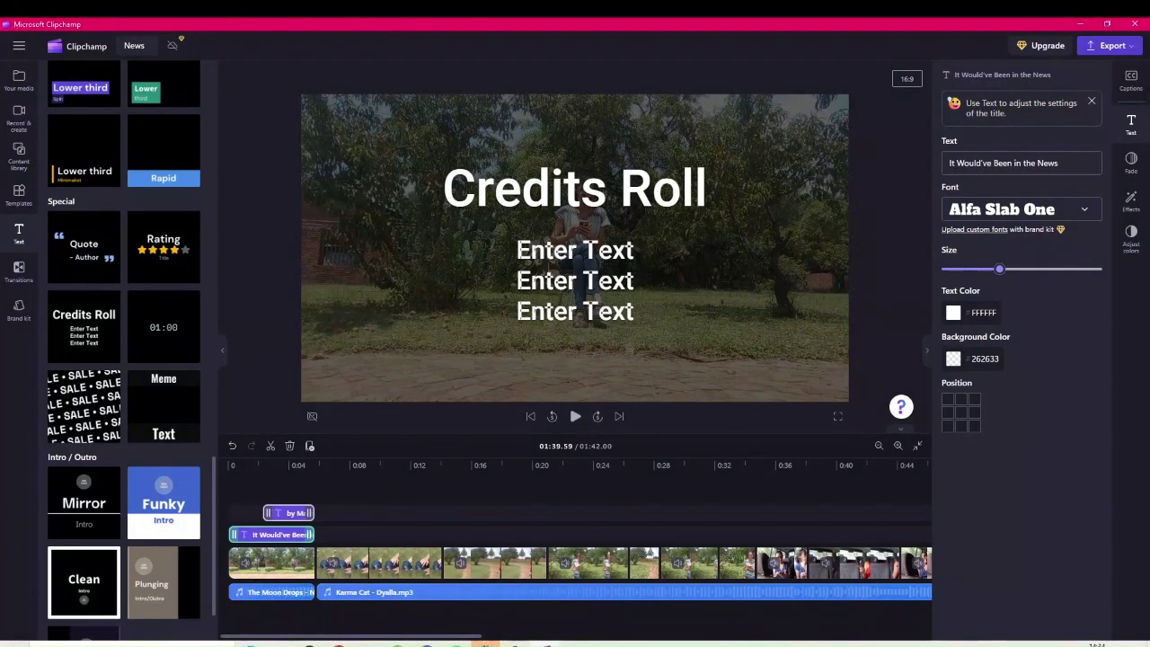
pyautogui.click(289, 513)
pyautogui.hscroll(10, 575, 548)
pyautogui.click(805, 534)
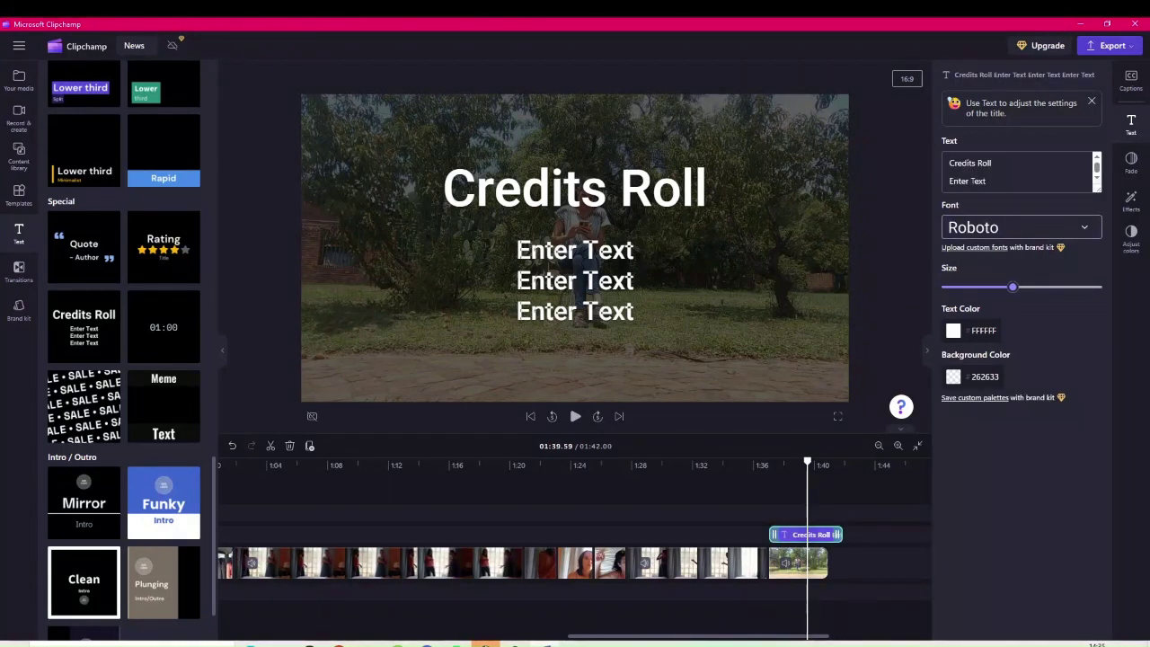
pyautogui.click(1021, 228)
pyautogui.click(1004, 360)
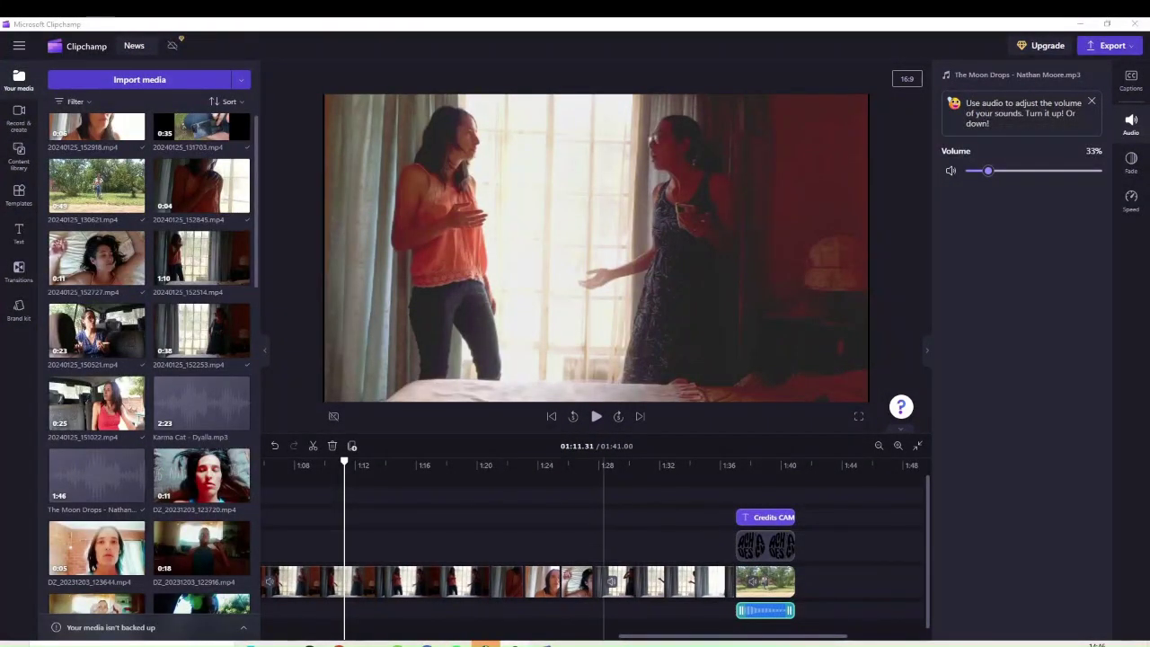
# Step: View the credits at about 1:38.5 and check the fade settings of the logo overlay and the closing music clip
pyautogui.click(710, 546)
pyautogui.click(710, 545)
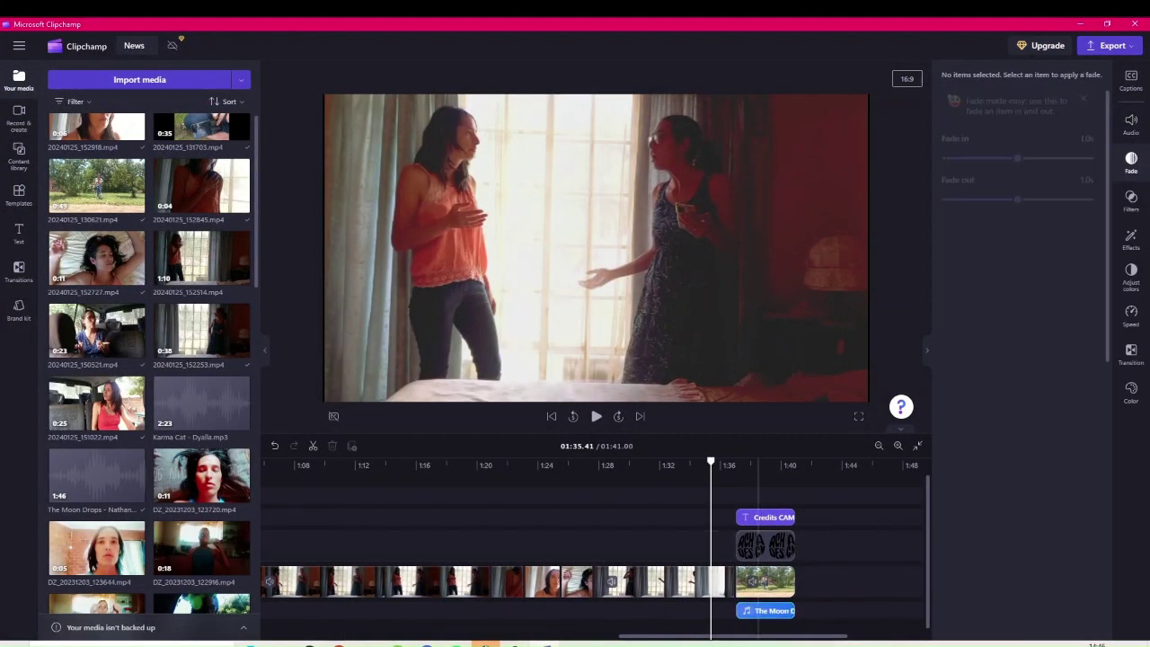
pyautogui.click(758, 467)
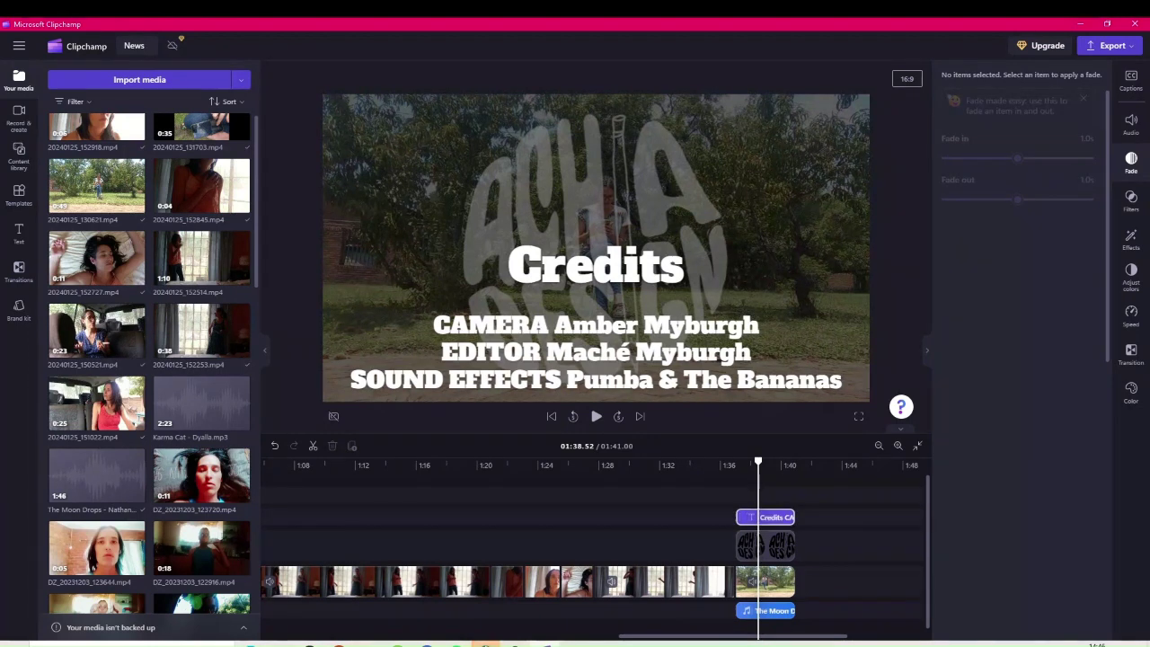
pyautogui.click(764, 546)
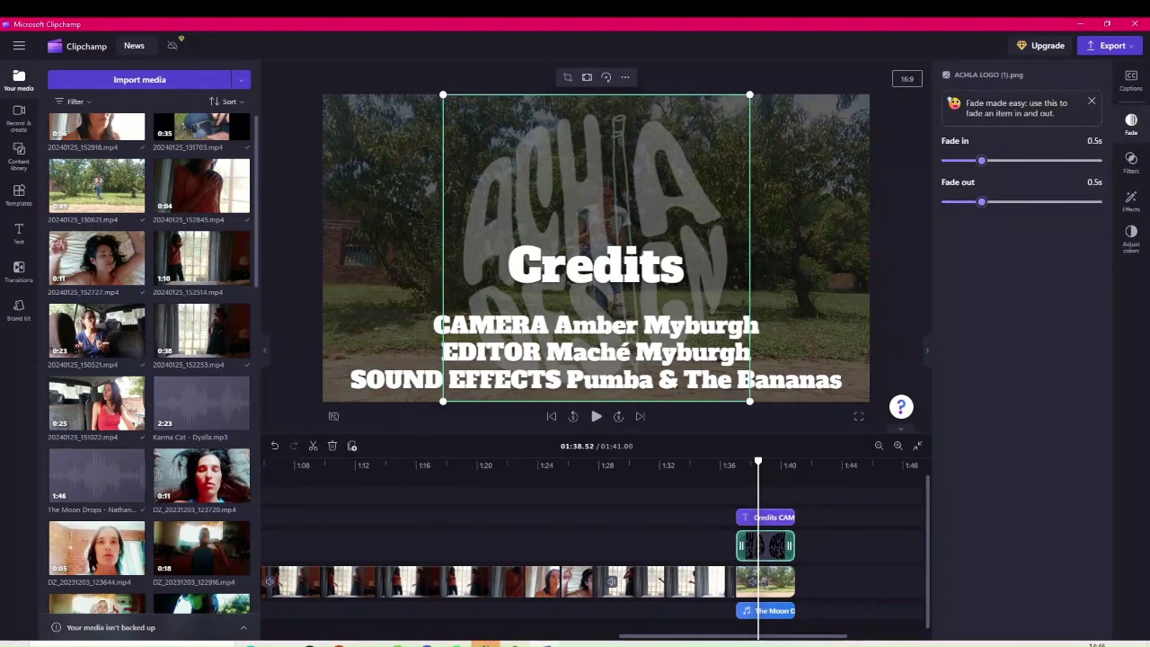
pyautogui.click(774, 611)
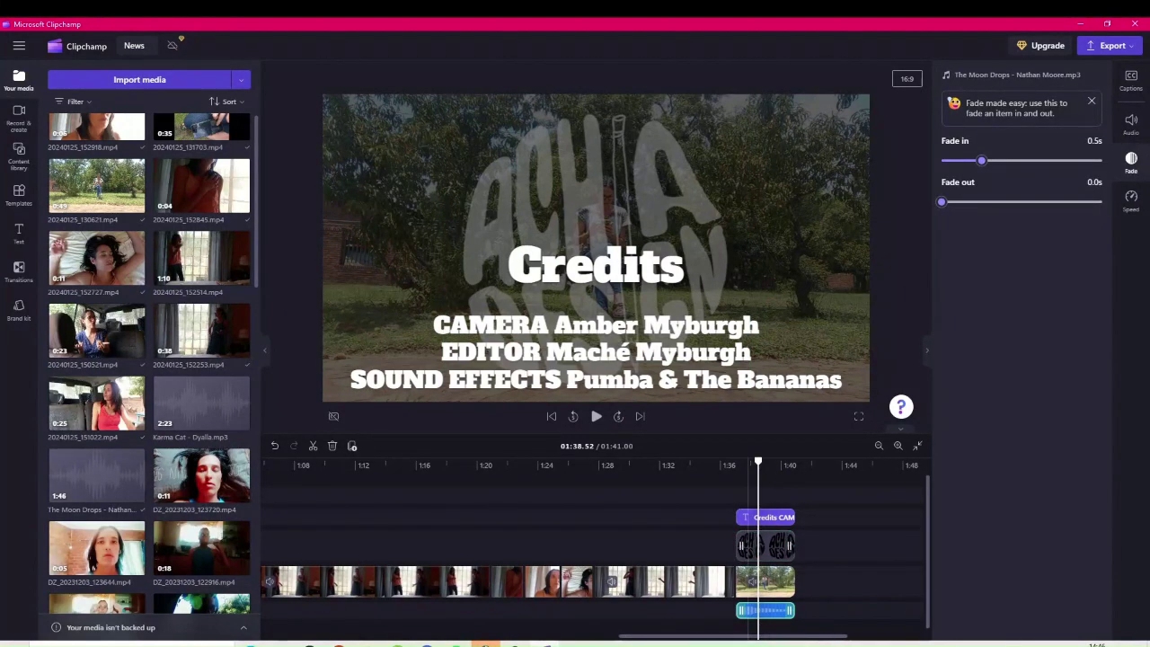
# Step: Look over the timeline back to the opening, check the closing music's volume, and move the playhead to about 1:24.4
pyautogui.hscroll(-10, 734, 579)
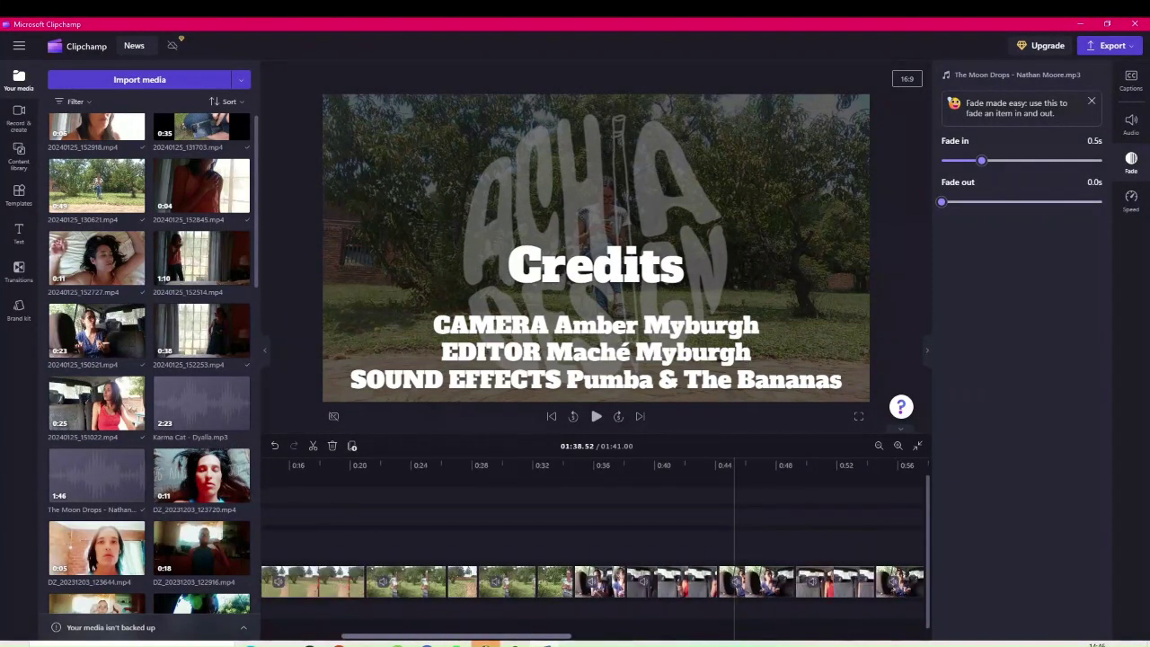
pyautogui.hscroll(-3, 735, 578)
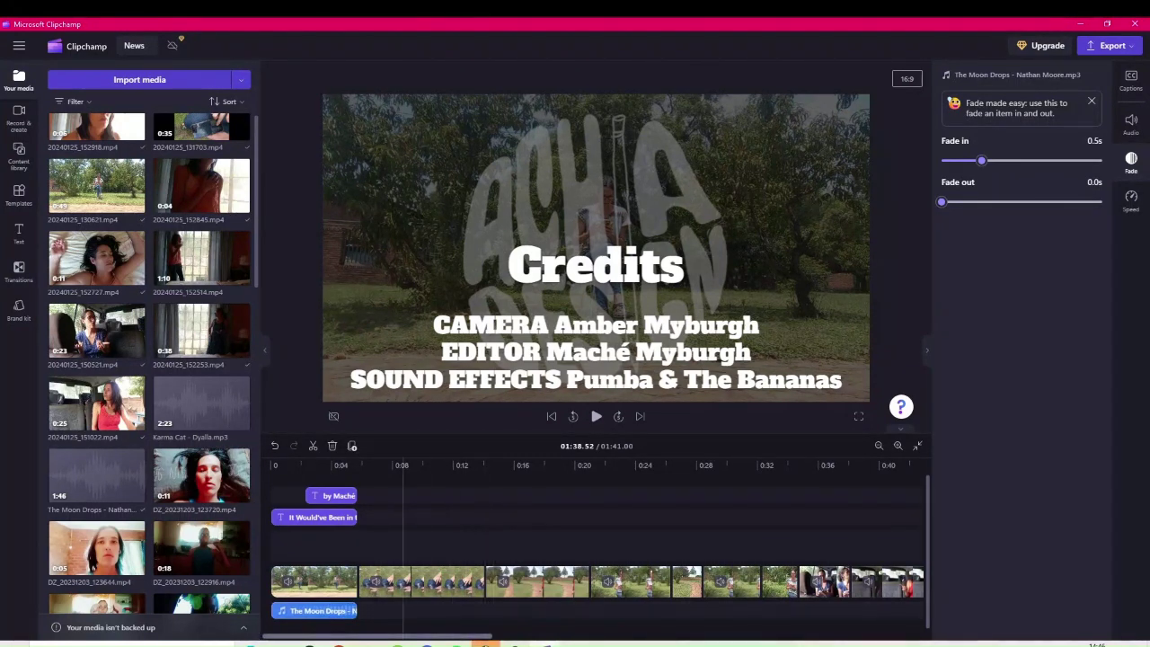
pyautogui.hscroll(10, 593, 579)
pyautogui.hscroll(6, 592, 579)
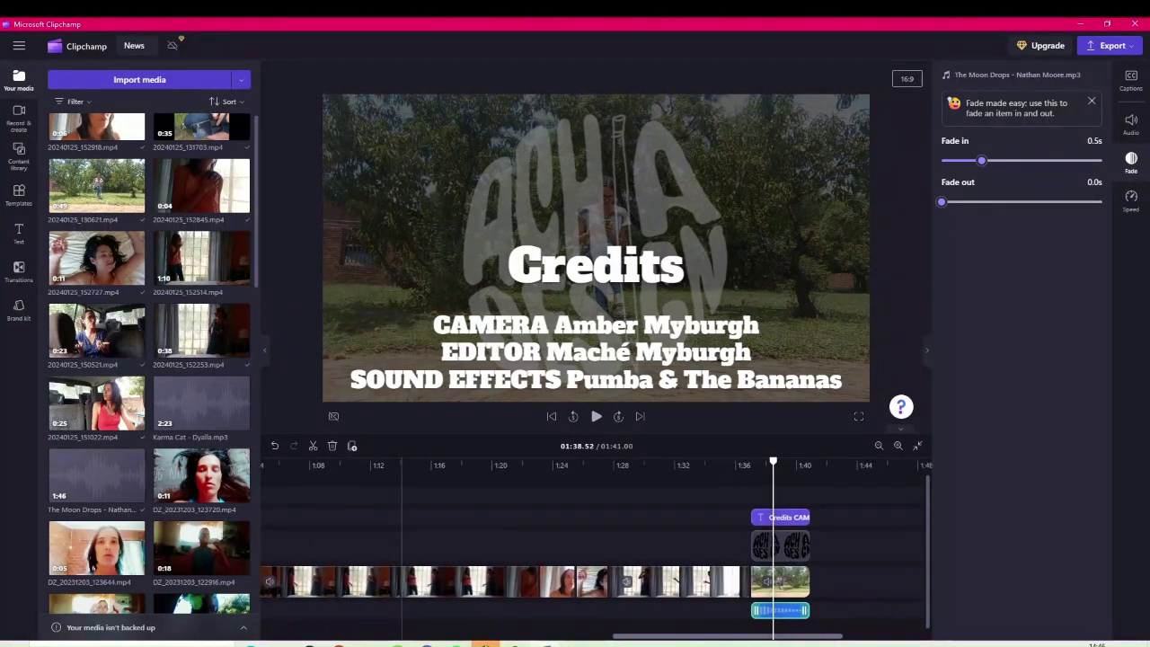
pyautogui.click(1131, 124)
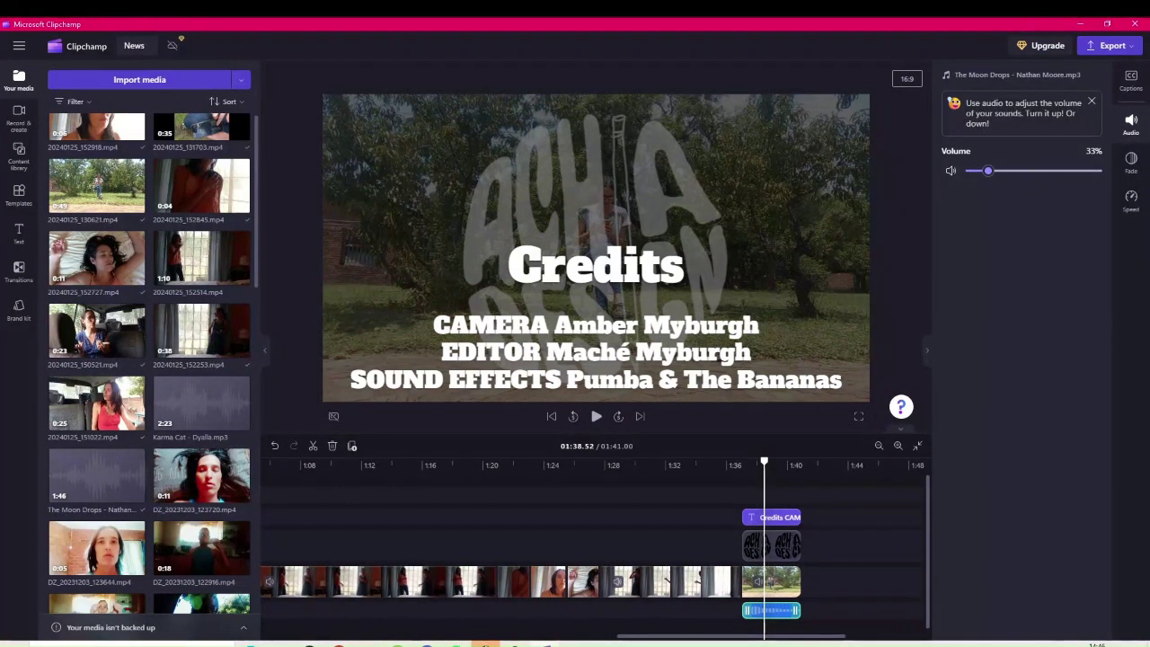
pyautogui.moveTo(763, 460); pyautogui.dragTo(550, 461)
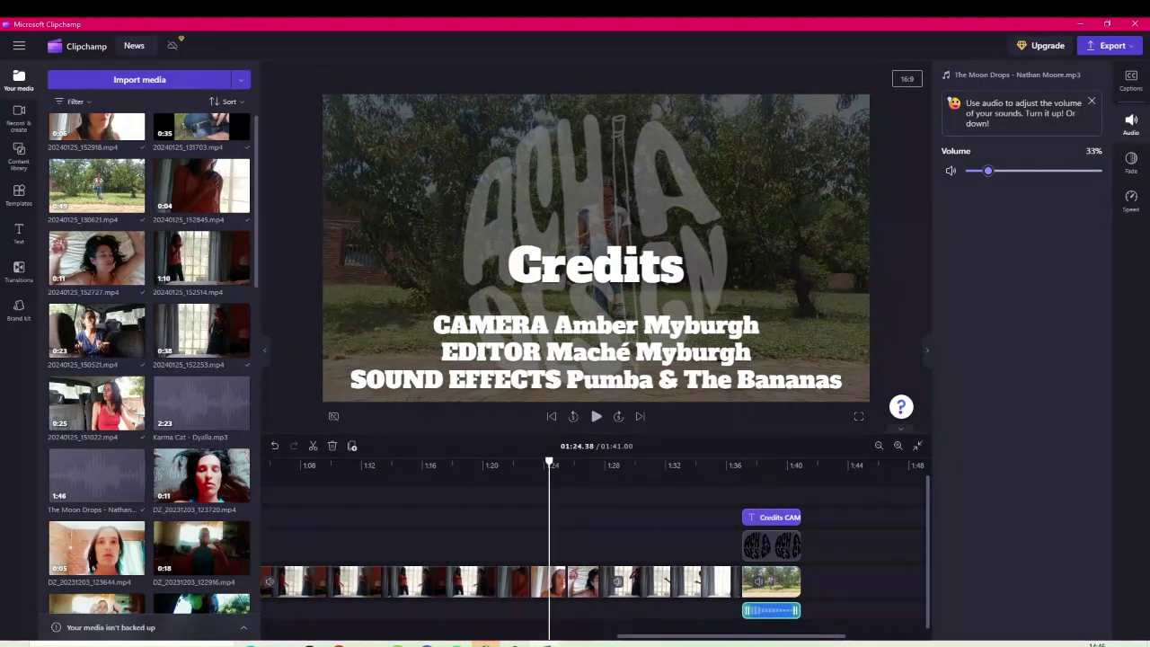